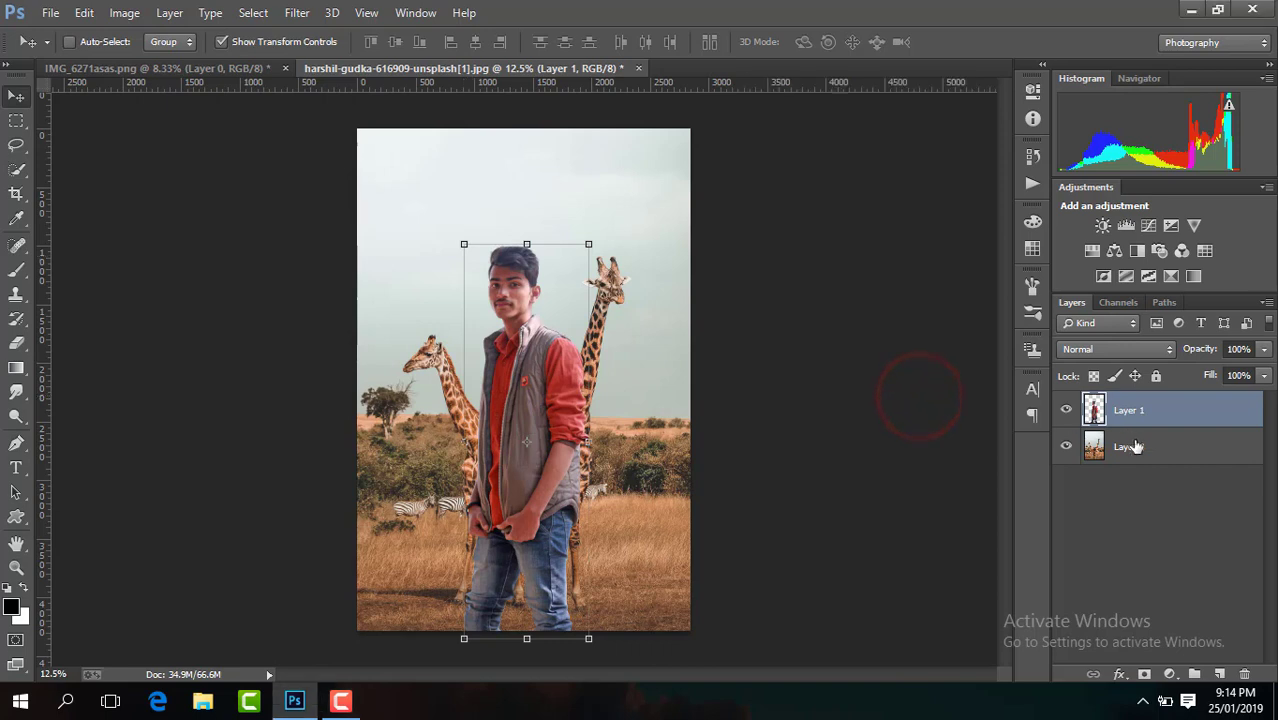
Crop the composite to the giraffe background photo's frame.
{"action": "left_click", "coordinate": [1133, 445]}
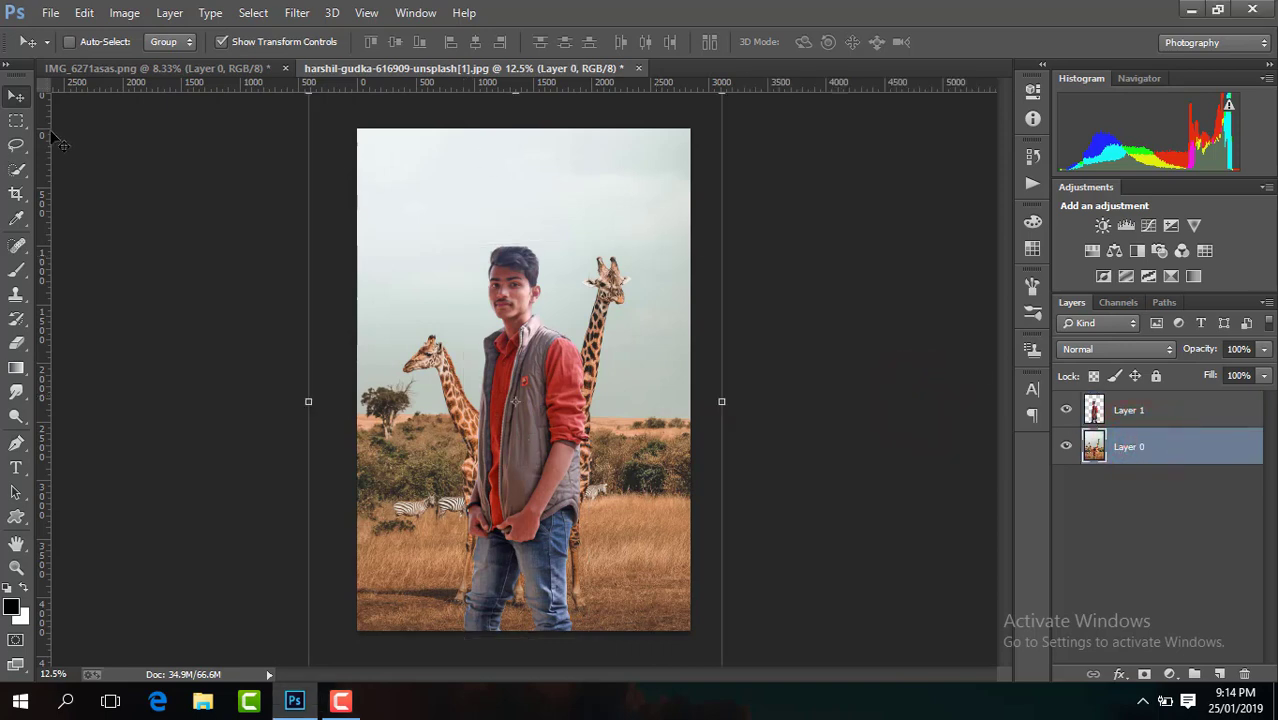
{"action": "left_click", "coordinate": [16, 193]}
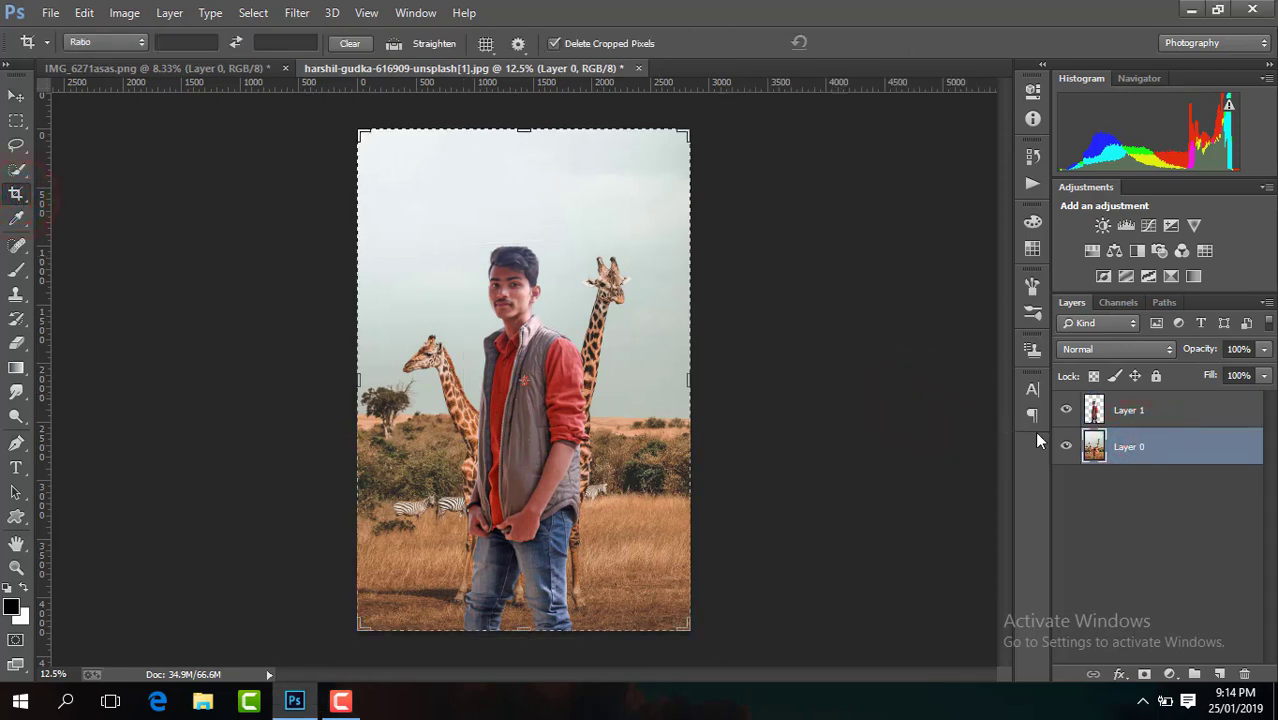
{"action": "left_click", "coordinate": [1067, 445]}
{"action": "left_click", "coordinate": [540, 312]}
{"action": "left_click", "coordinate": [862, 42]}
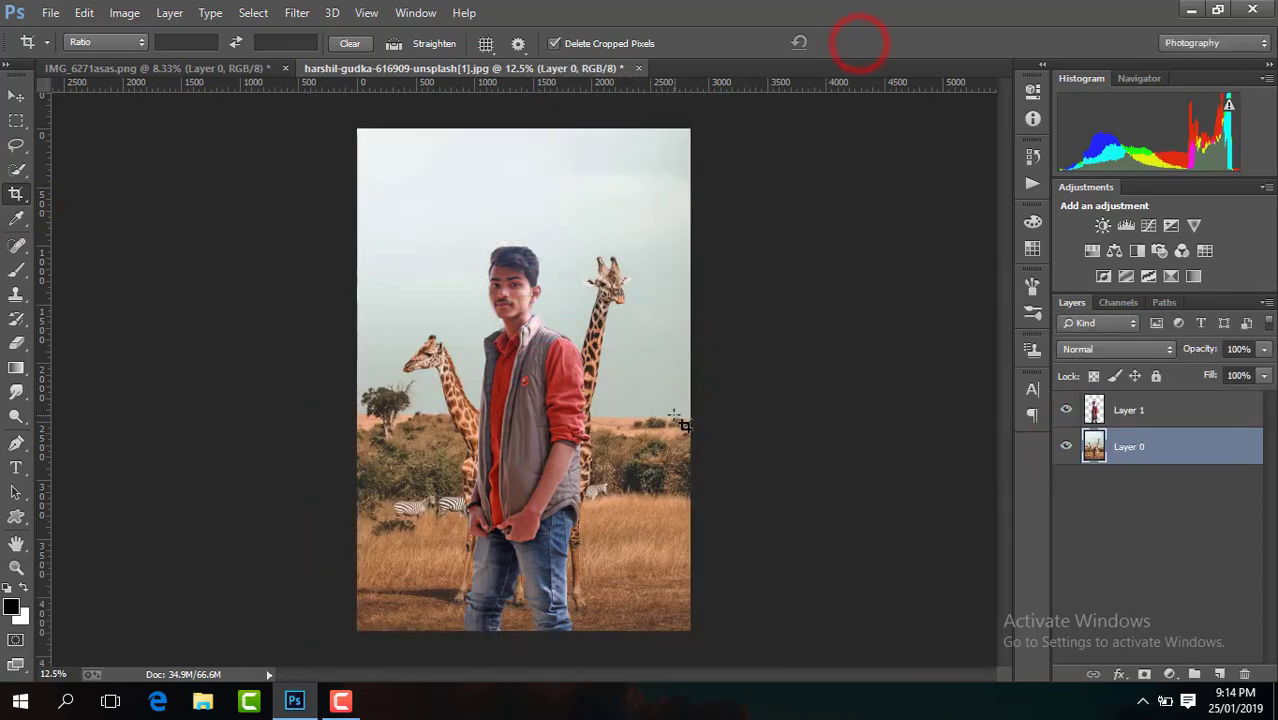
Toggle the background layer's visibility and make the man's Layer 1 active.
{"action": "left_click", "coordinate": [1067, 446]}
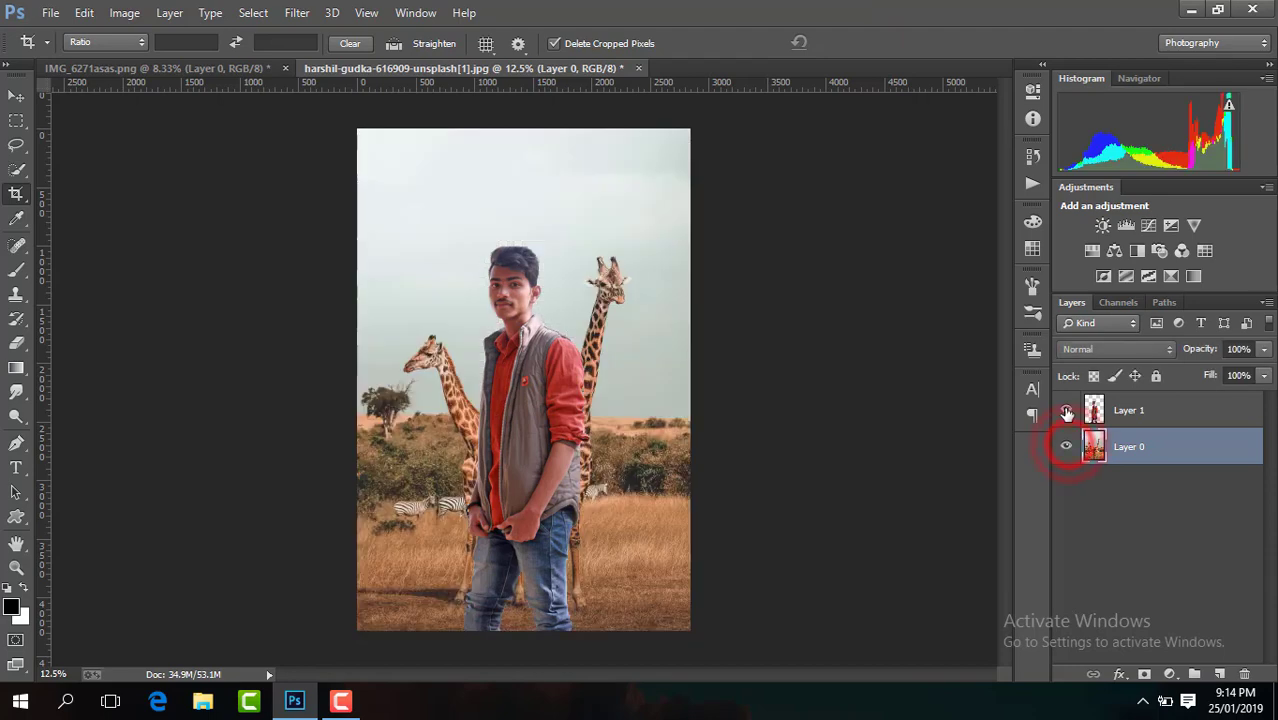
{"action": "left_click", "coordinate": [1138, 410]}
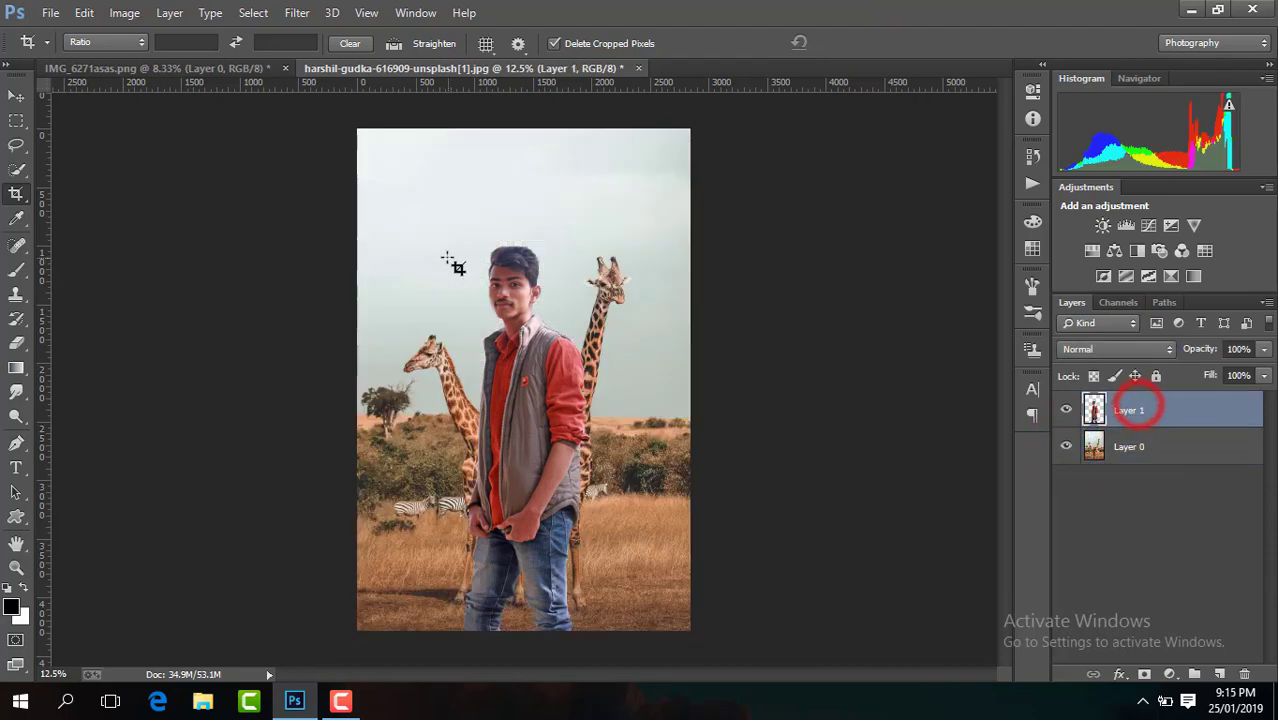
{"action": "left_click", "coordinate": [297, 12]}
In Camera Raw, fit the figure in the preview; set Contrast +36, Shadows +88, Highlights about -59.
{"action": "left_click", "coordinate": [386, 122]}
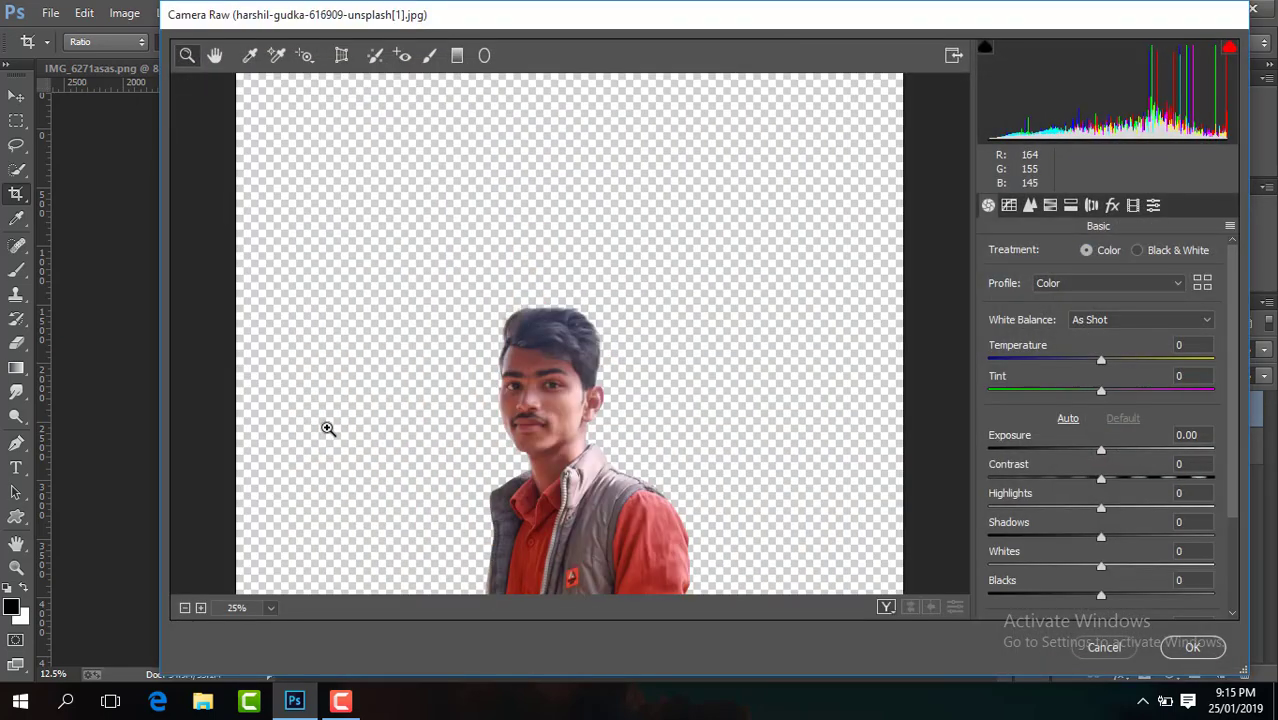
{"action": "left_click", "coordinate": [268, 607]}
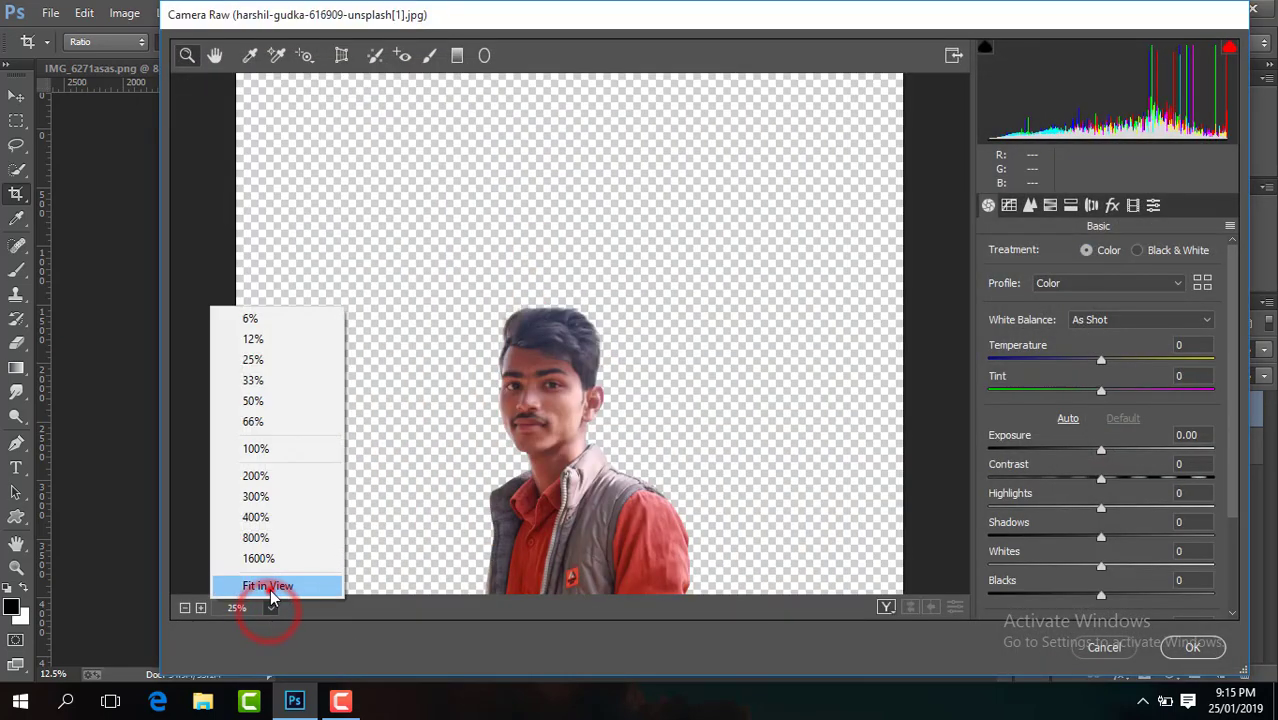
{"action": "left_click", "coordinate": [270, 585]}
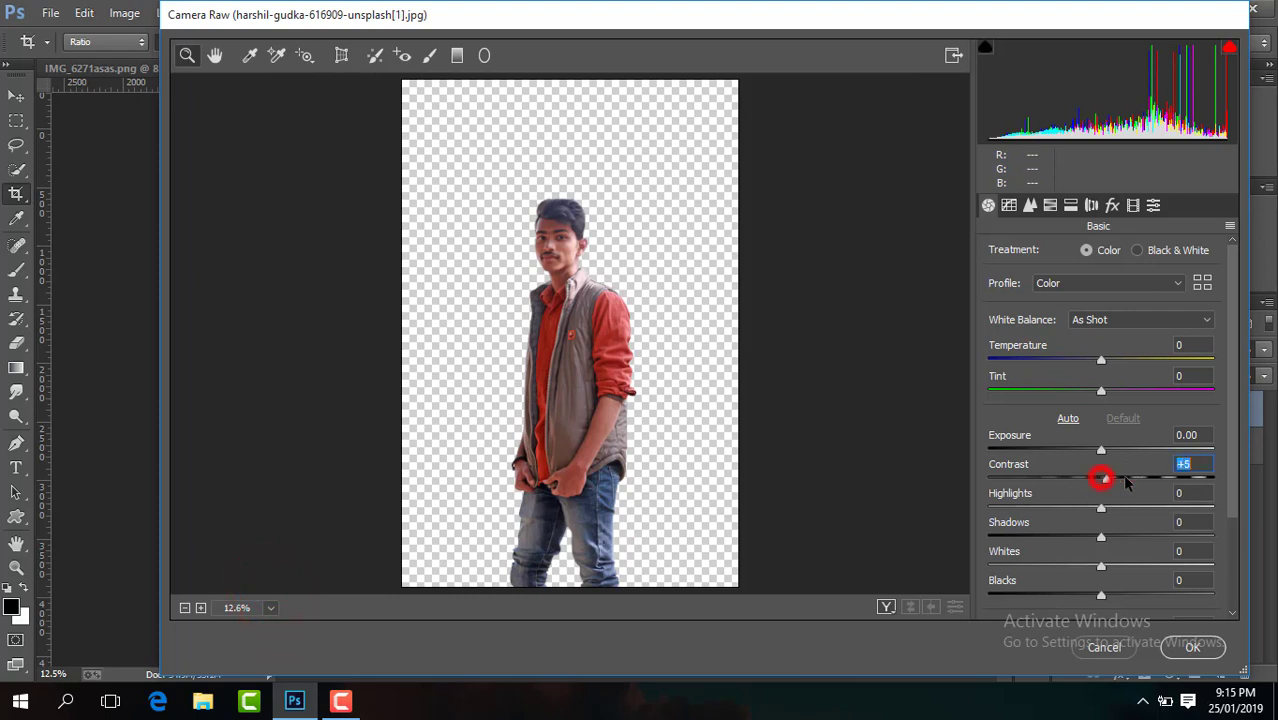
{"action": "left_click_drag", "start_coordinate": [1101, 479], "coordinate": [1141, 479]}
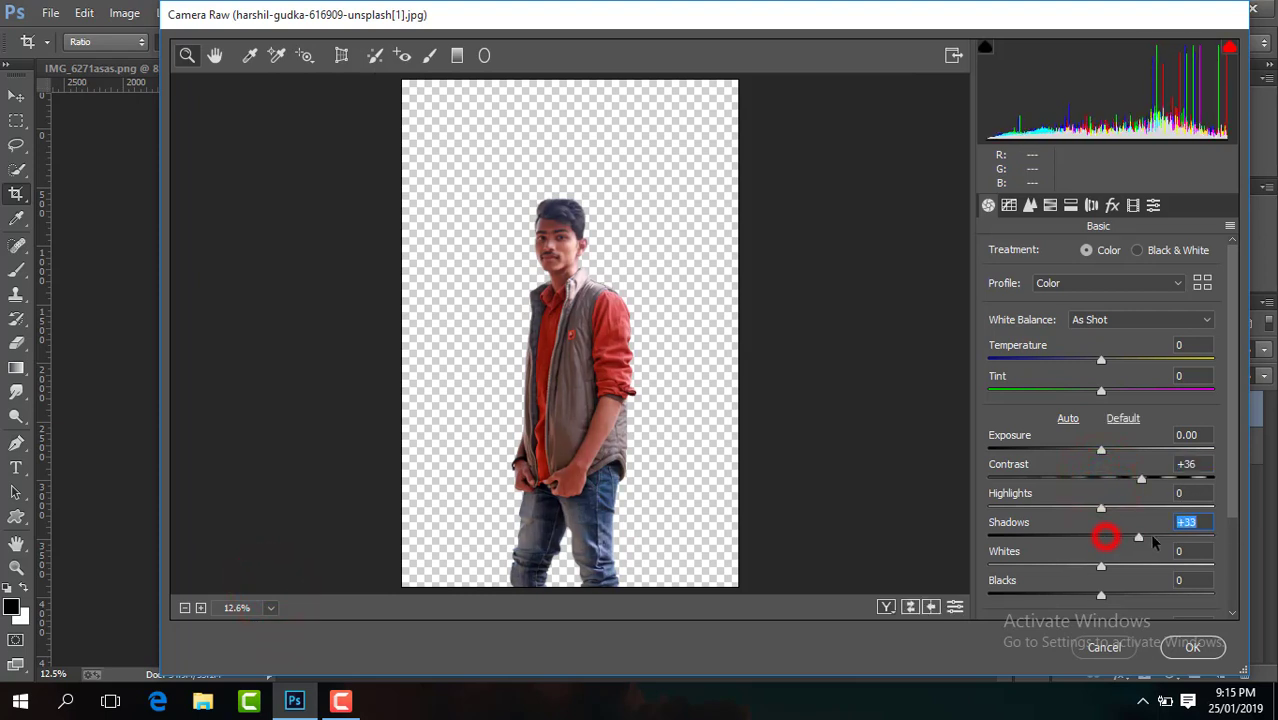
{"action": "left_click_drag", "start_coordinate": [1102, 537], "coordinate": [1200, 537]}
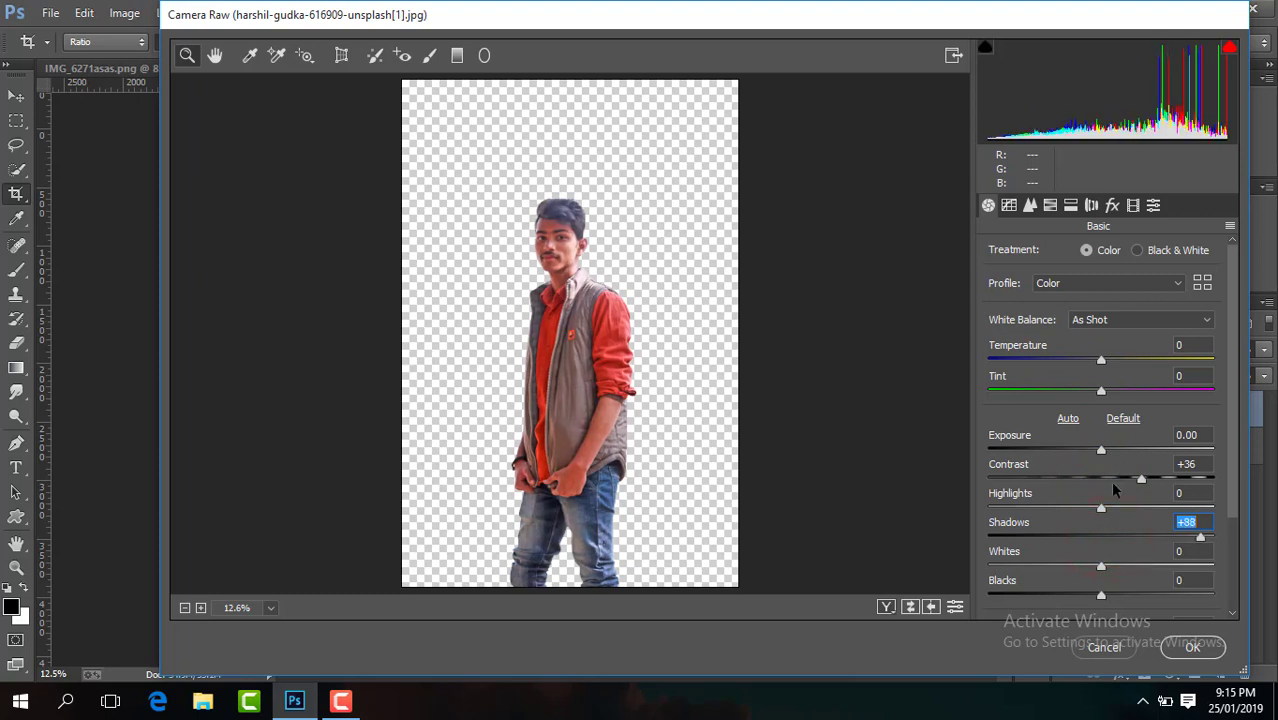
{"action": "left_click_drag", "start_coordinate": [1100, 508], "coordinate": [1036, 510]}
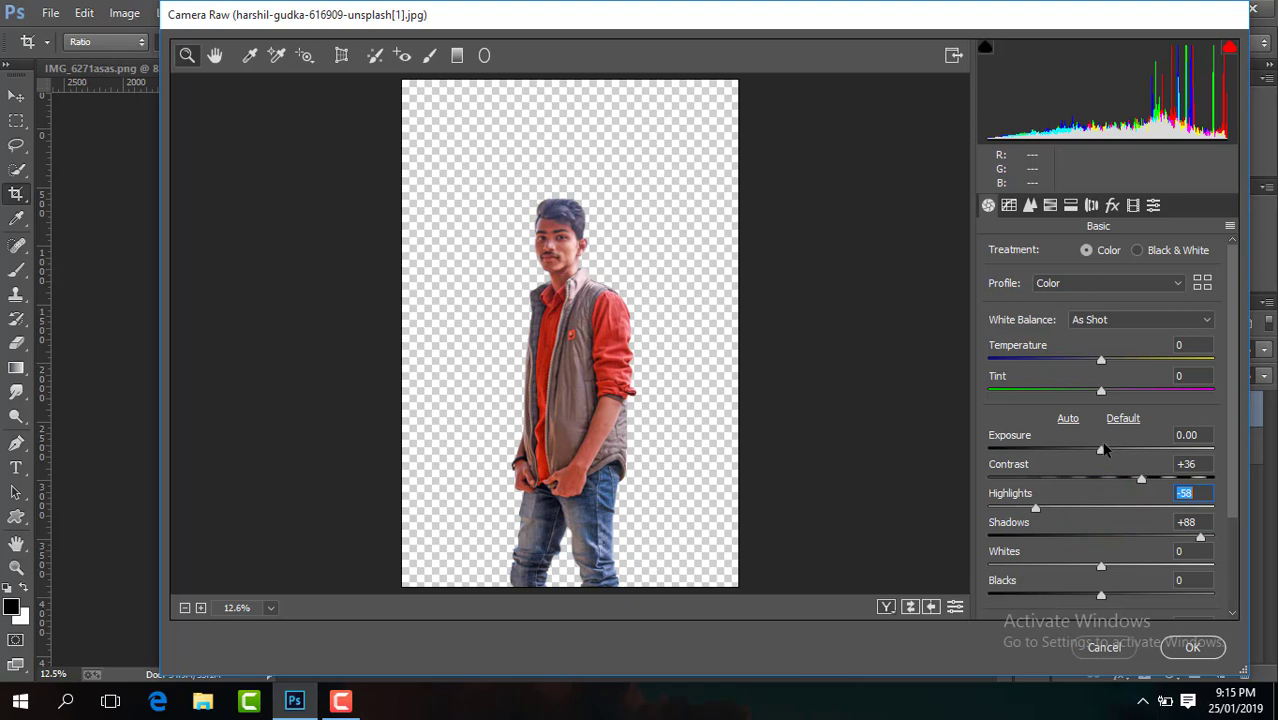
Set Exposure +0.30, Highlights -69, Blacks +55, Contrast +48, slightly warmer, Clarity +31, Vibrance +33.
{"action": "left_click_drag", "start_coordinate": [1101, 452], "coordinate": [1108, 455]}
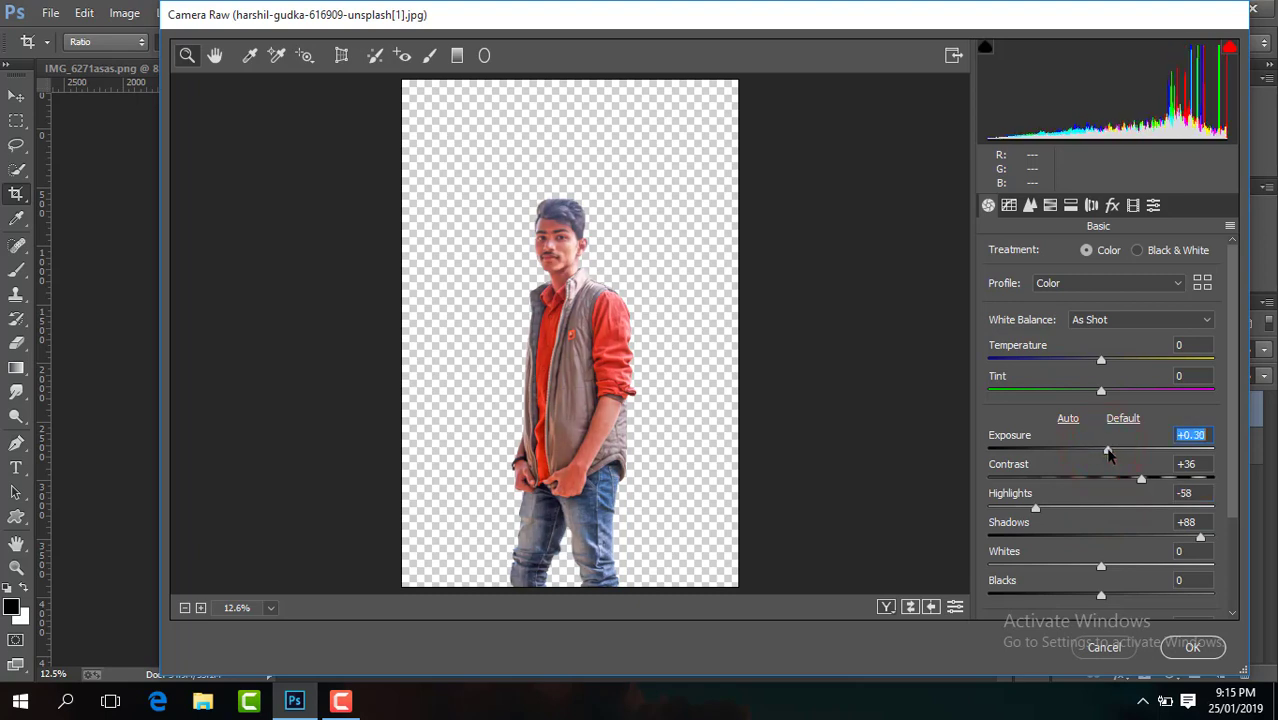
{"action": "left_click_drag", "start_coordinate": [1036, 510], "coordinate": [1024, 510]}
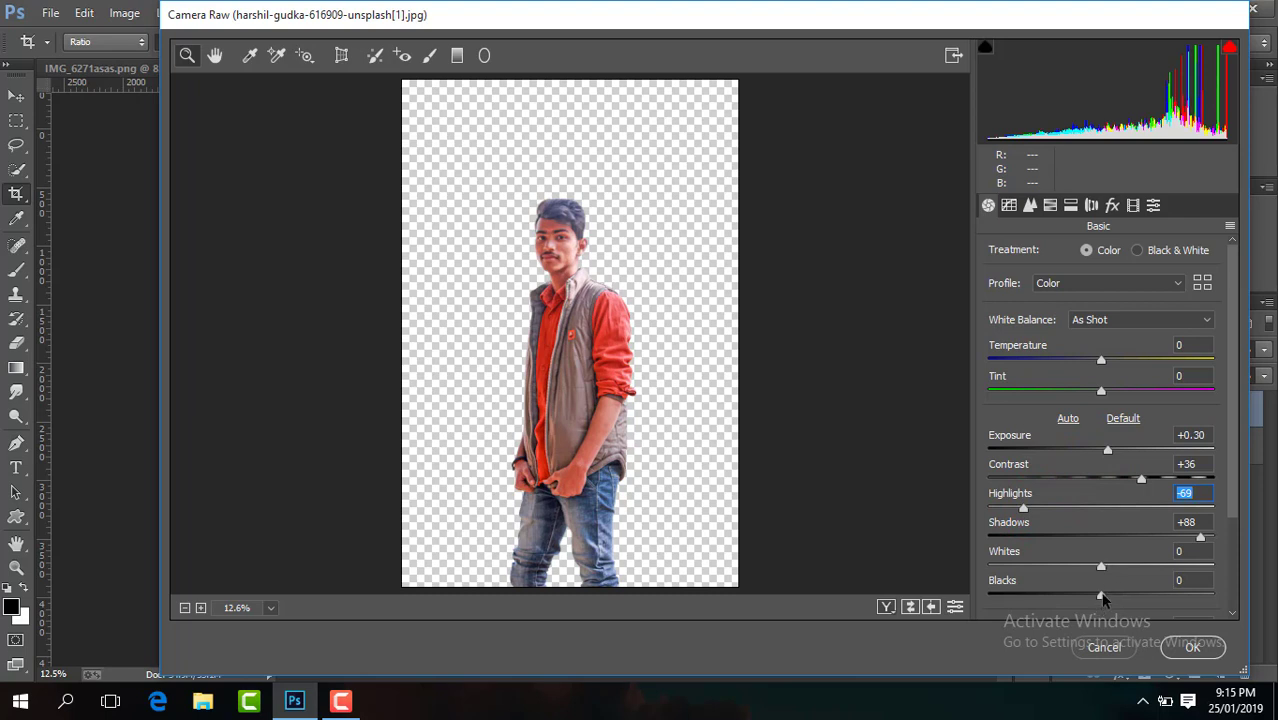
{"action": "left_click_drag", "start_coordinate": [1101, 596], "coordinate": [1162, 598]}
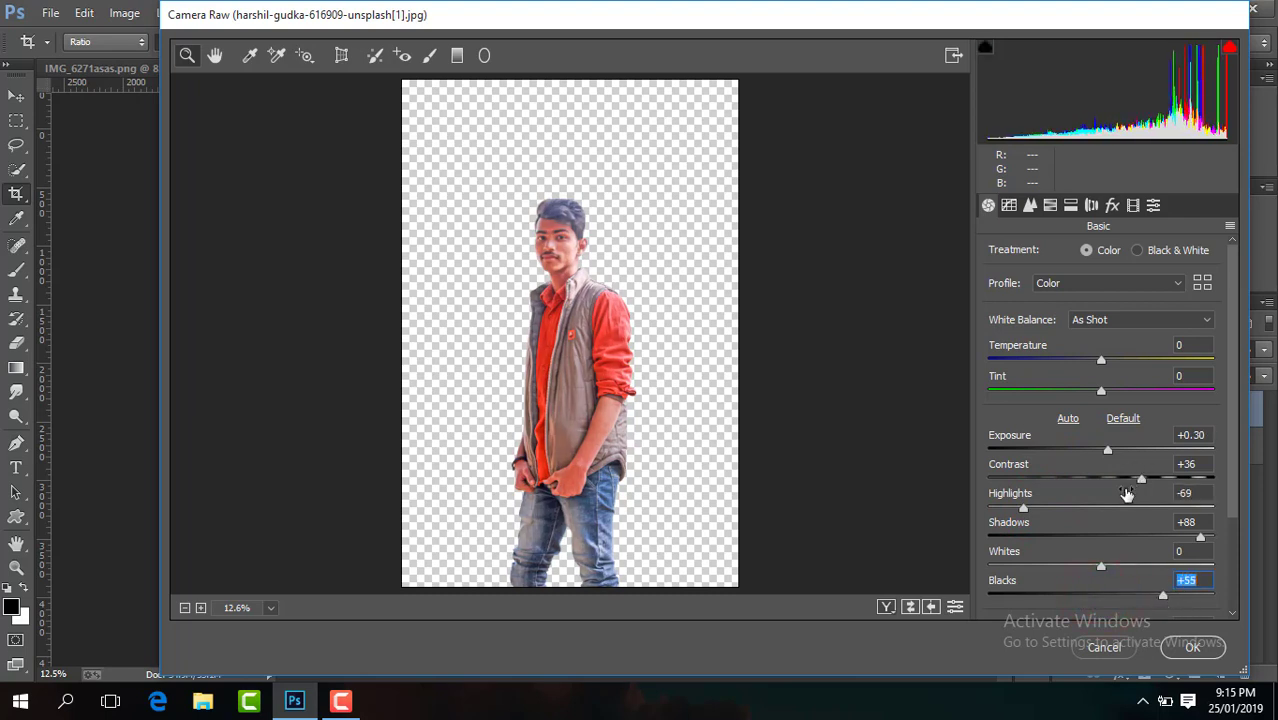
{"action": "left_click_drag", "start_coordinate": [1142, 477], "coordinate": [1154, 477]}
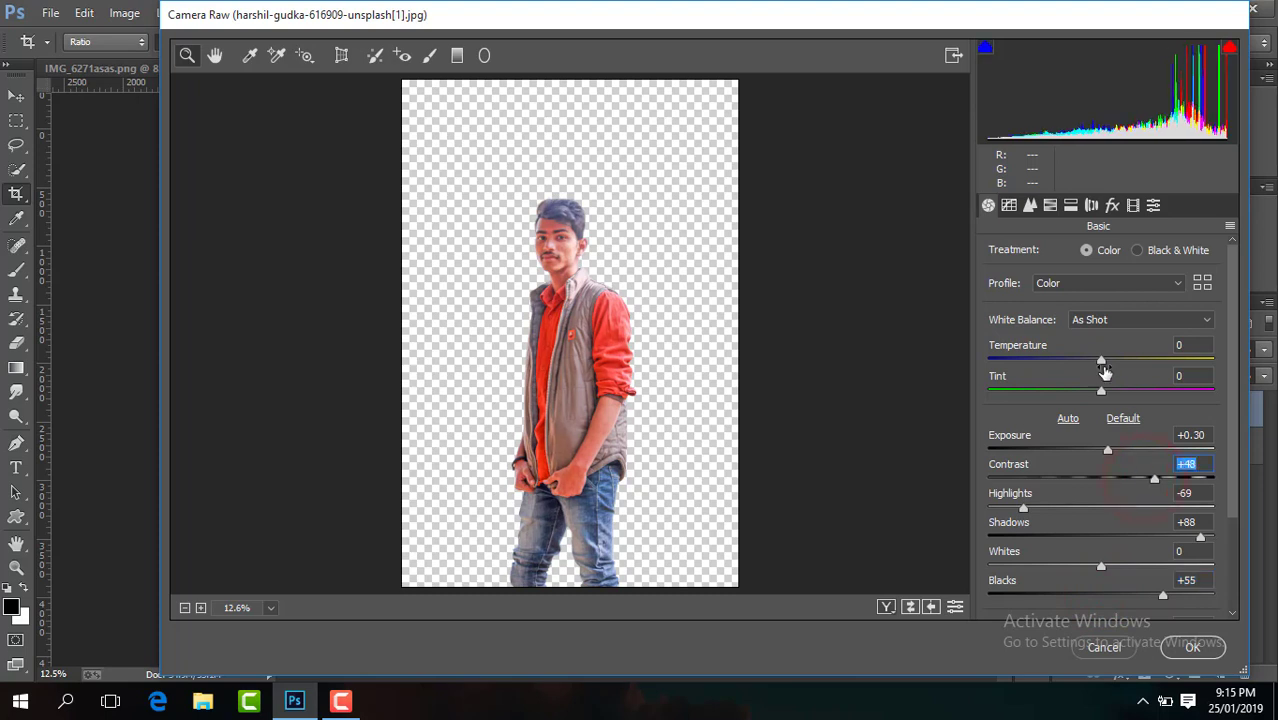
{"action": "left_click_drag", "start_coordinate": [1102, 362], "coordinate": [1107, 369]}
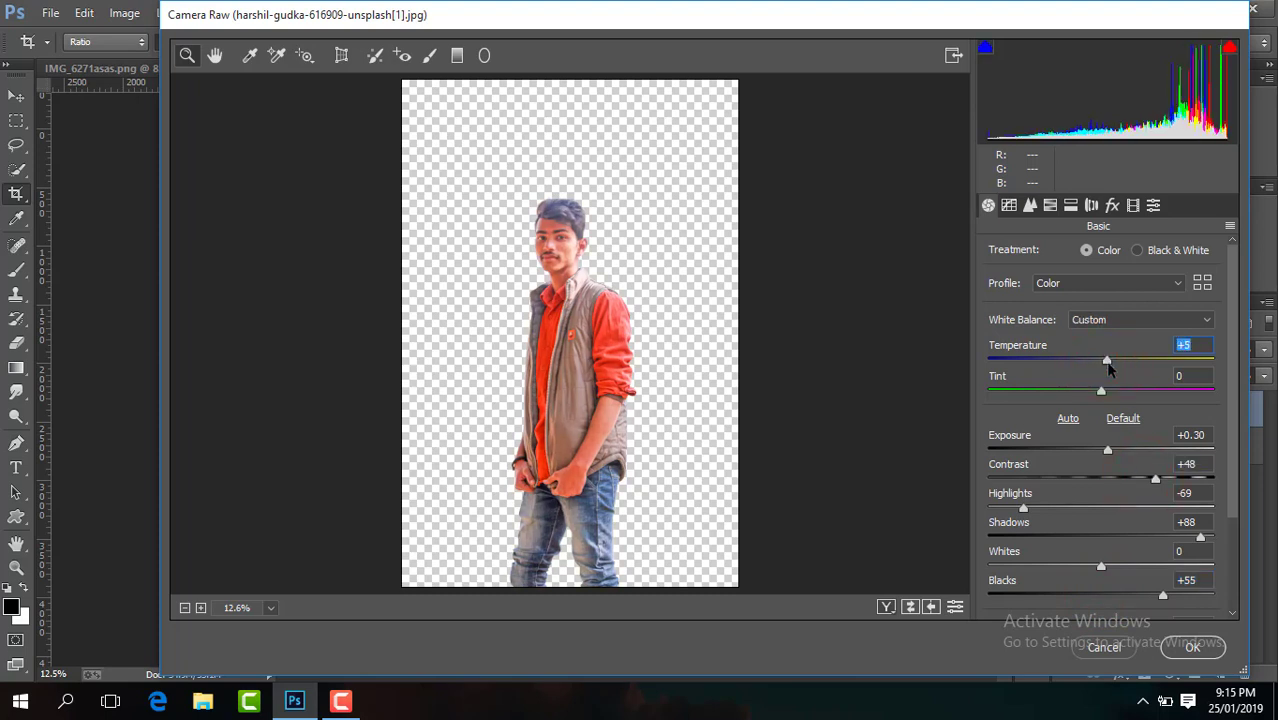
{"action": "left_click", "coordinate": [1230, 488]}
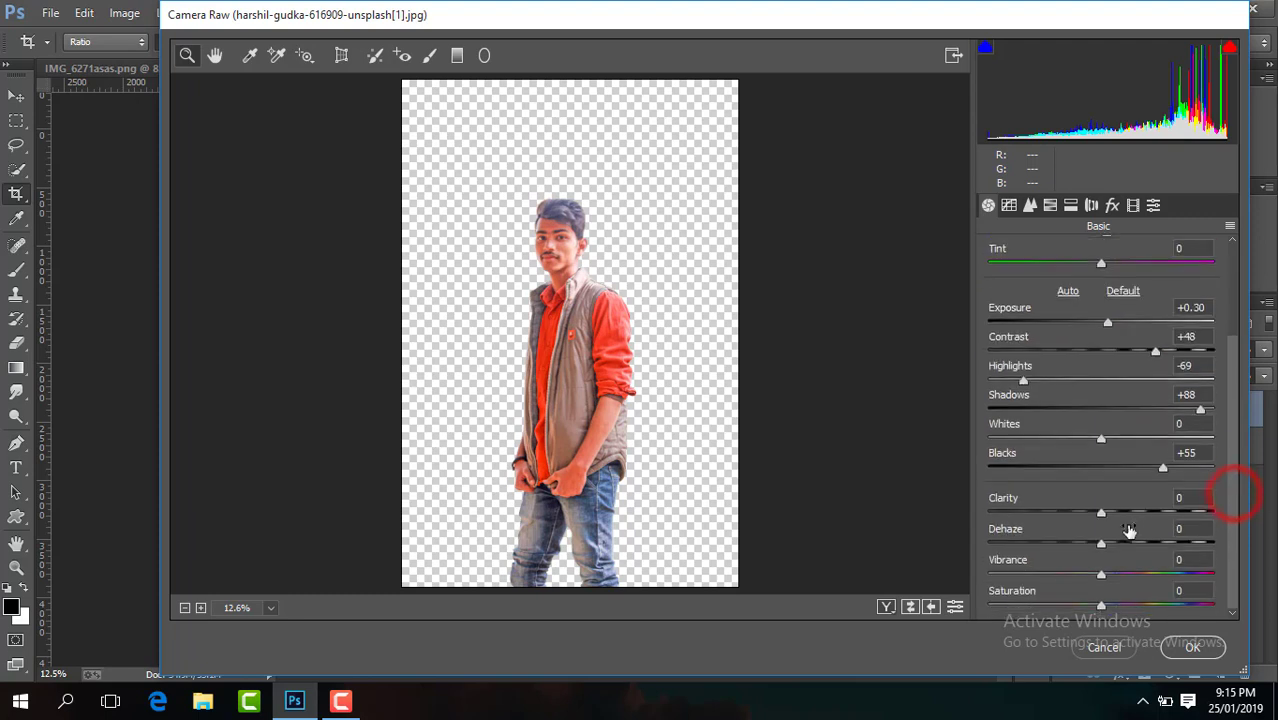
{"action": "left_click_drag", "start_coordinate": [1101, 511], "coordinate": [1135, 513]}
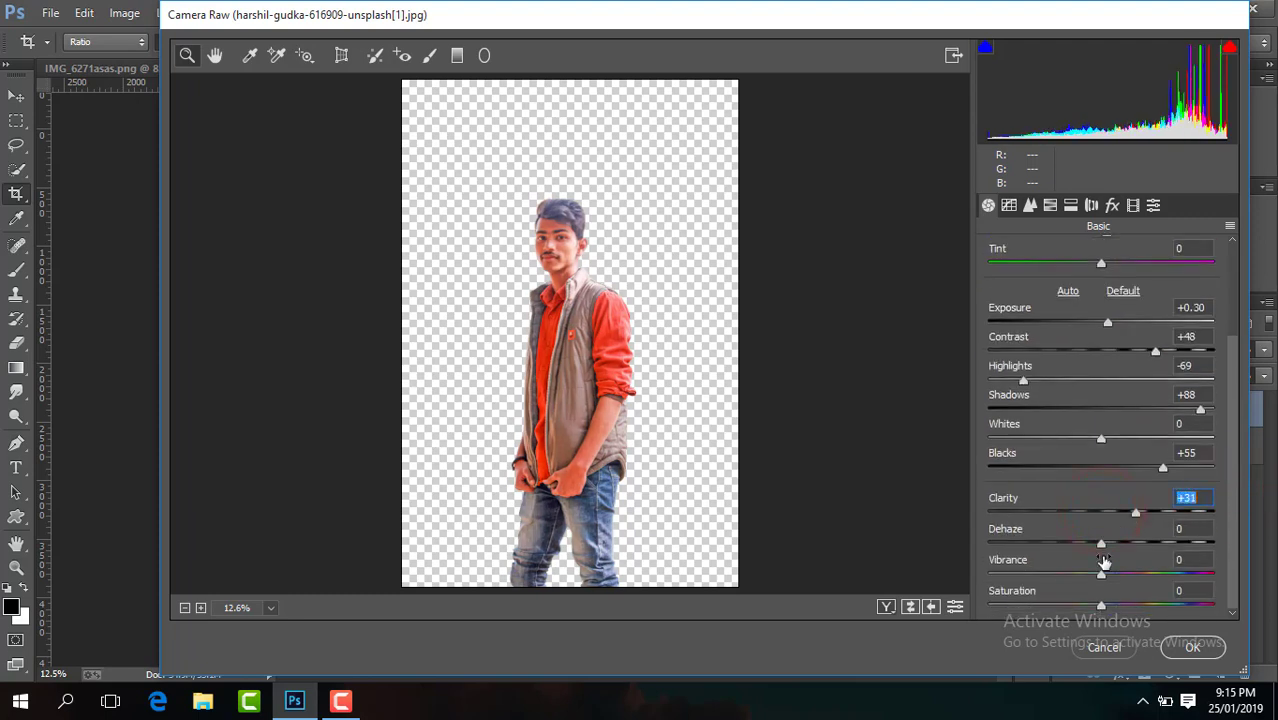
{"action": "left_click_drag", "start_coordinate": [1101, 574], "coordinate": [1138, 582]}
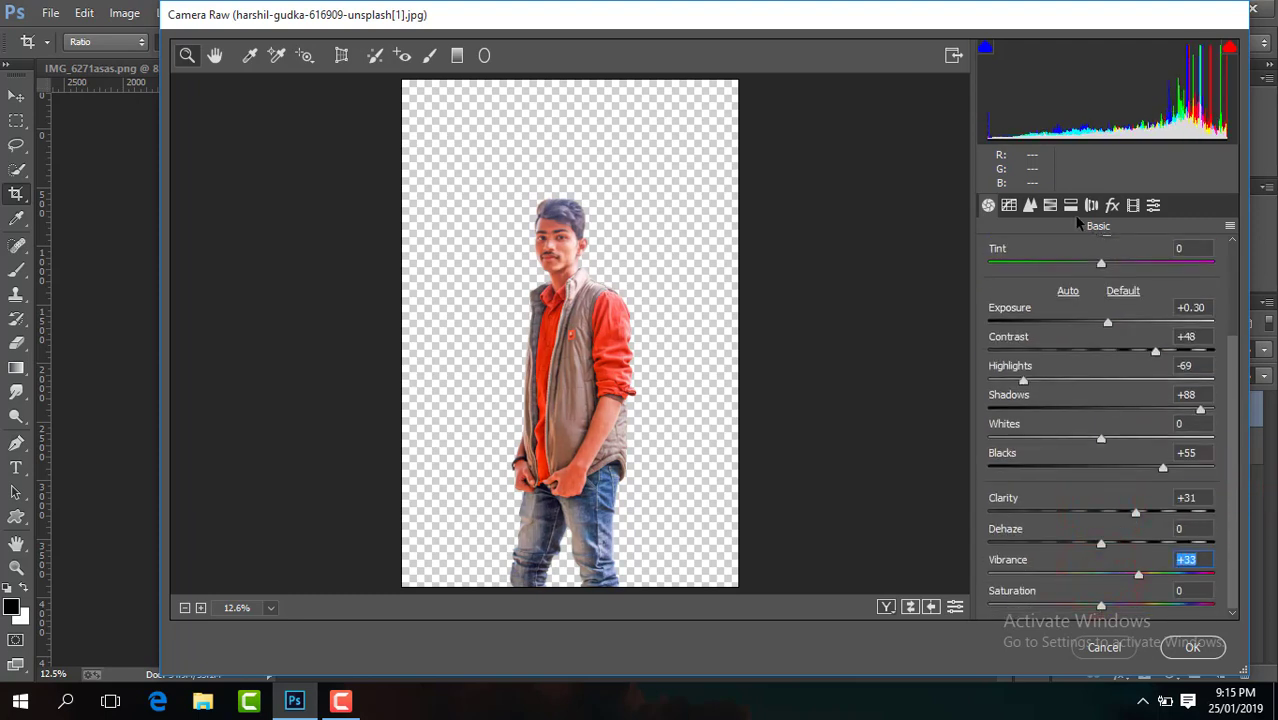
{"action": "left_click", "coordinate": [1050, 205]}
Set Oranges saturation -13 and luminance +7, and Blues saturation +58 and hue -35.
{"action": "left_click", "coordinate": [1065, 250]}
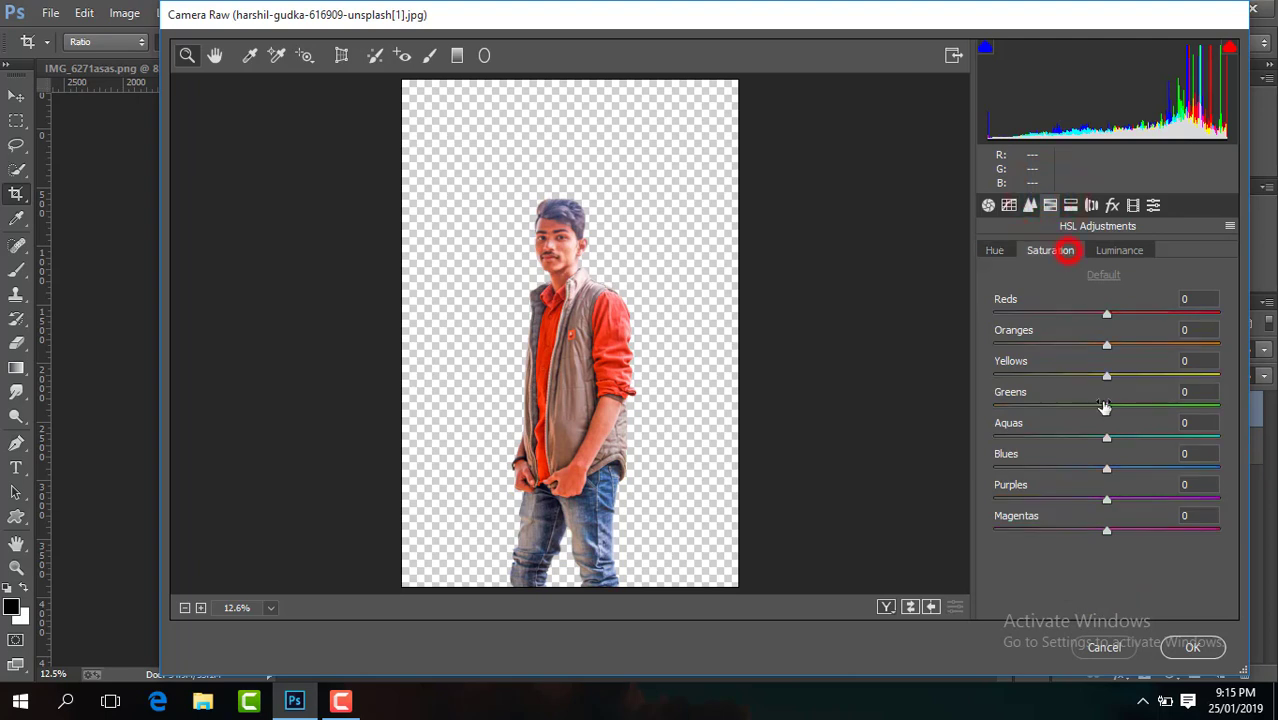
{"action": "left_click_drag", "start_coordinate": [1107, 345], "coordinate": [1092, 345]}
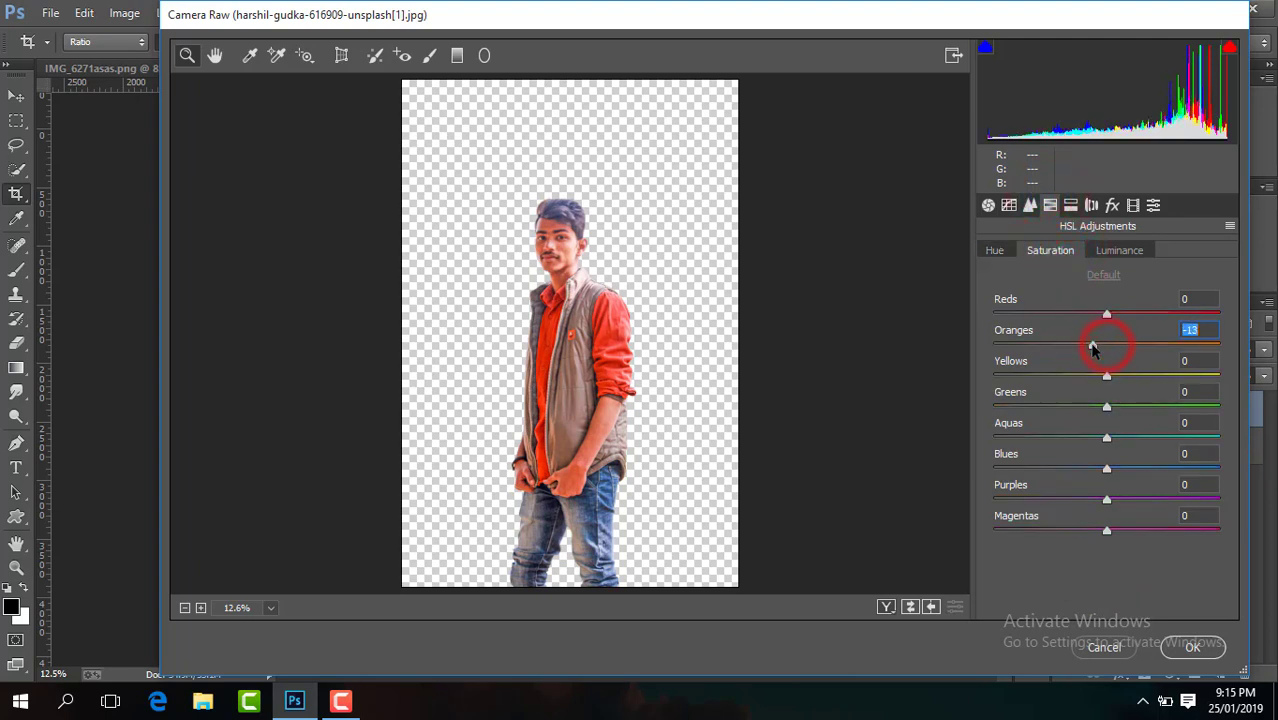
{"action": "left_click", "coordinate": [1119, 251]}
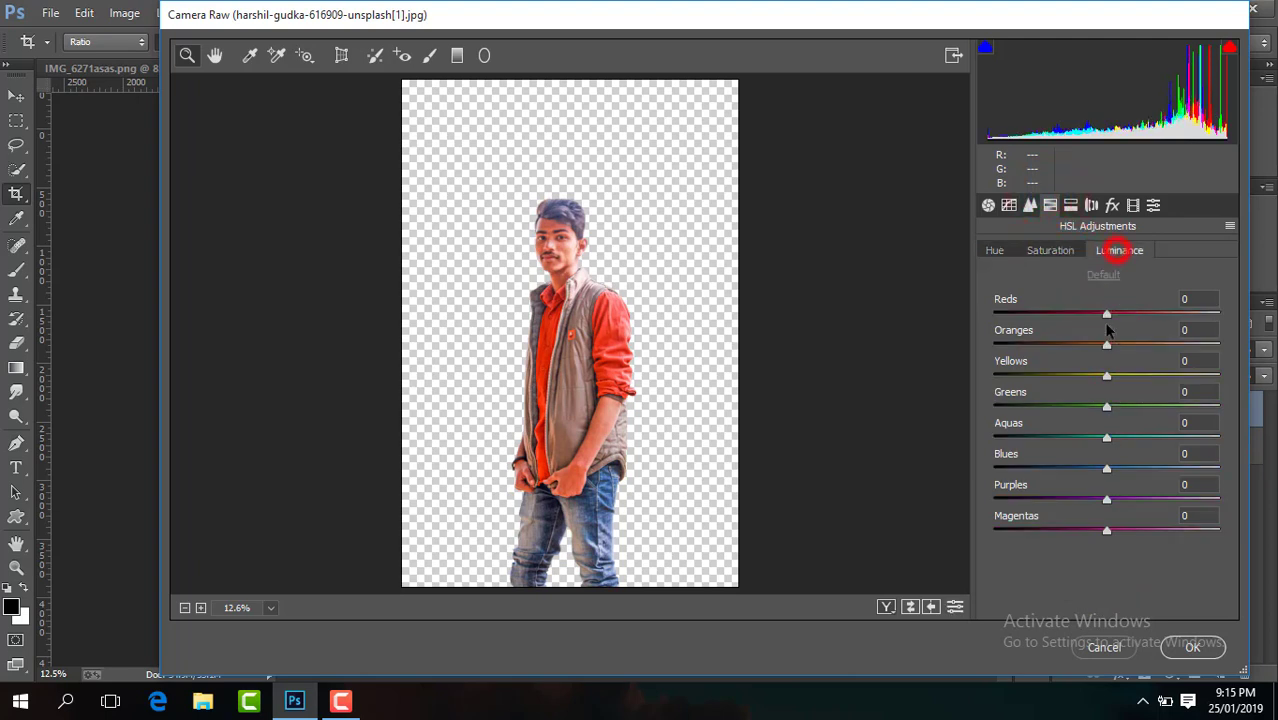
{"action": "left_click_drag", "start_coordinate": [1107, 345], "coordinate": [1114, 346]}
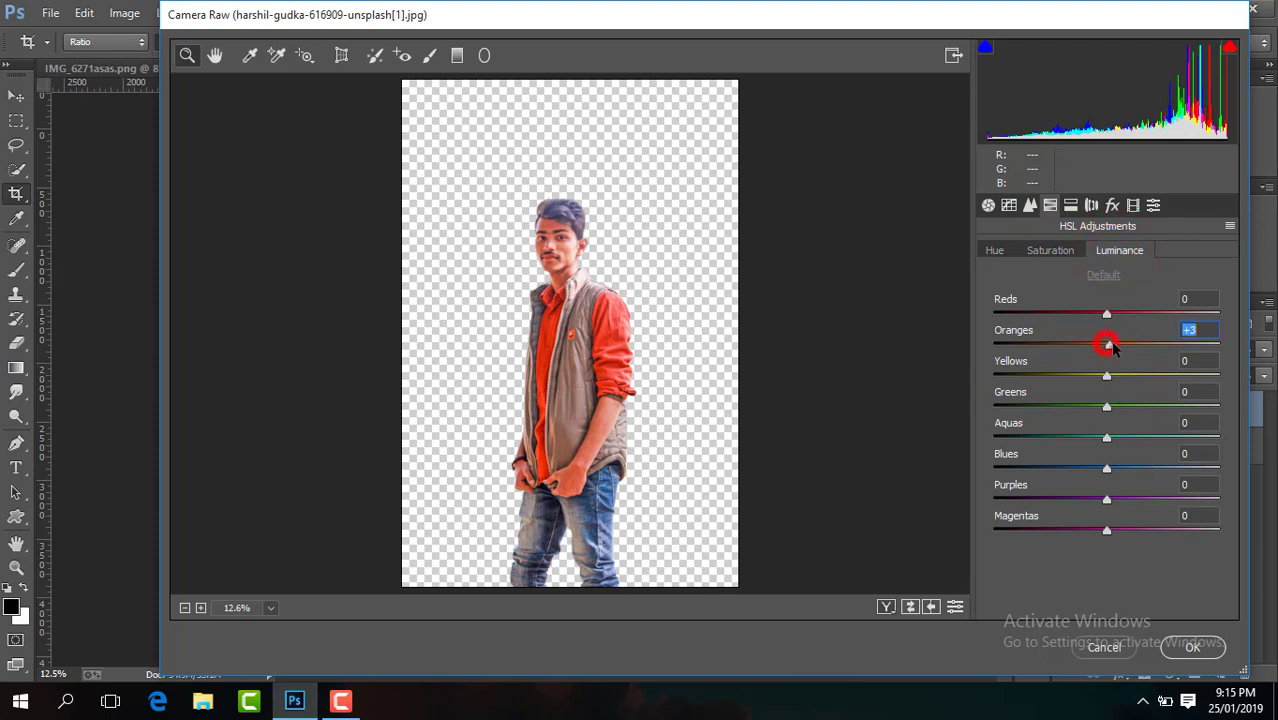
{"action": "left_click", "coordinate": [1063, 250]}
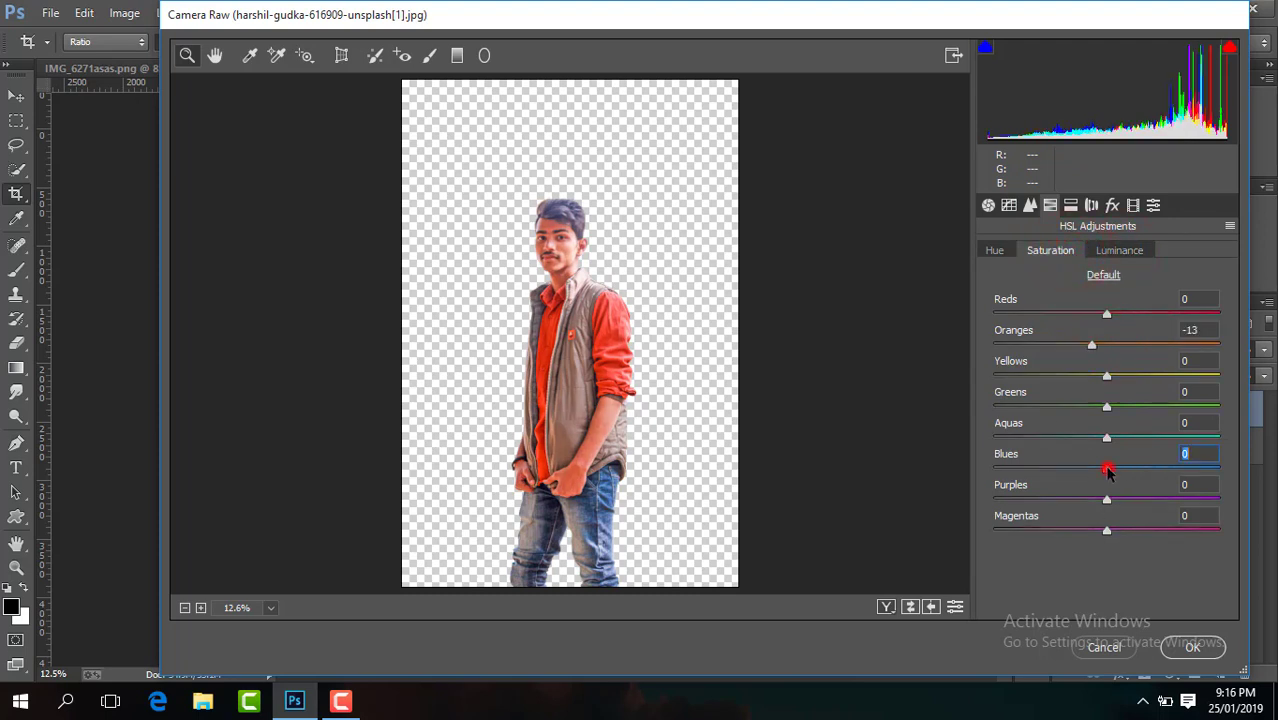
{"action": "left_click_drag", "start_coordinate": [1107, 468], "coordinate": [1170, 470]}
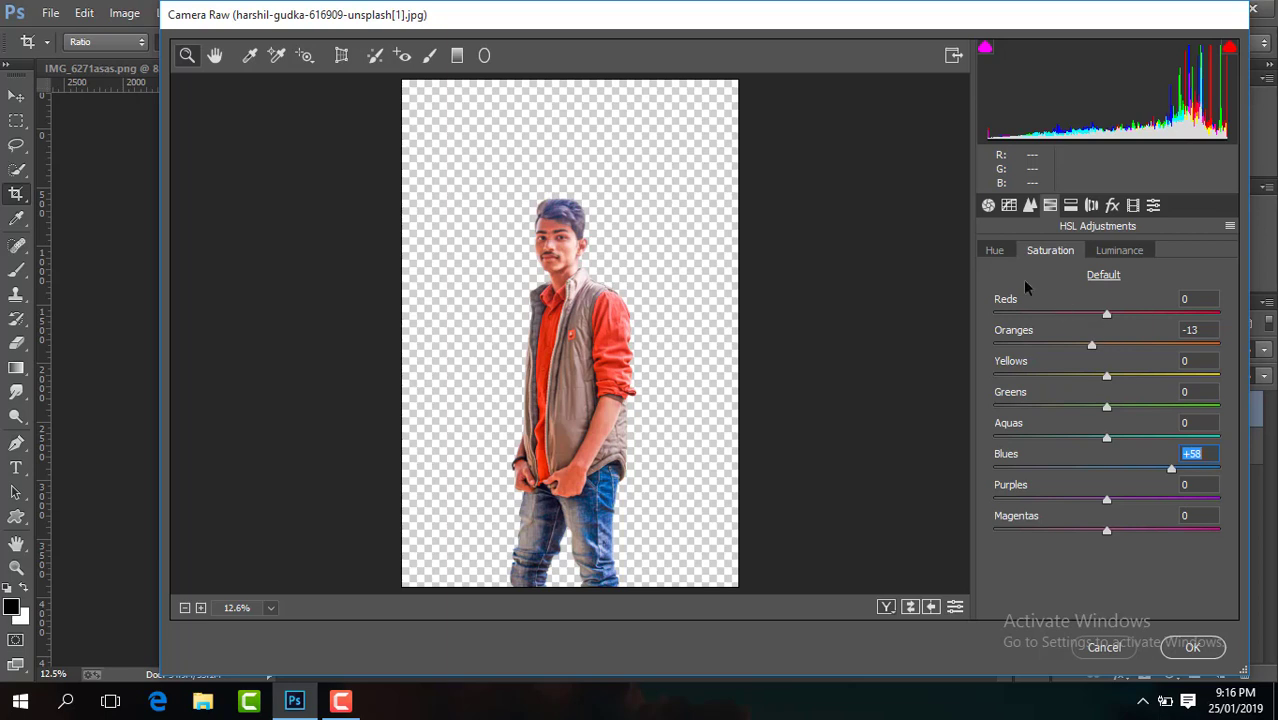
{"action": "left_click", "coordinate": [996, 251]}
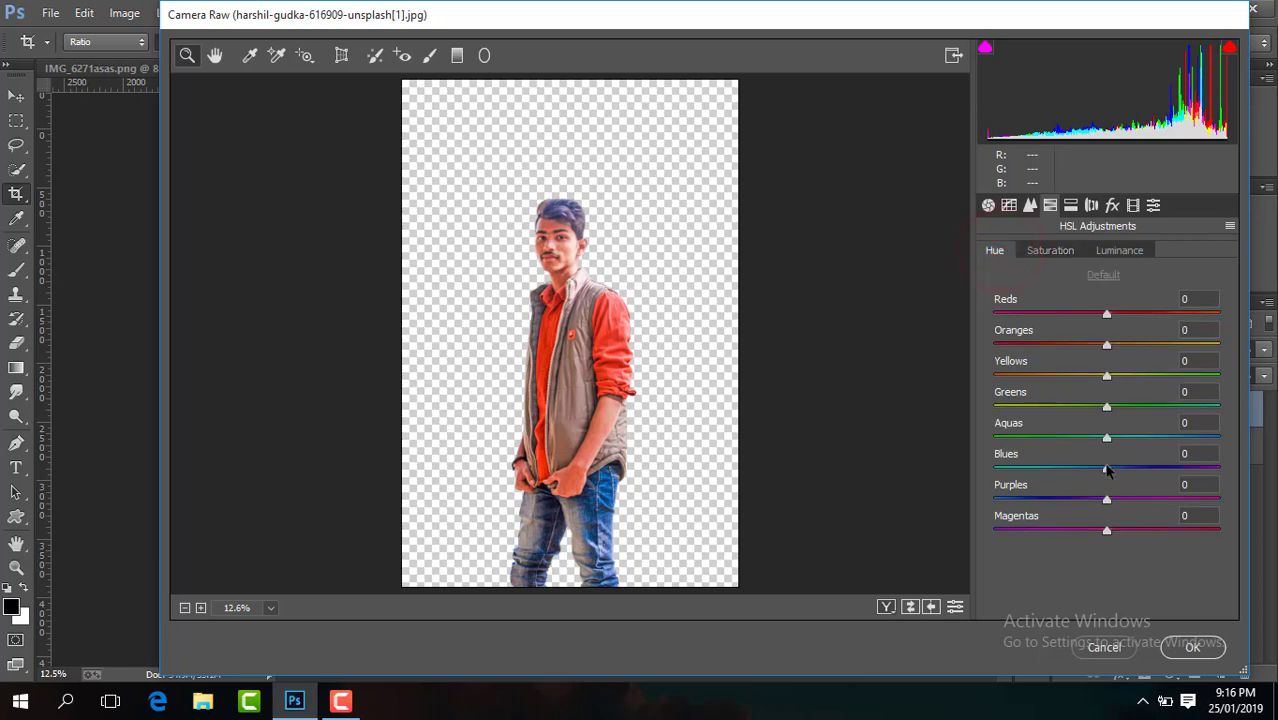
{"action": "left_click_drag", "start_coordinate": [1107, 468], "coordinate": [1052, 472]}
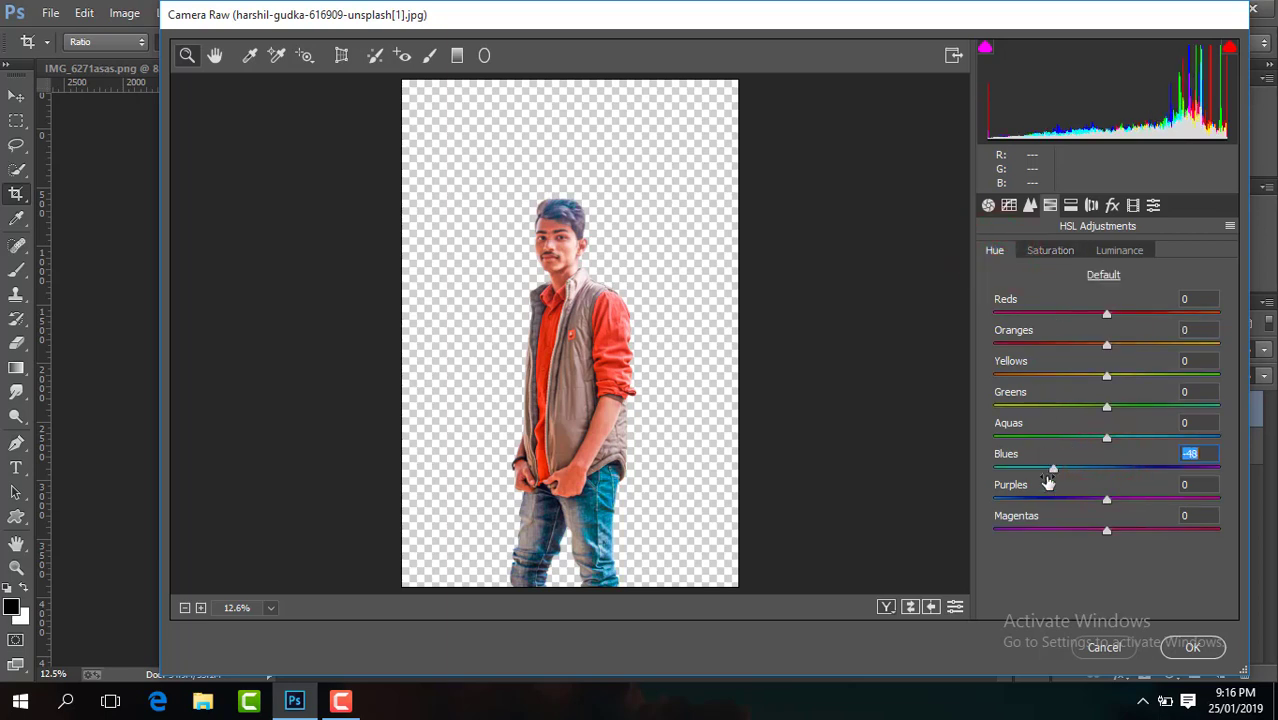
{"action": "left_click_drag", "start_coordinate": [1058, 471], "coordinate": [1067, 476]}
Set Sharpening Amount 43 and Luminance noise reduction 20, then apply the Camera Raw filter.
{"action": "left_click", "coordinate": [1031, 208]}
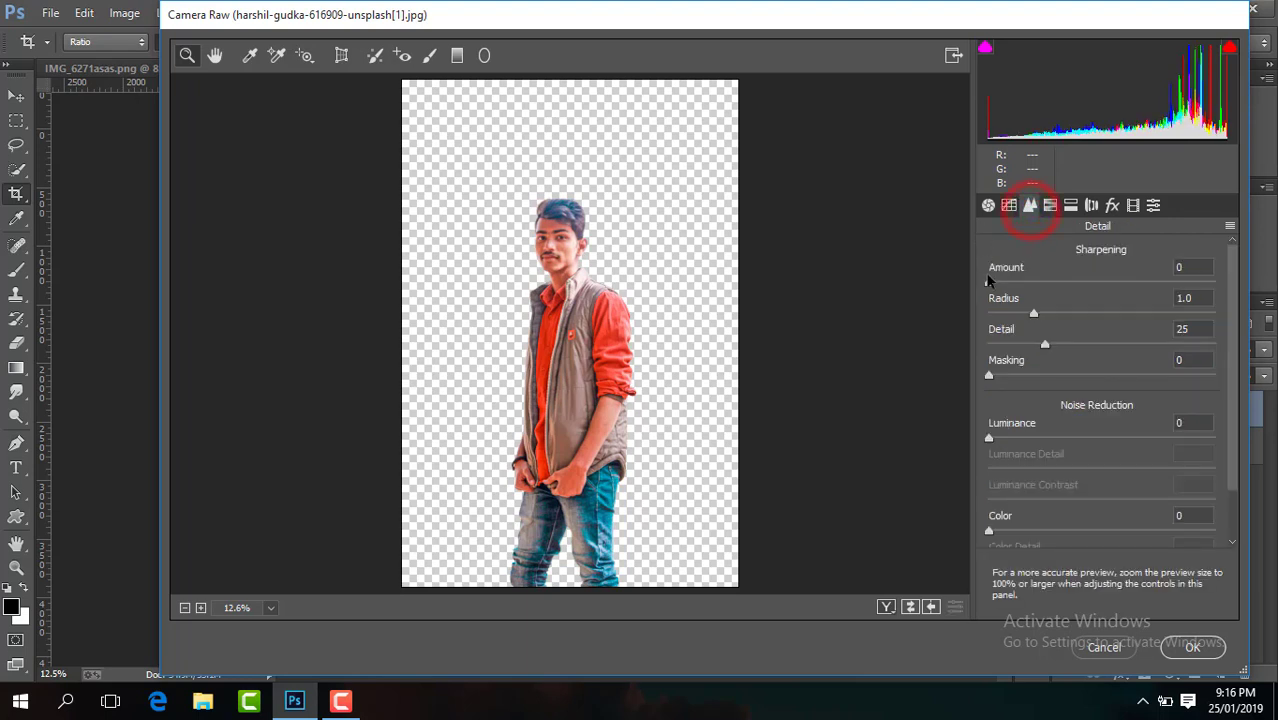
{"action": "left_click_drag", "start_coordinate": [988, 283], "coordinate": [1052, 305]}
{"action": "left_click_drag", "start_coordinate": [989, 437], "coordinate": [1078, 442]}
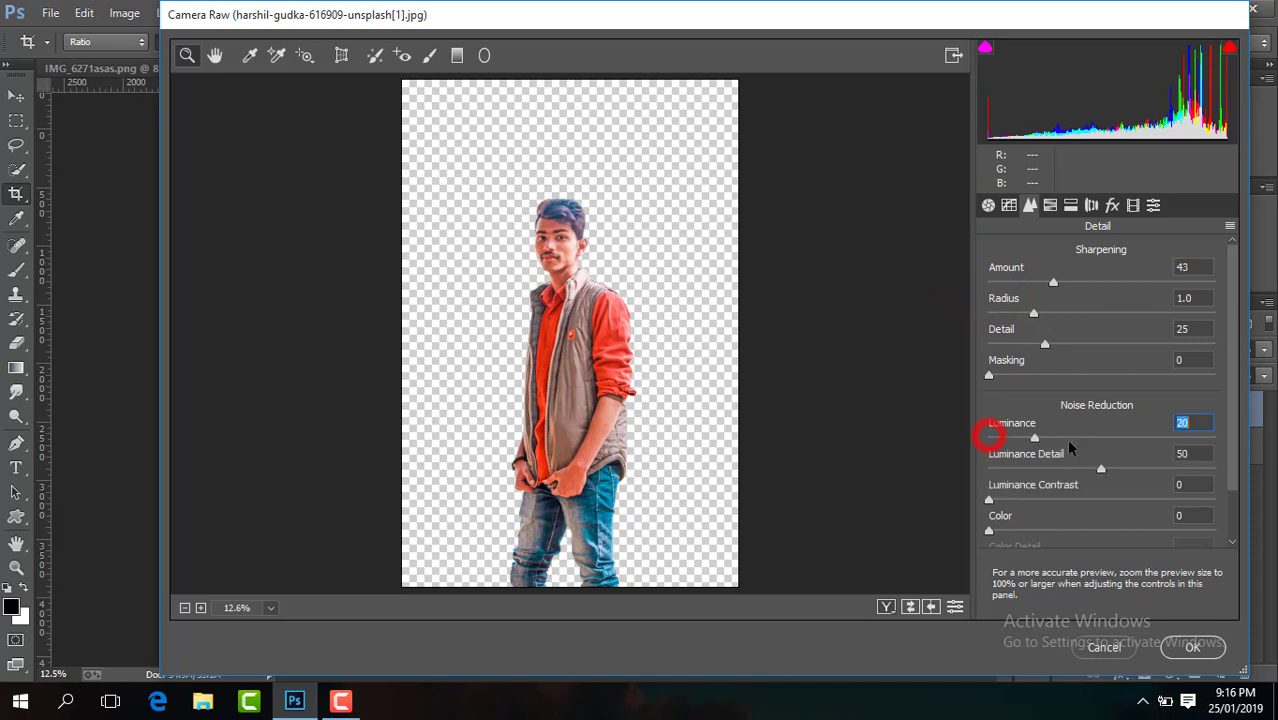
{"action": "left_click", "coordinate": [1190, 646]}
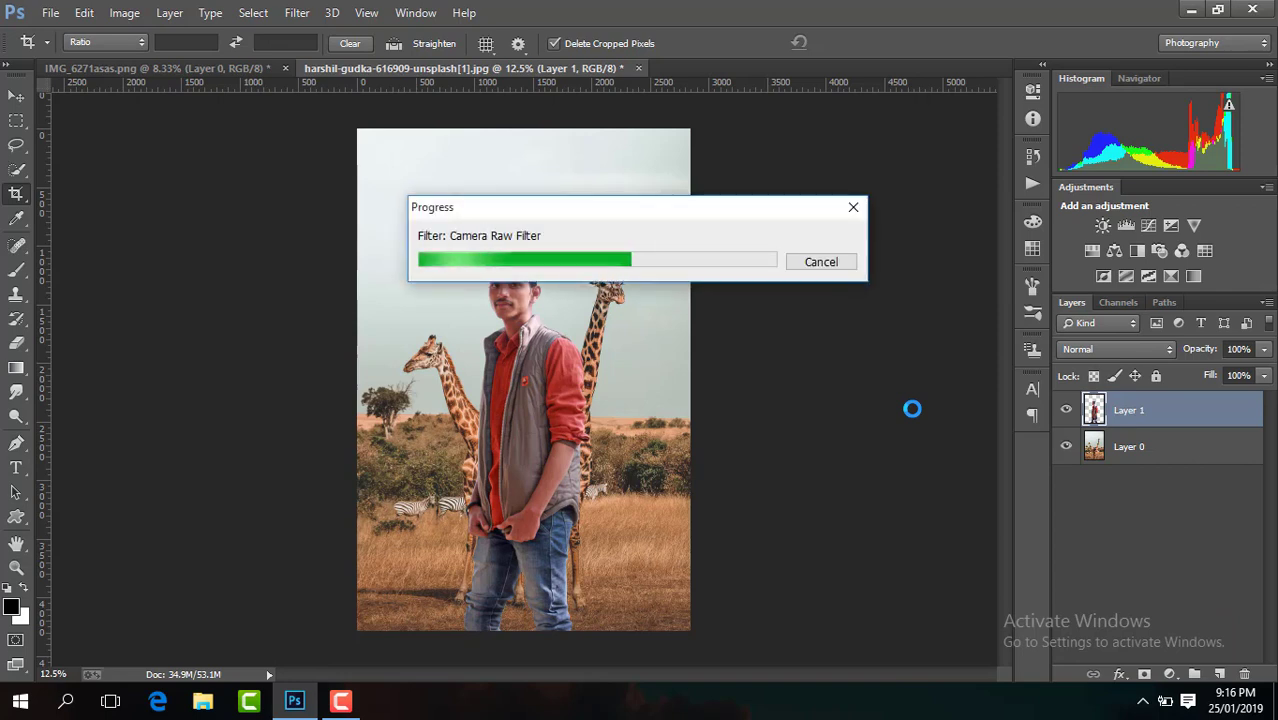
Open Camera Raw on background Layer 0 and set Temperature -8, Contrast +47, Blacks -29.
{"action": "left_click", "coordinate": [1173, 450]}
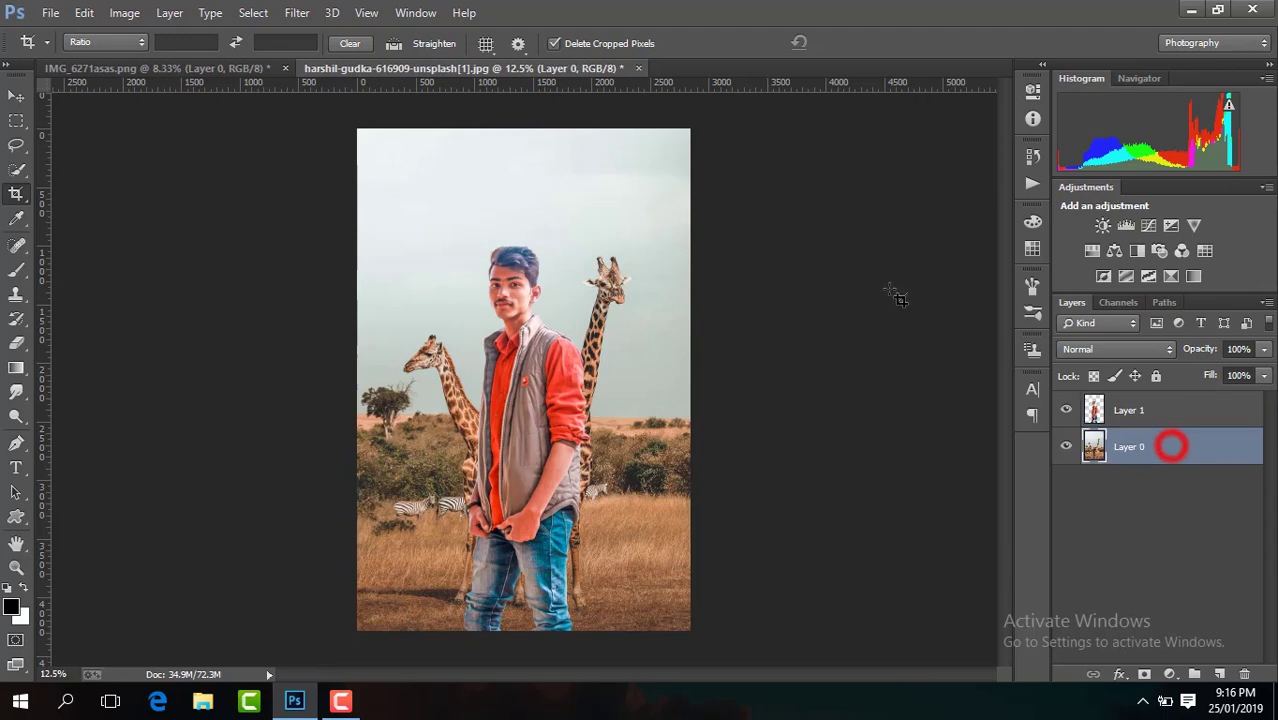
{"action": "left_click", "coordinate": [297, 14]}
{"action": "left_click", "coordinate": [412, 118]}
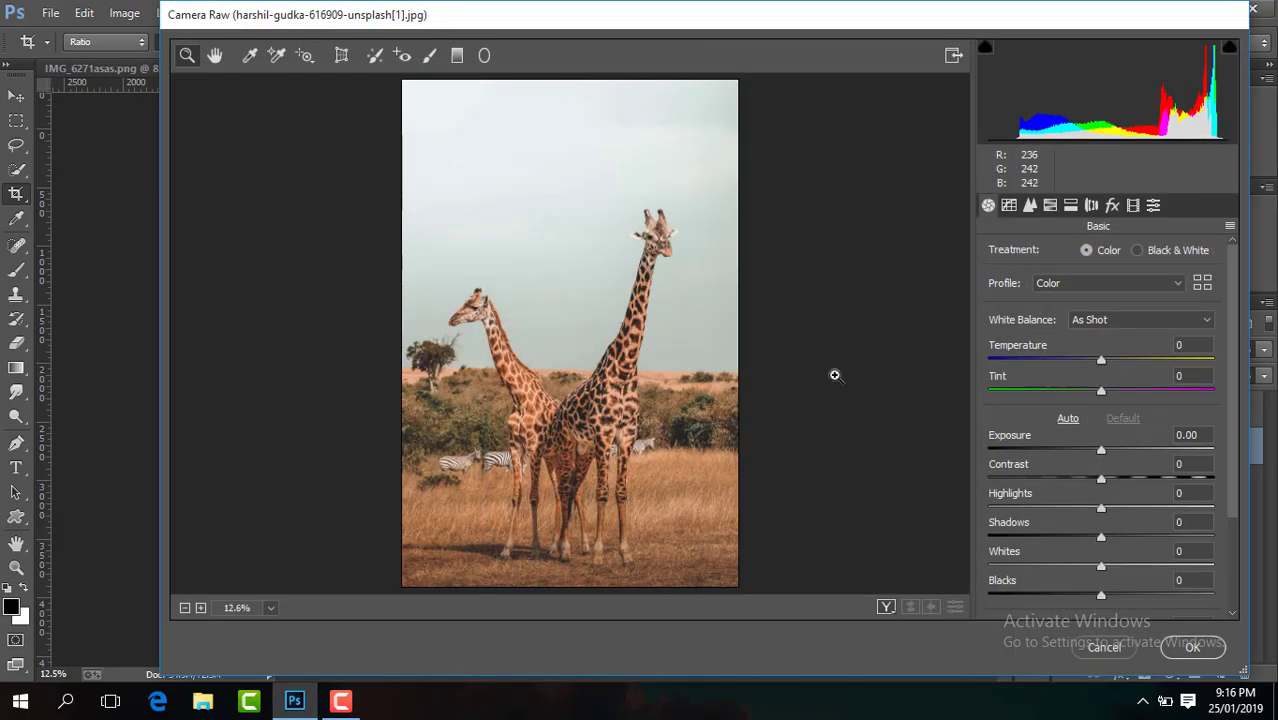
{"action": "left_click", "coordinate": [1101, 360]}
{"action": "left_click_drag", "start_coordinate": [1103, 364], "coordinate": [1094, 362]}
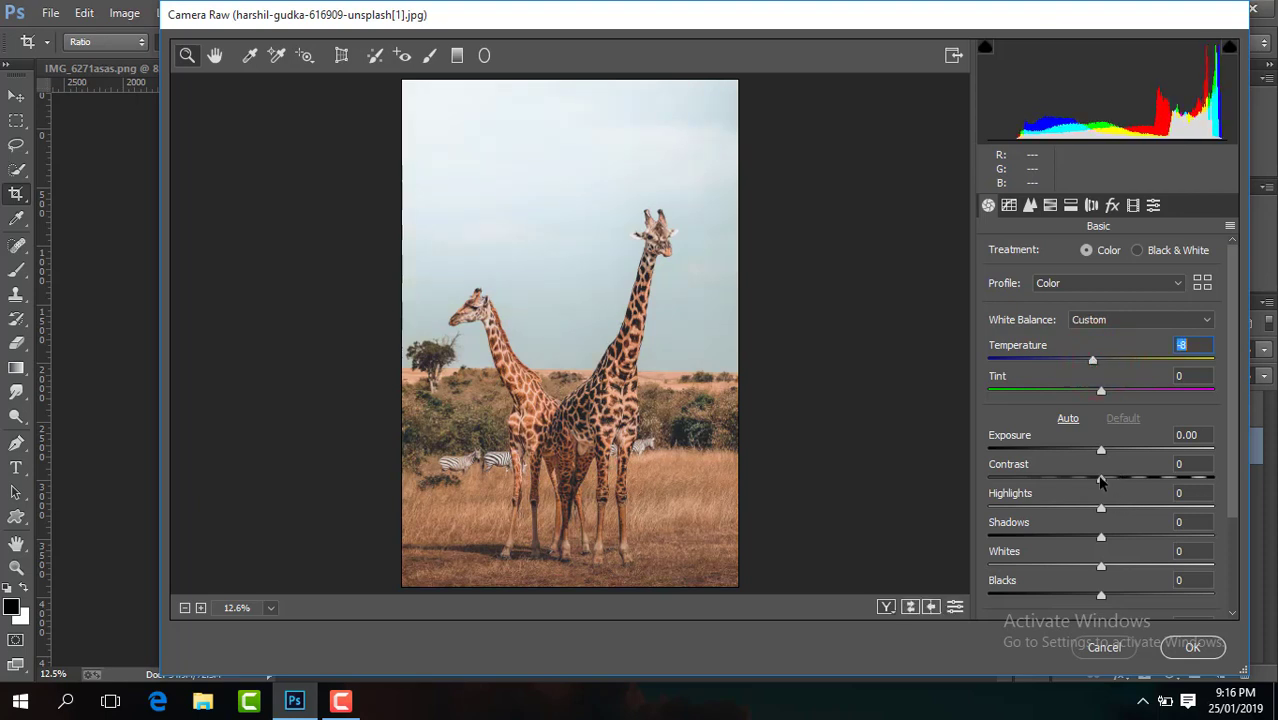
{"action": "left_click_drag", "start_coordinate": [1101, 479], "coordinate": [1153, 479]}
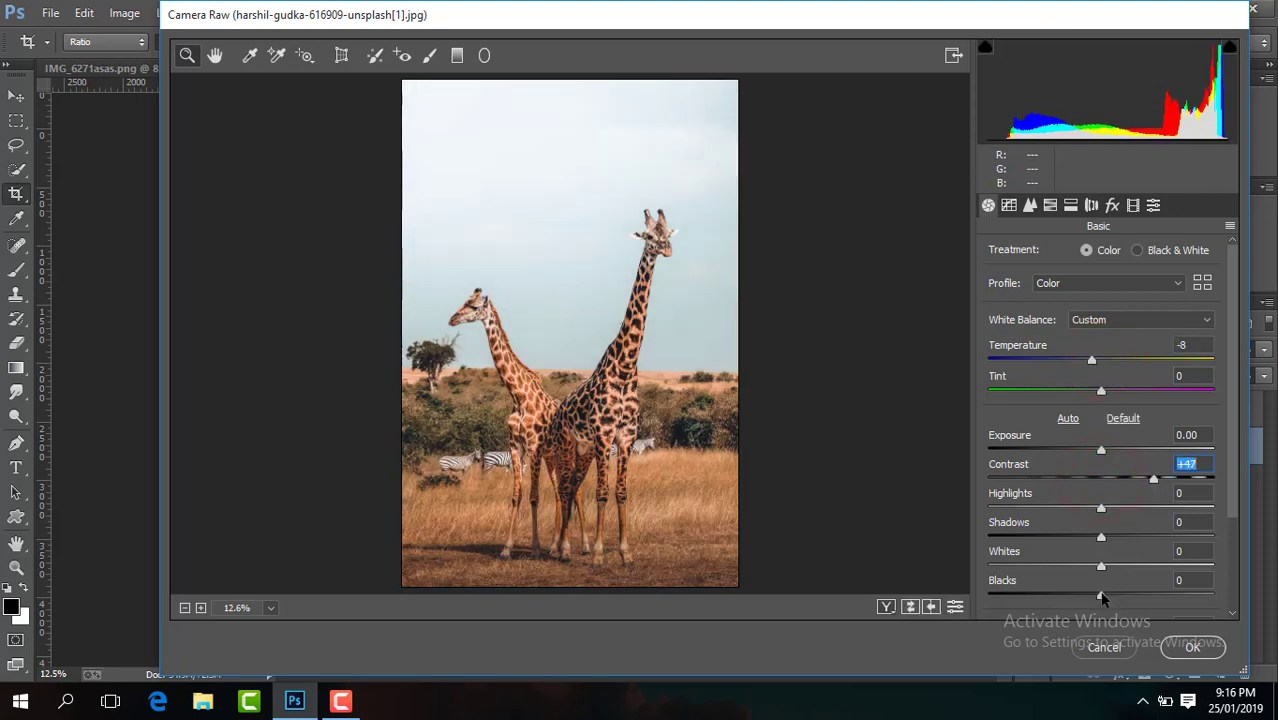
{"action": "left_click_drag", "start_coordinate": [1101, 597], "coordinate": [1068, 597]}
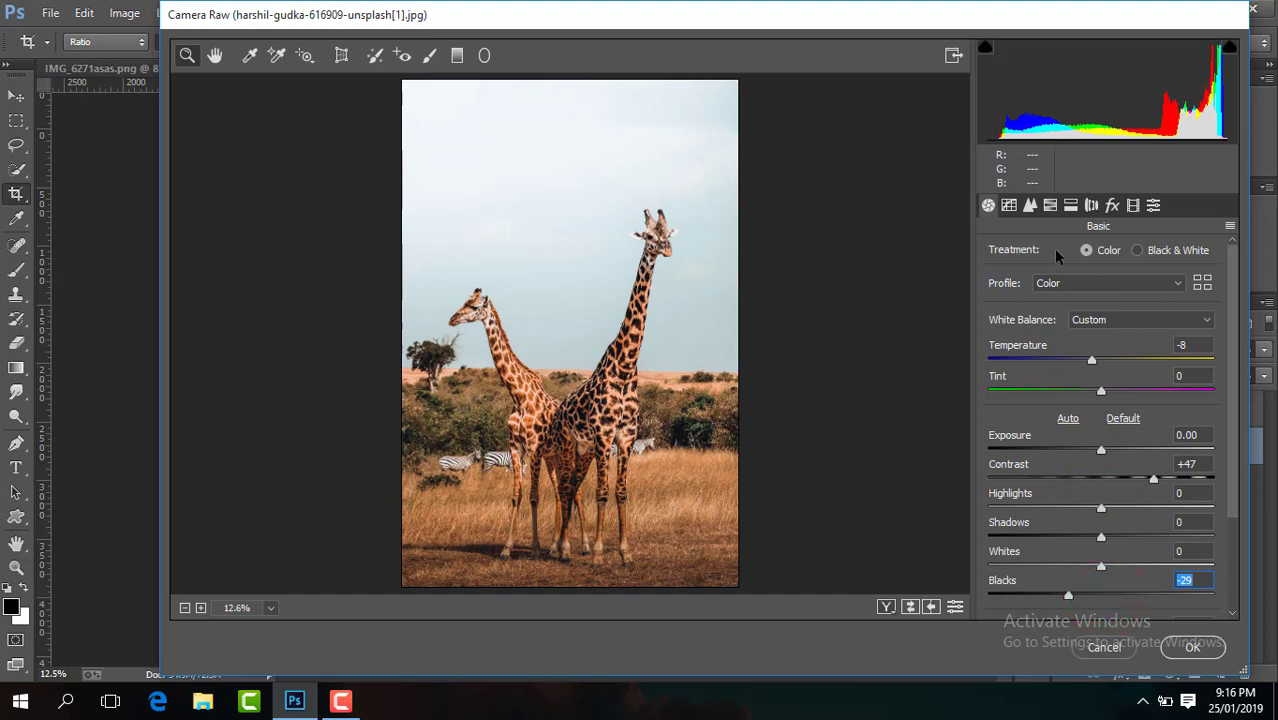
{"action": "left_click", "coordinate": [1050, 205]}
Desaturate Yellows and Greens to -100, boost Blues saturation to +68, and shift Blues hue to -34.
{"action": "left_click", "coordinate": [1057, 251]}
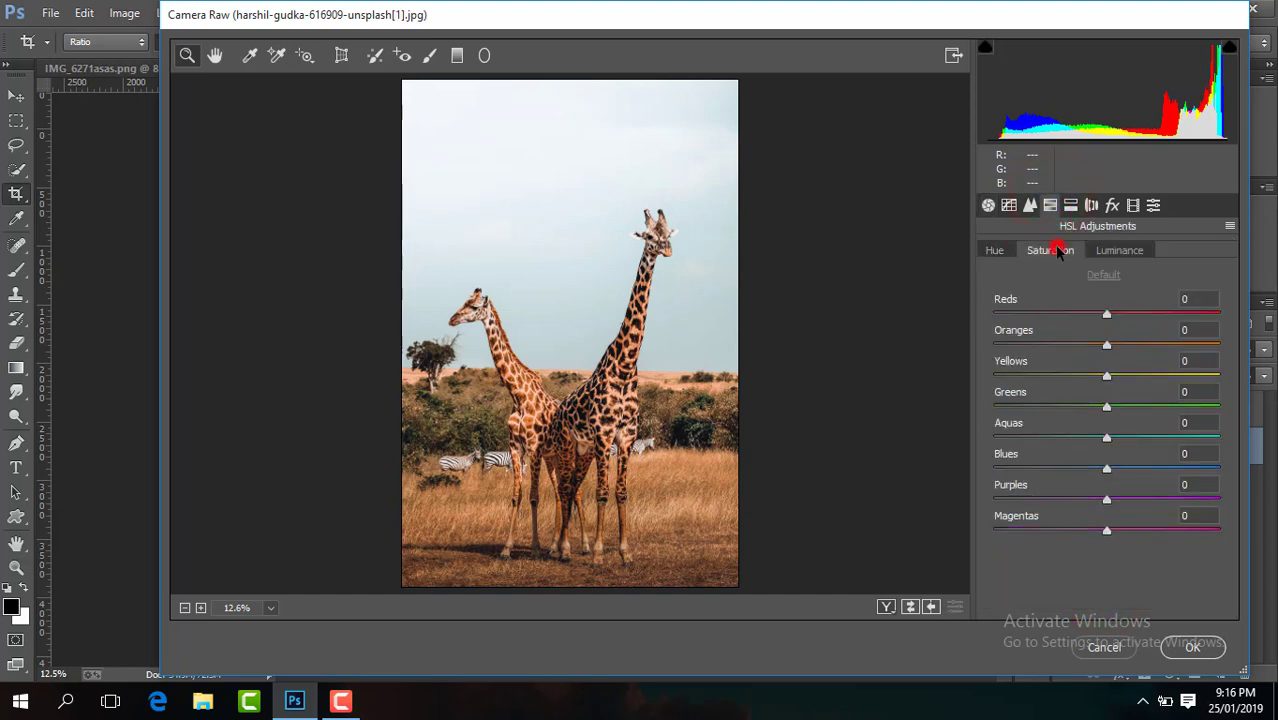
{"action": "left_click_drag", "start_coordinate": [1104, 375], "coordinate": [890, 398]}
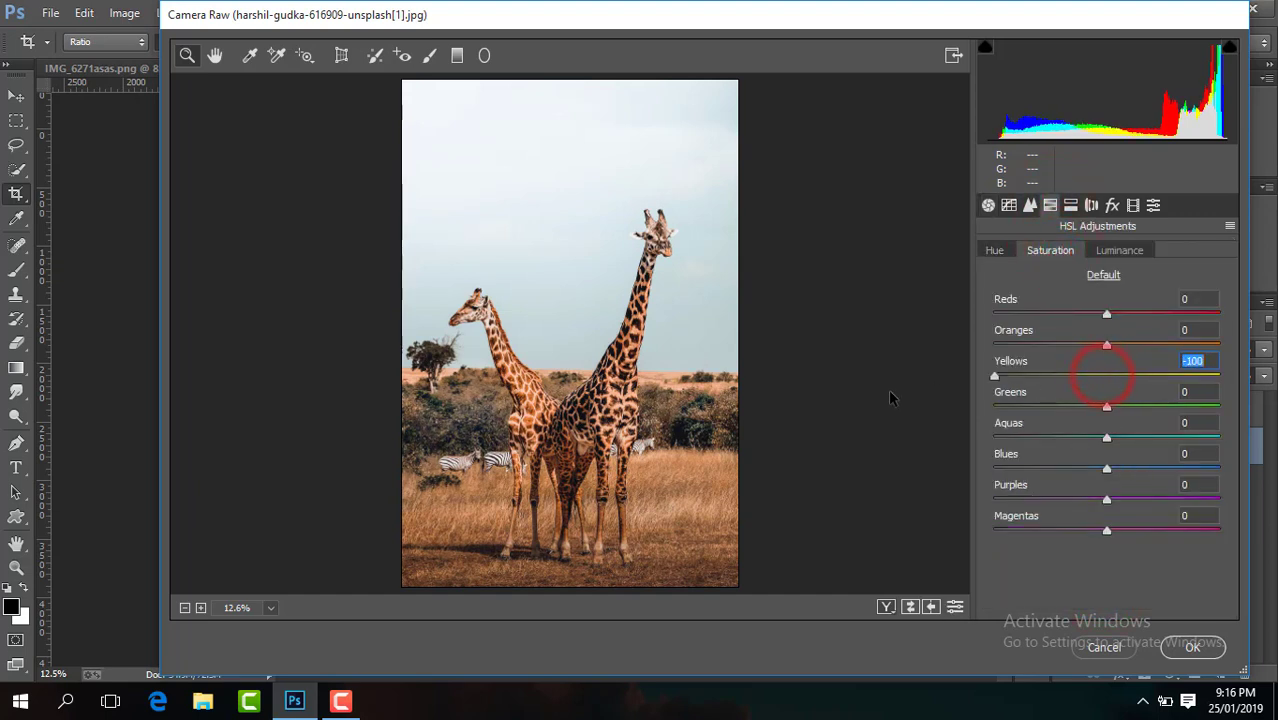
{"action": "left_click_drag", "start_coordinate": [1106, 406], "coordinate": [900, 423]}
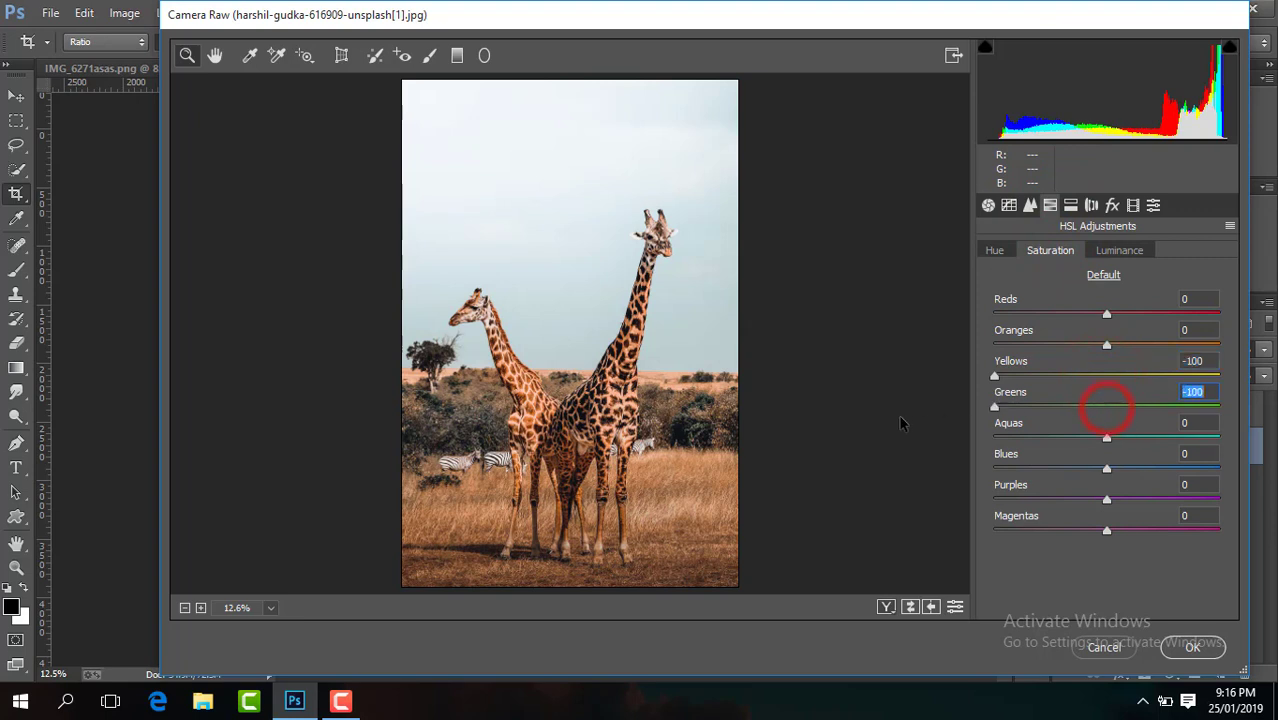
{"action": "left_click_drag", "start_coordinate": [1106, 468], "coordinate": [1188, 469]}
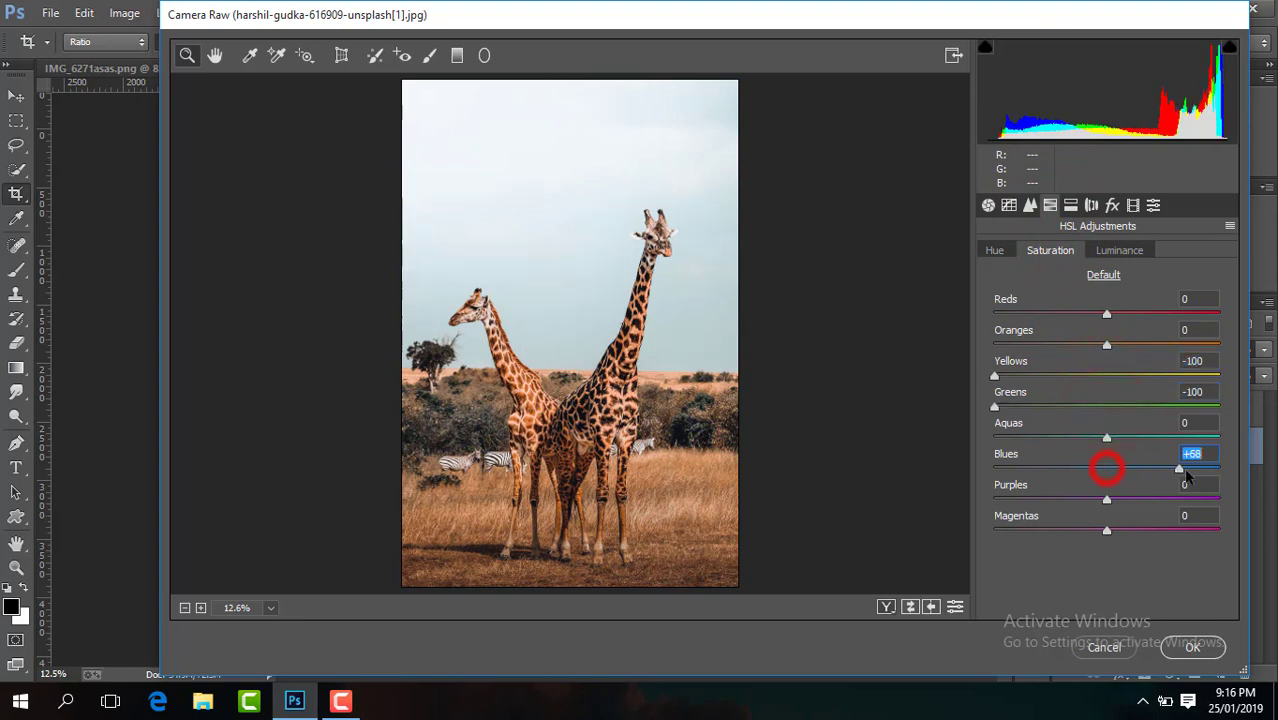
{"action": "left_click", "coordinate": [1000, 252]}
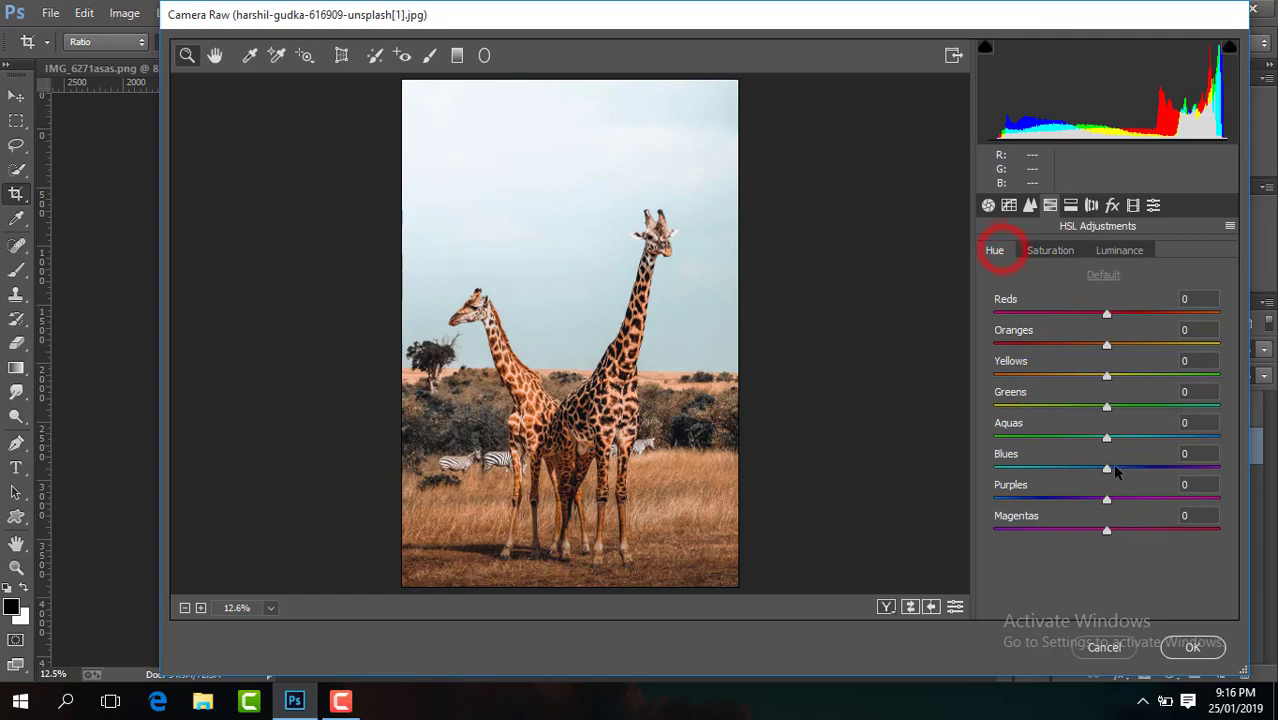
{"action": "left_click_drag", "start_coordinate": [1106, 469], "coordinate": [1068, 469]}
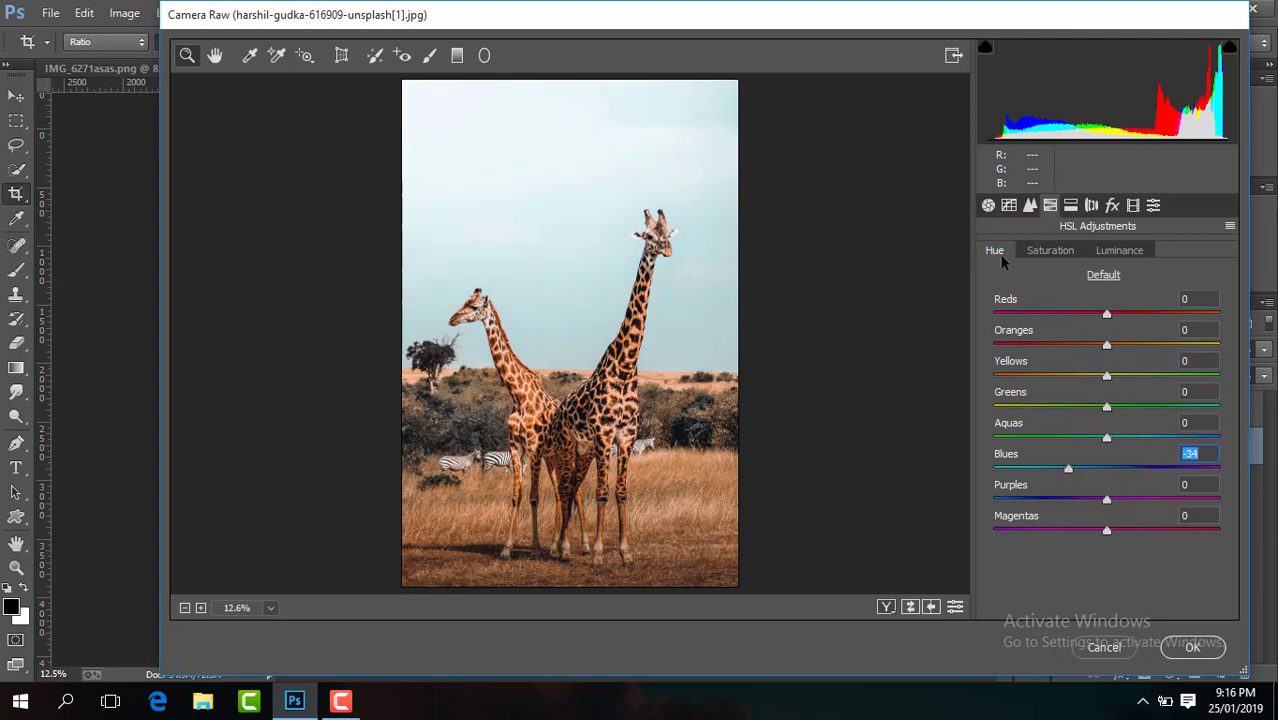
Lower the background's Highlights to -23 in the Basic panel.
{"action": "left_click", "coordinate": [986, 204]}
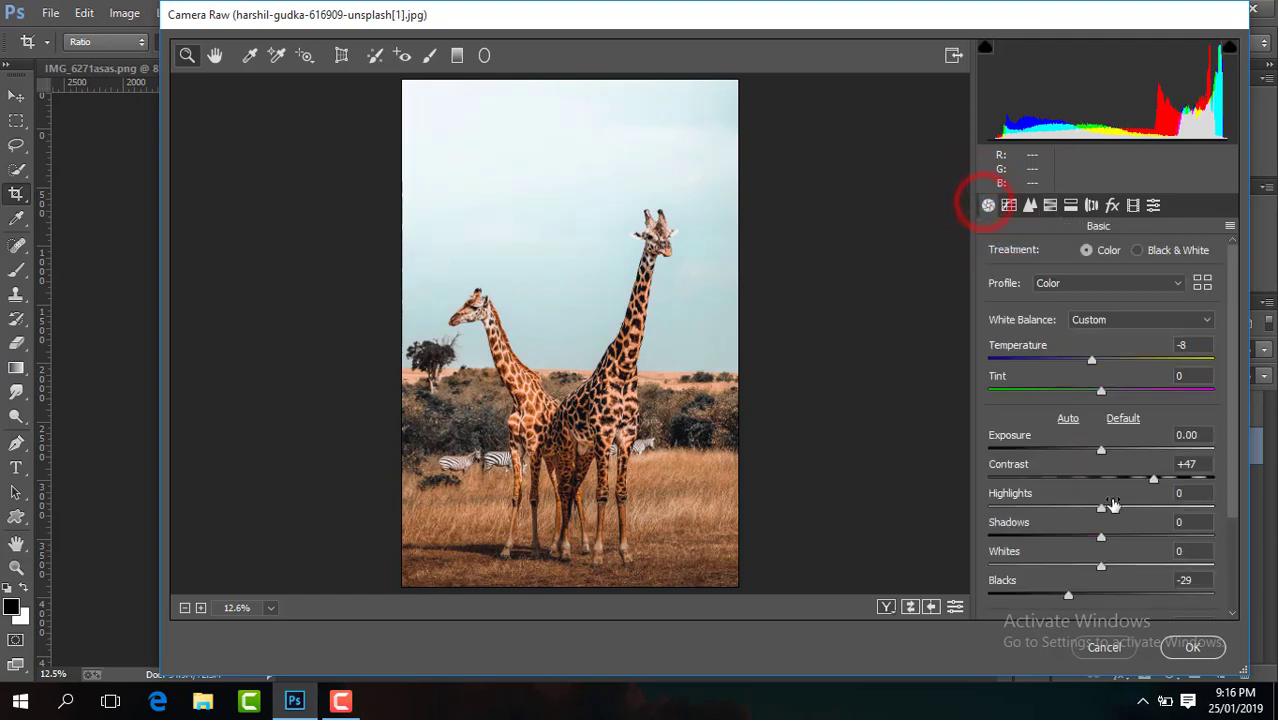
{"action": "scroll", "coordinate": [1232, 493], "scroll_direction": "down", "scroll_amount": 5}
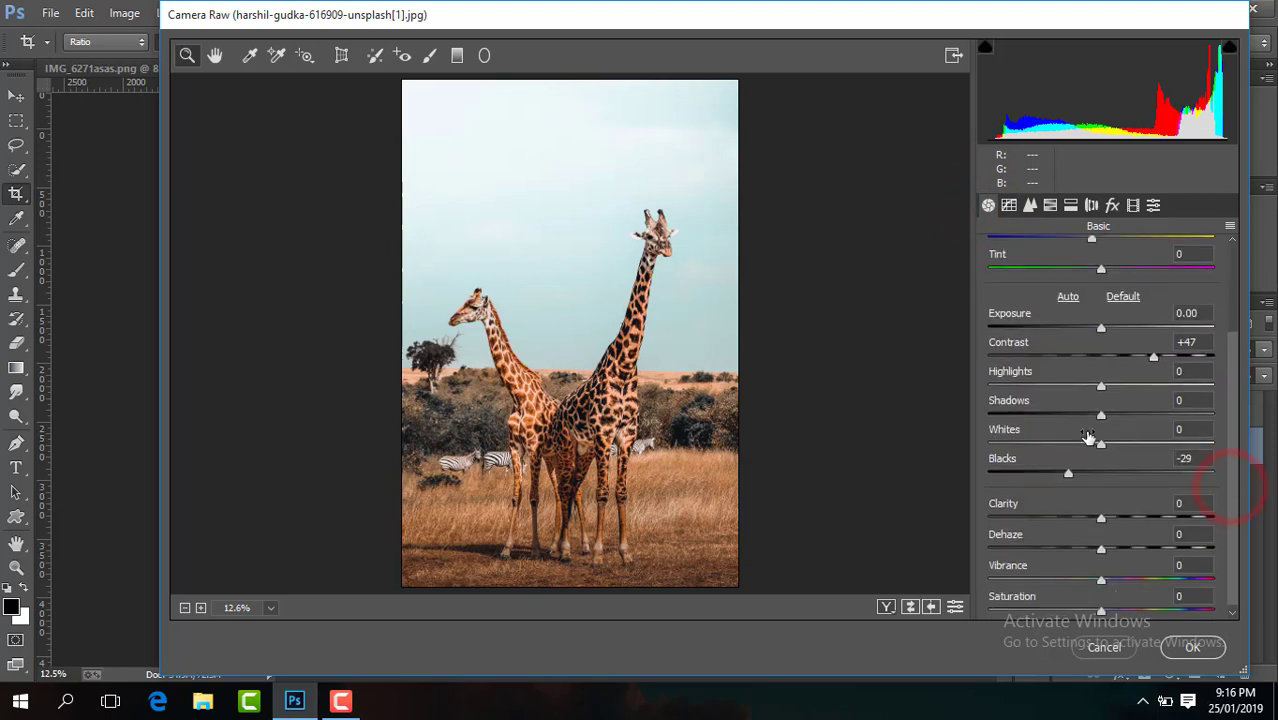
{"action": "left_click_drag", "start_coordinate": [1100, 389], "coordinate": [1074, 392]}
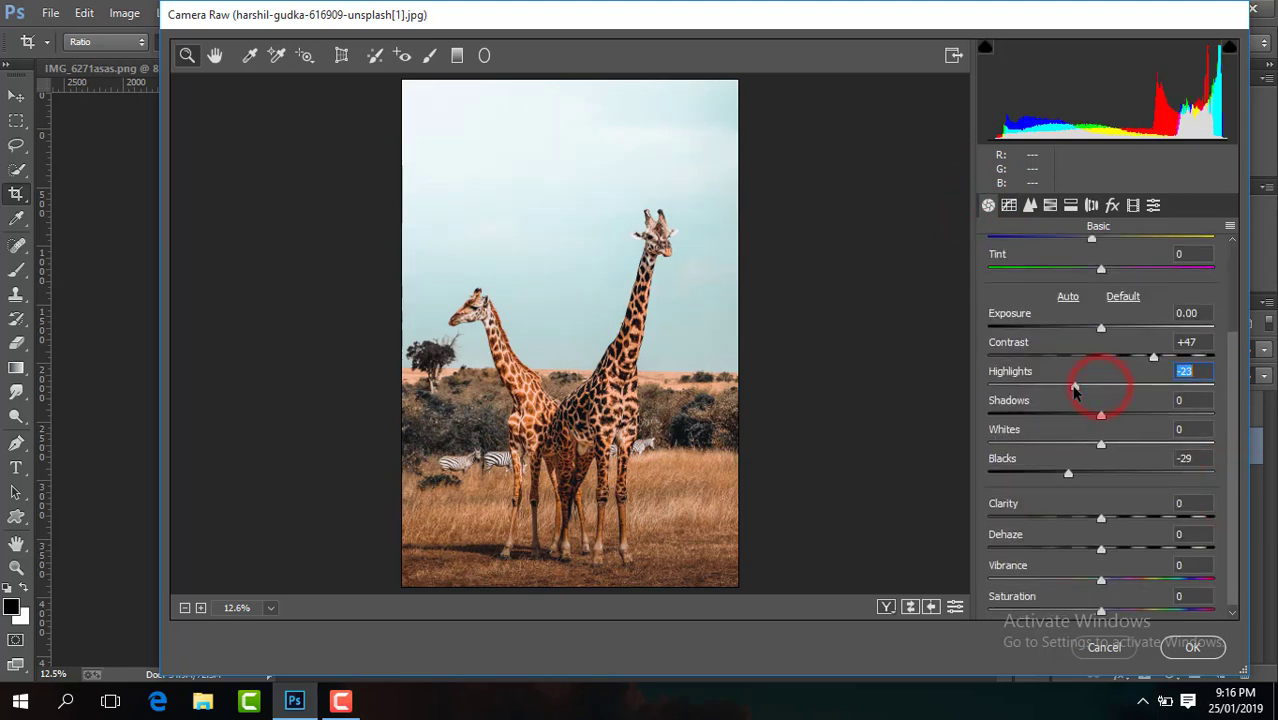
Add Clarity +24 and Vibrance +27, then set Blue Primary hue -28 and Green Primary saturation -100.
{"action": "left_click_drag", "start_coordinate": [1101, 518], "coordinate": [1128, 520]}
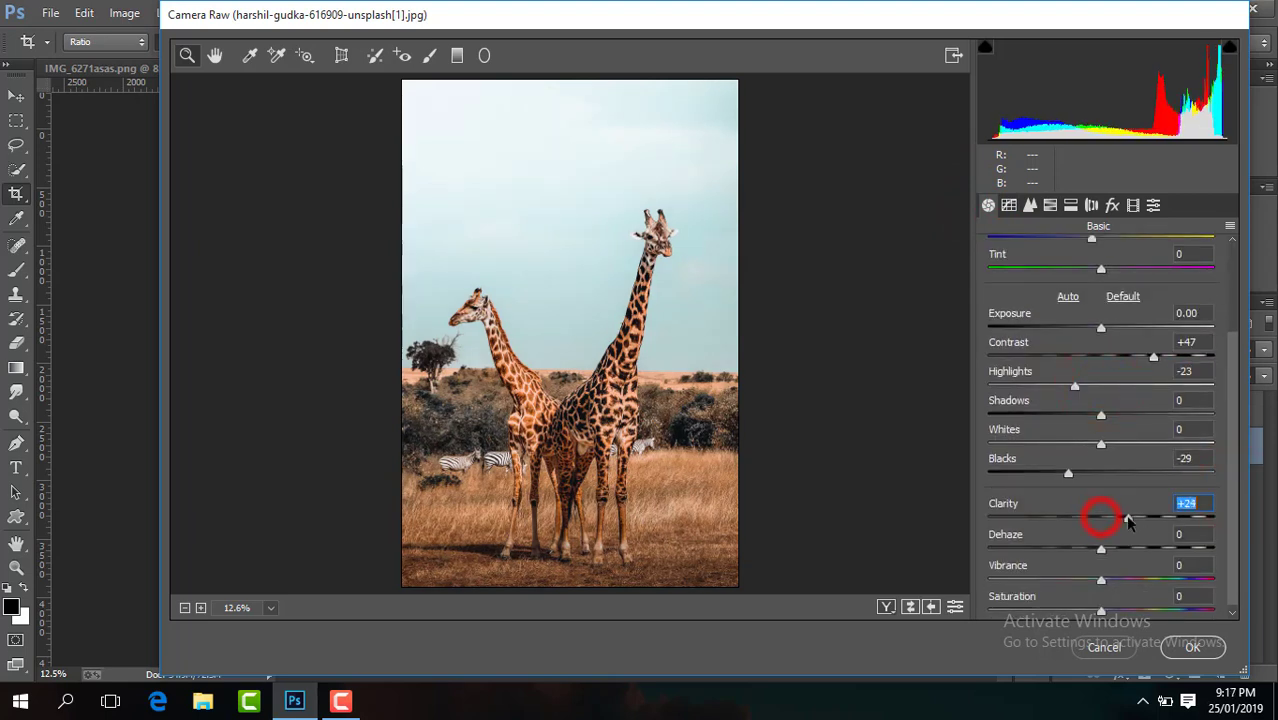
{"action": "left_click_drag", "start_coordinate": [1101, 580], "coordinate": [1131, 580]}
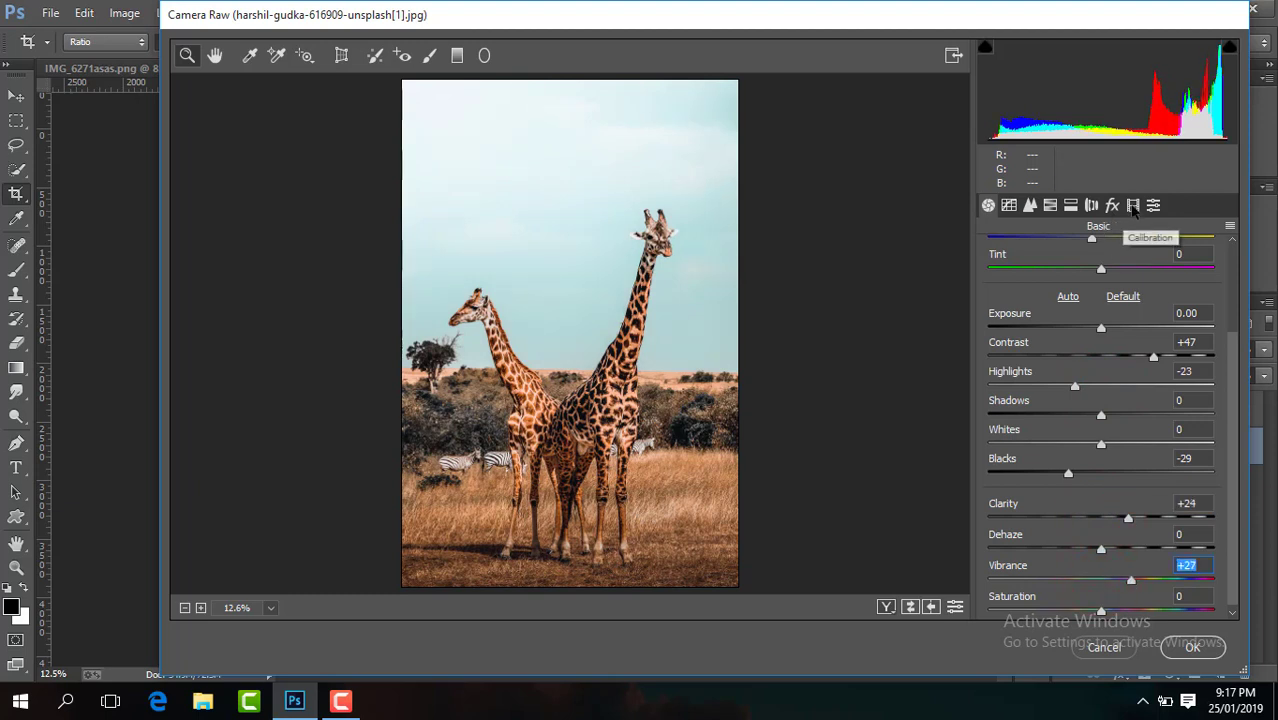
{"action": "left_click", "coordinate": [1133, 205]}
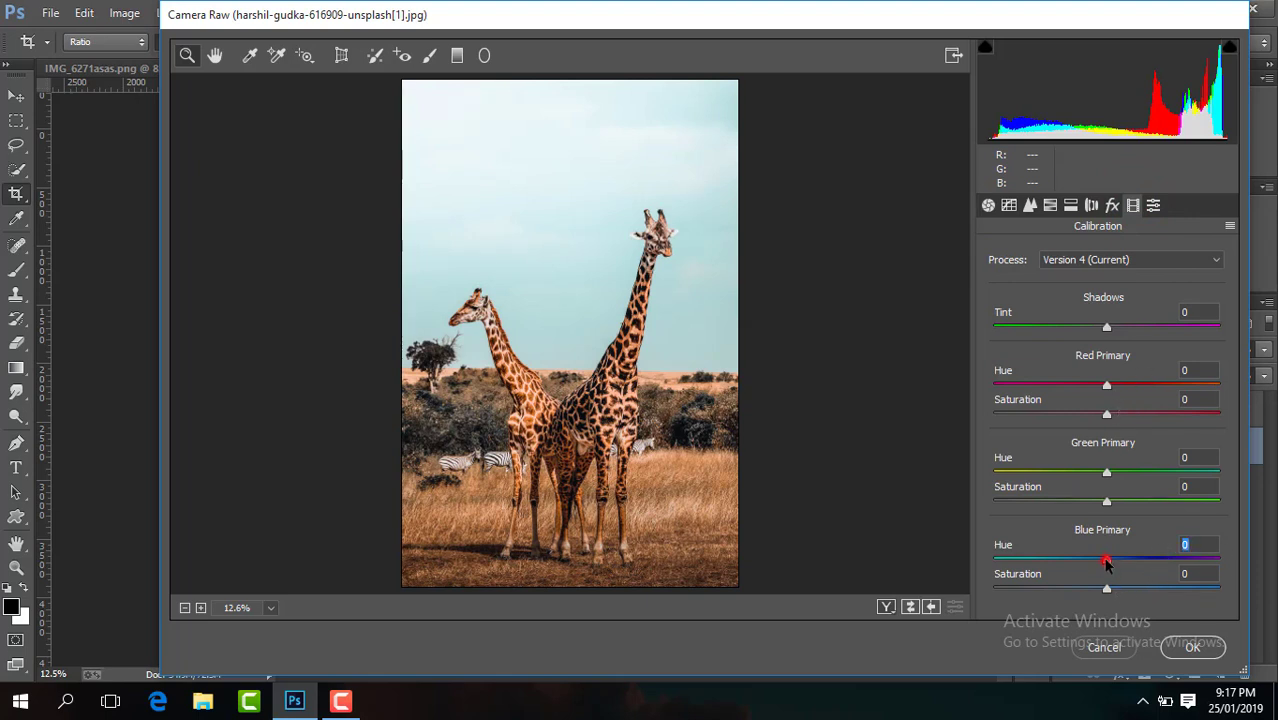
{"action": "left_click_drag", "start_coordinate": [1107, 562], "coordinate": [1076, 562]}
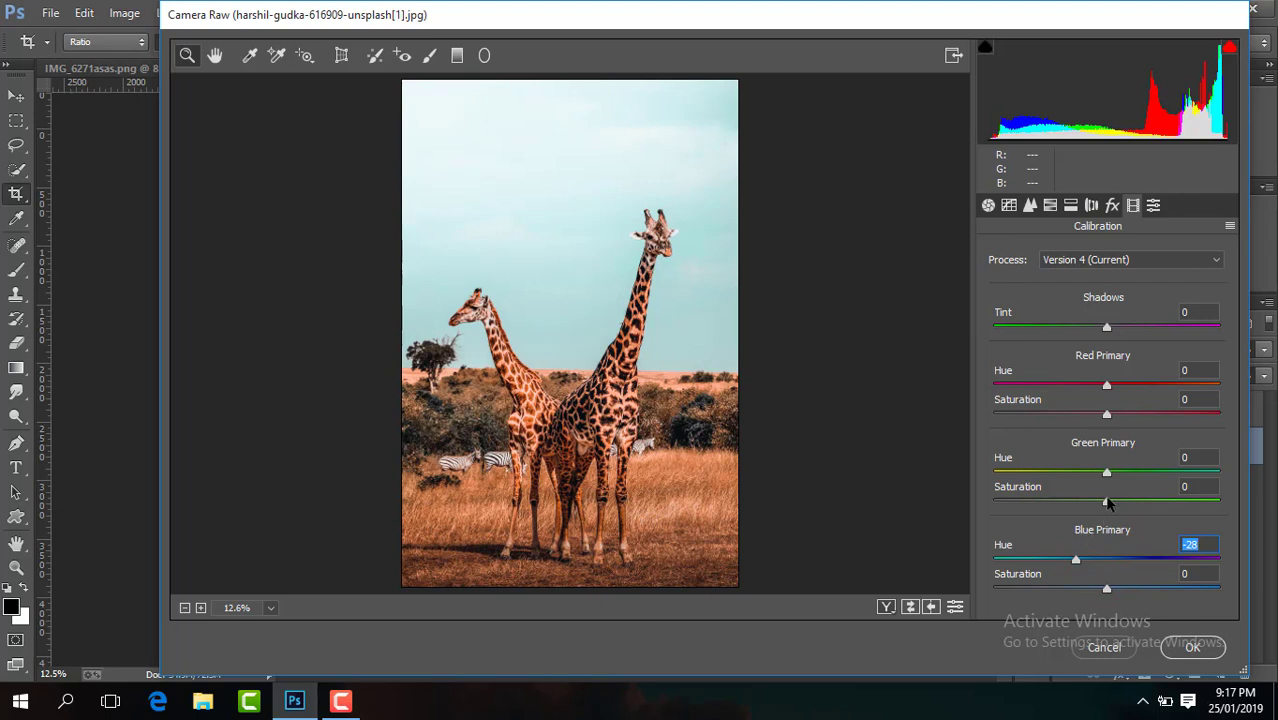
{"action": "left_click_drag", "start_coordinate": [1106, 501], "coordinate": [1018, 502]}
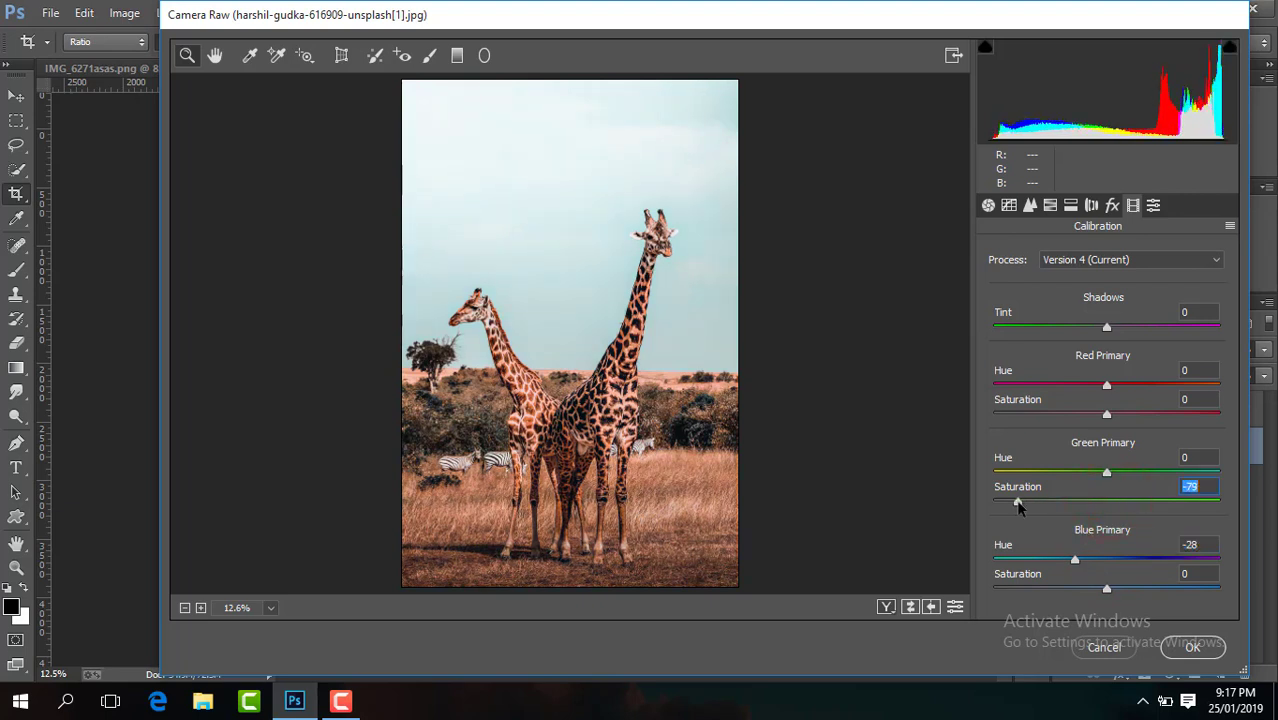
{"action": "left_click_drag", "start_coordinate": [1018, 507], "coordinate": [972, 513]}
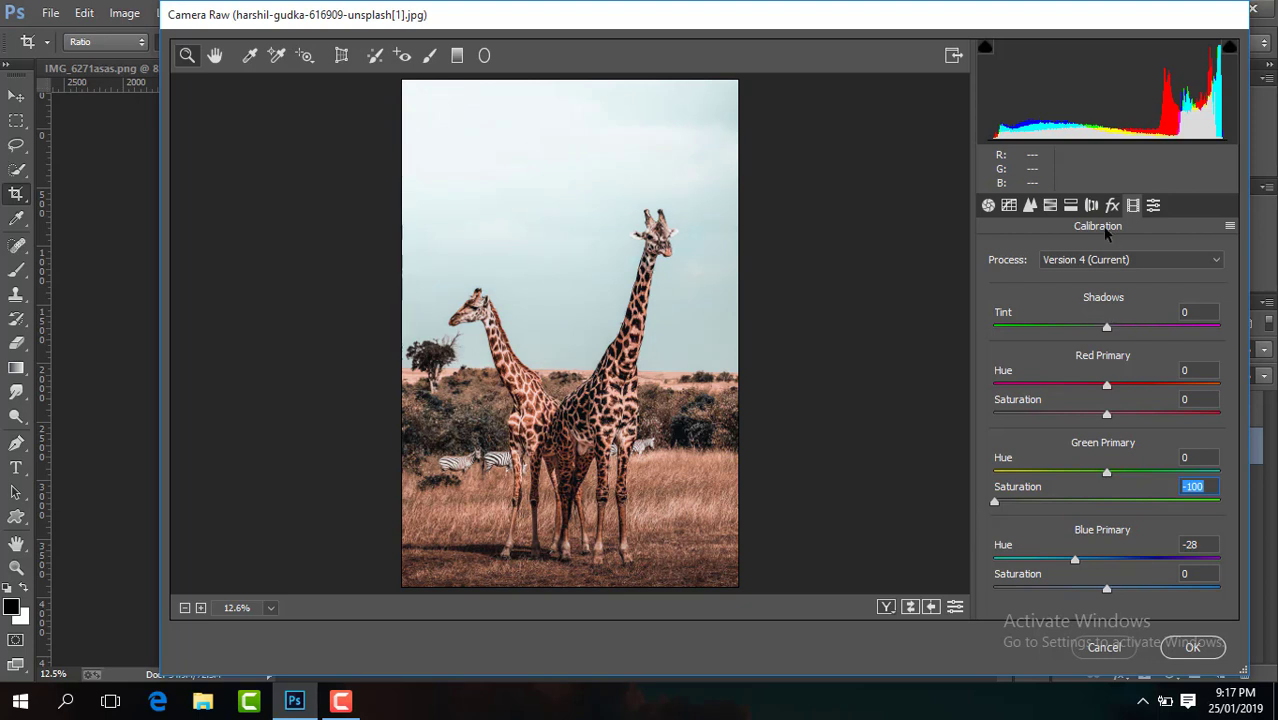
Add a -28 Post Crop Vignette to the giraffe background and apply the grade.
{"action": "left_click", "coordinate": [1110, 207]}
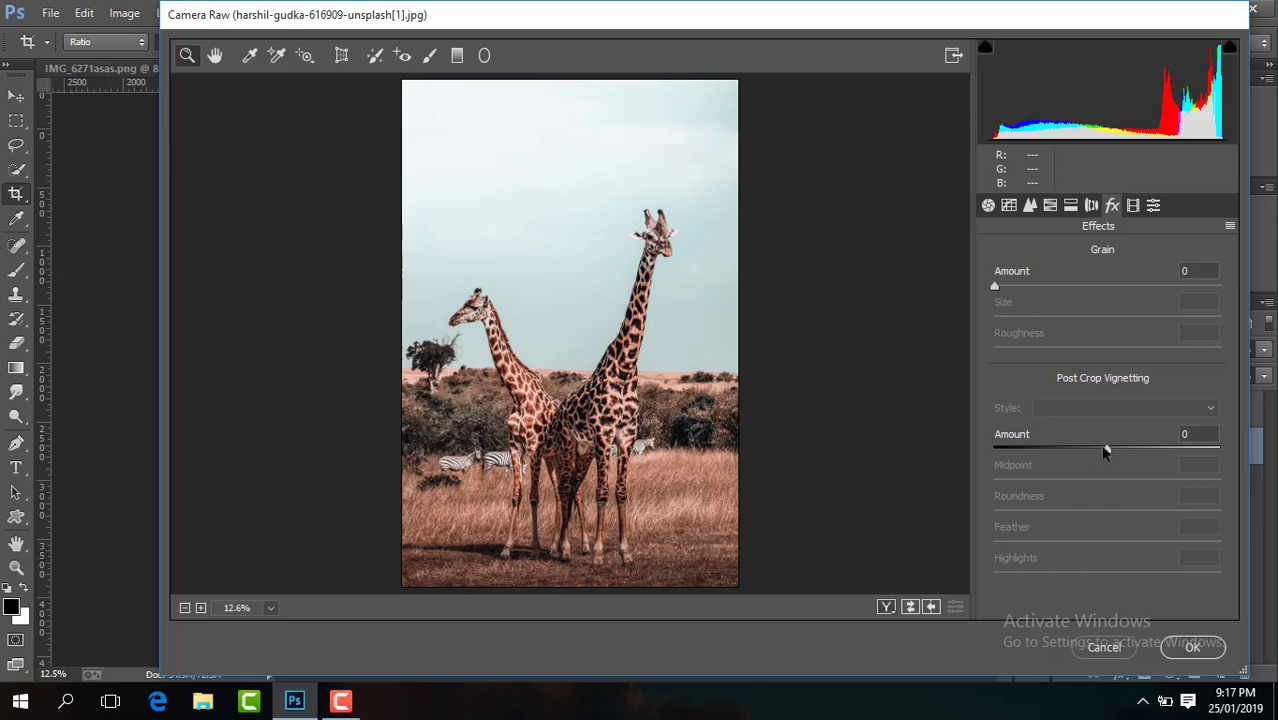
{"action": "left_click_drag", "start_coordinate": [1106, 452], "coordinate": [1088, 452]}
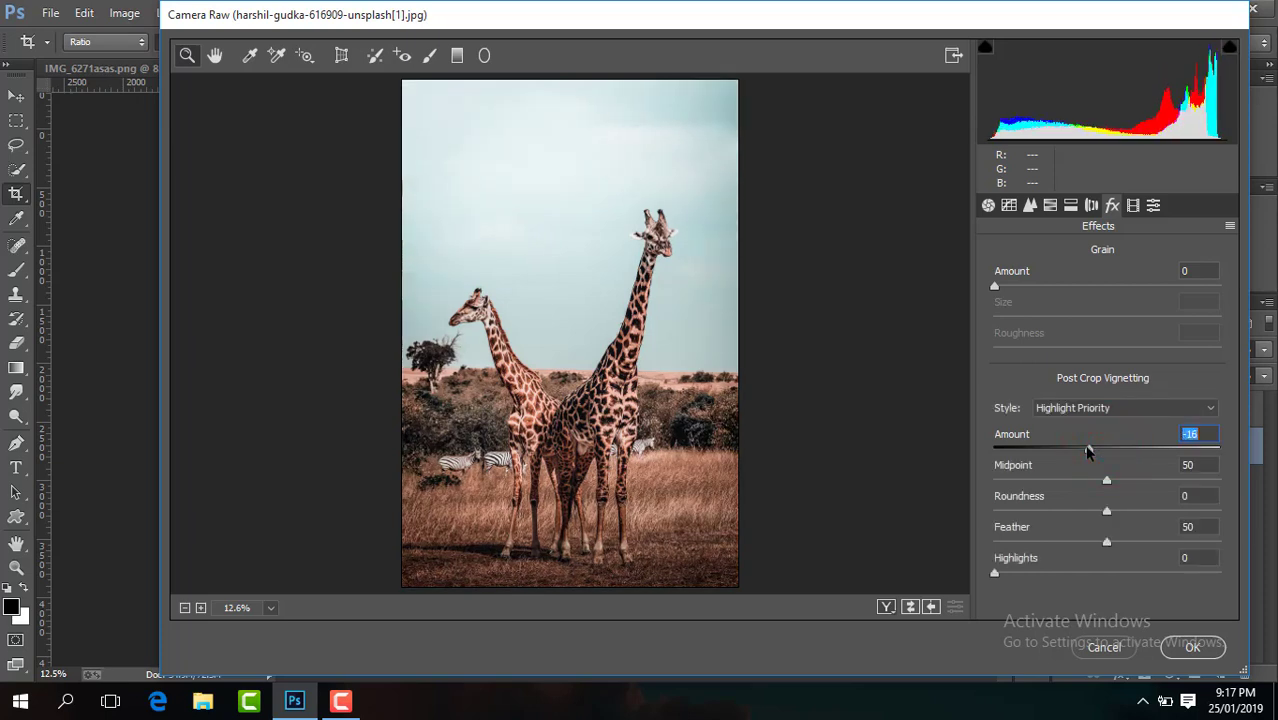
{"action": "left_click_drag", "start_coordinate": [1088, 452], "coordinate": [1073, 452]}
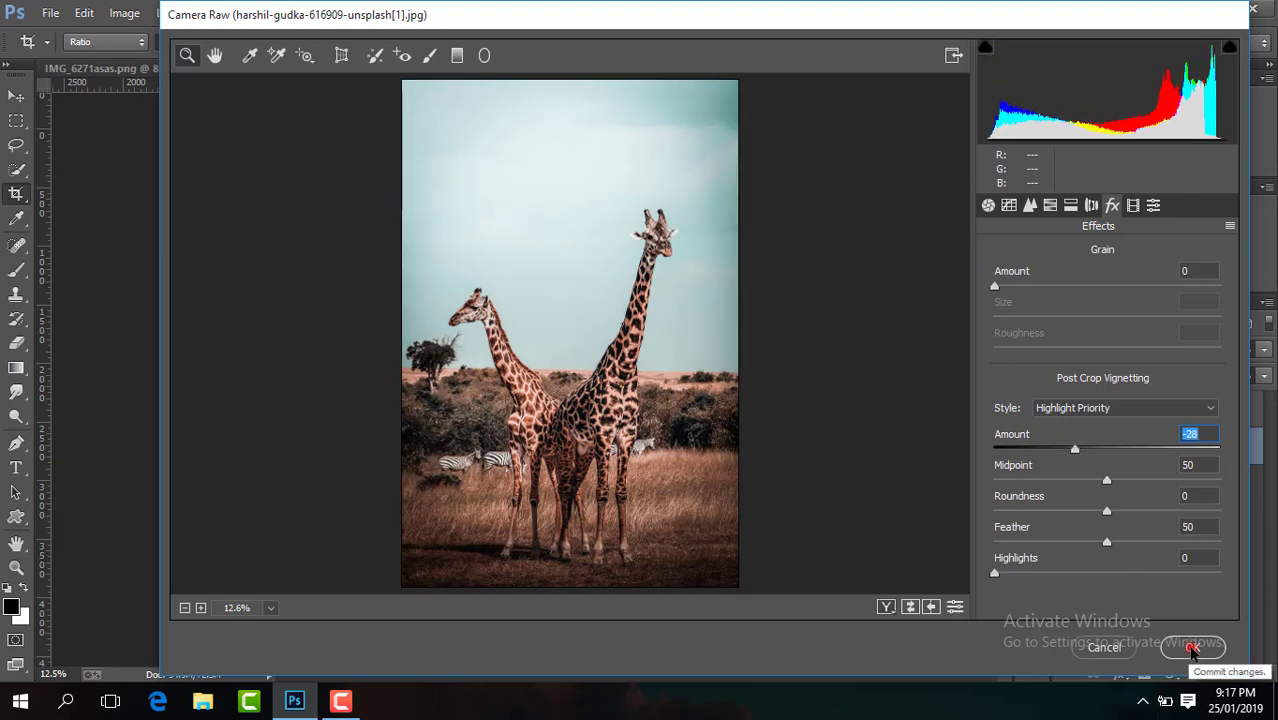
{"action": "left_click", "coordinate": [1192, 647]}
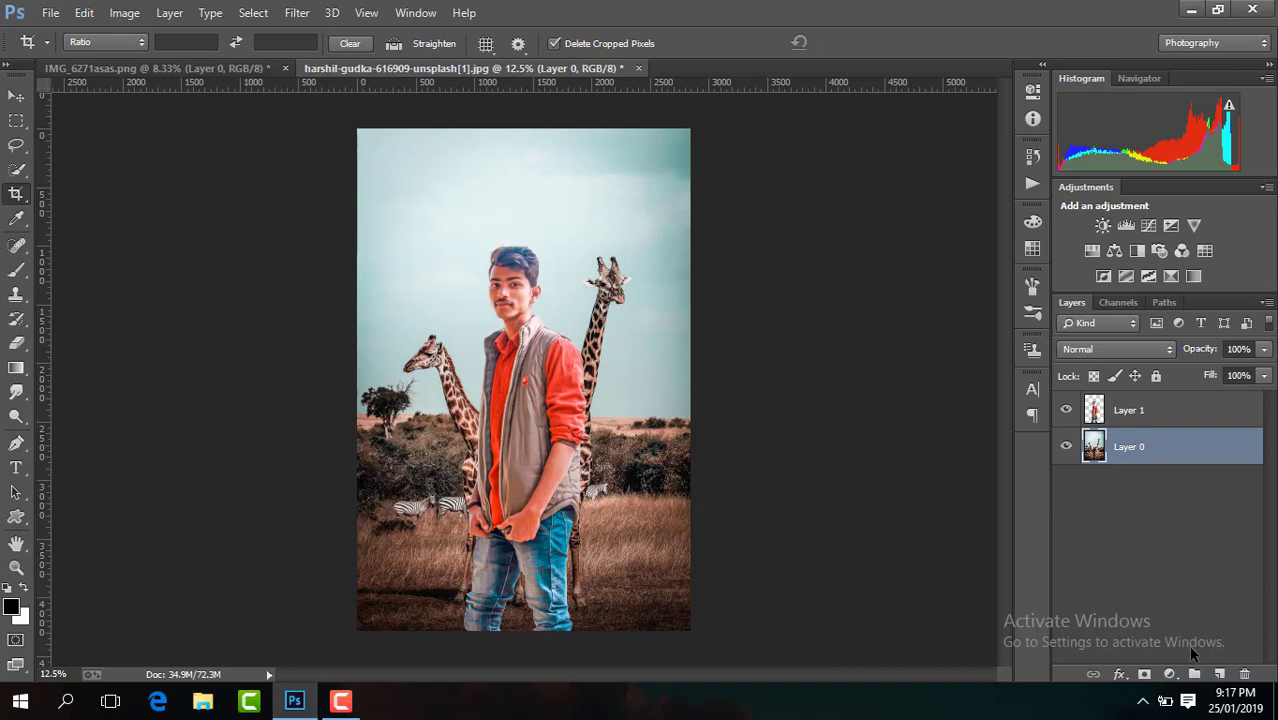
Select Layer 1 and launch Filter > Camera Raw Filter on it.
{"action": "left_click", "coordinate": [1140, 440]}
{"action": "left_click", "coordinate": [1143, 420]}
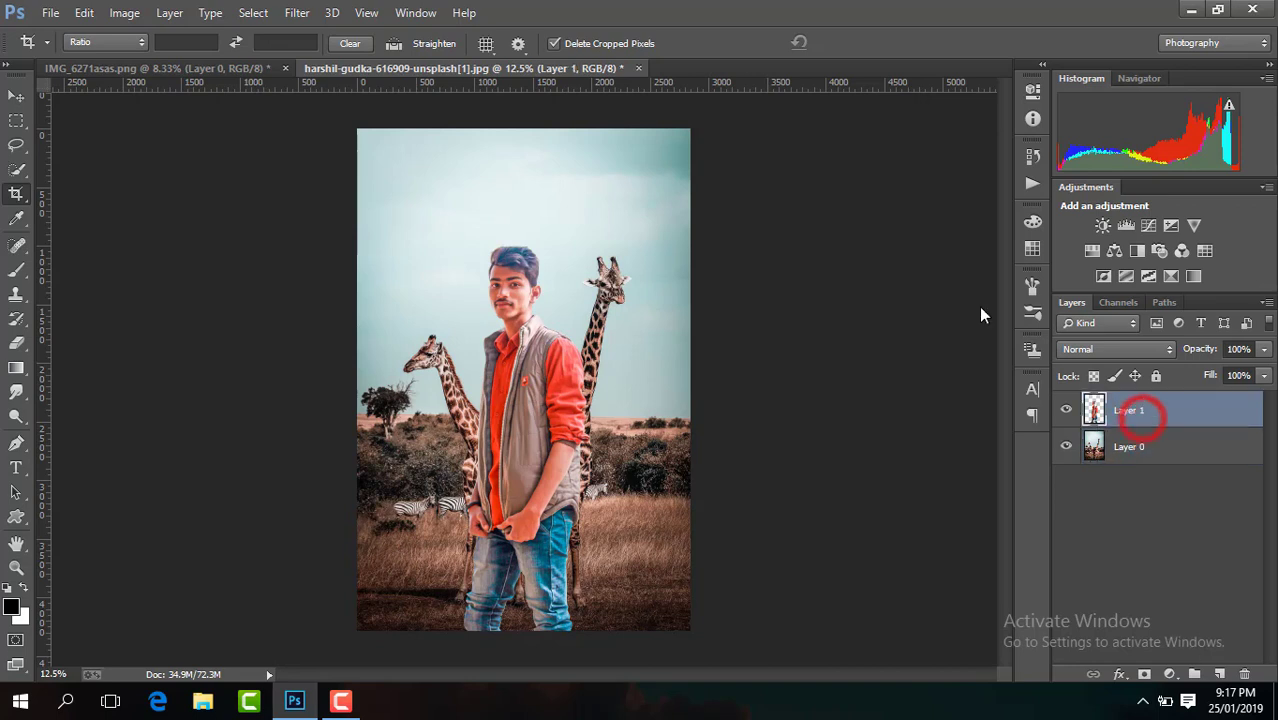
{"action": "left_click", "coordinate": [296, 13]}
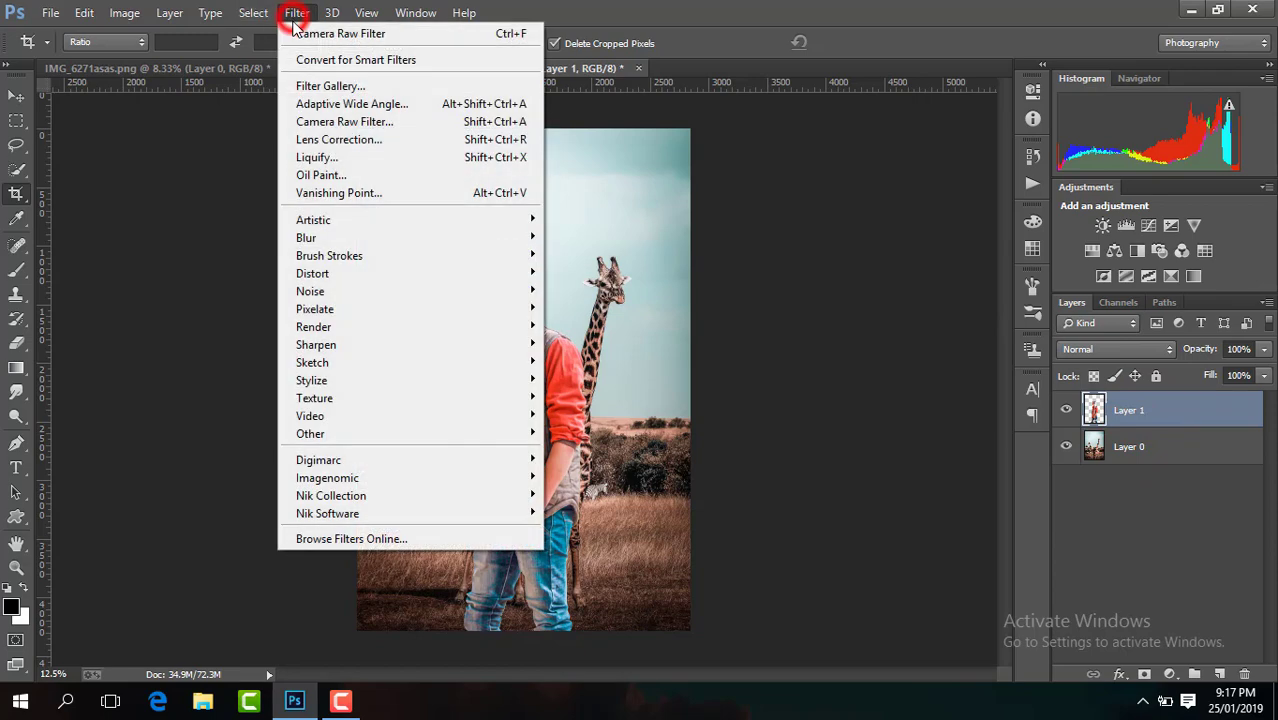
{"action": "left_click", "coordinate": [389, 121]}
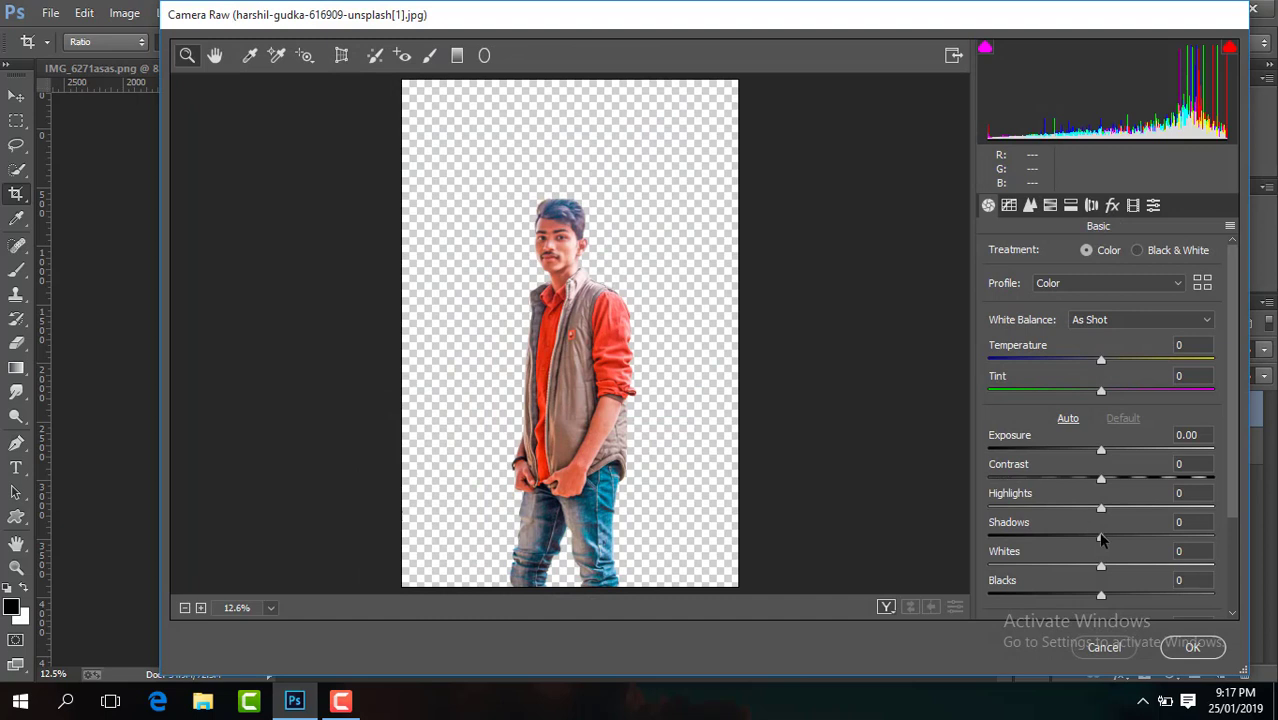
Set the man's Shadows +48 and Contrast +30, deepen Blacks, and pull Highlights to -100.
{"action": "left_click_drag", "start_coordinate": [1130, 536], "coordinate": [1155, 543]}
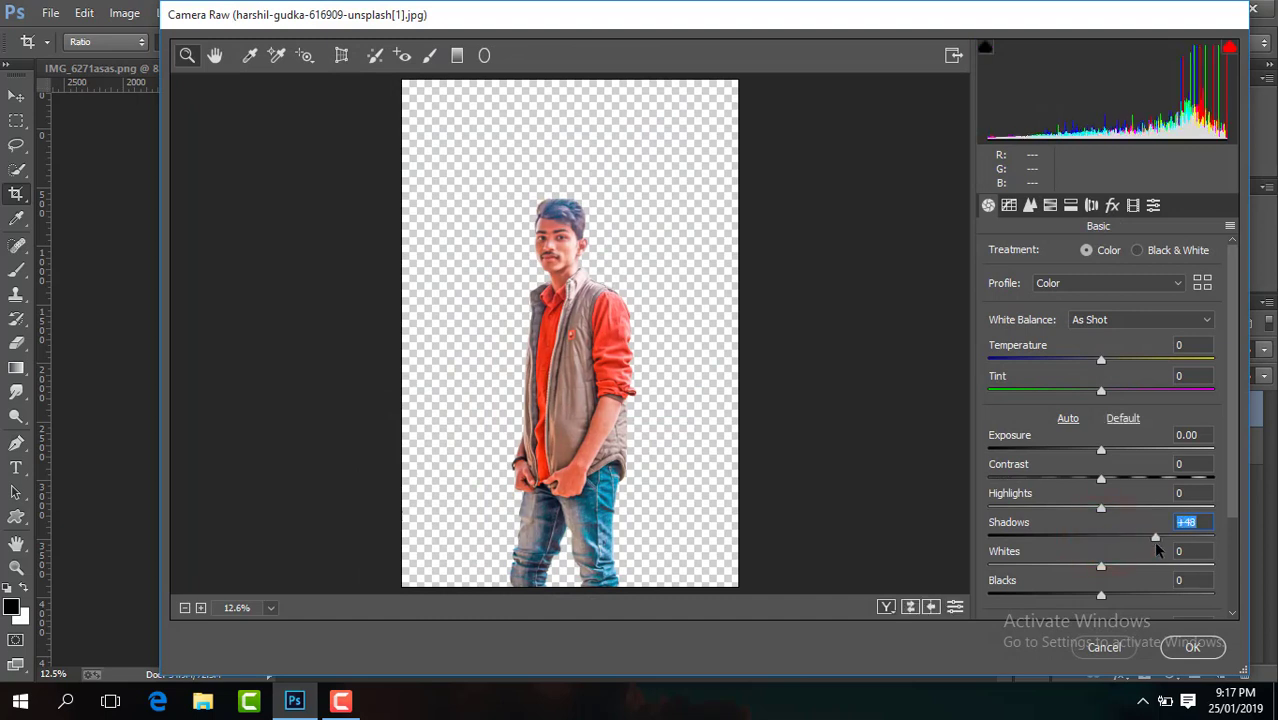
{"action": "left_click_drag", "start_coordinate": [1101, 478], "coordinate": [1135, 479]}
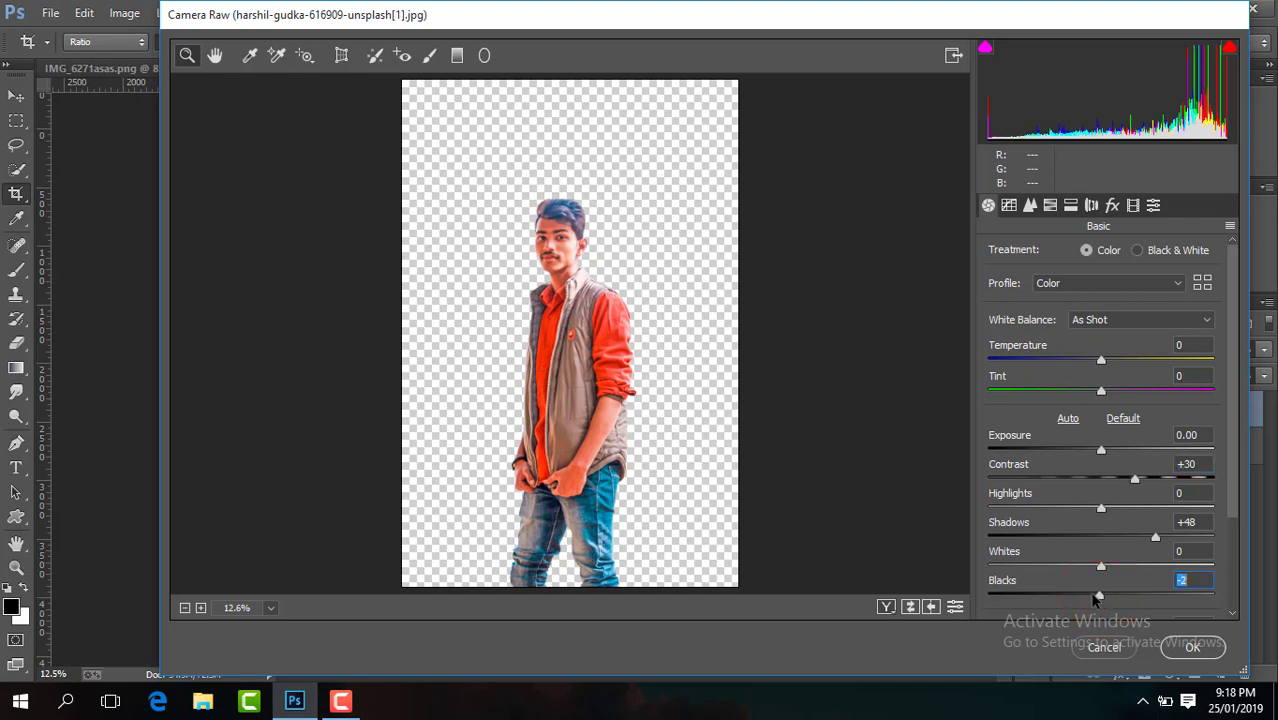
{"action": "left_click_drag", "start_coordinate": [1097, 597], "coordinate": [1074, 597]}
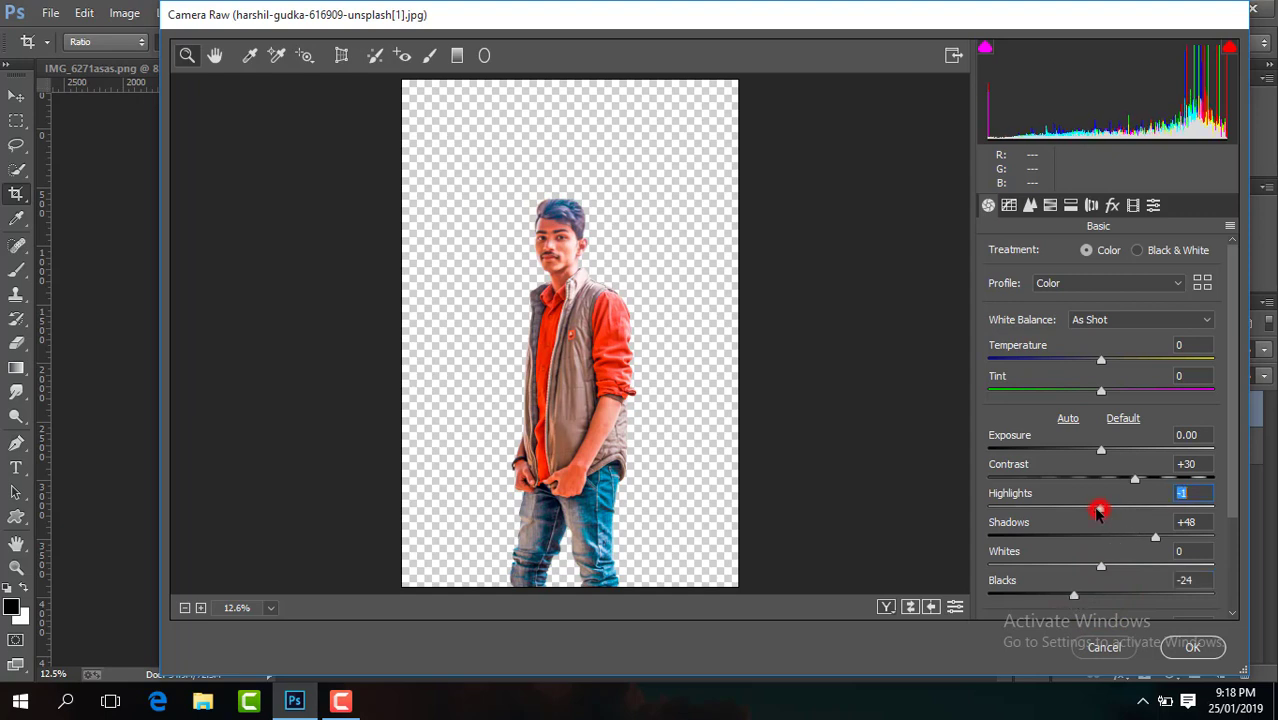
{"action": "left_click_drag", "start_coordinate": [1097, 510], "coordinate": [1090, 512]}
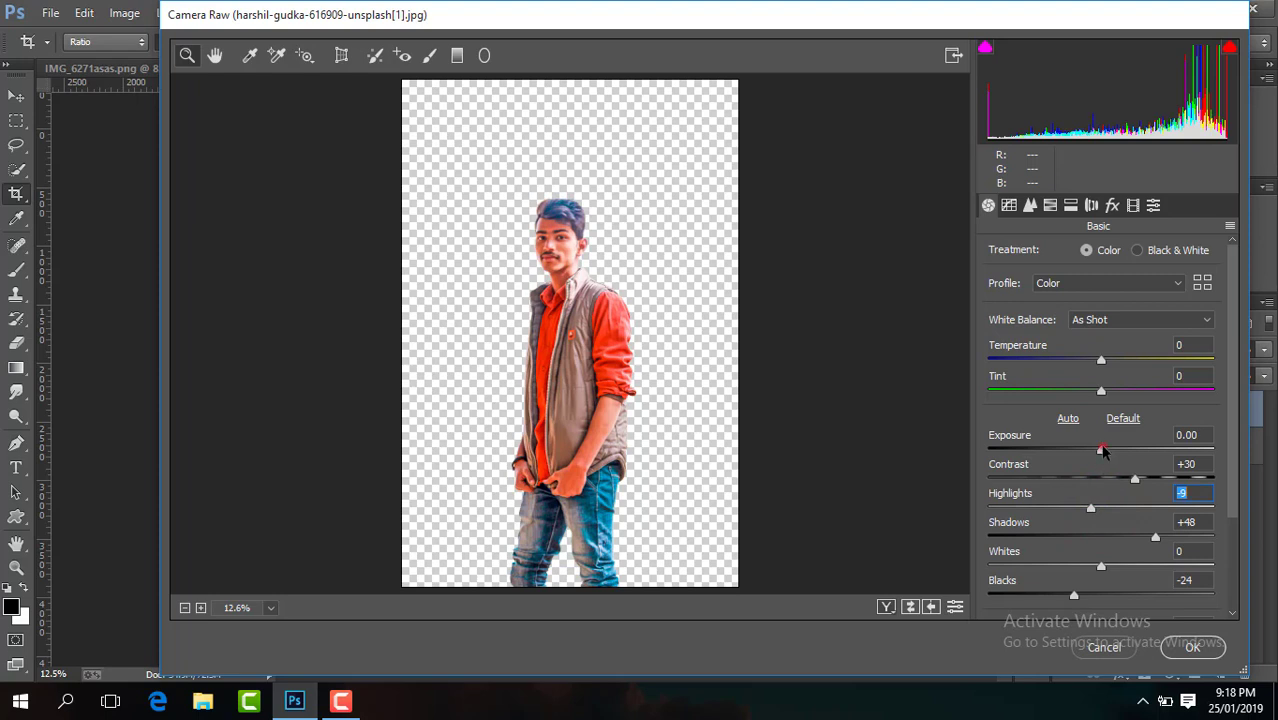
{"action": "left_click_drag", "start_coordinate": [1101, 449], "coordinate": [1104, 451]}
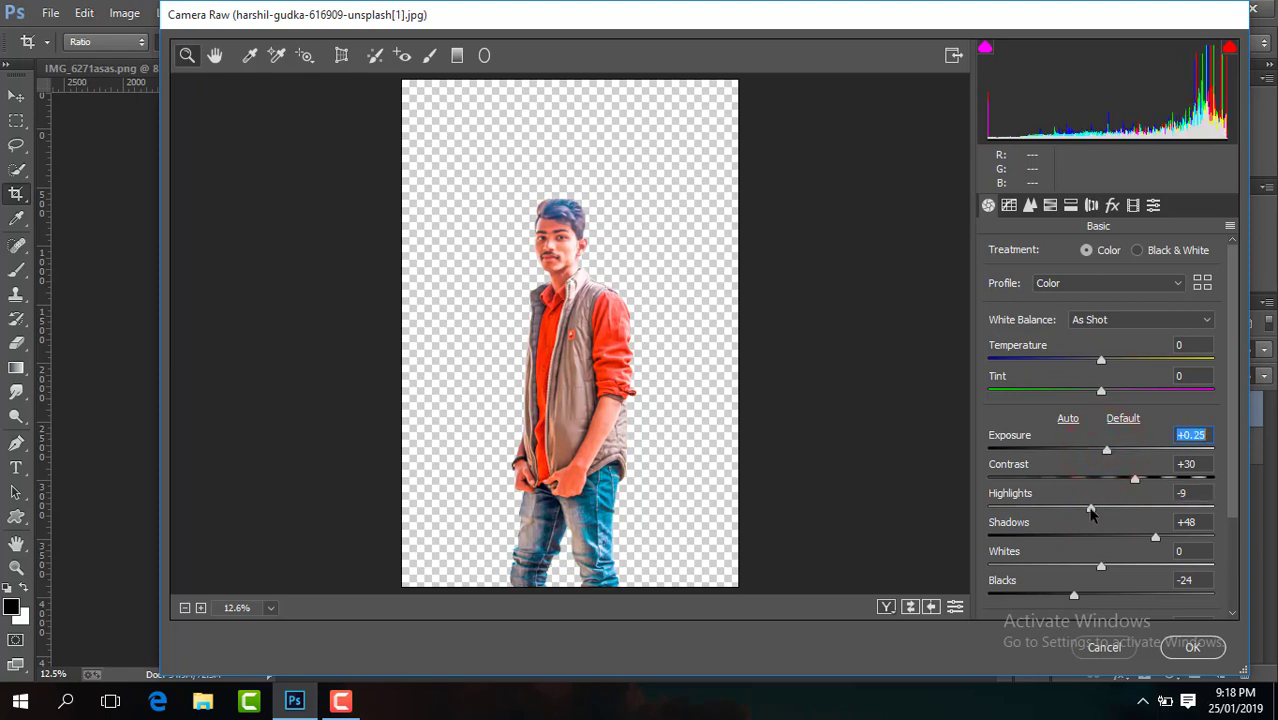
{"action": "left_click_drag", "start_coordinate": [1052, 510], "coordinate": [981, 493]}
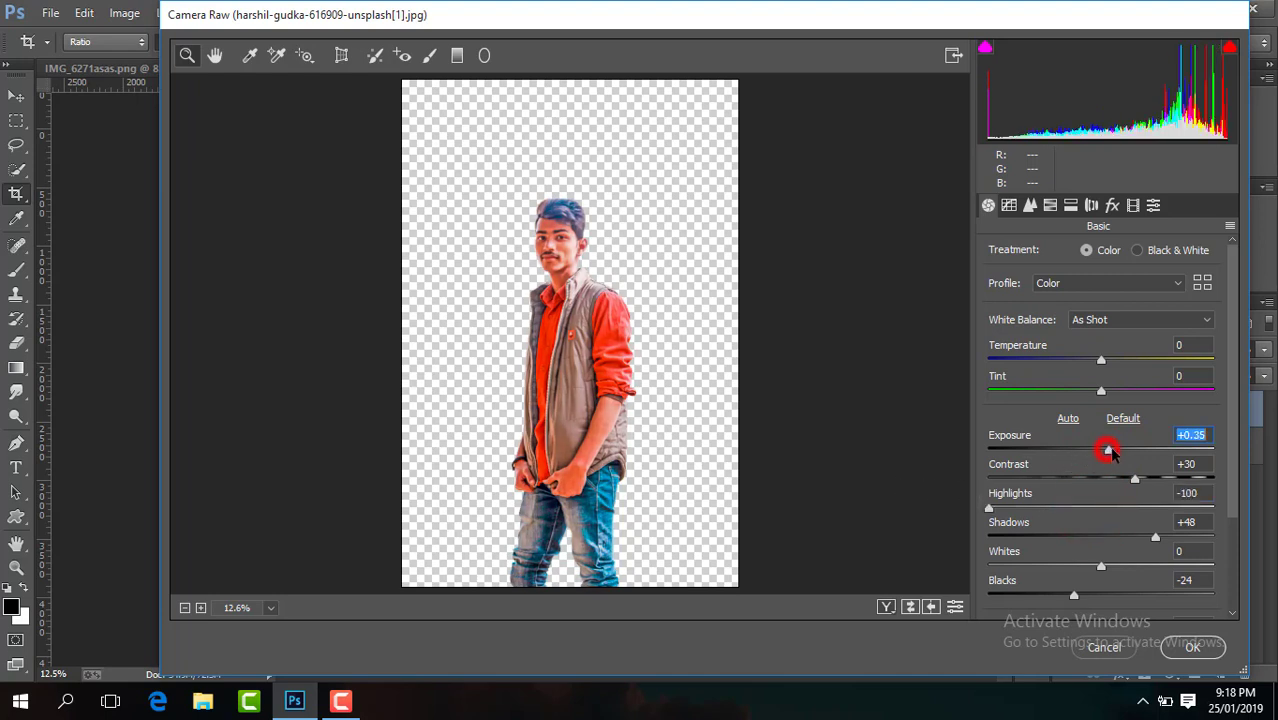
Raise Exposure to +0.45, set Temperature +3, and add Clarity +16.
{"action": "left_click_drag", "start_coordinate": [1110, 451], "coordinate": [1112, 455]}
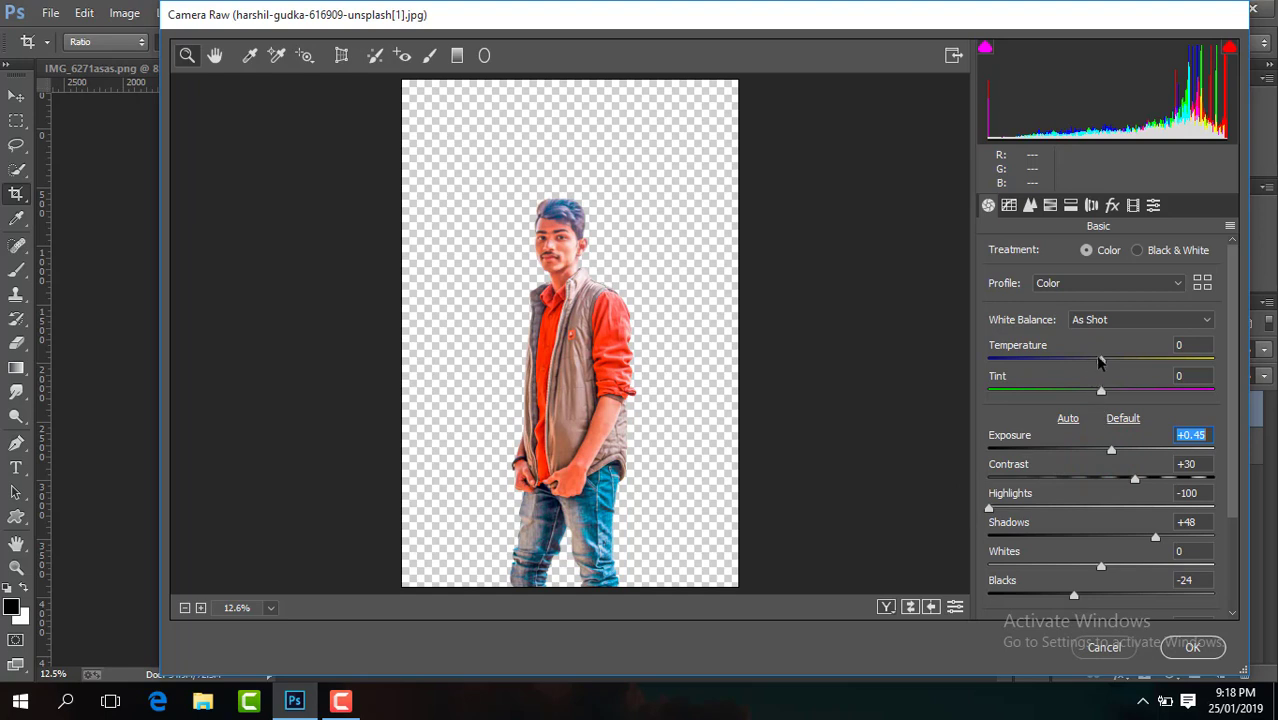
{"action": "left_click_drag", "start_coordinate": [1098, 360], "coordinate": [1106, 363]}
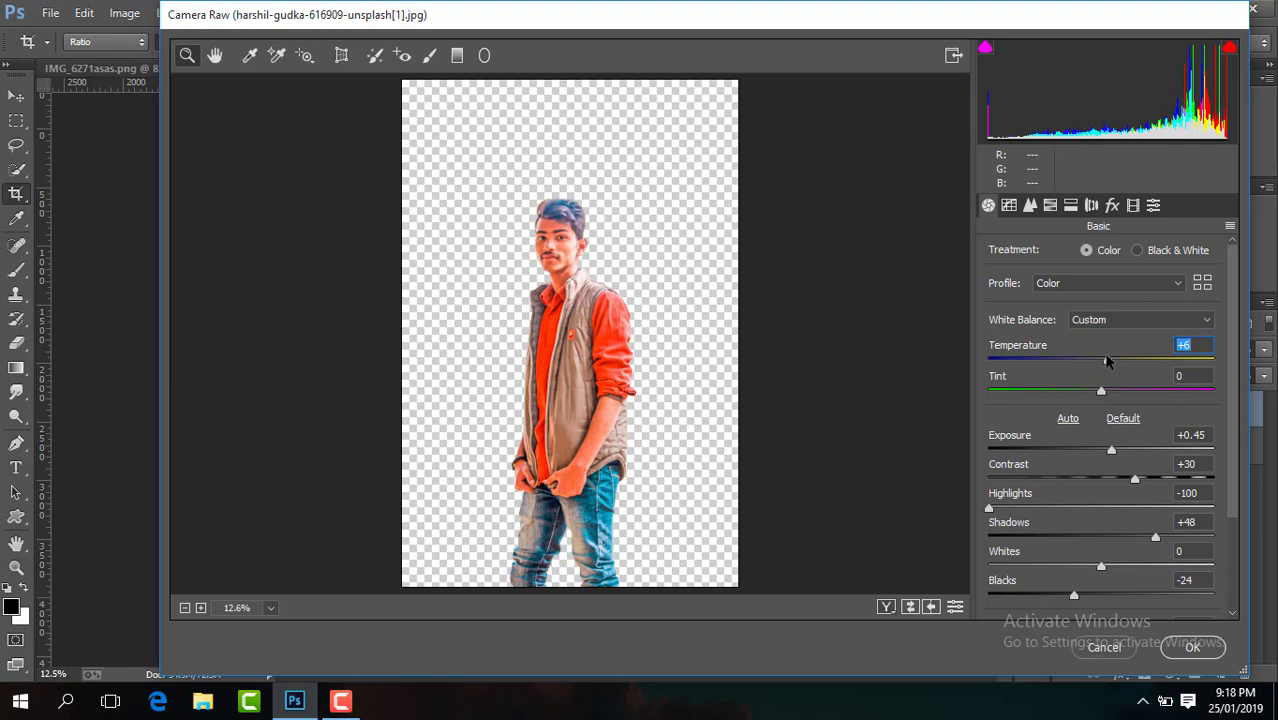
{"action": "left_click_drag", "start_coordinate": [1107, 362], "coordinate": [1104, 363]}
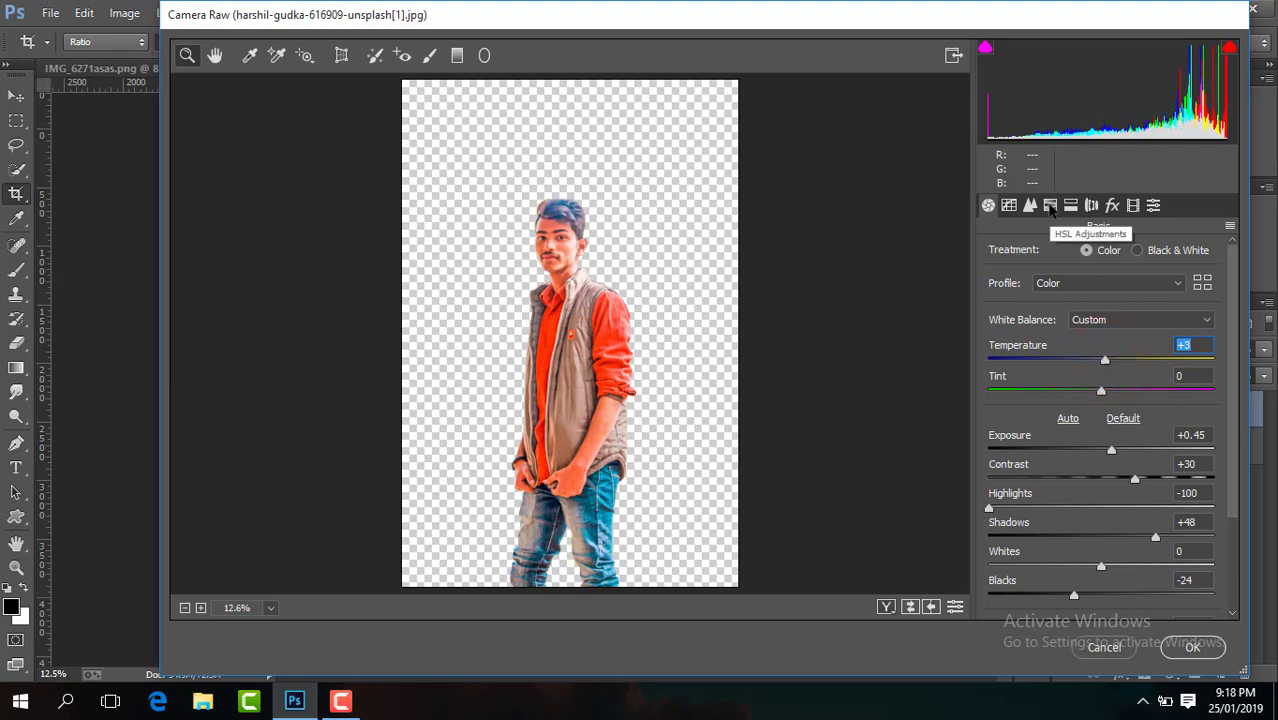
{"action": "left_click_drag", "start_coordinate": [1232, 400], "coordinate": [1236, 550]}
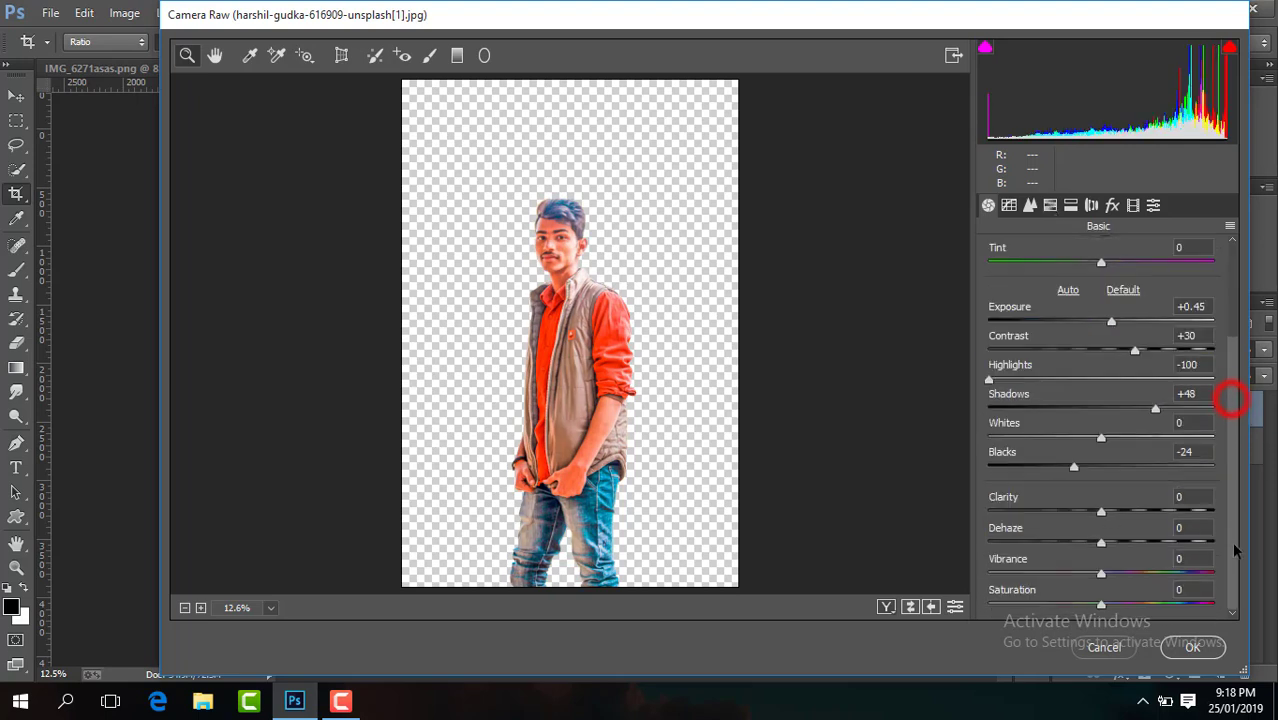
{"action": "left_click_drag", "start_coordinate": [1101, 512], "coordinate": [1125, 512]}
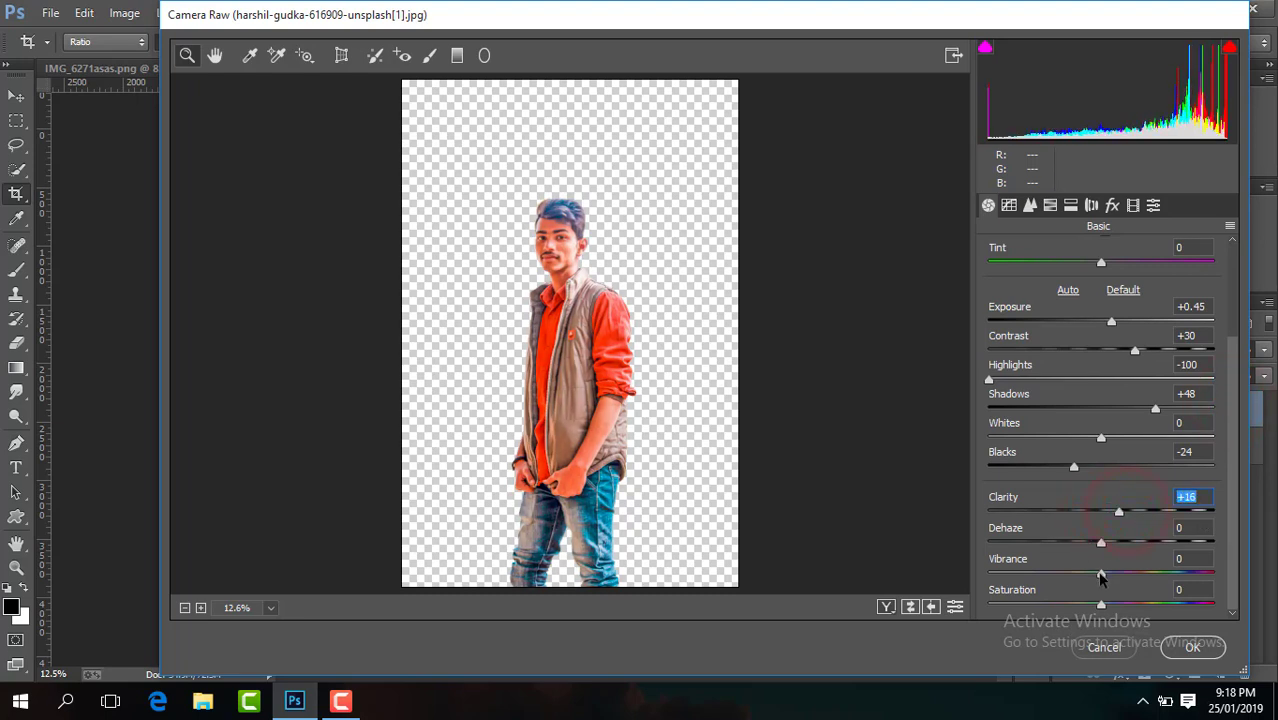
{"action": "left_click", "coordinate": [1050, 205]}
Lower HSL saturation: Oranges to -11, Yellows and Greens to -100.
{"action": "left_click", "coordinate": [1066, 254]}
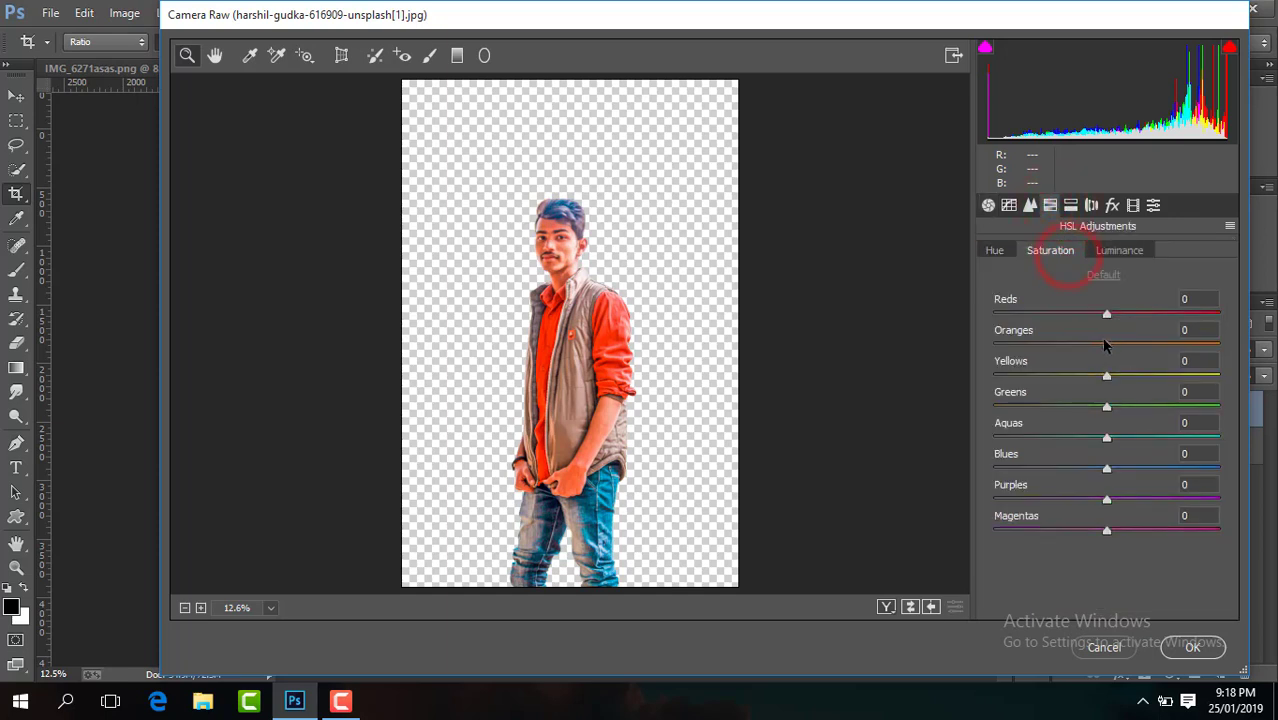
{"action": "left_click_drag", "start_coordinate": [1108, 347], "coordinate": [1096, 347]}
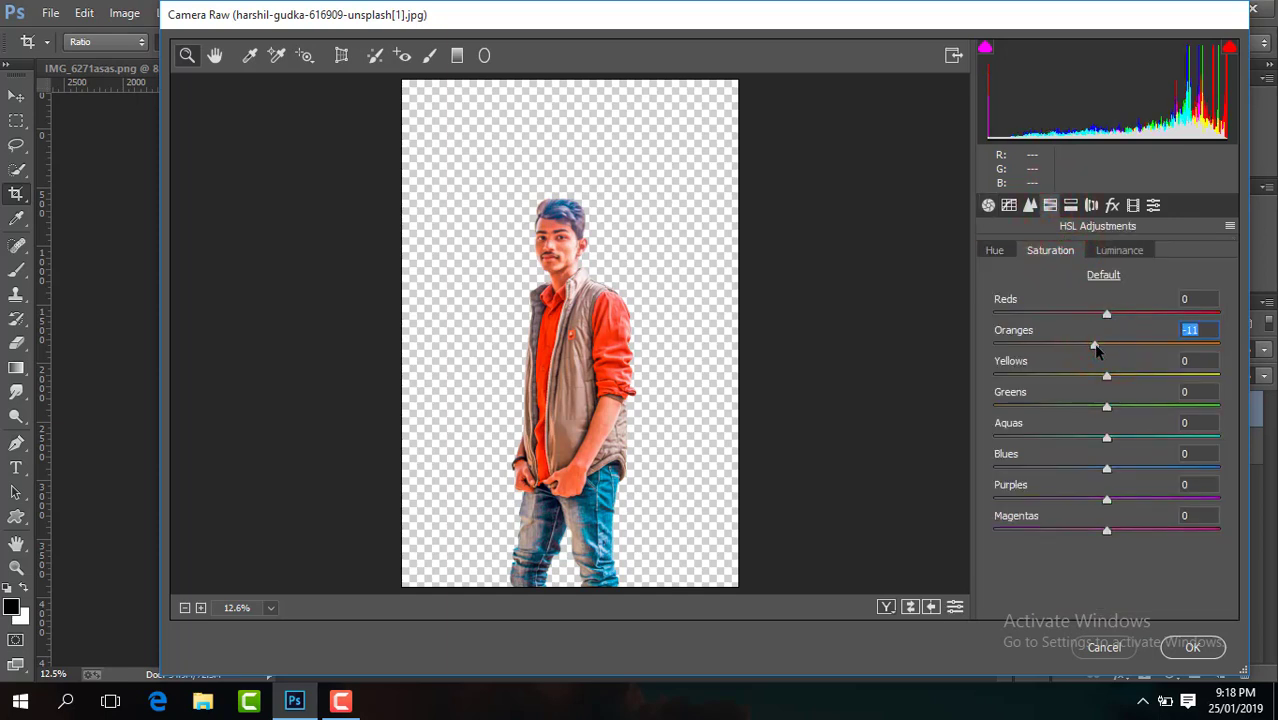
{"action": "left_click_drag", "start_coordinate": [1093, 376], "coordinate": [939, 372]}
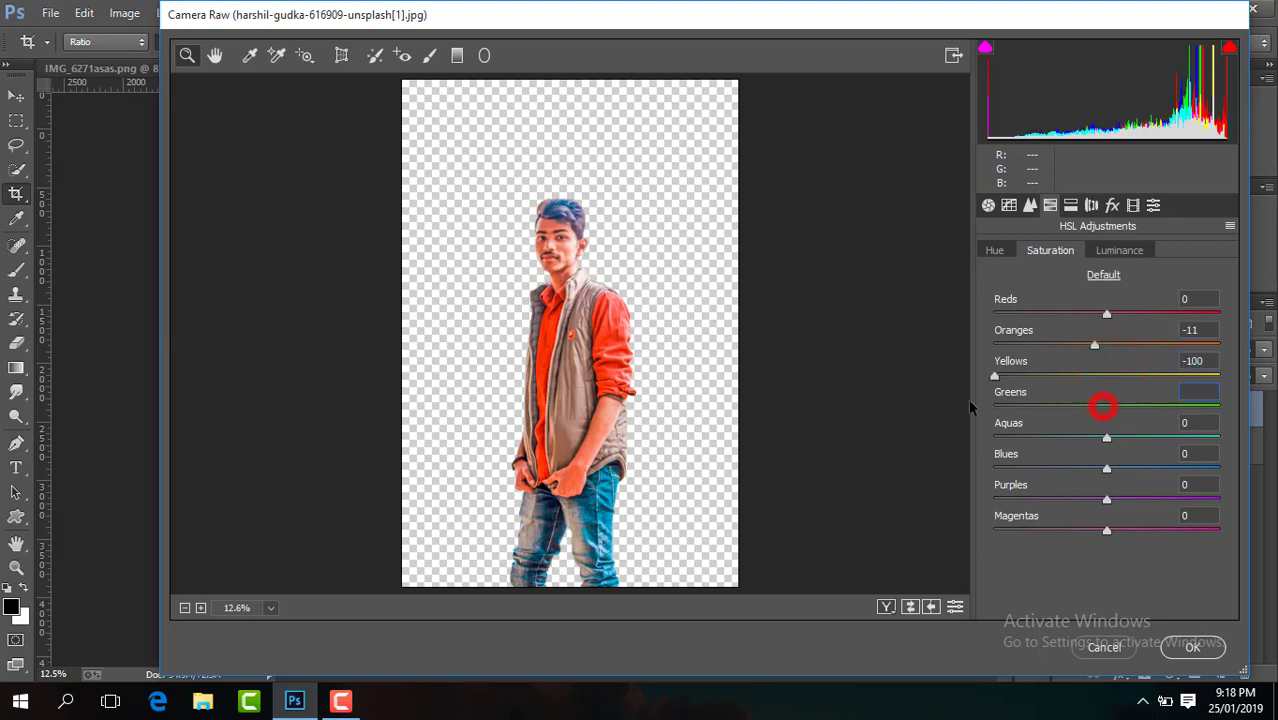
{"action": "left_click_drag", "start_coordinate": [1103, 405], "coordinate": [970, 405]}
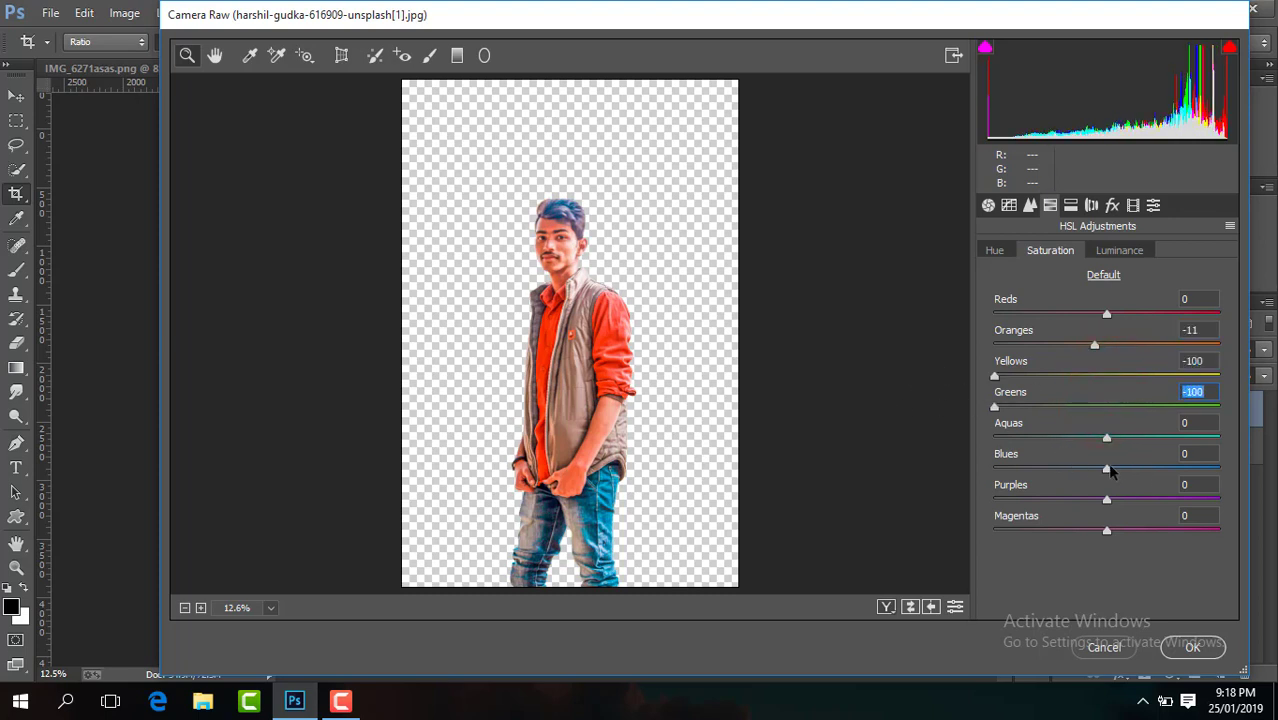
Raise Oranges luminance to +3, add Luminance noise reduction 30, and apply the Camera Raw grade.
{"action": "left_click", "coordinate": [1105, 251]}
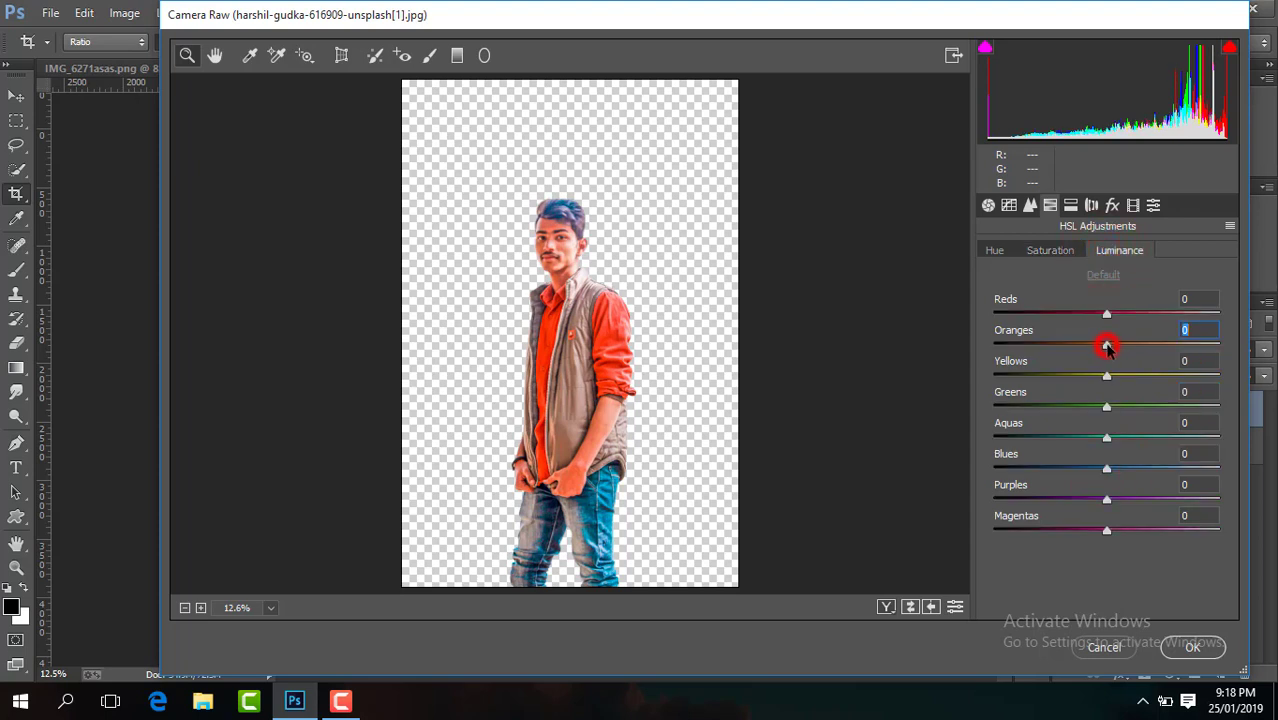
{"action": "left_click_drag", "start_coordinate": [1107, 346], "coordinate": [1110, 346]}
{"action": "left_click", "coordinate": [1031, 206]}
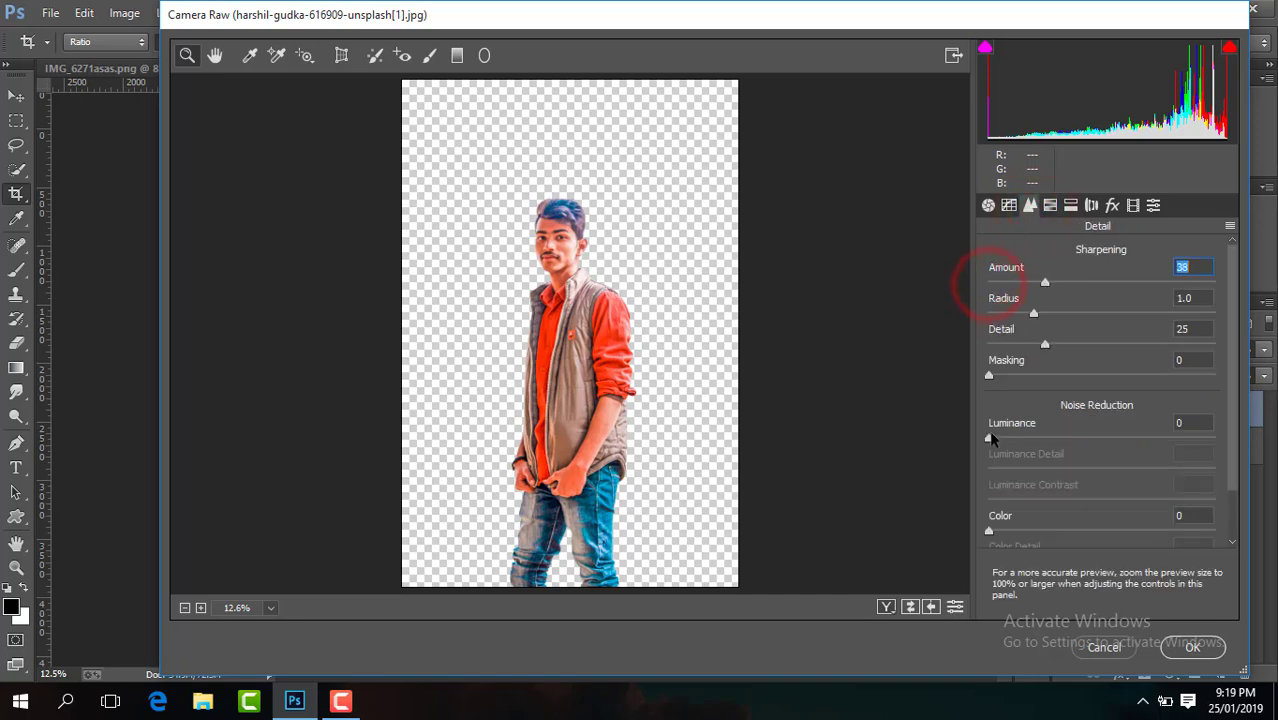
{"action": "left_click_drag", "start_coordinate": [989, 438], "coordinate": [1056, 440]}
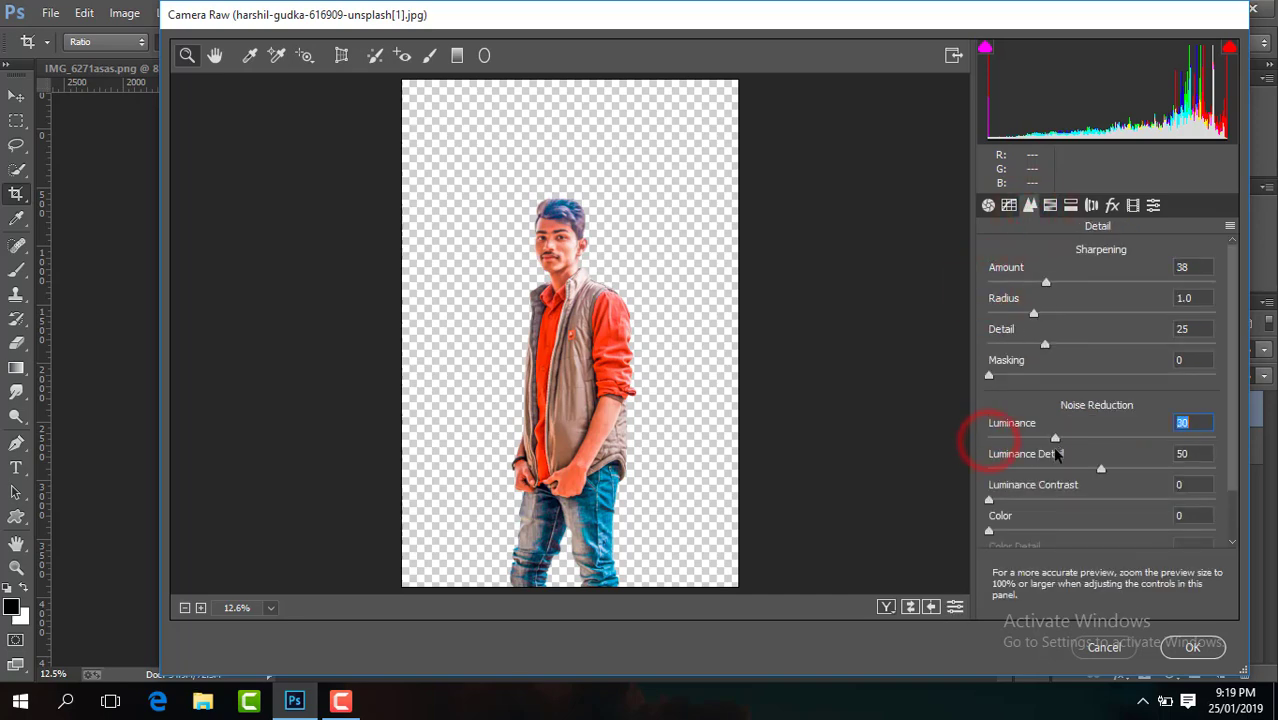
{"action": "left_click", "coordinate": [1190, 648]}
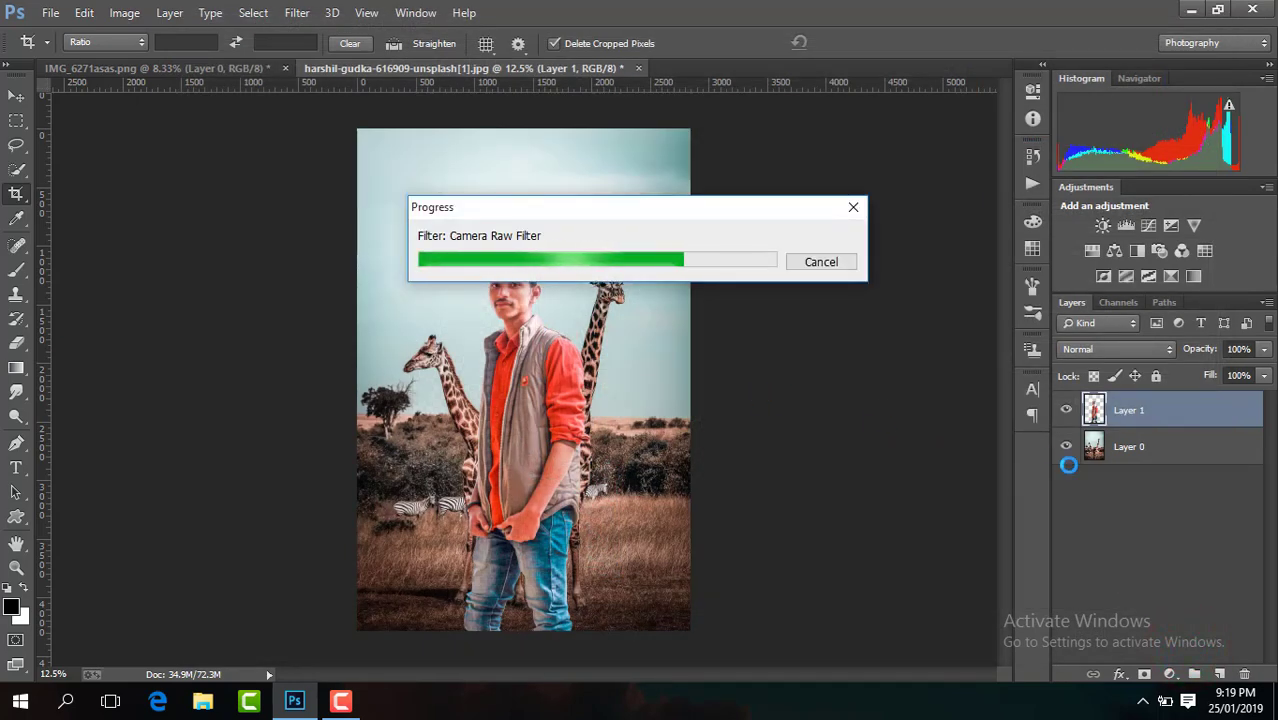
Merge the visible layers into Layer 1 and duplicate the merged layer.
{"action": "left_click", "coordinate": [1066, 410]}
{"action": "left_click", "coordinate": [1066, 410]}
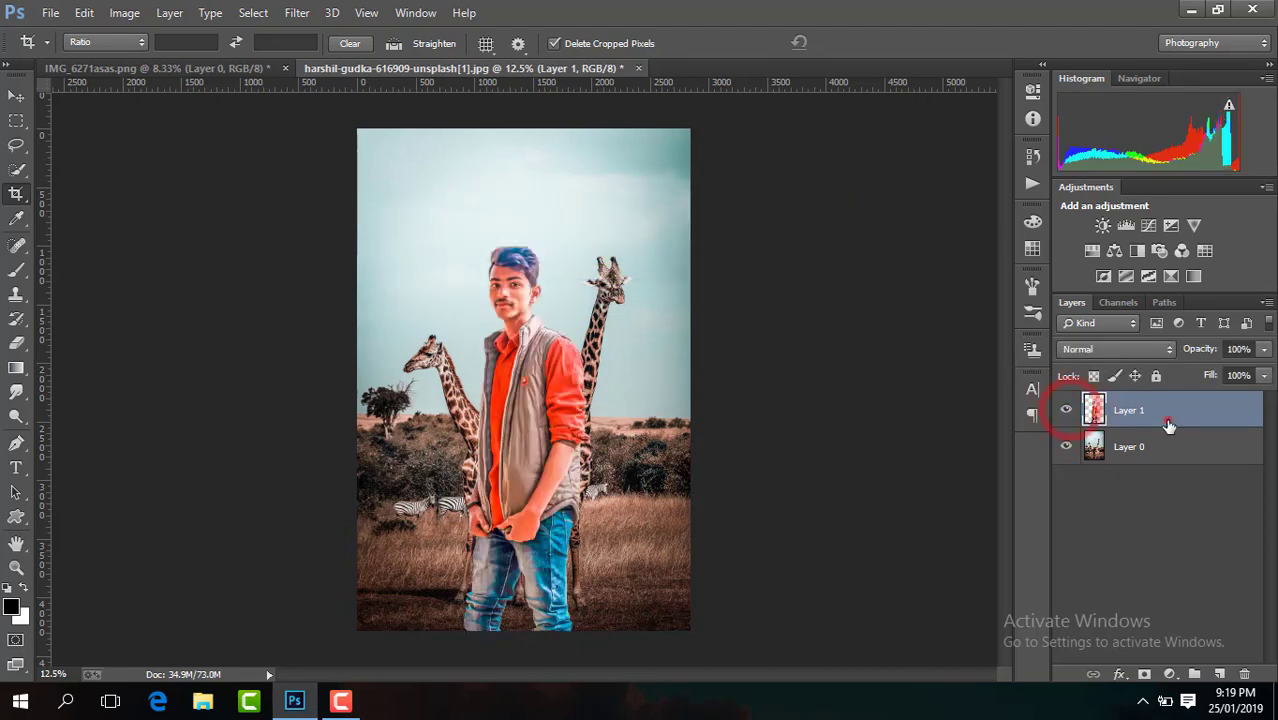
{"action": "right_click", "coordinate": [1168, 424]}
{"action": "left_click", "coordinate": [862, 556]}
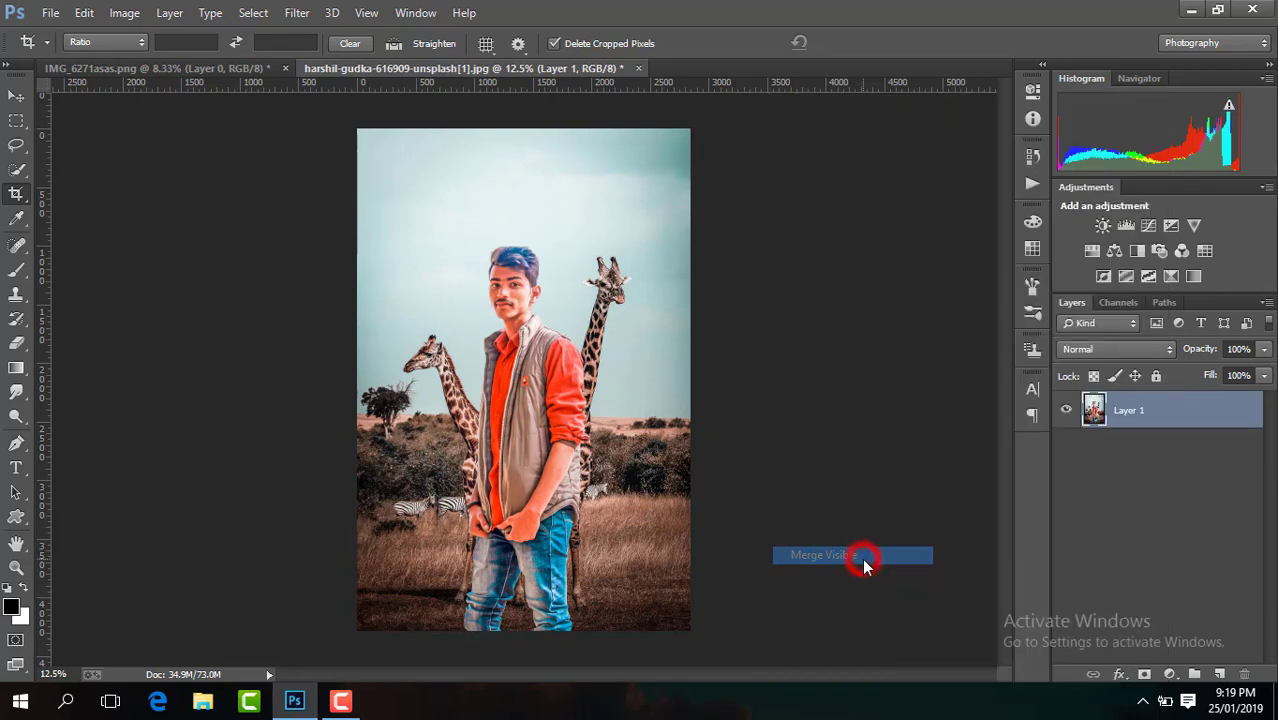
{"action": "key", "text": "ctrl+j"}
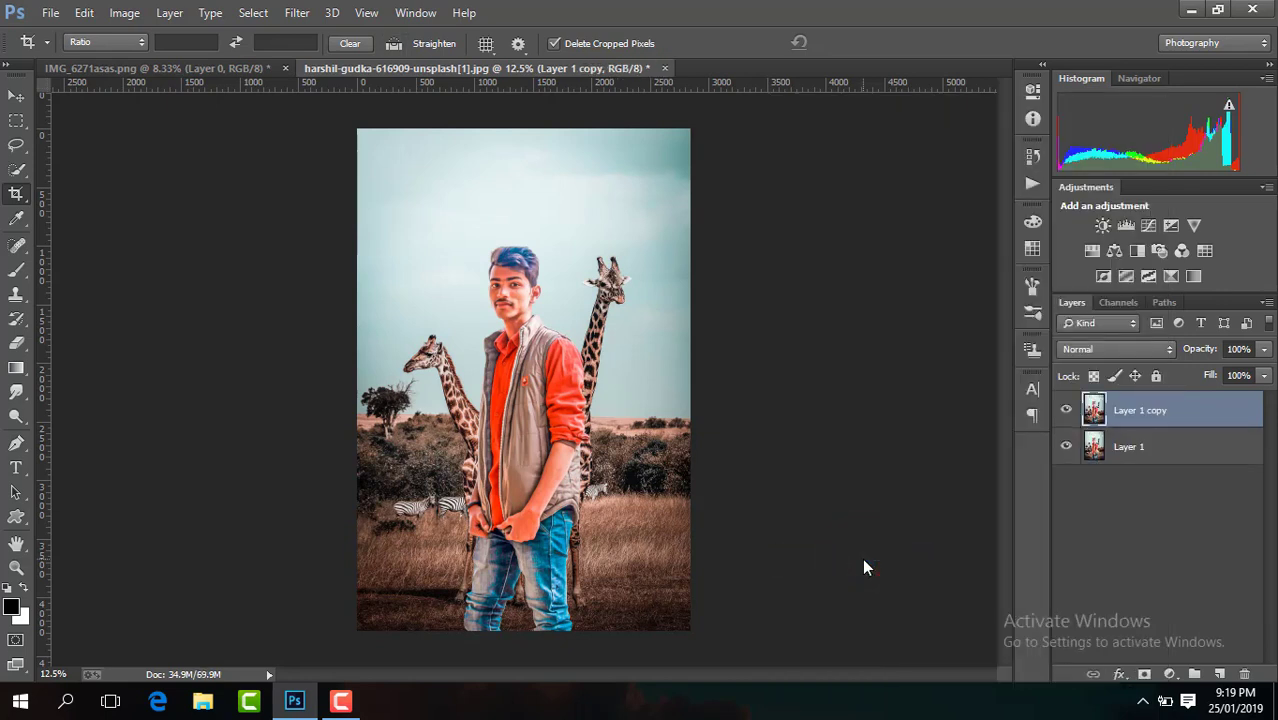
Darken the image's bottom edge with an upward gradient, then merge the visible layers again.
{"action": "left_click", "coordinate": [16, 370]}
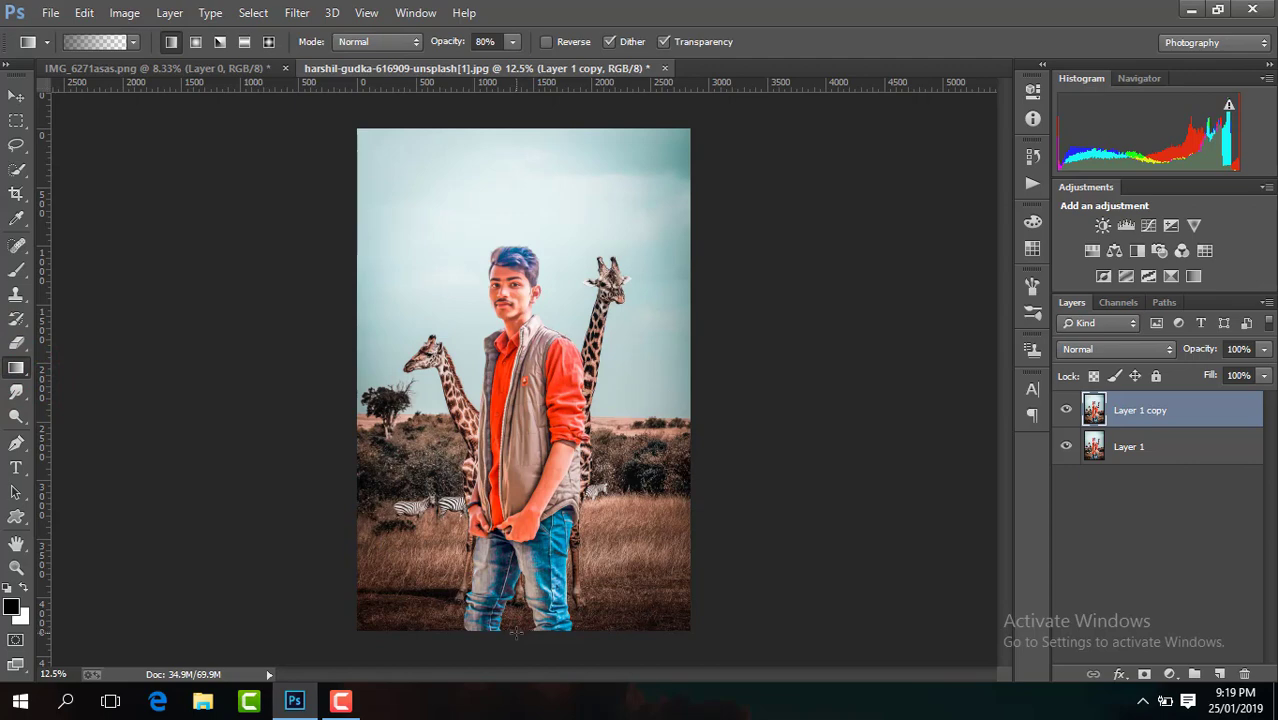
{"action": "key", "text": "ctrl+plus"}
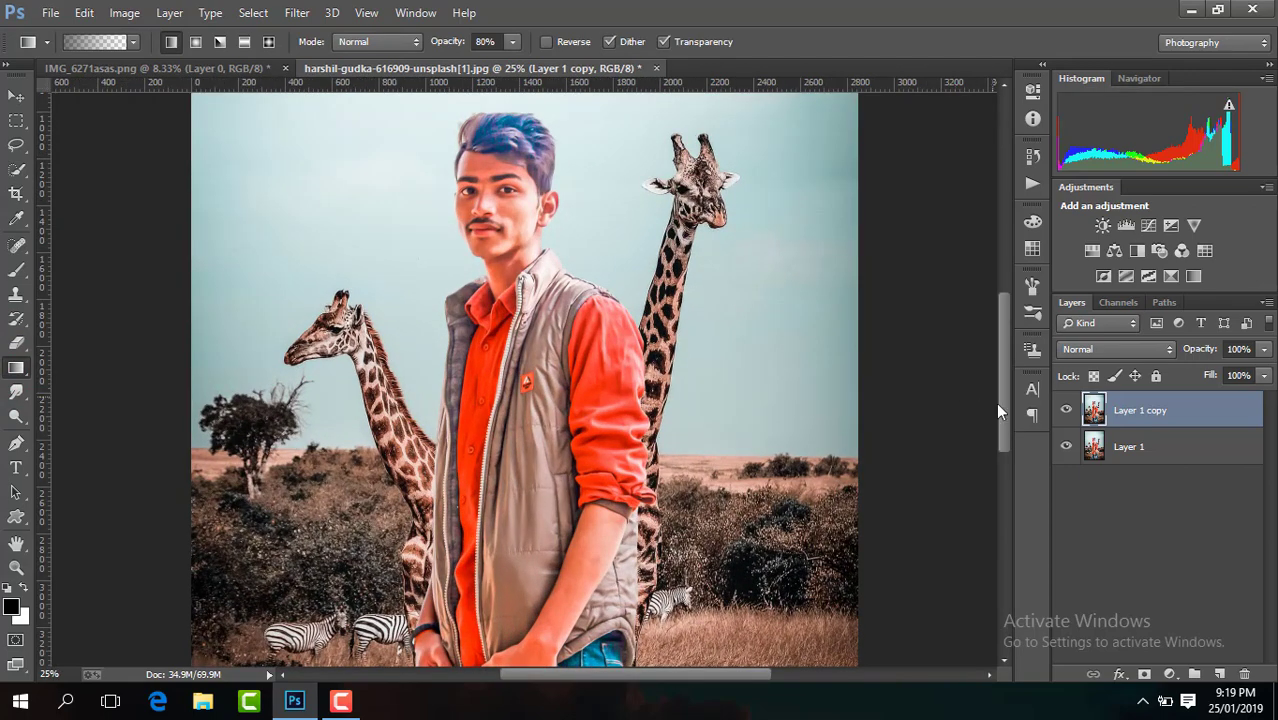
{"action": "left_click_drag", "start_coordinate": [1003, 408], "coordinate": [1002, 493]}
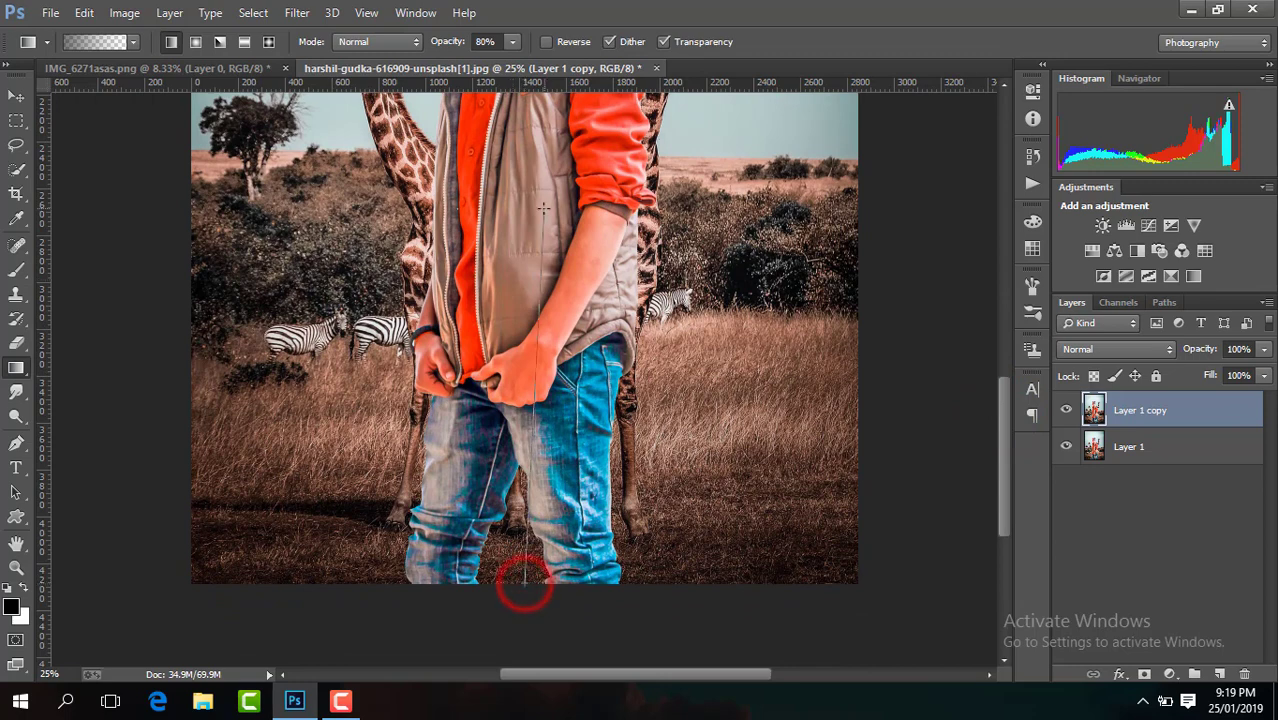
{"action": "left_click_drag", "start_coordinate": [524, 583], "coordinate": [521, 171]}
{"action": "key", "text": "ctrl+minus"}
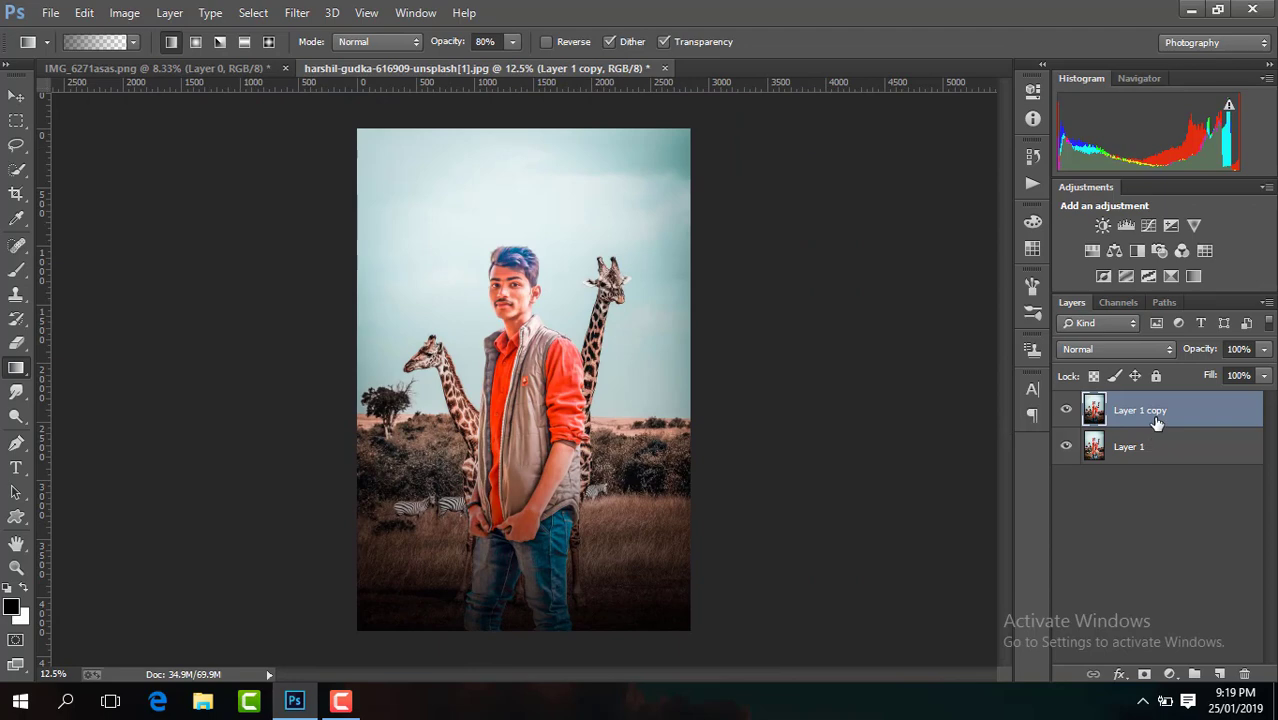
{"action": "right_click", "coordinate": [1156, 422]}
{"action": "left_click", "coordinate": [879, 554]}
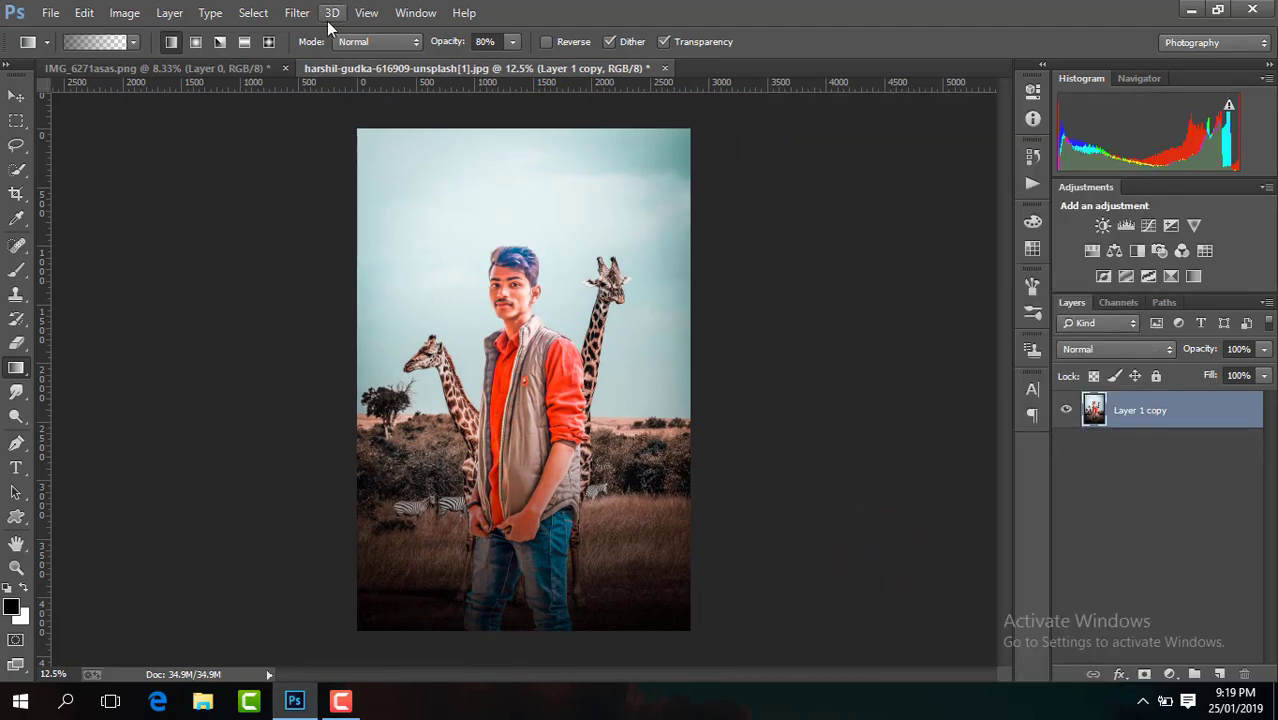
Duplicate the merged layer as Layer 1 copy 2 and zoom to 200% on the man's face.
{"action": "key", "text": "ctrl+j"}
{"action": "key", "text": "ctrl+plus"}
{"action": "key", "text": "ctrl+plus"}
{"action": "key", "text": "ctrl+plus"}
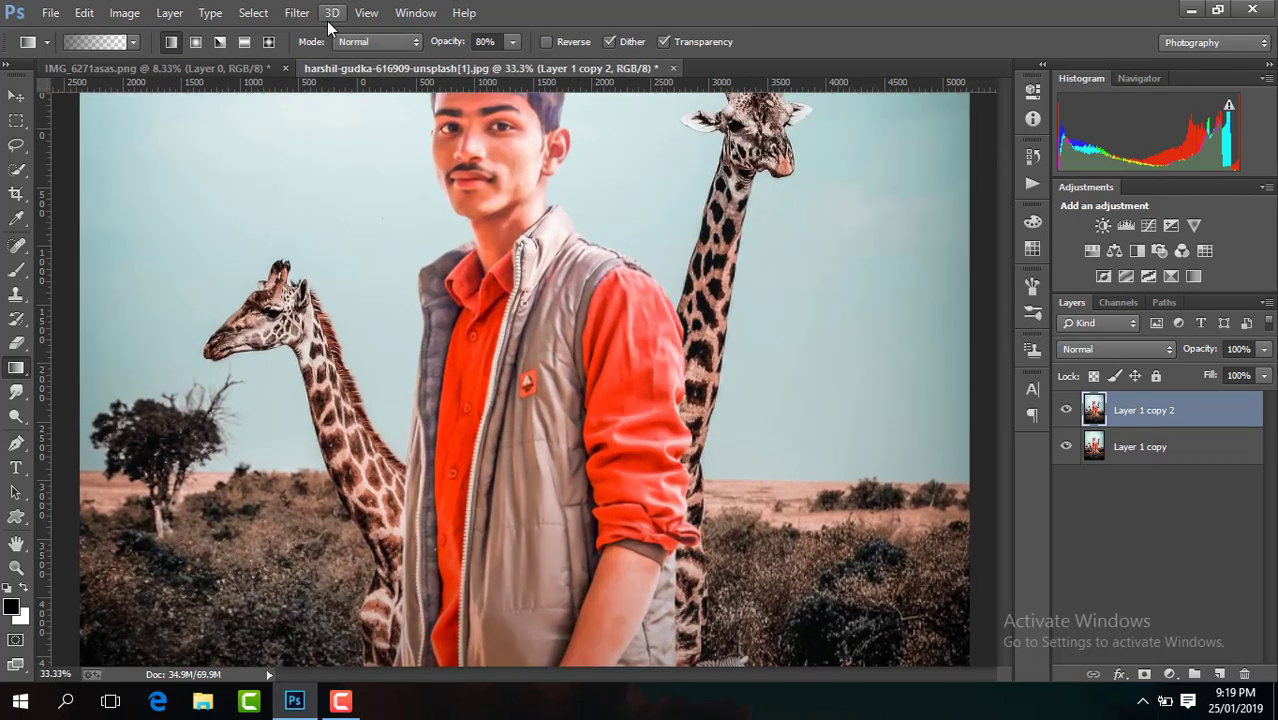
{"action": "key", "text": "ctrl+plus"}
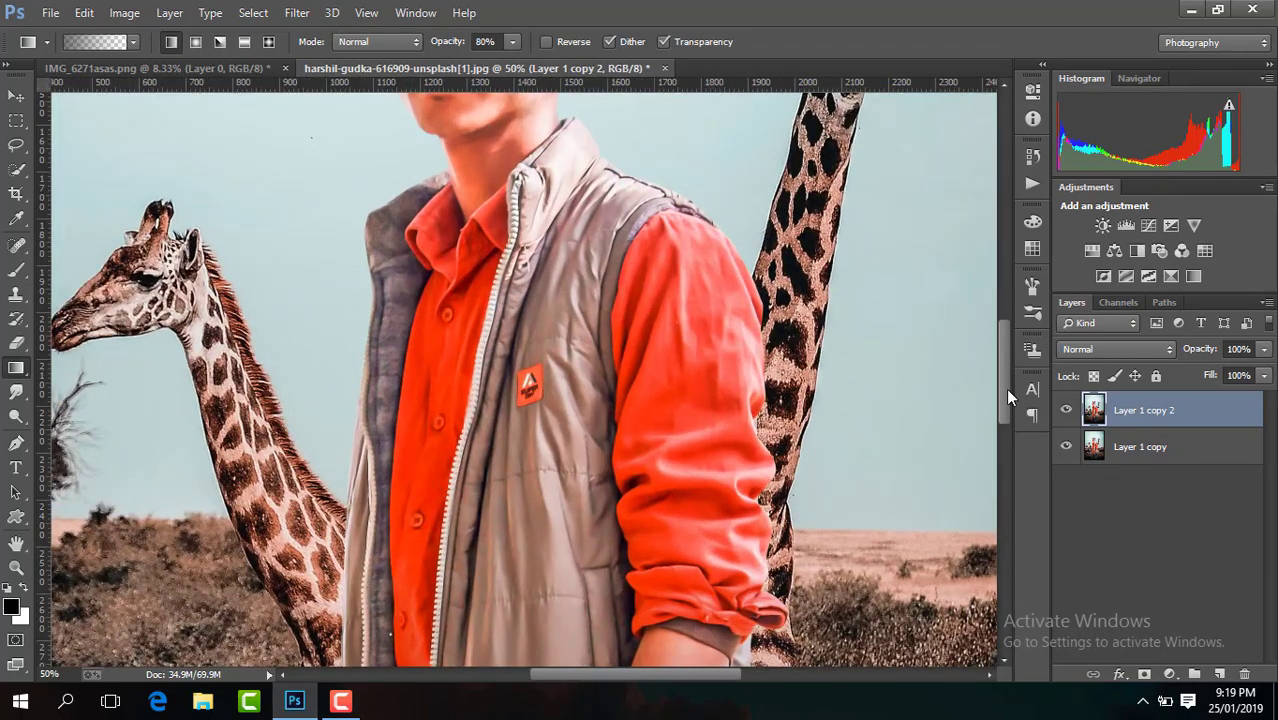
{"action": "scroll", "coordinate": [1005, 388], "scroll_direction": "up", "scroll_amount": 5}
{"action": "scroll", "coordinate": [998, 352], "scroll_direction": "up", "scroll_amount": 3}
{"action": "key", "text": "ctrl+plus"}
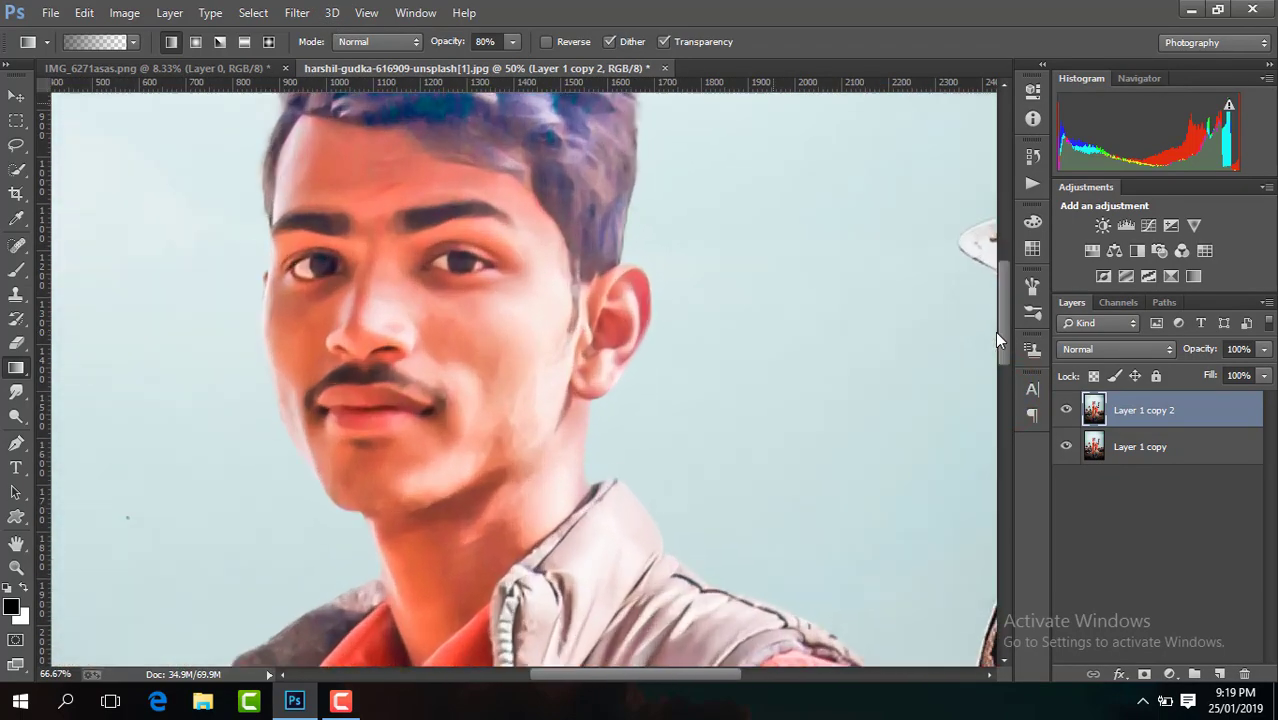
{"action": "key", "text": "ctrl+plus"}
{"action": "key", "text": "ctrl+plus"}
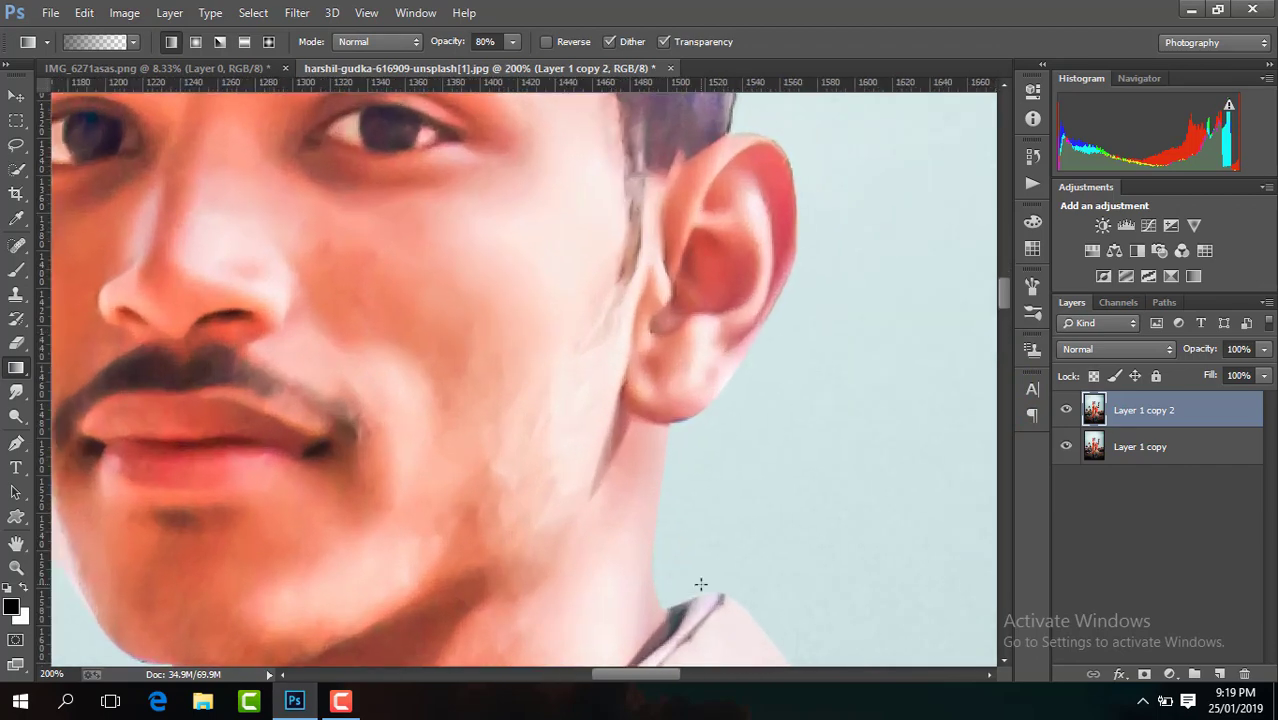
{"action": "left_click_drag", "start_coordinate": [661, 674], "coordinate": [636, 675]}
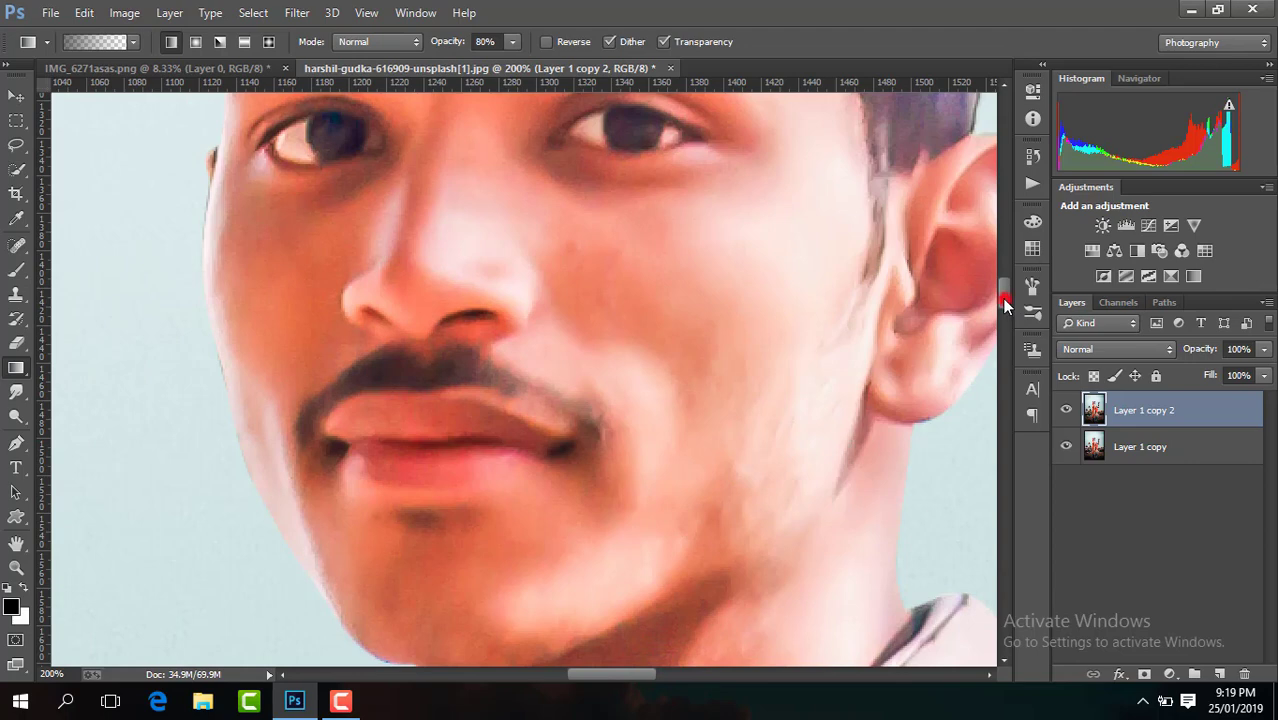
{"action": "left_click_drag", "start_coordinate": [1005, 305], "coordinate": [1006, 285]}
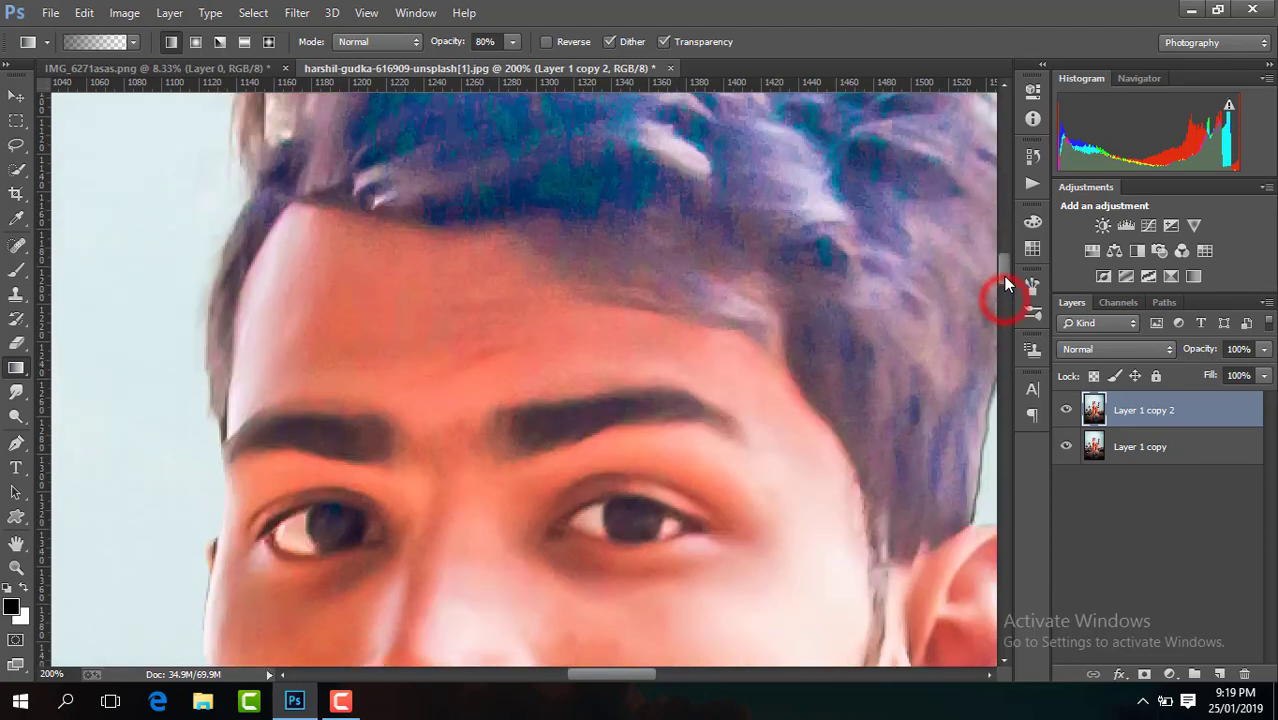
{"action": "right_click", "coordinate": [16, 281]}
Switch to the Mixer Brush, set Layer 1 copy 2 opacity to 80%, and size the brush to 68 px.
{"action": "left_click", "coordinate": [118, 322]}
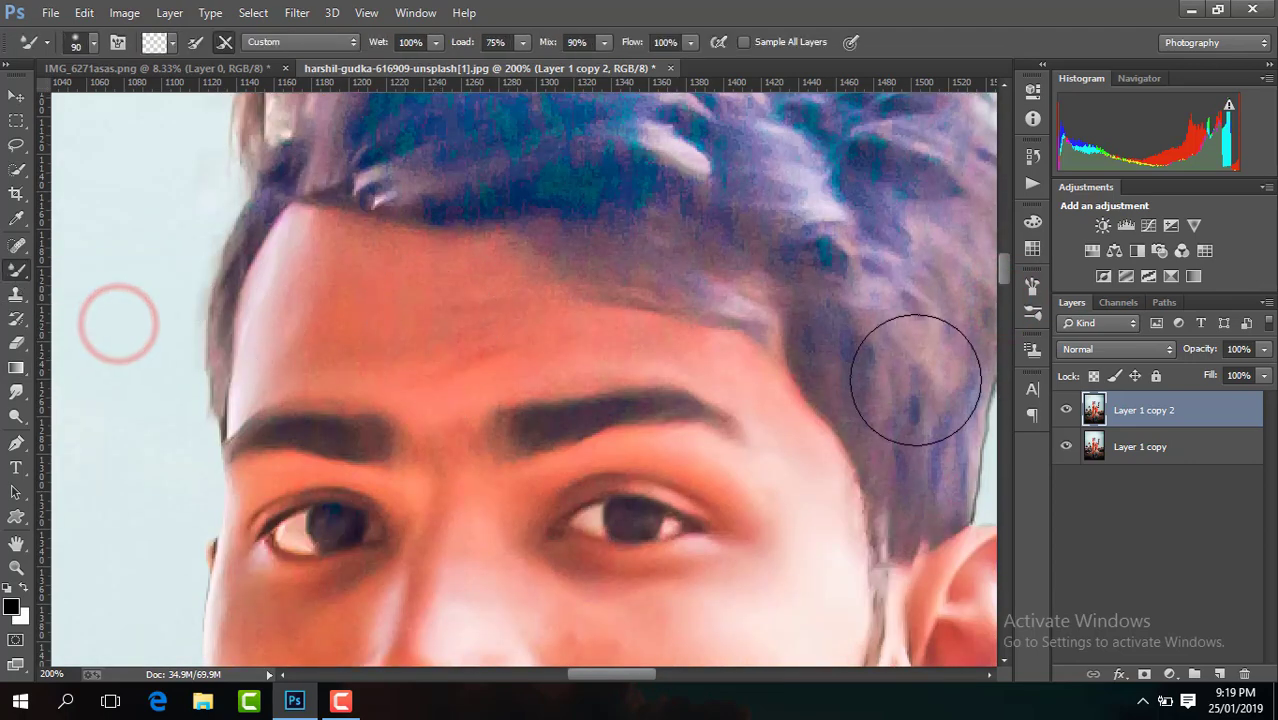
{"action": "left_click", "coordinate": [1265, 350]}
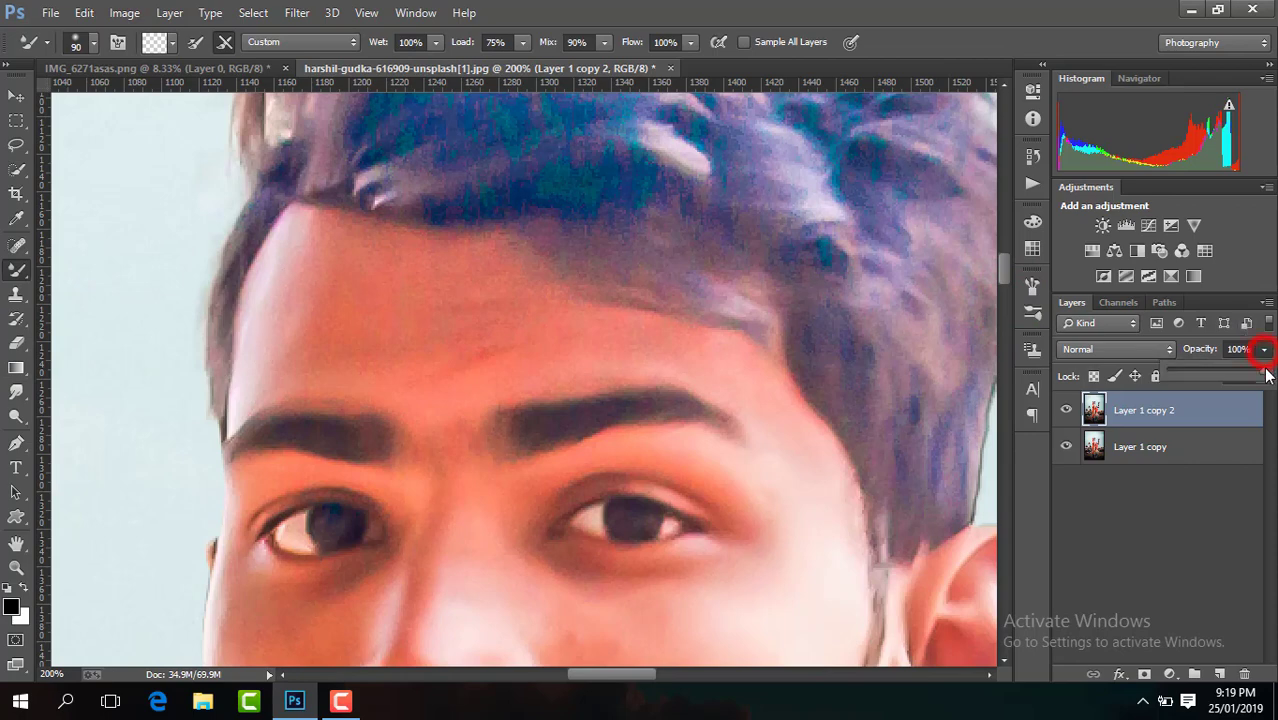
{"action": "left_click", "coordinate": [1265, 350]}
{"action": "left_click", "coordinate": [92, 44]}
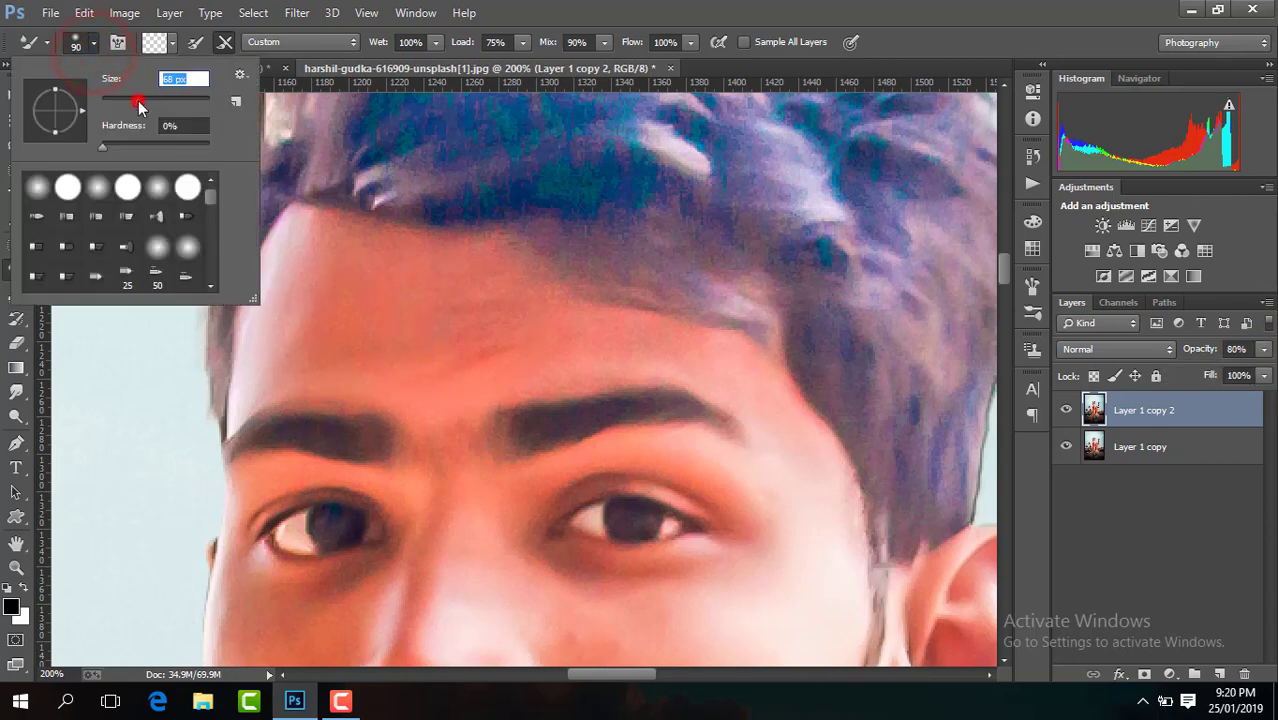
{"action": "left_click", "coordinate": [295, 343]}
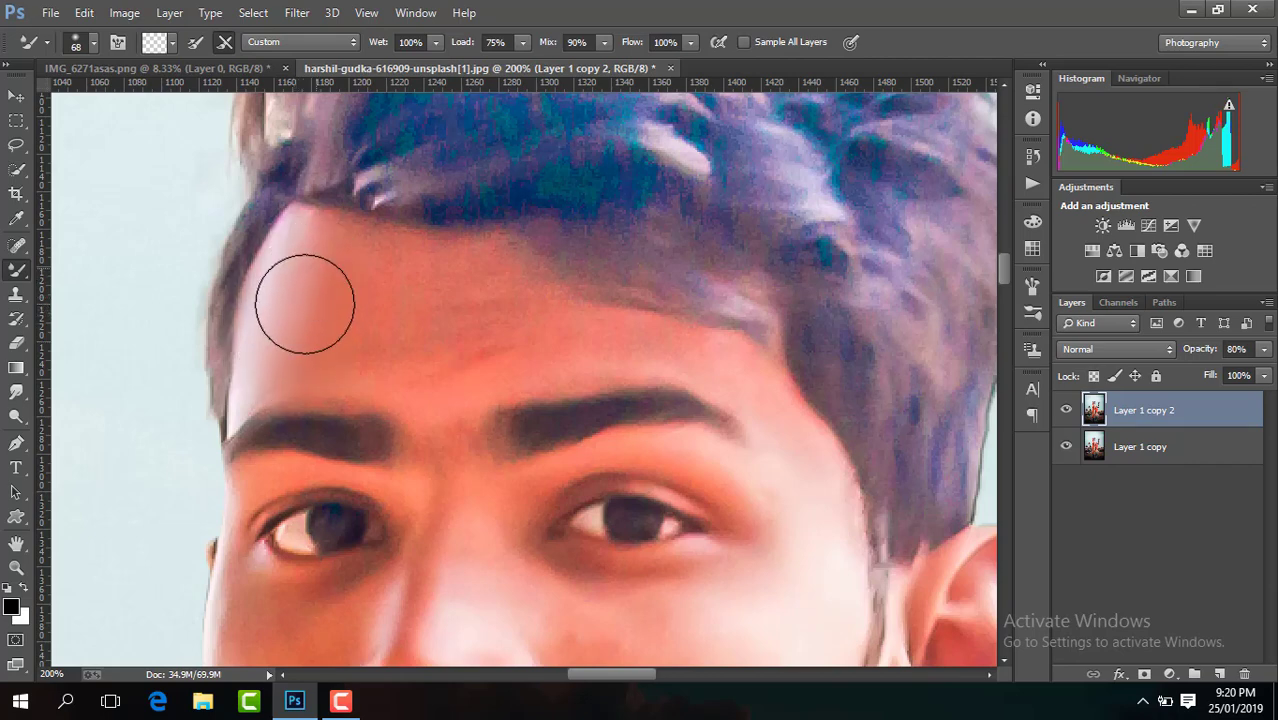
Blend the skin across the man's forehead with Mixer Brush dabs.
{"action": "left_click", "coordinate": [300, 330]}
{"action": "left_click", "coordinate": [405, 360]}
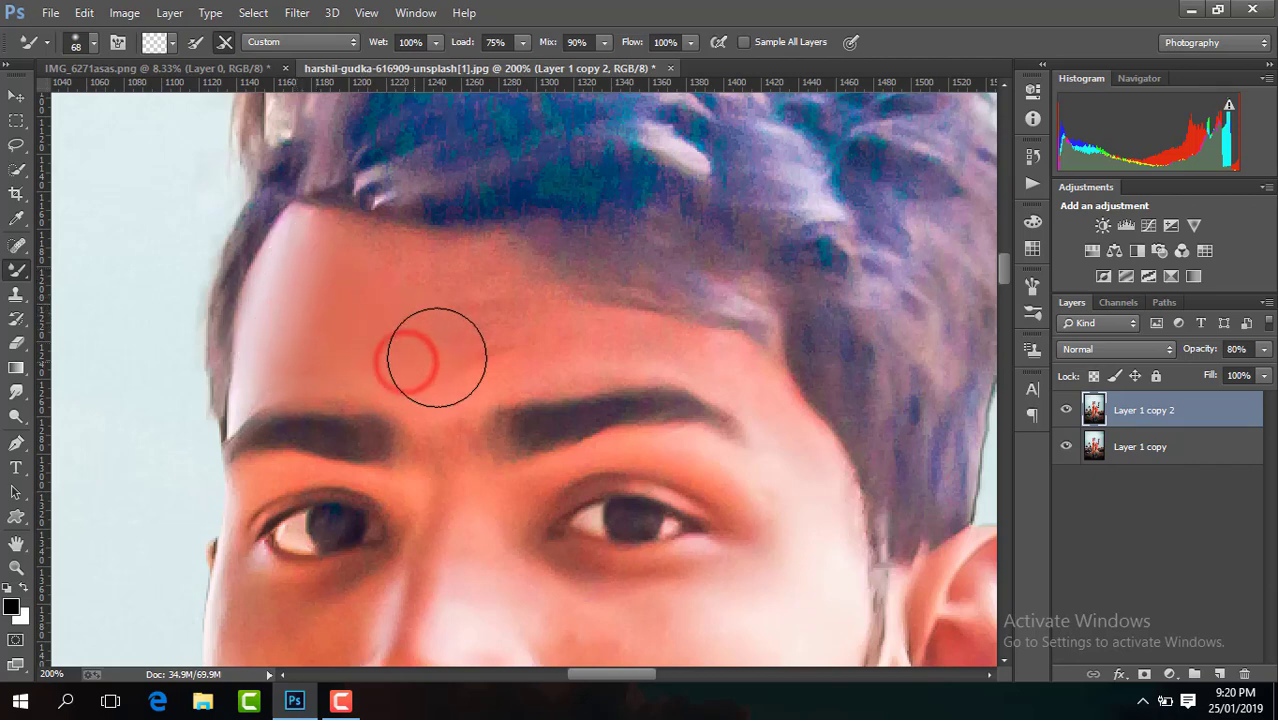
{"action": "left_click", "coordinate": [405, 317]}
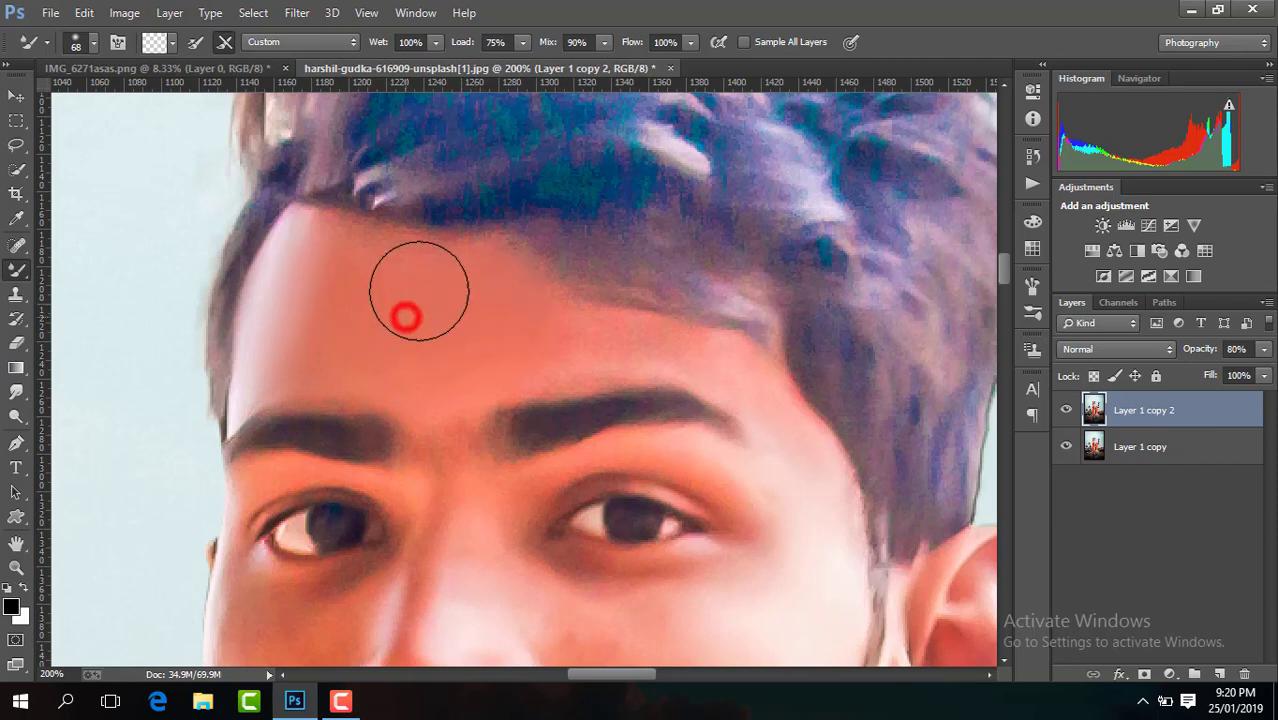
{"action": "left_click", "coordinate": [437, 372]}
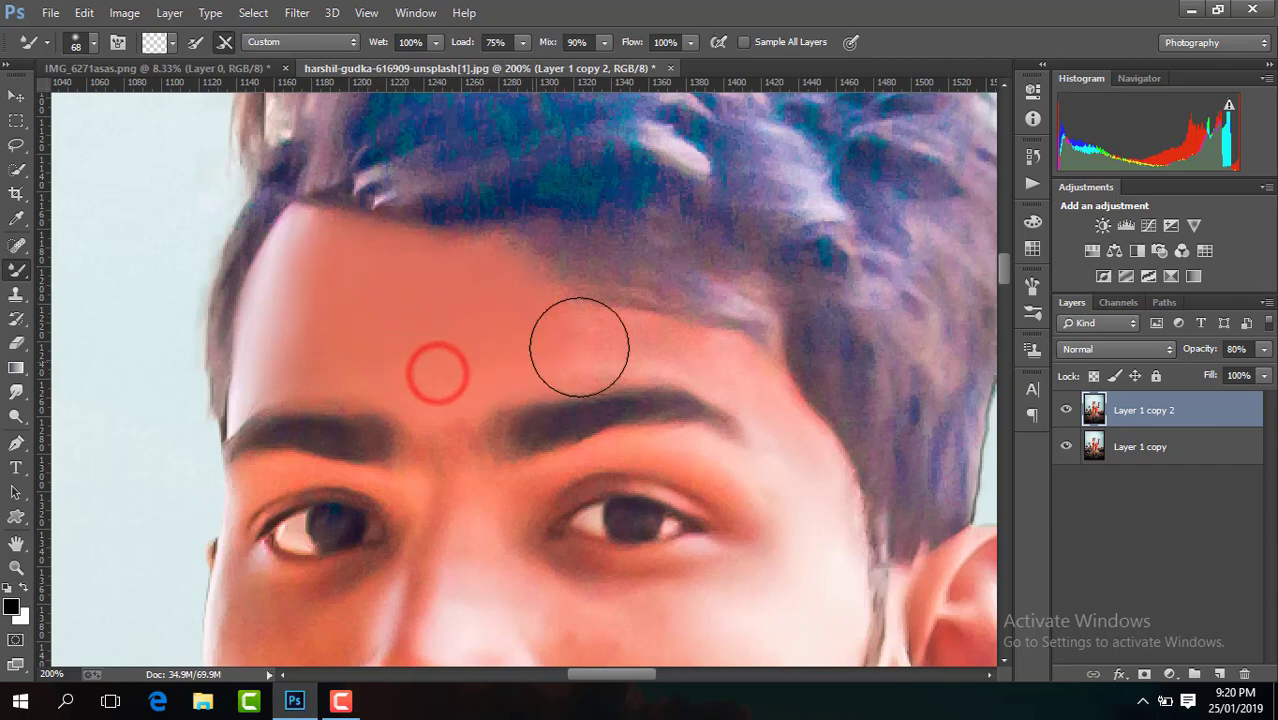
{"action": "left_click", "coordinate": [460, 306]}
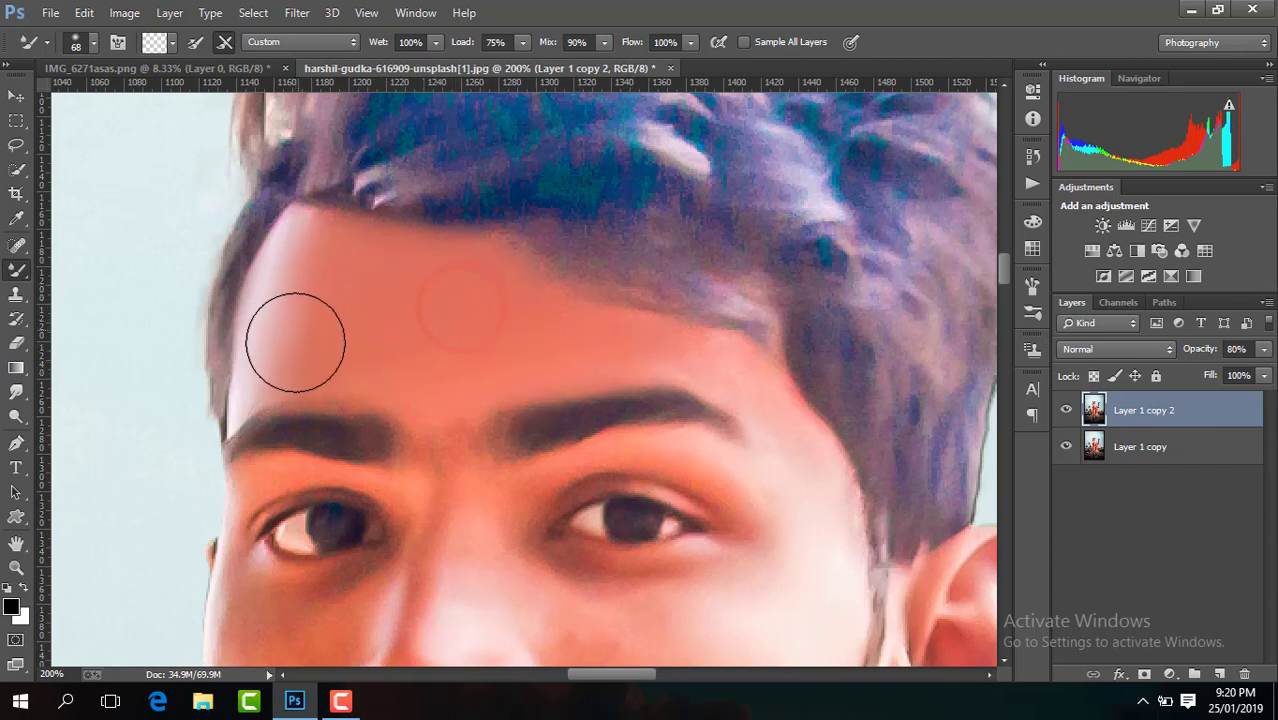
{"action": "left_click", "coordinate": [290, 345]}
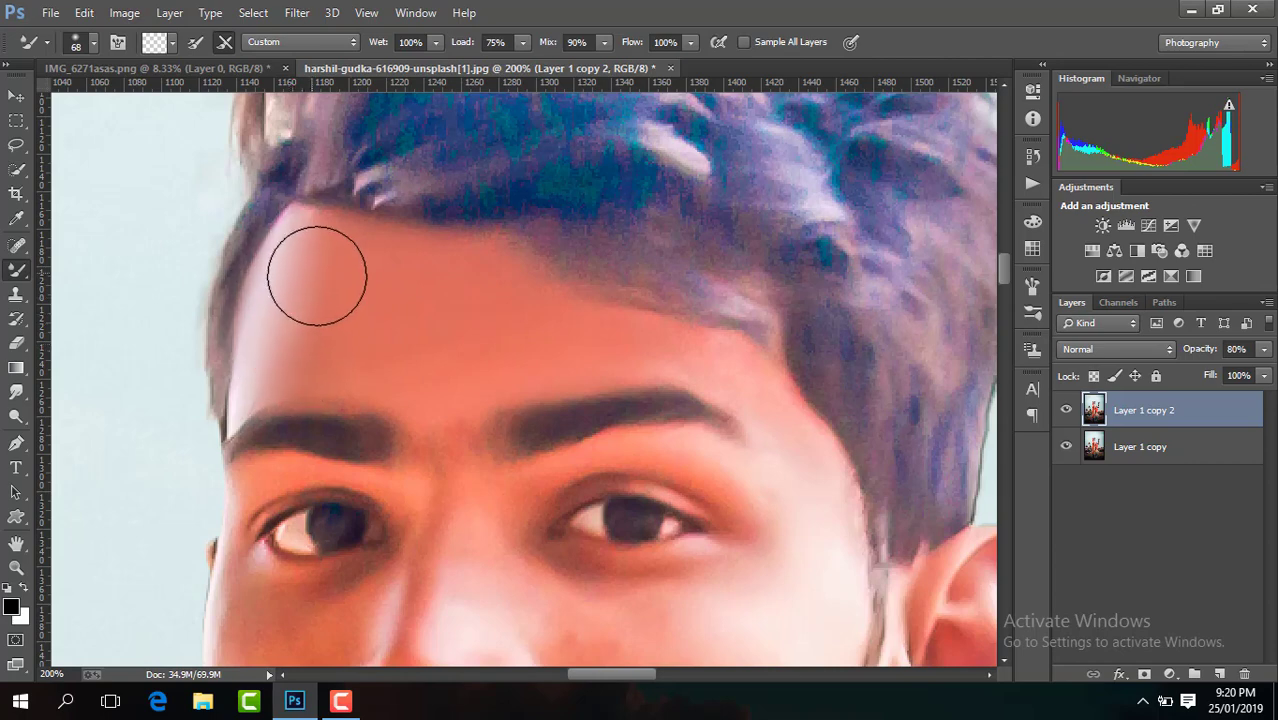
{"action": "left_click", "coordinate": [448, 348]}
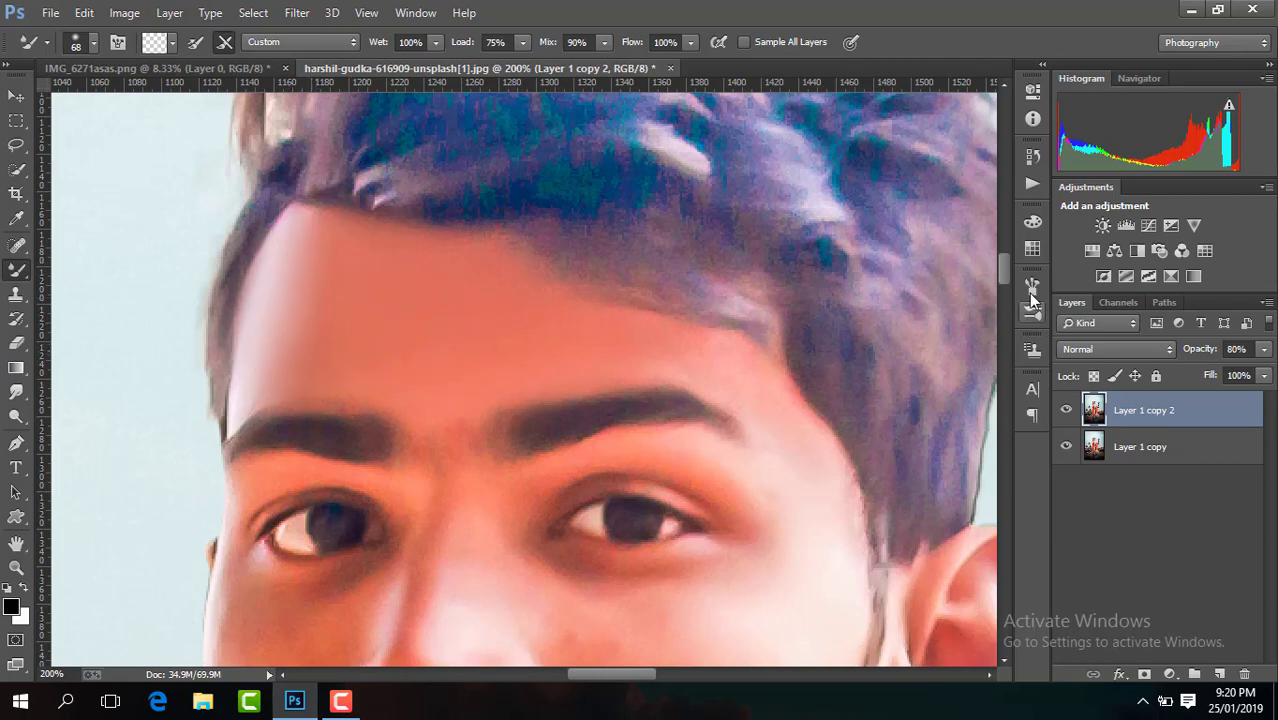
{"action": "left_click_drag", "start_coordinate": [1005, 268], "coordinate": [1005, 284]}
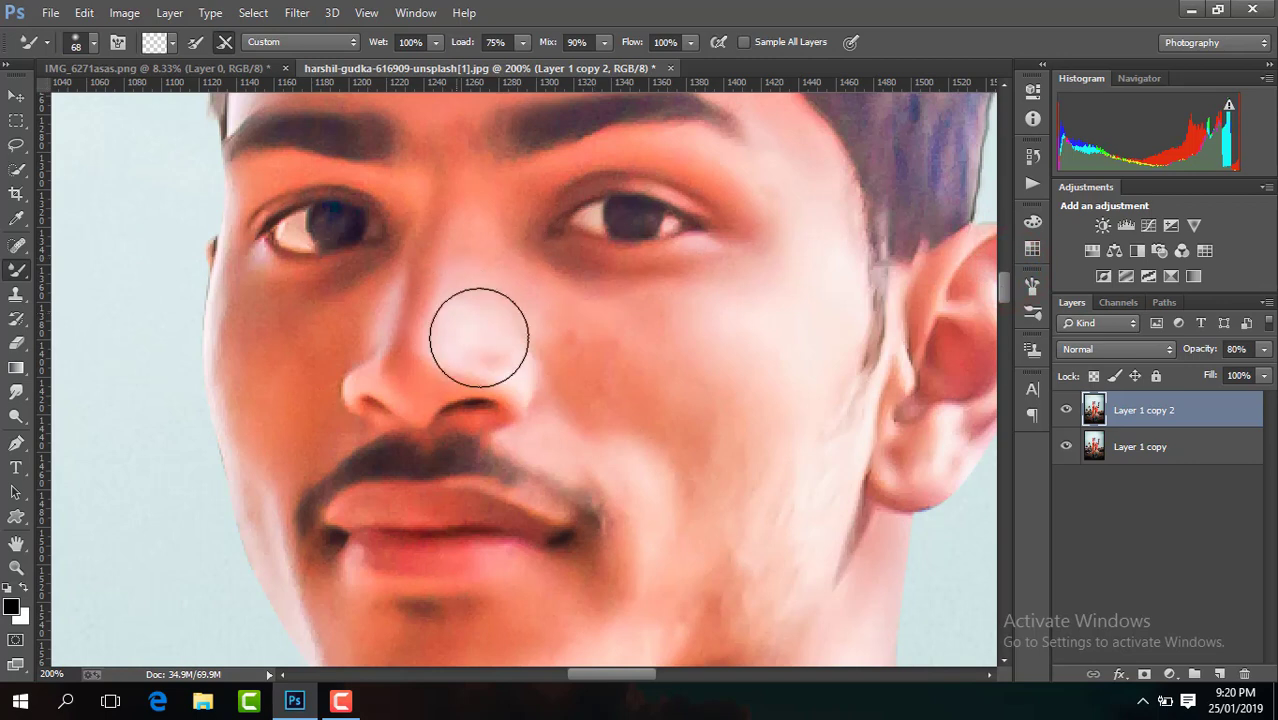
Smooth and lighten the right cheek from beside the nose down toward the mustache.
{"action": "left_click", "coordinate": [536, 342]}
{"action": "left_click", "coordinate": [622, 353]}
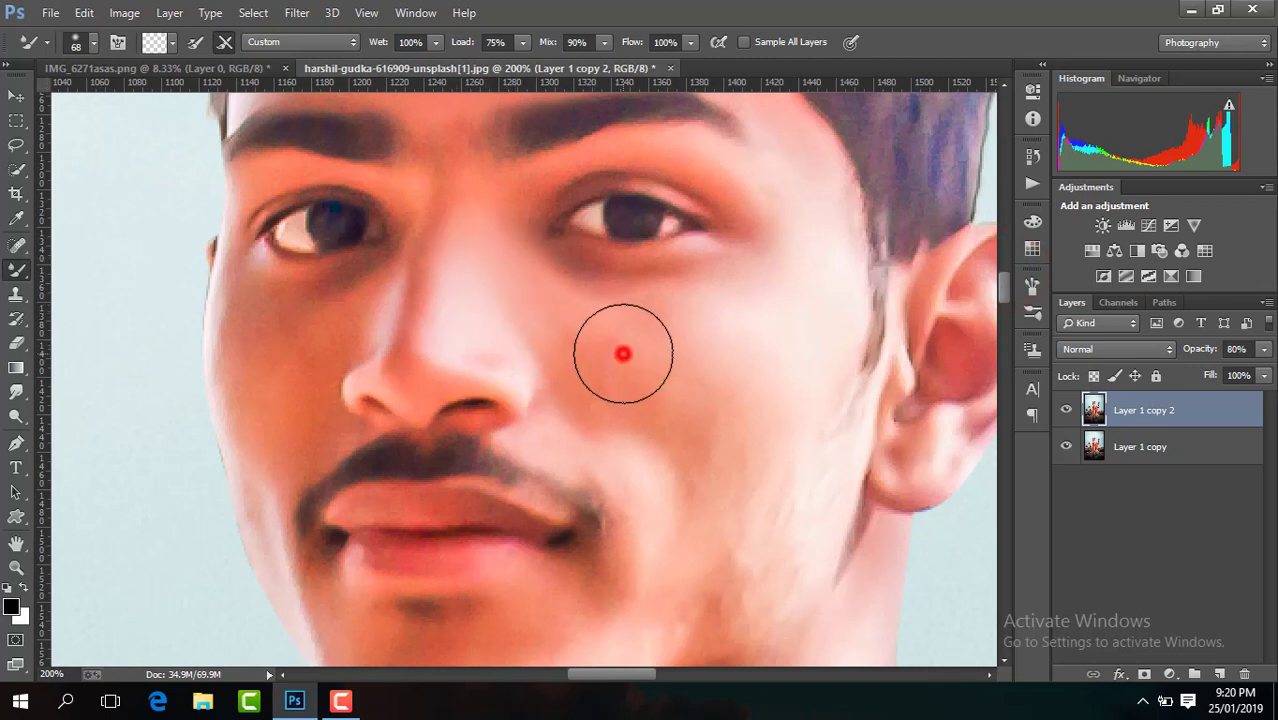
{"action": "left_click_drag", "start_coordinate": [622, 353], "coordinate": [633, 305]}
{"action": "left_click_drag", "start_coordinate": [687, 347], "coordinate": [708, 306]}
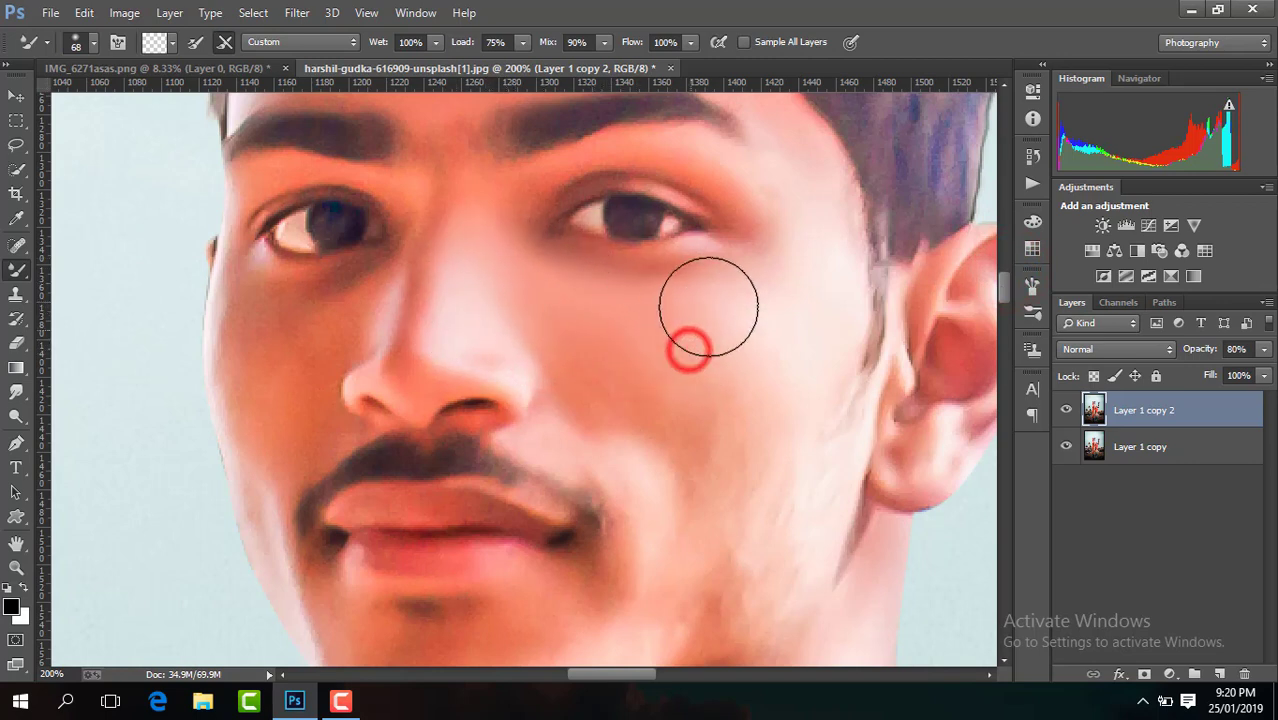
{"action": "left_click_drag", "start_coordinate": [645, 365], "coordinate": [718, 473]}
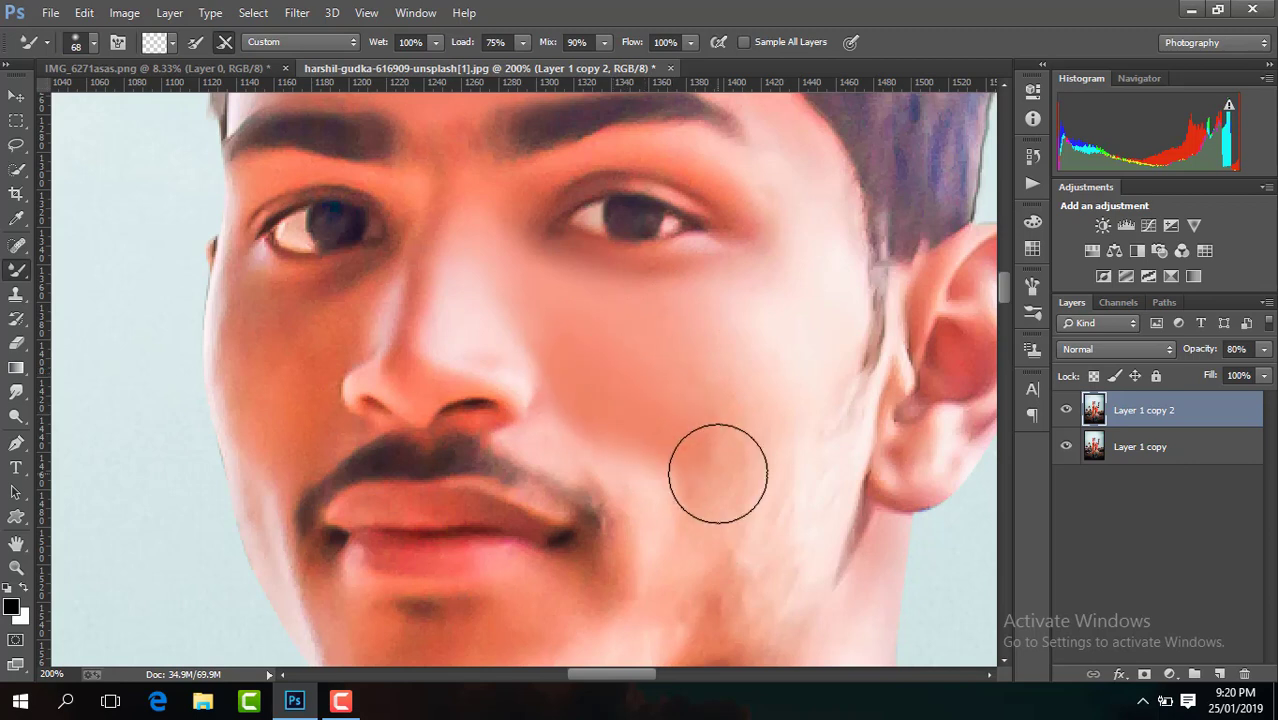
{"action": "left_click", "coordinate": [718, 473]}
{"action": "left_click_drag", "start_coordinate": [727, 383], "coordinate": [727, 315]}
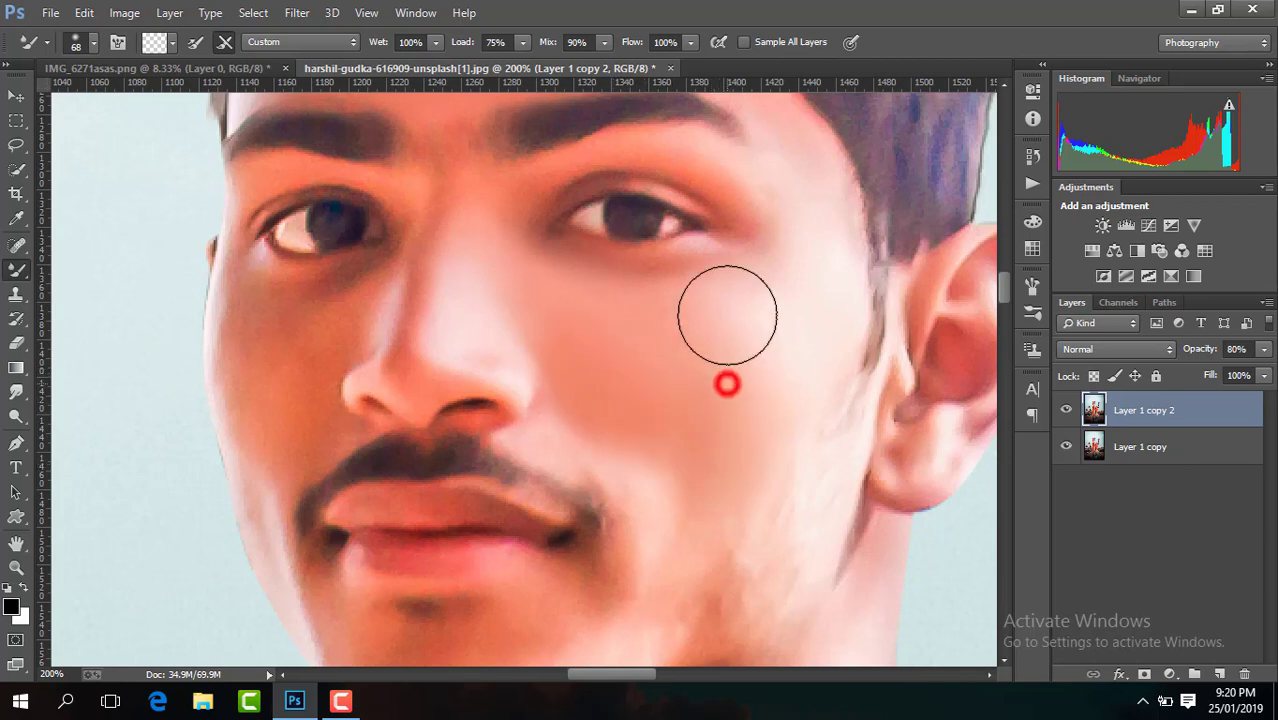
{"action": "left_click", "coordinate": [665, 479]}
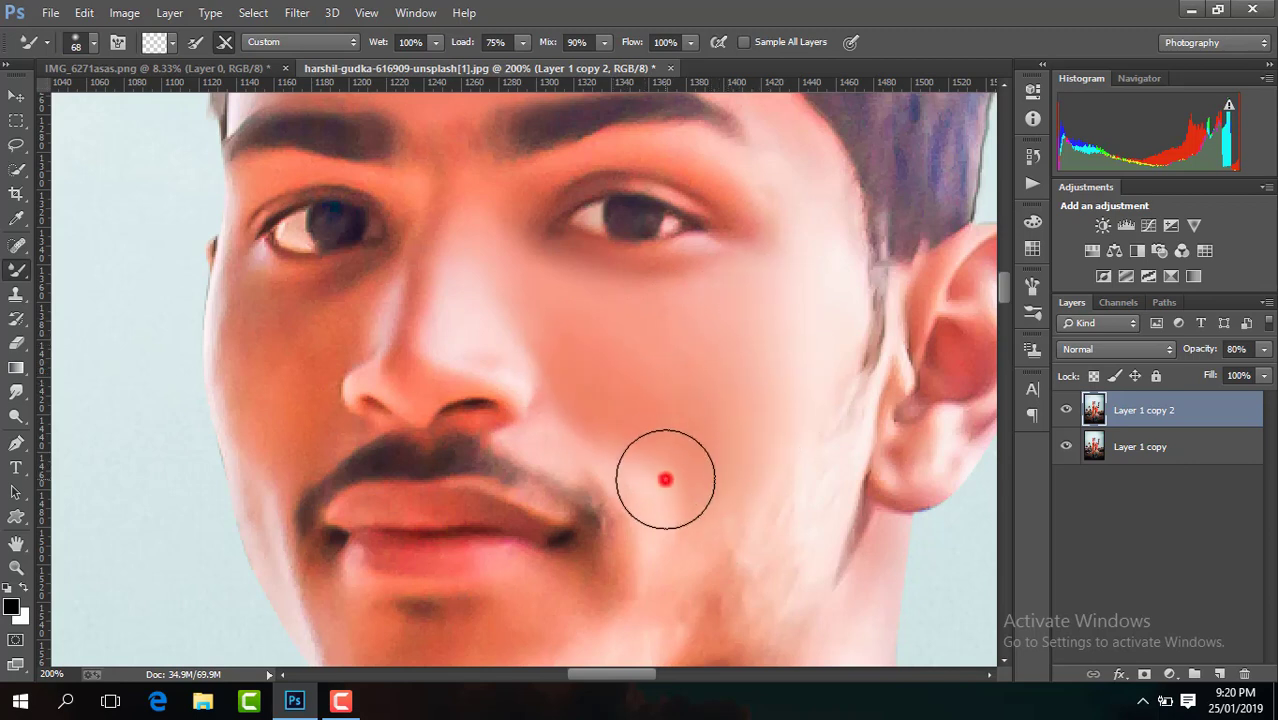
{"action": "left_click", "coordinate": [690, 495]}
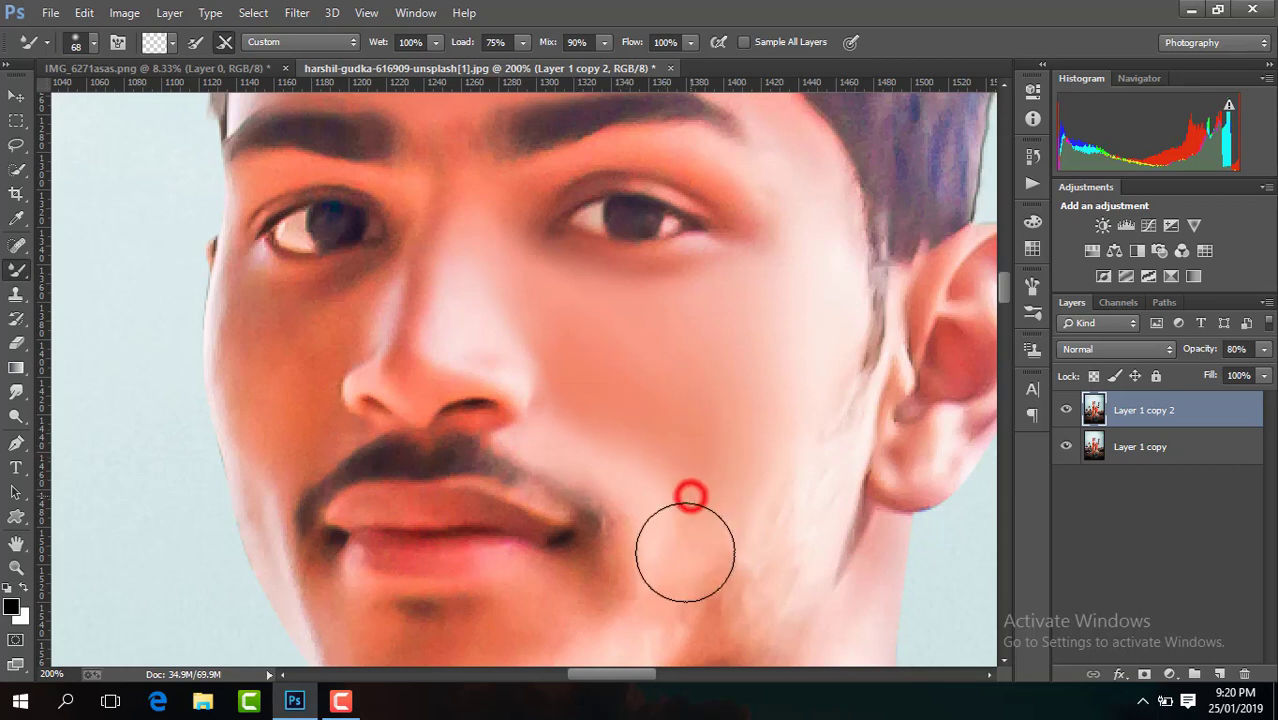
{"action": "left_click", "coordinate": [677, 431]}
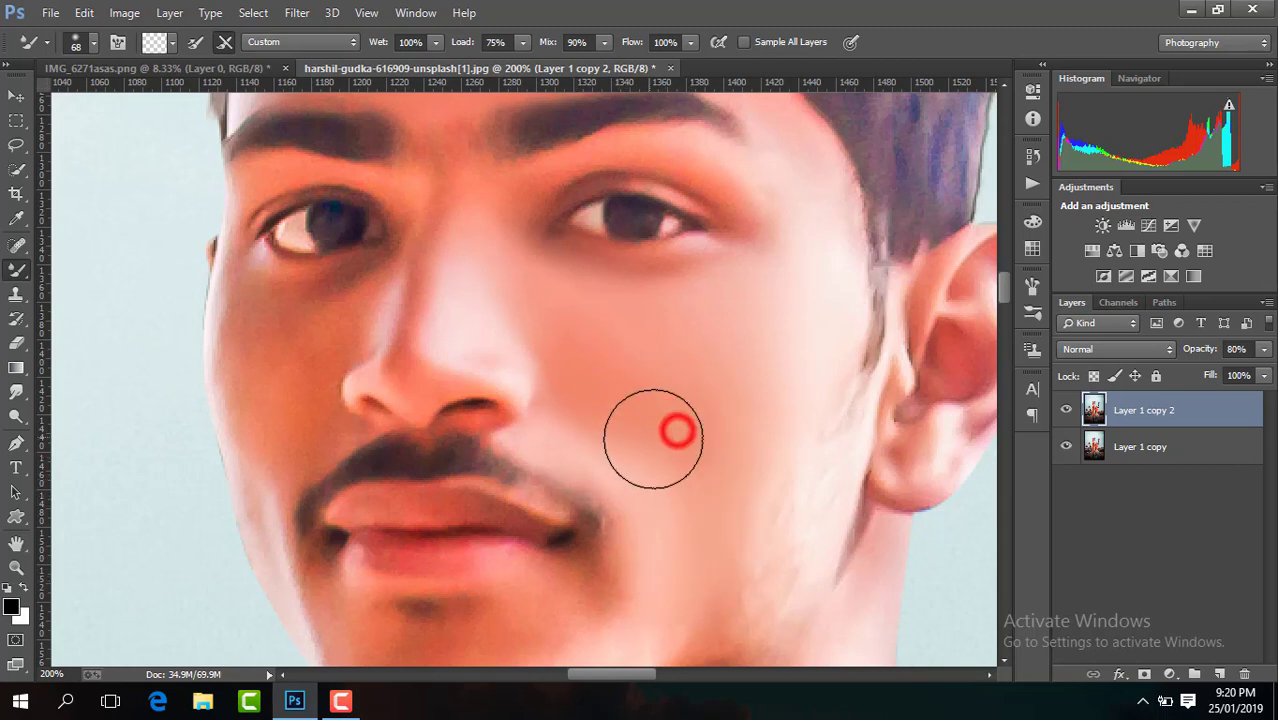
{"action": "left_click", "coordinate": [616, 368]}
{"action": "left_click", "coordinate": [744, 495]}
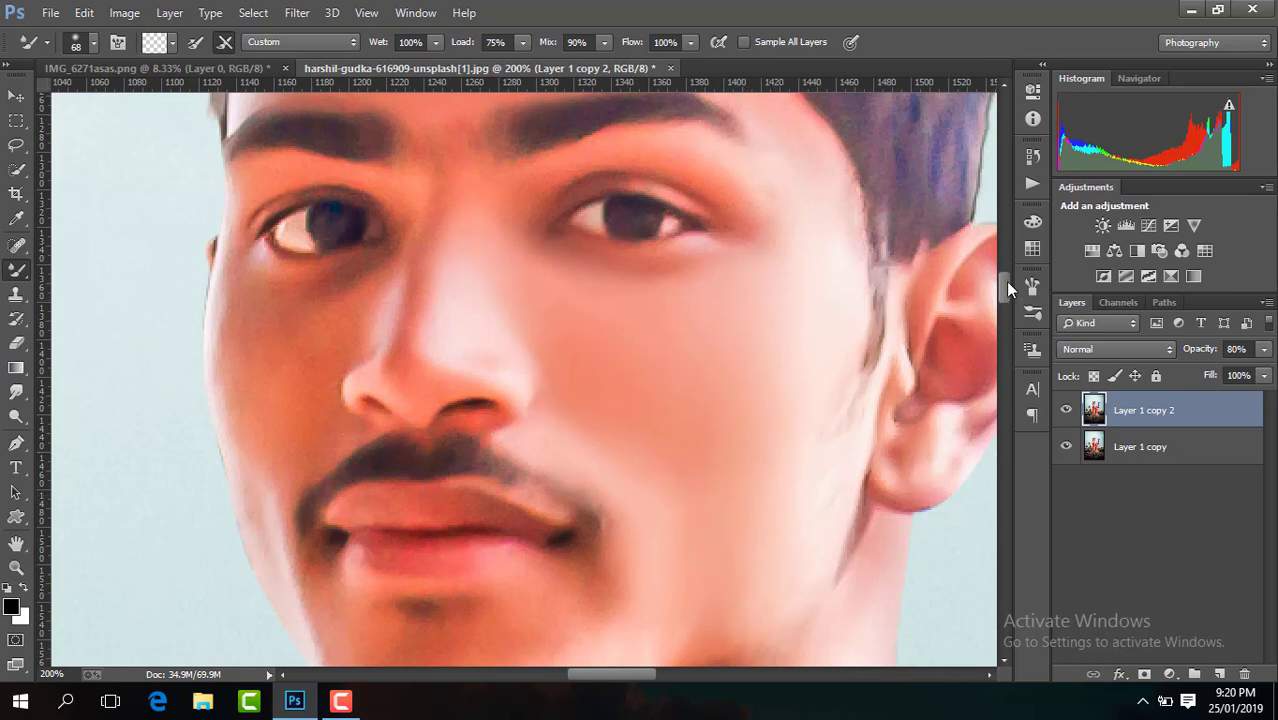
{"action": "left_click_drag", "start_coordinate": [1005, 286], "coordinate": [1003, 301]}
Smooth the skin on the lower cheek and across the chin.
{"action": "left_click", "coordinate": [660, 271]}
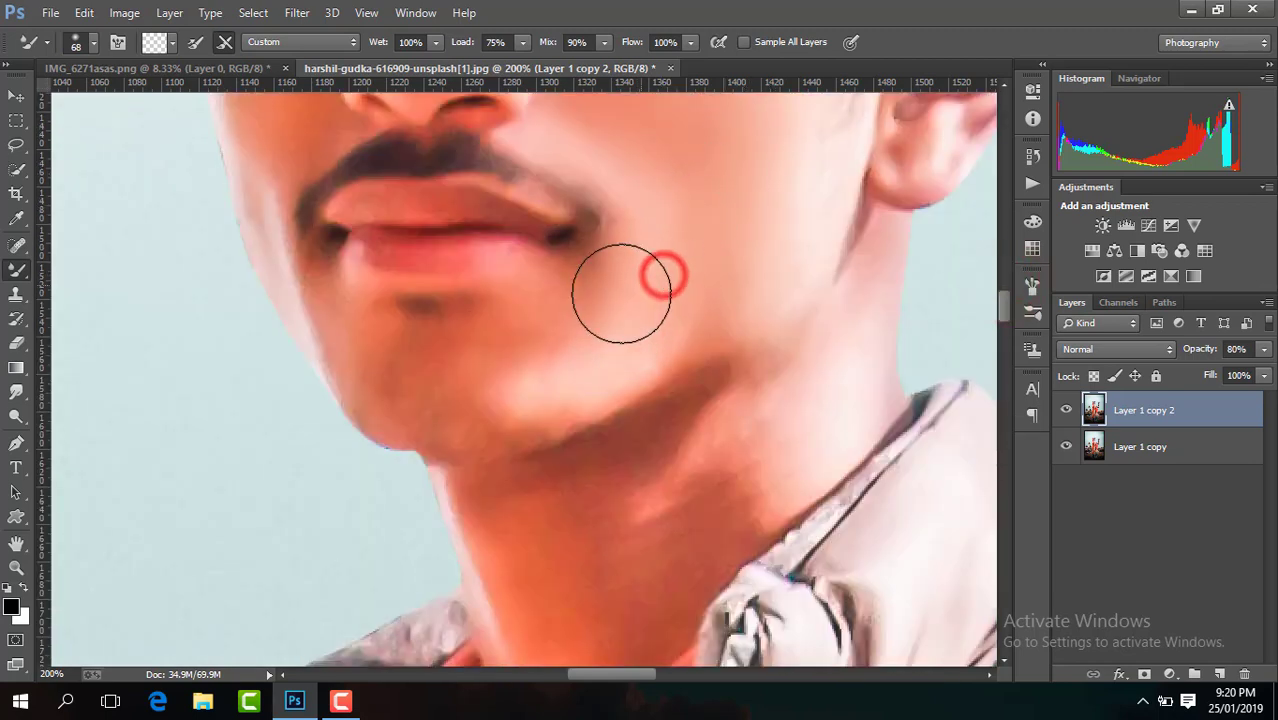
{"action": "left_click", "coordinate": [685, 314]}
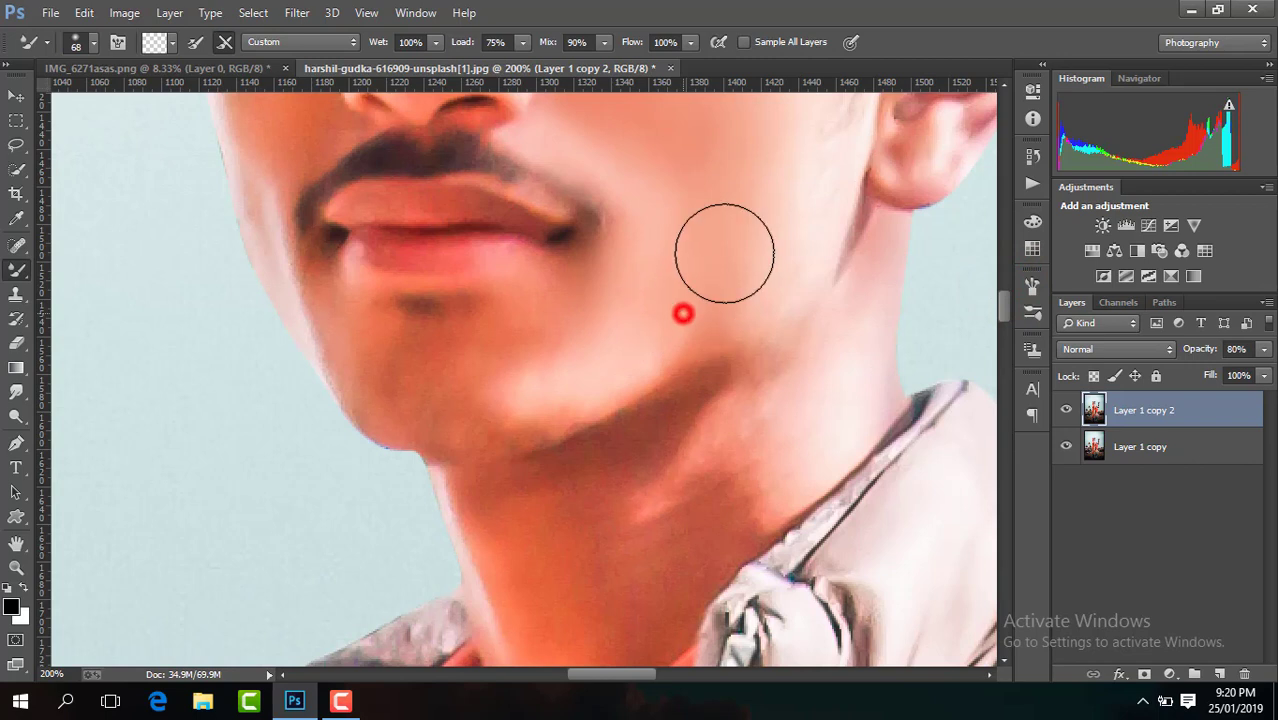
{"action": "left_click", "coordinate": [587, 347]}
{"action": "left_click", "coordinate": [482, 388]}
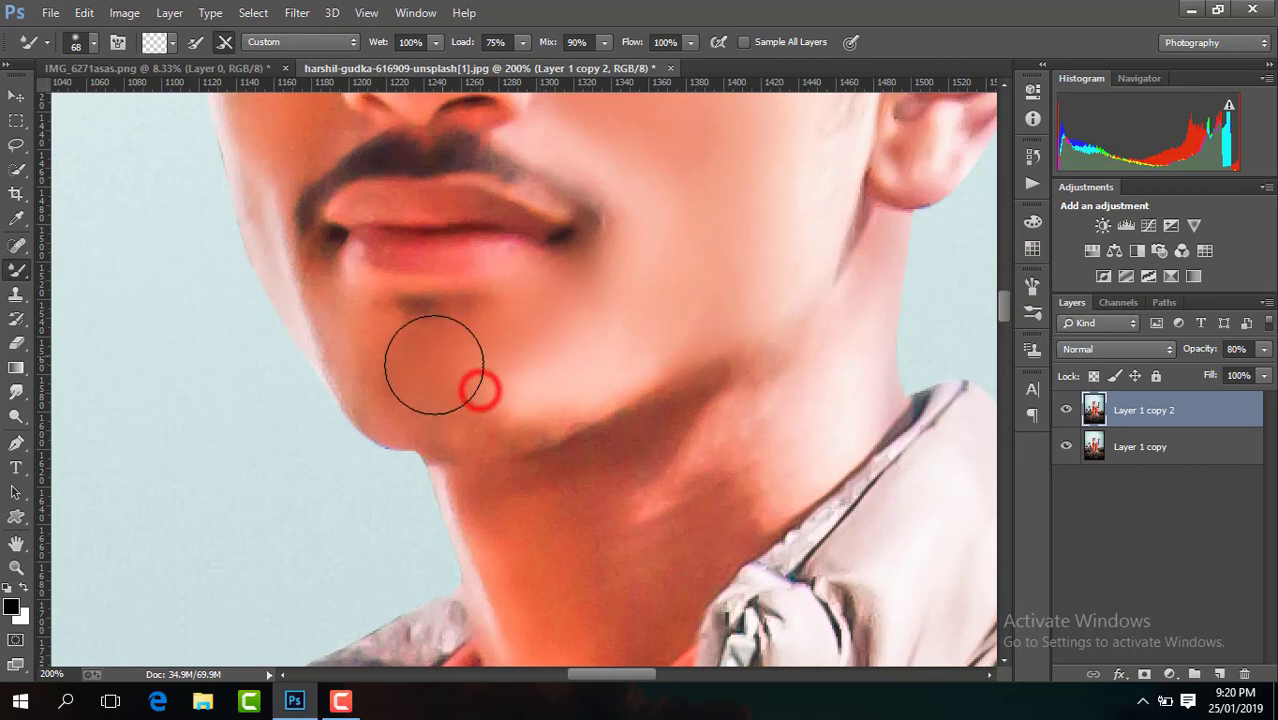
{"action": "left_click", "coordinate": [522, 381]}
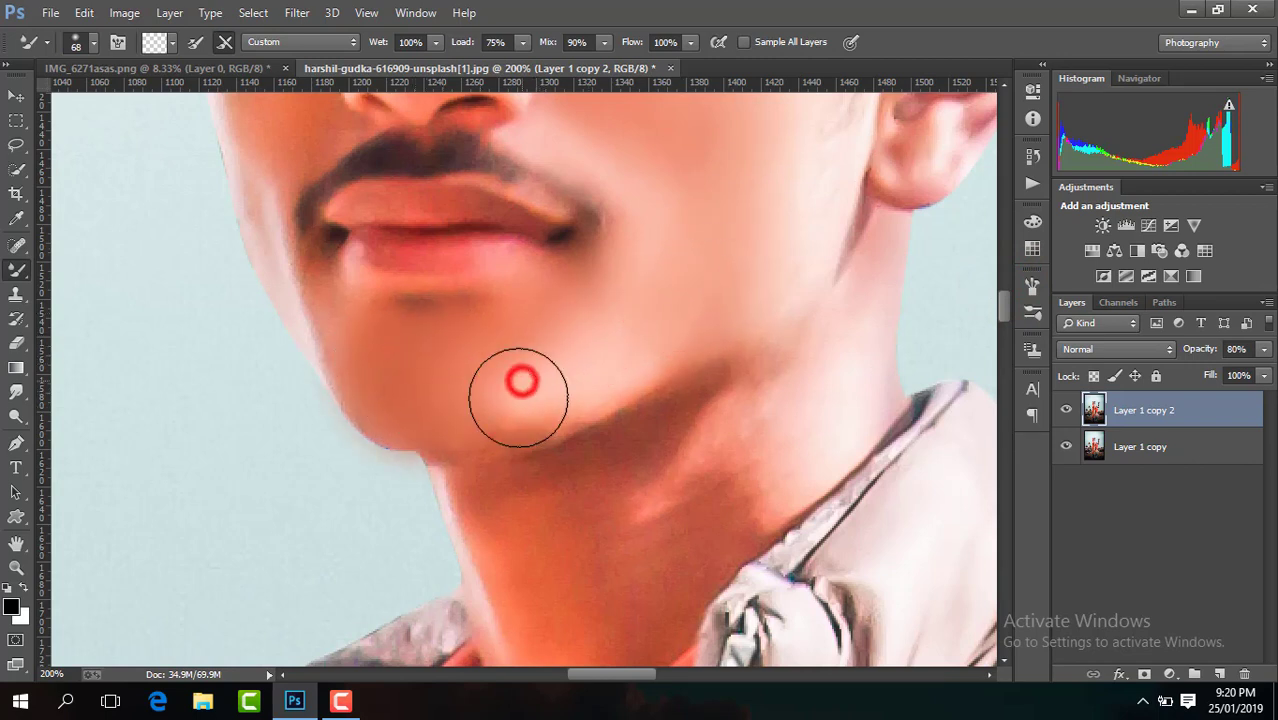
{"action": "left_click", "coordinate": [456, 393]}
{"action": "left_click", "coordinate": [531, 352]}
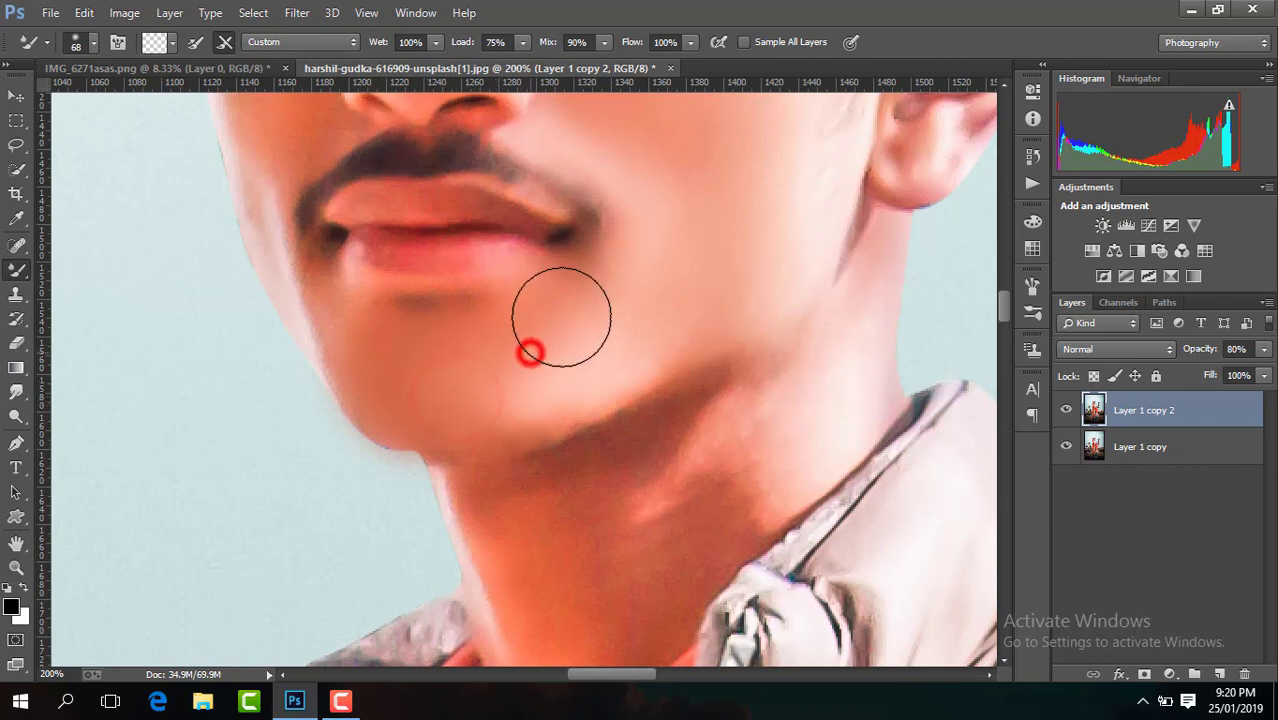
{"action": "left_click", "coordinate": [379, 355]}
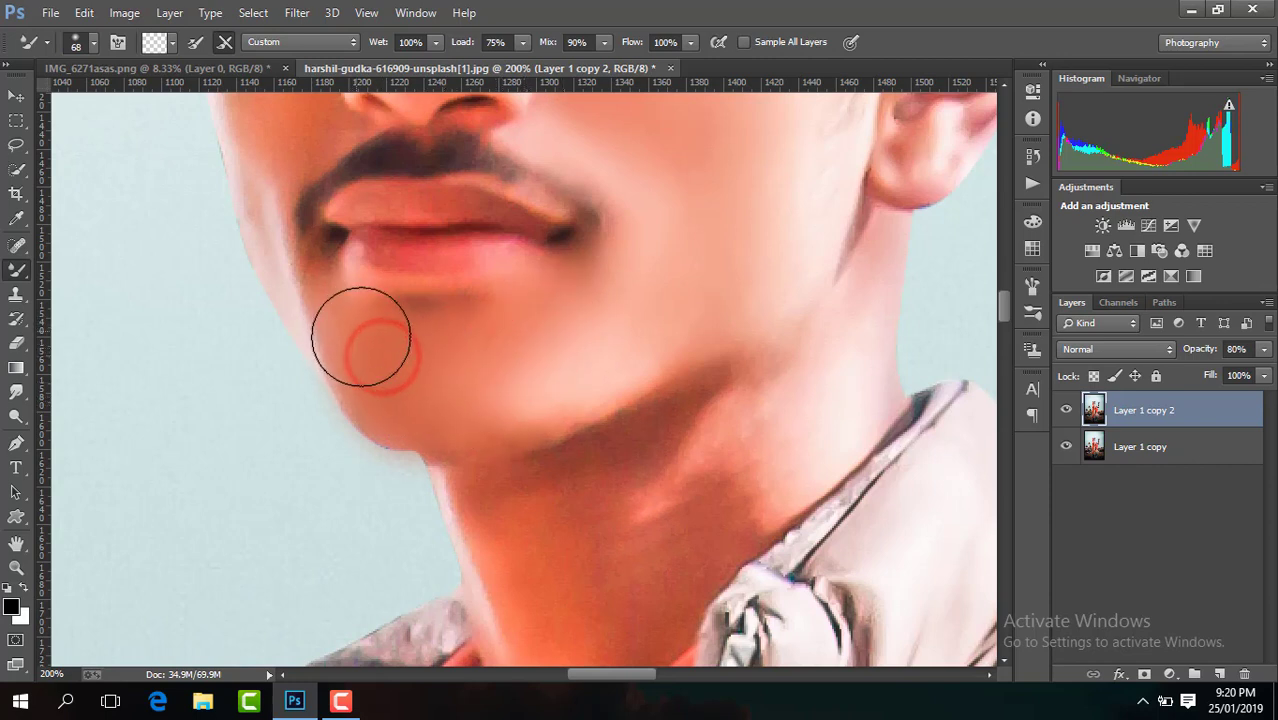
{"action": "left_click", "coordinate": [524, 402]}
Blend the neck skin evenly from the upper neck down to the collar.
{"action": "left_click", "coordinate": [706, 497]}
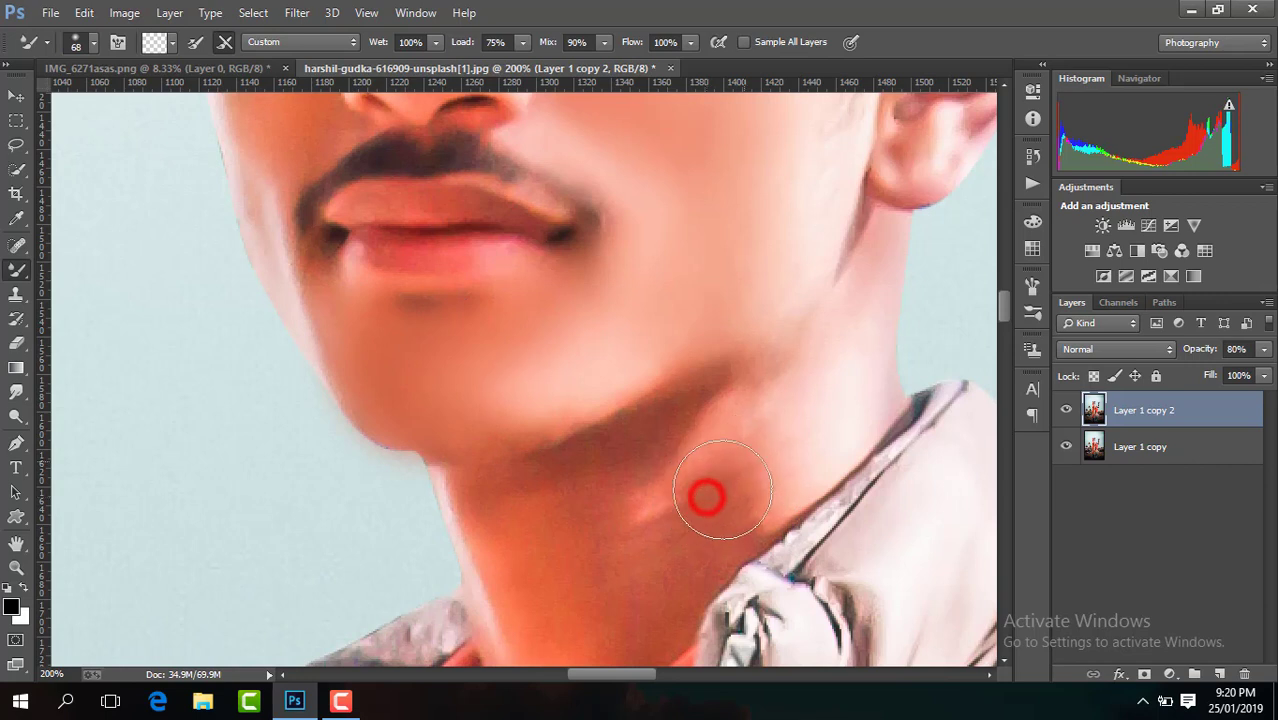
{"action": "left_click", "coordinate": [662, 493]}
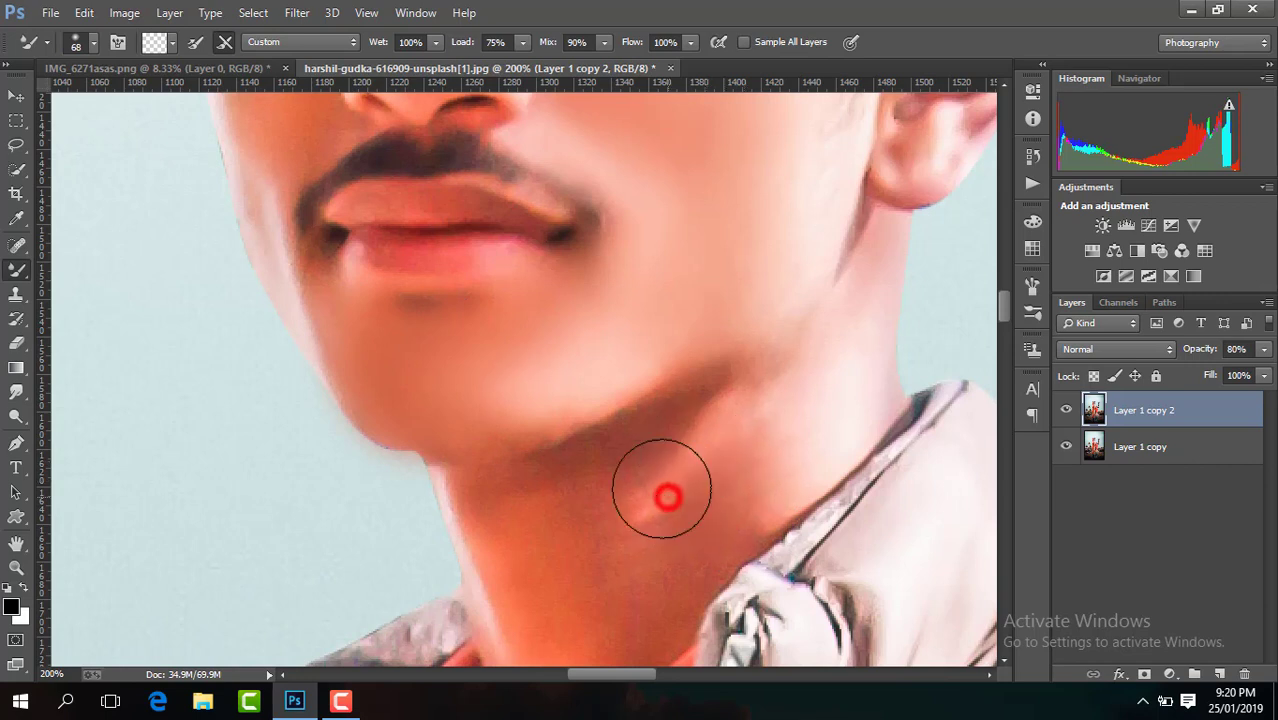
{"action": "left_click", "coordinate": [815, 420]}
{"action": "left_click", "coordinate": [741, 456]}
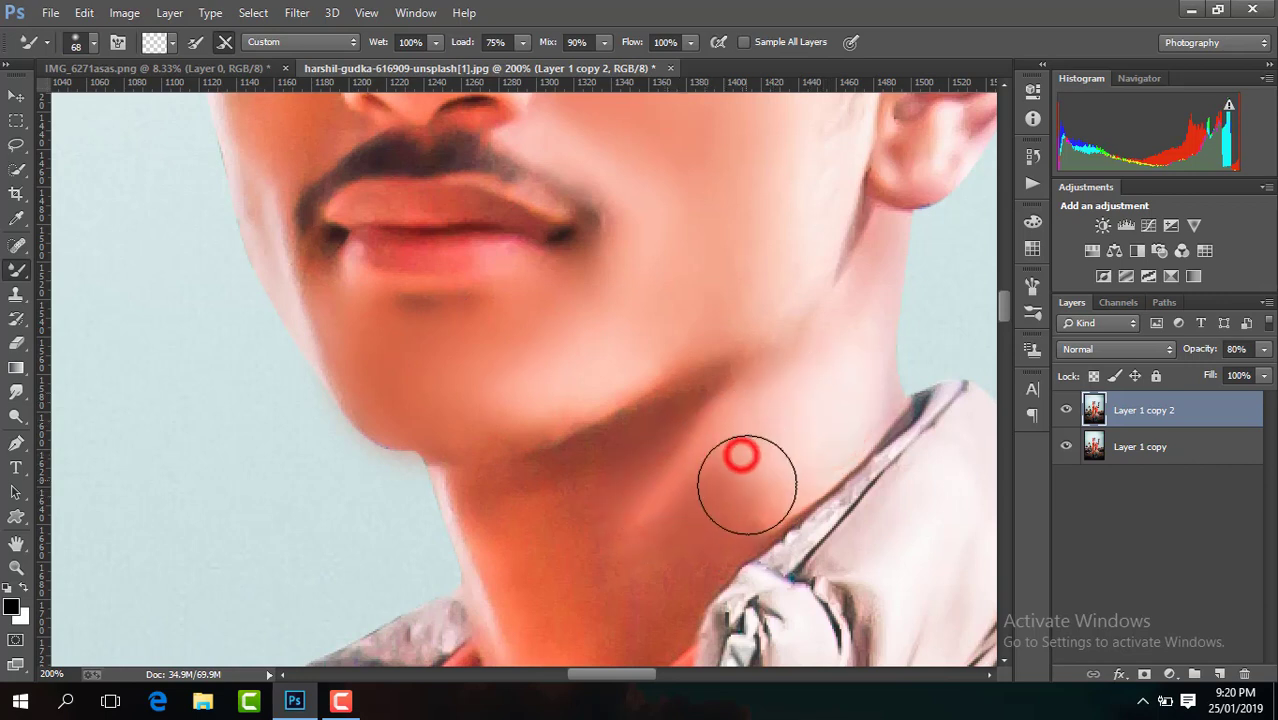
{"action": "left_click", "coordinate": [650, 508]}
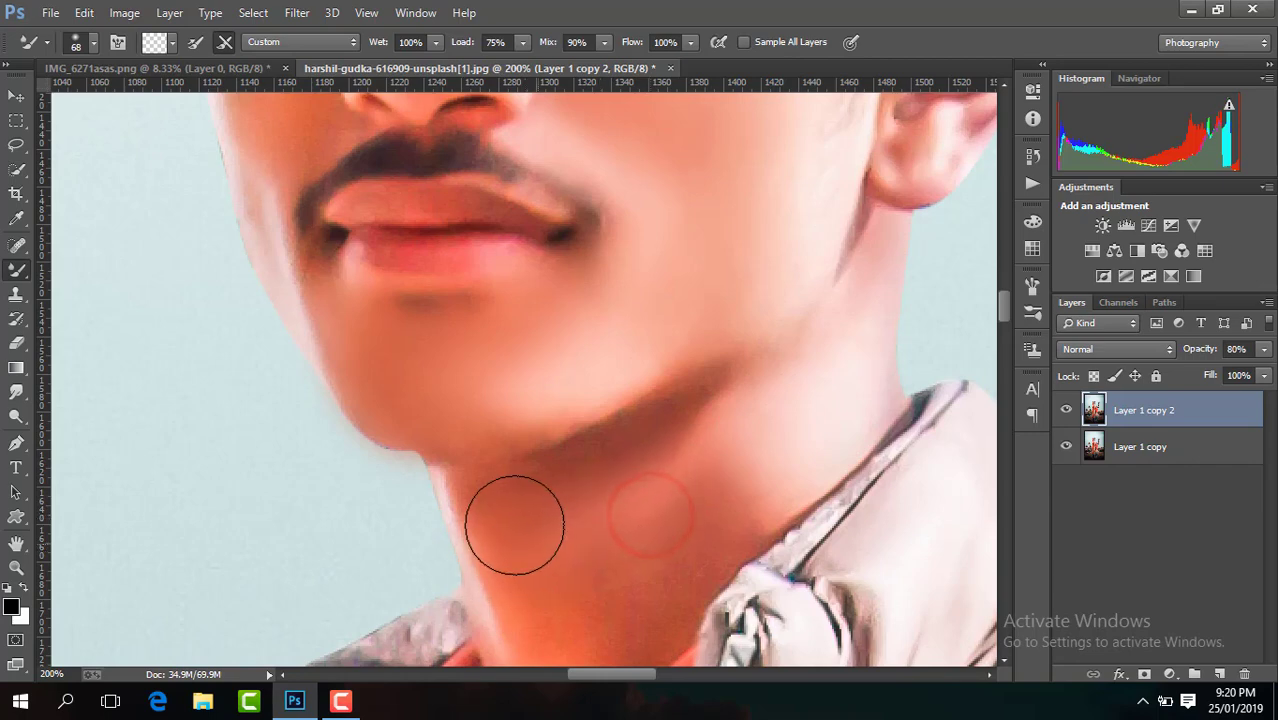
{"action": "left_click", "coordinate": [598, 503]}
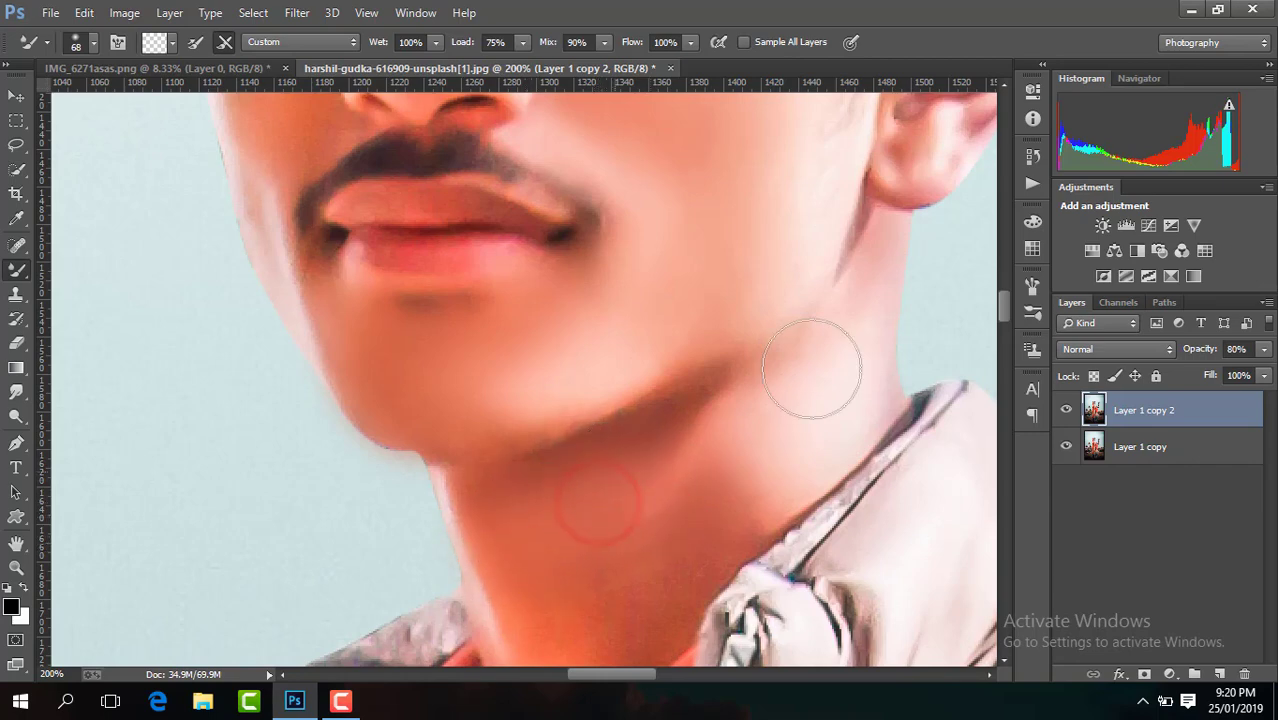
{"action": "left_click_drag", "start_coordinate": [1008, 313], "coordinate": [1008, 325]}
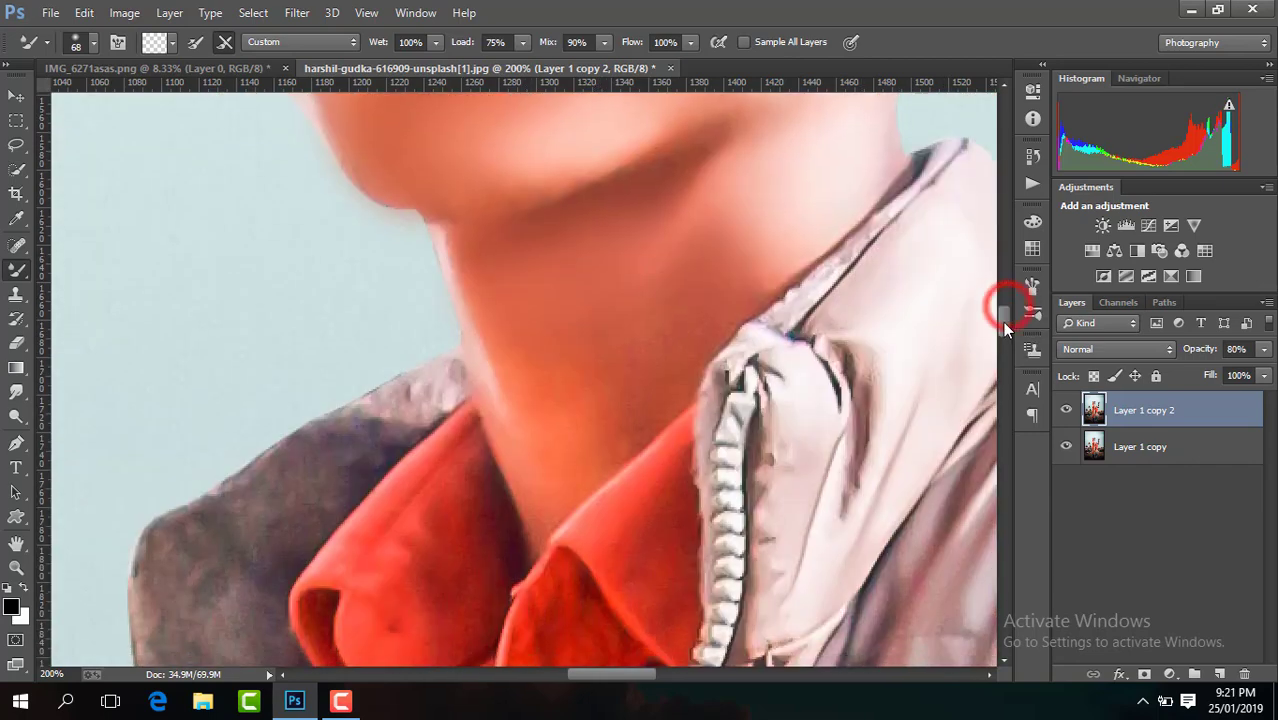
{"action": "left_click", "coordinate": [699, 262]}
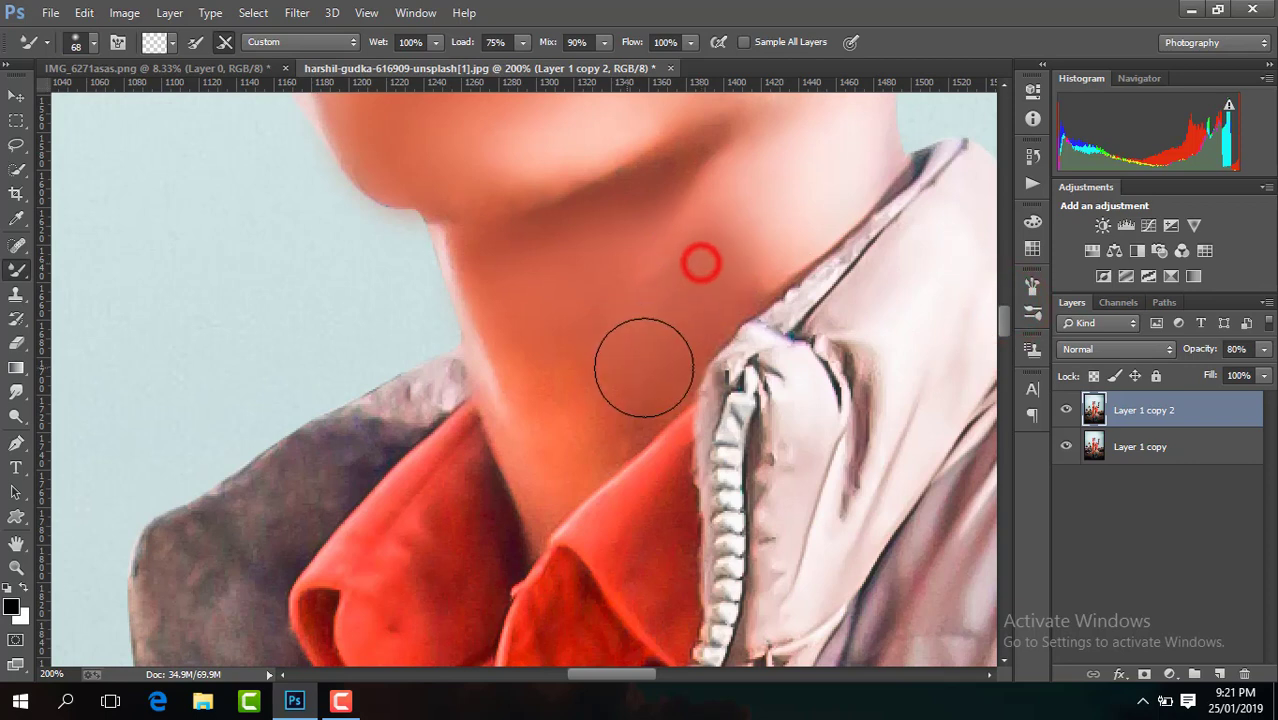
{"action": "left_click", "coordinate": [558, 408]}
{"action": "left_click", "coordinate": [542, 408]}
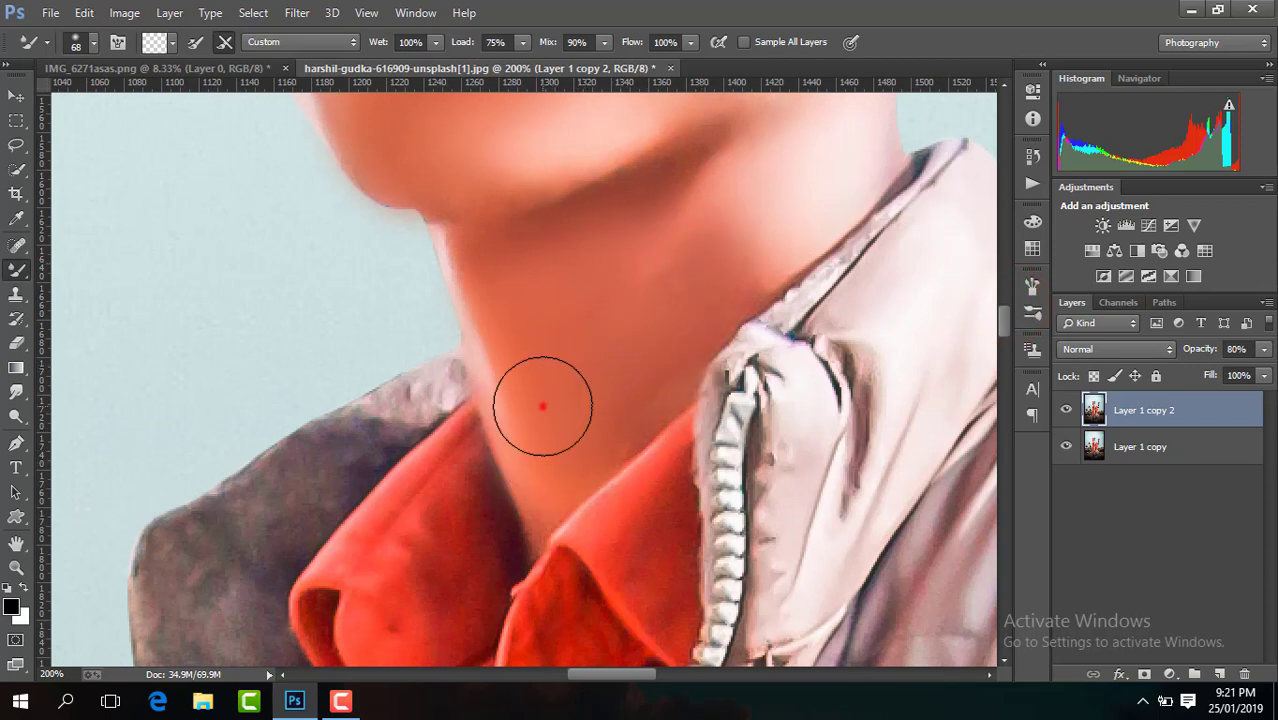
{"action": "left_click", "coordinate": [565, 440]}
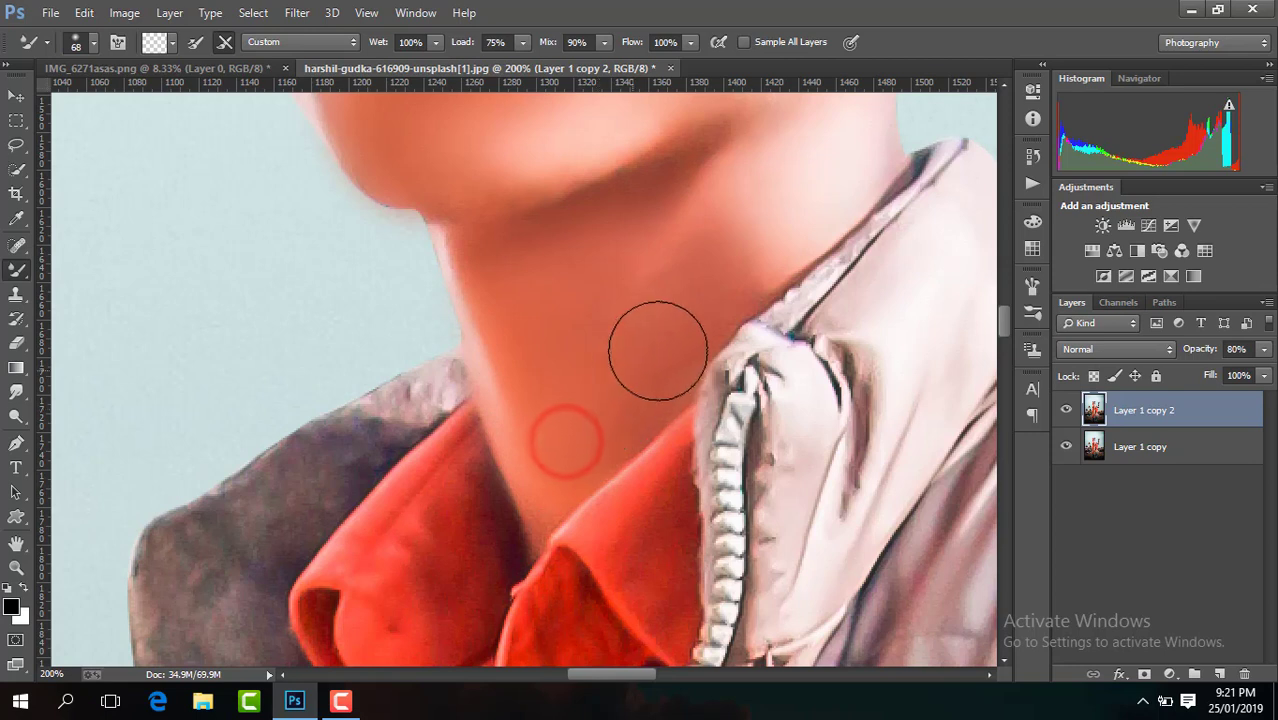
{"action": "left_click", "coordinate": [650, 319]}
{"action": "left_click", "coordinate": [741, 257]}
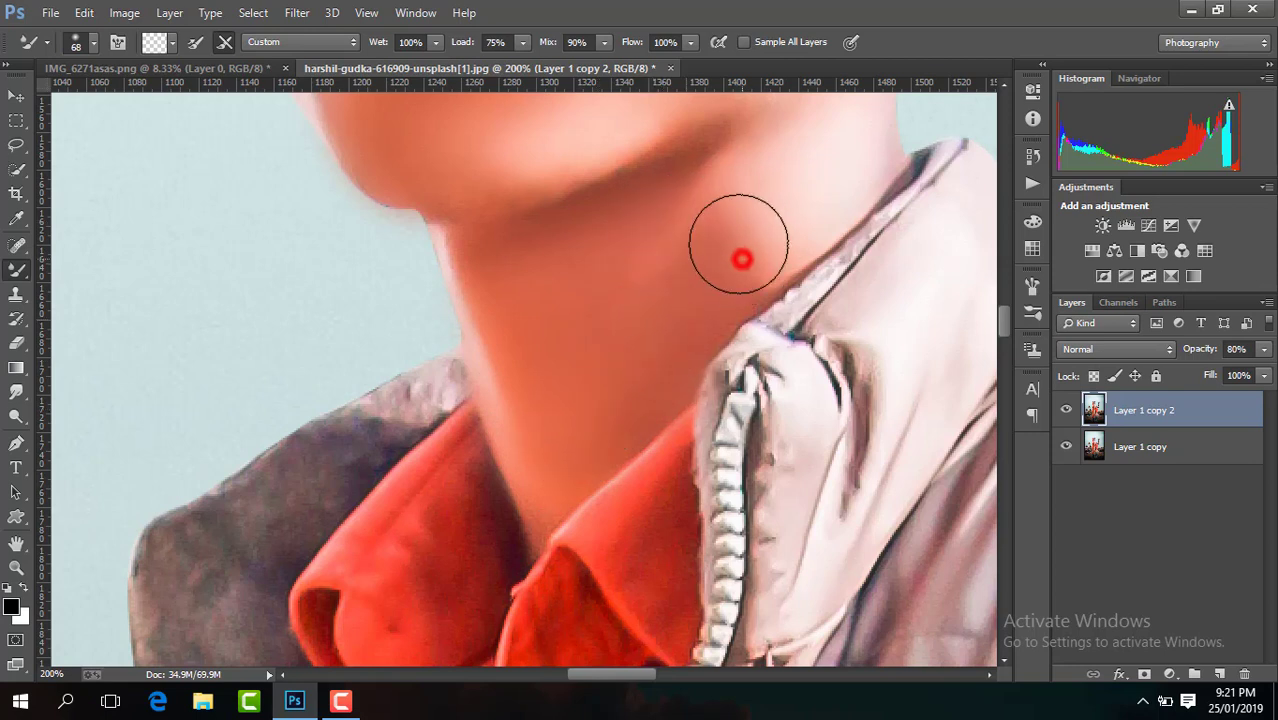
{"action": "left_click", "coordinate": [549, 450]}
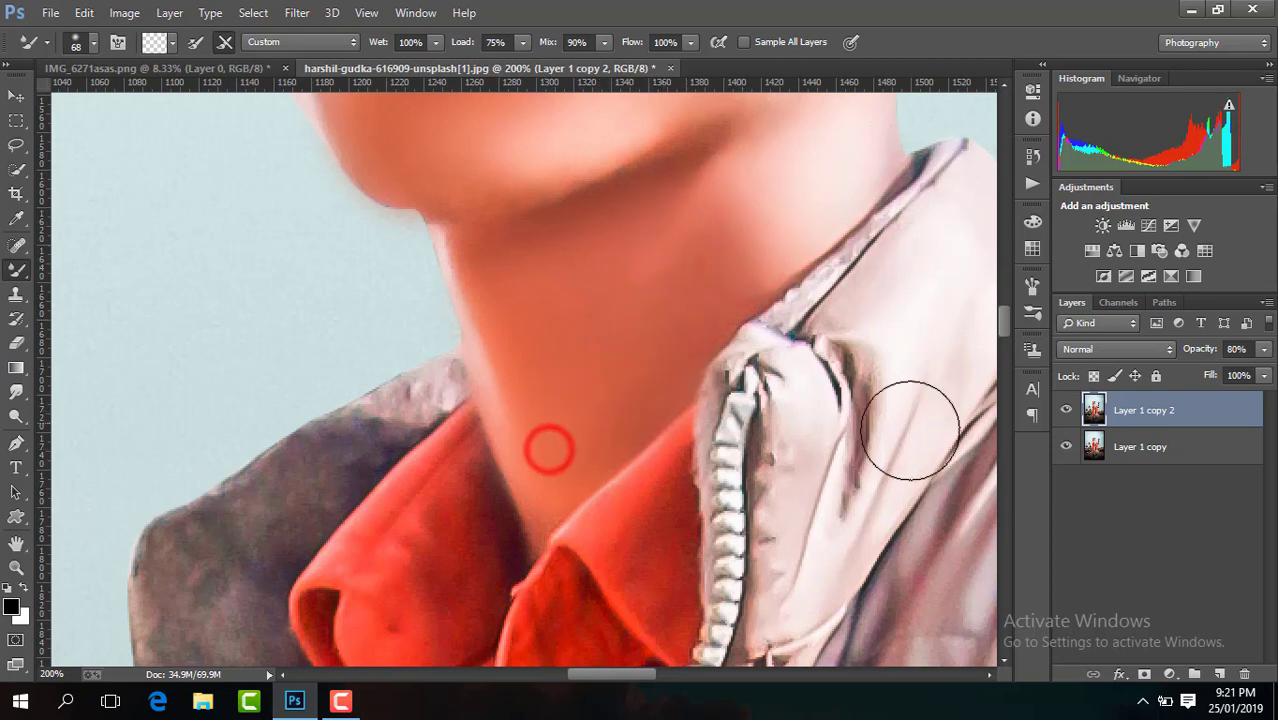
Smooth the cheek beside the nose, then reduce the Mixer Brush to 43 px.
{"action": "left_click_drag", "start_coordinate": [1001, 326], "coordinate": [999, 298]}
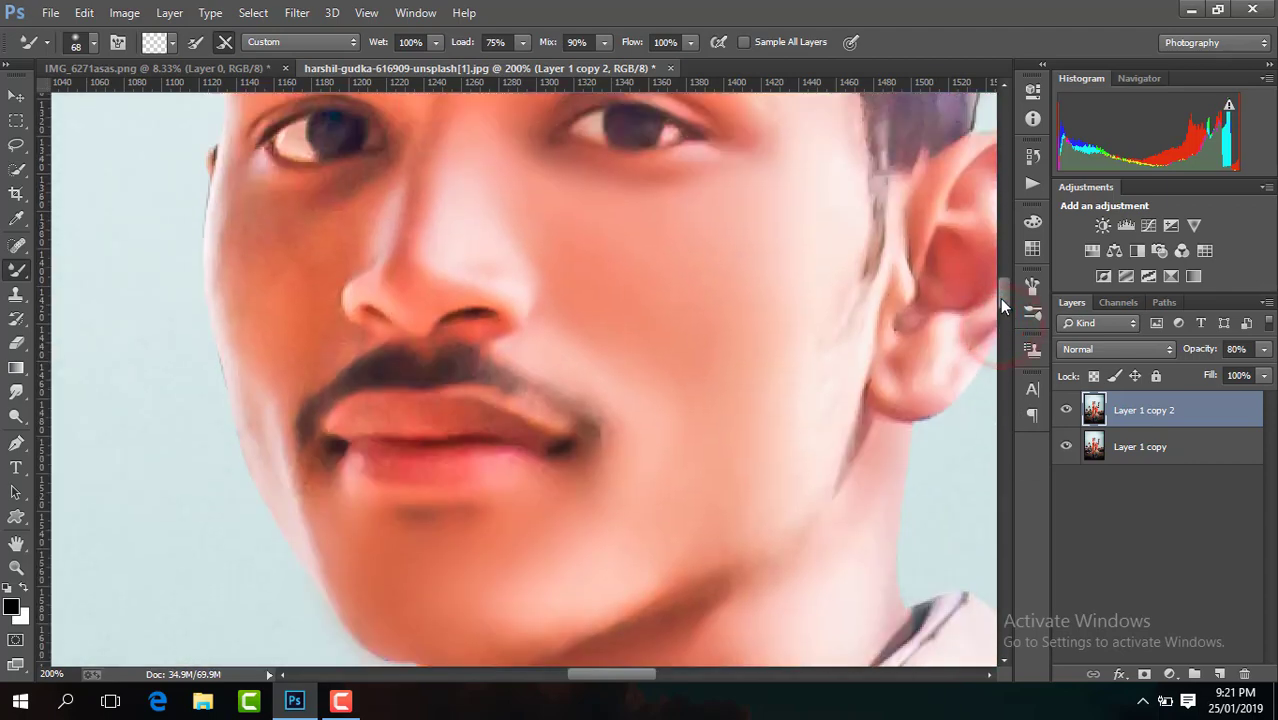
{"action": "left_click", "coordinate": [681, 372]}
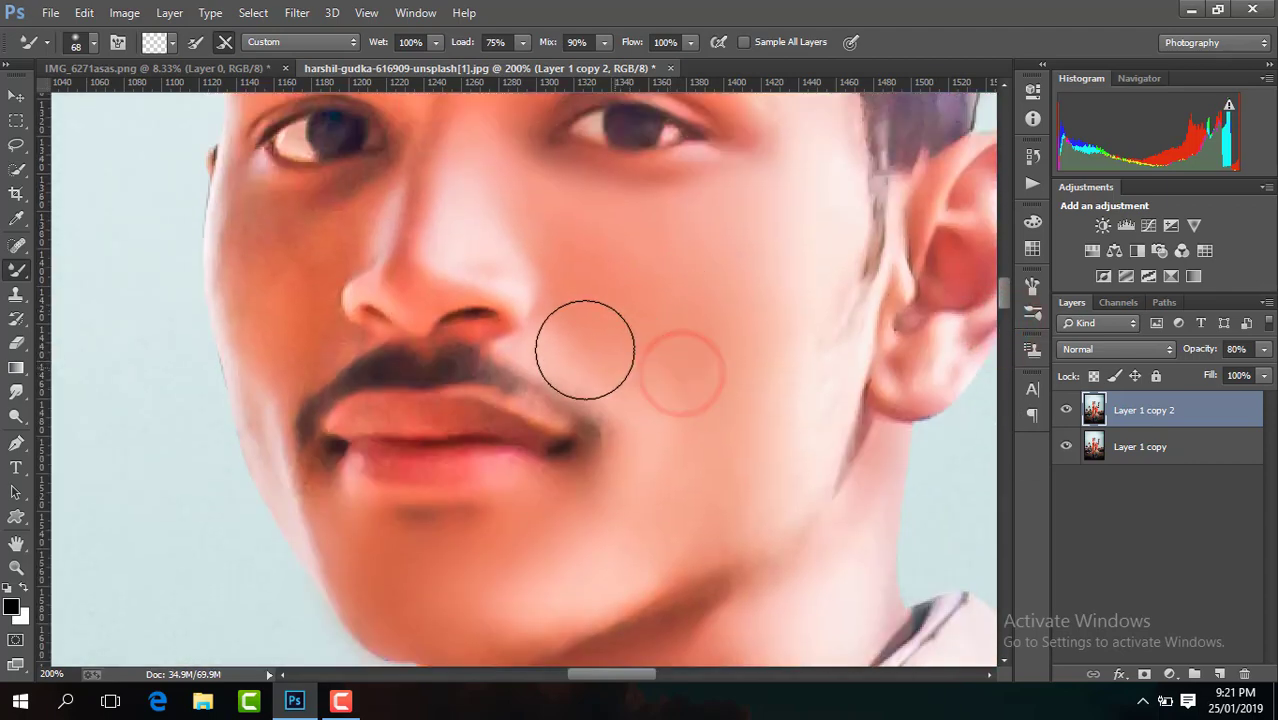
{"action": "left_click", "coordinate": [696, 424]}
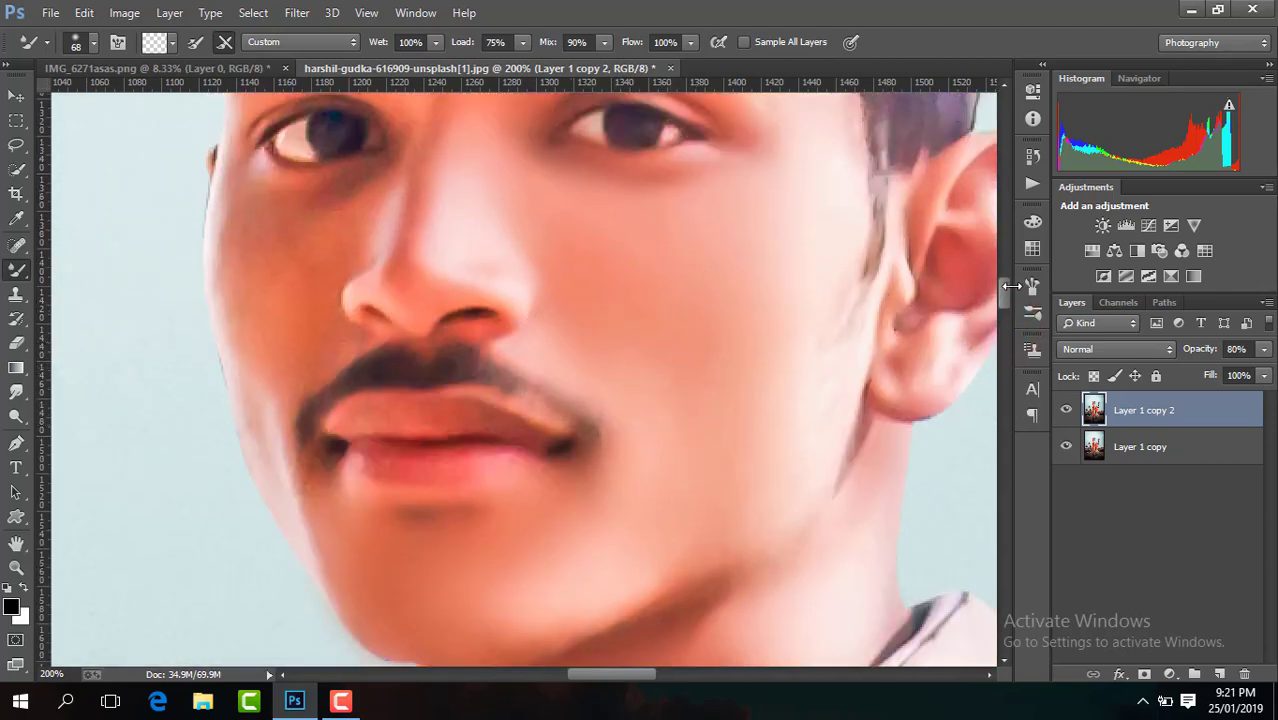
{"action": "left_click_drag", "start_coordinate": [1005, 302], "coordinate": [1003, 286]}
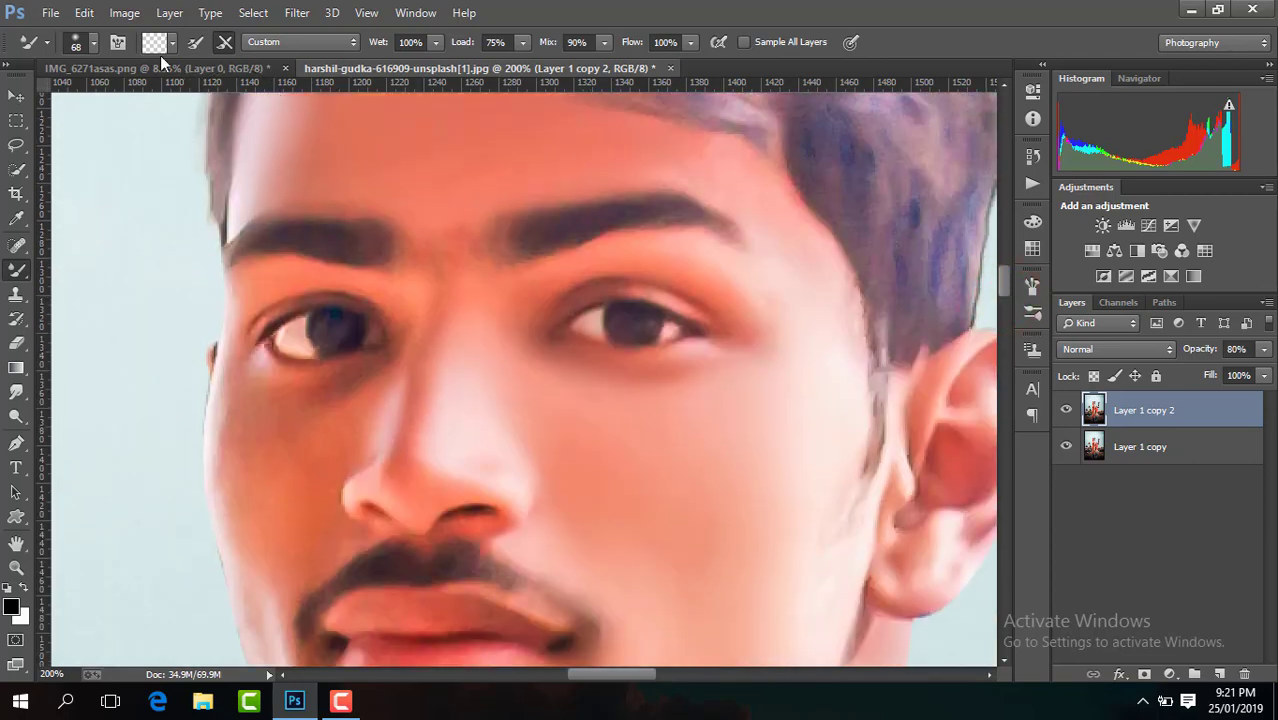
{"action": "left_click", "coordinate": [91, 44]}
{"action": "left_click", "coordinate": [125, 102]}
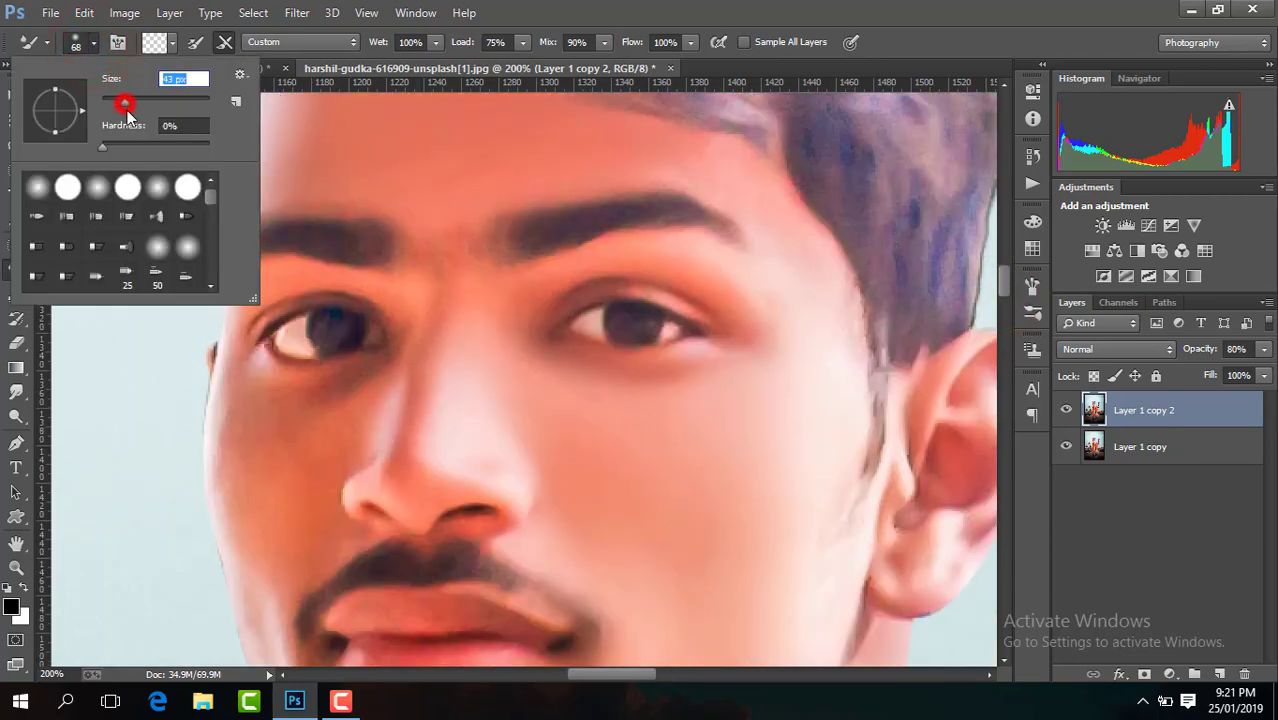
{"action": "left_click", "coordinate": [422, 433]}
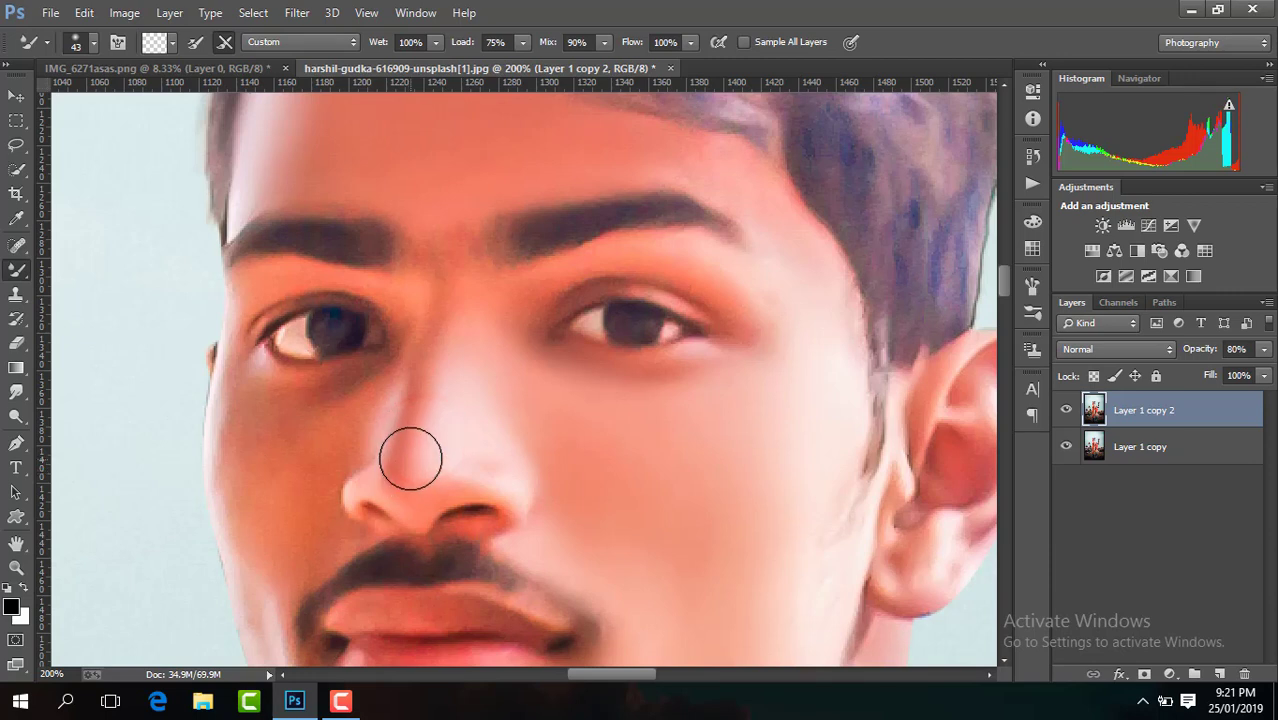
Smooth the nose bridge, under-eye area and left cheek.
{"action": "left_click_drag", "start_coordinate": [408, 457], "coordinate": [448, 320]}
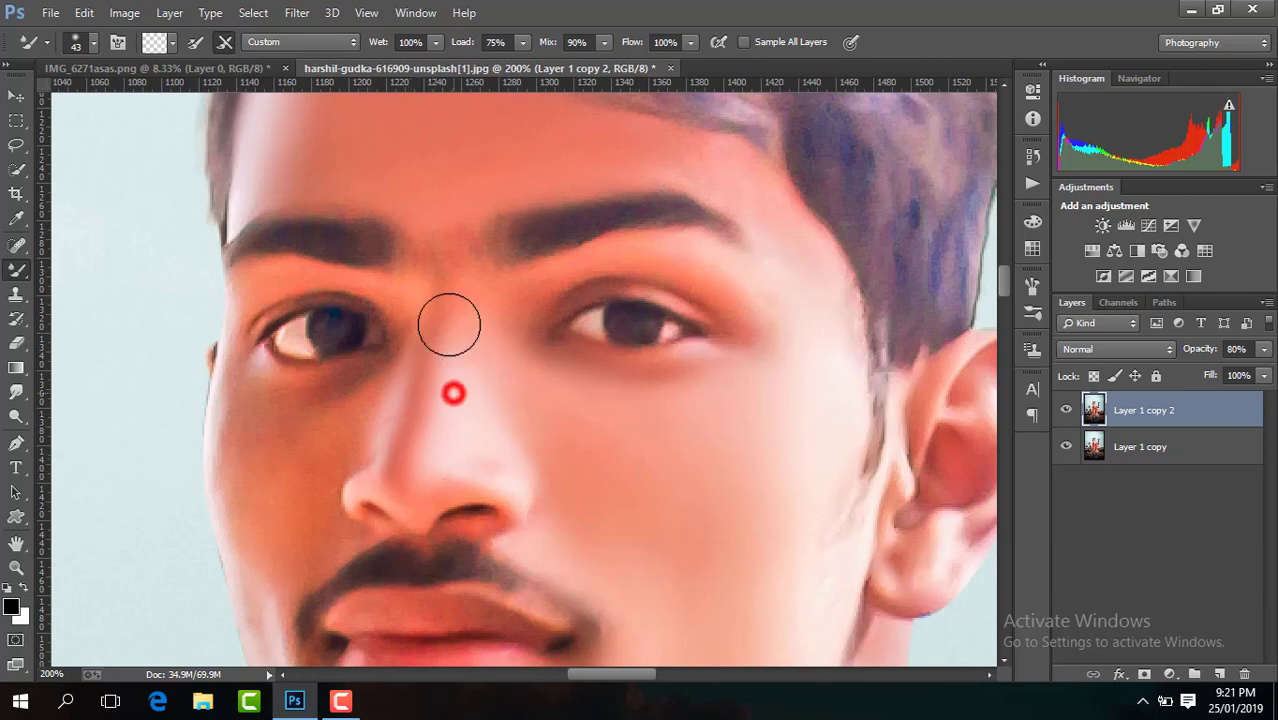
{"action": "left_click_drag", "start_coordinate": [556, 405], "coordinate": [507, 346]}
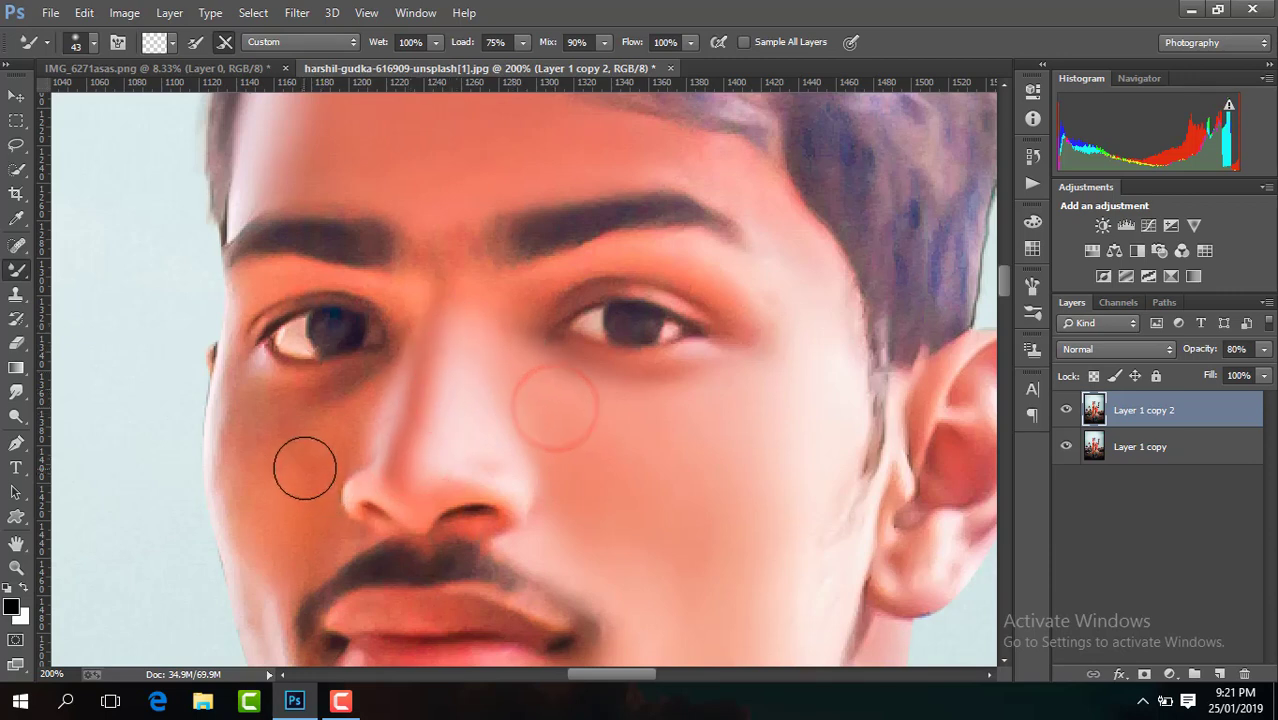
{"action": "mouse_move", "coordinate": [303, 466]}
{"action": "left_mouse_down"}
{"action": "mouse_move", "coordinate": [354, 403]}
{"action": "mouse_move", "coordinate": [244, 415]}
{"action": "left_mouse_up"}
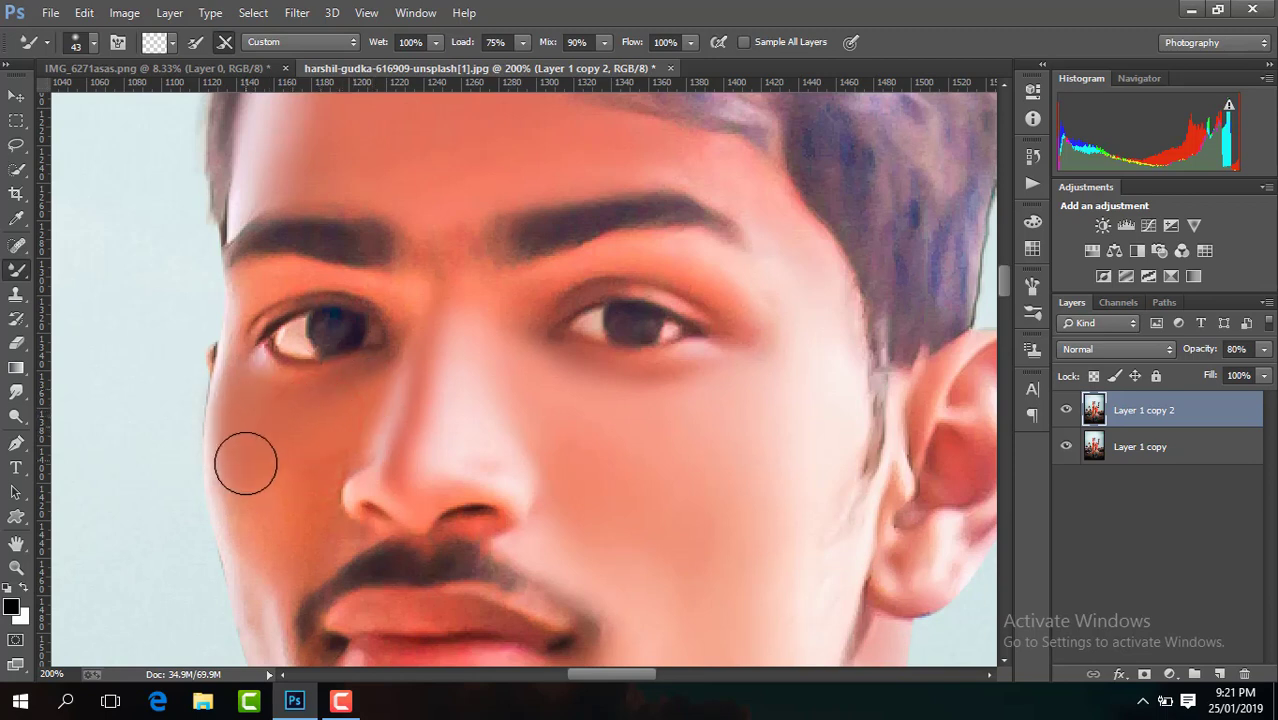
{"action": "mouse_move", "coordinate": [322, 420]}
{"action": "left_mouse_down"}
{"action": "mouse_move", "coordinate": [300, 448]}
{"action": "mouse_move", "coordinate": [291, 502]}
{"action": "left_mouse_up"}
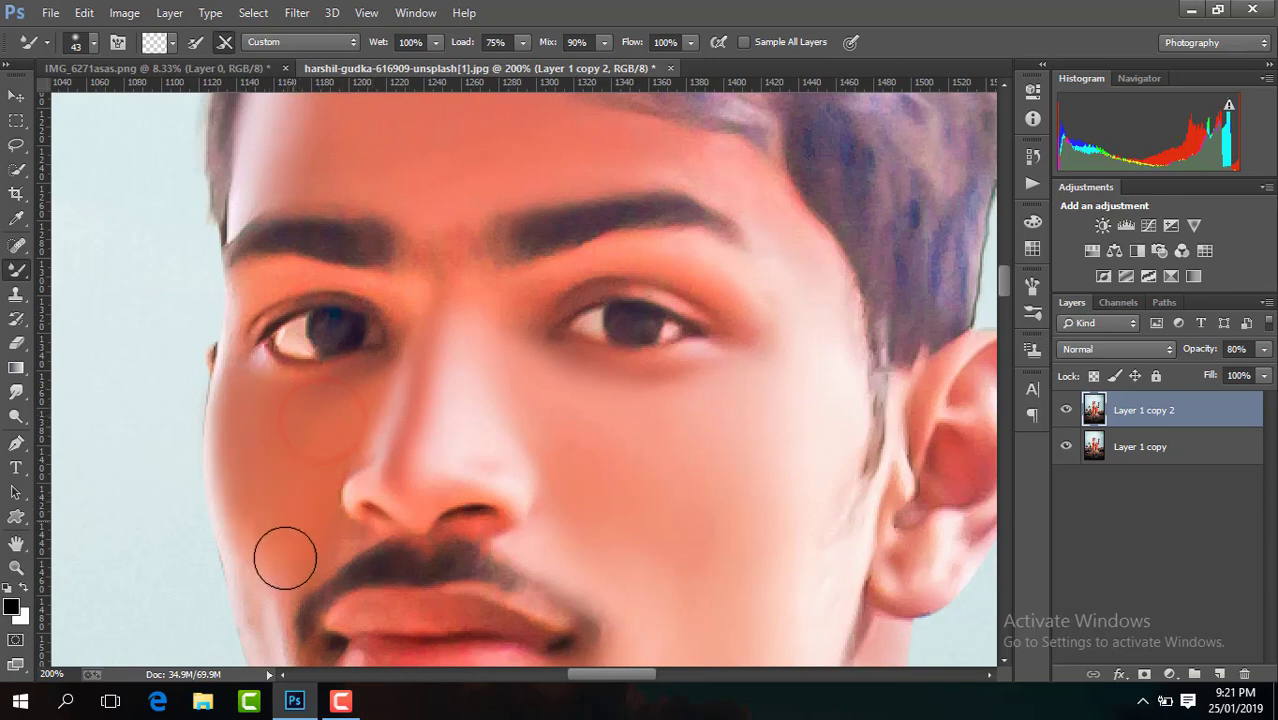
{"action": "mouse_move", "coordinate": [275, 545]}
{"action": "left_mouse_down"}
{"action": "mouse_move", "coordinate": [248, 519]}
{"action": "mouse_move", "coordinate": [251, 491]}
{"action": "left_mouse_up"}
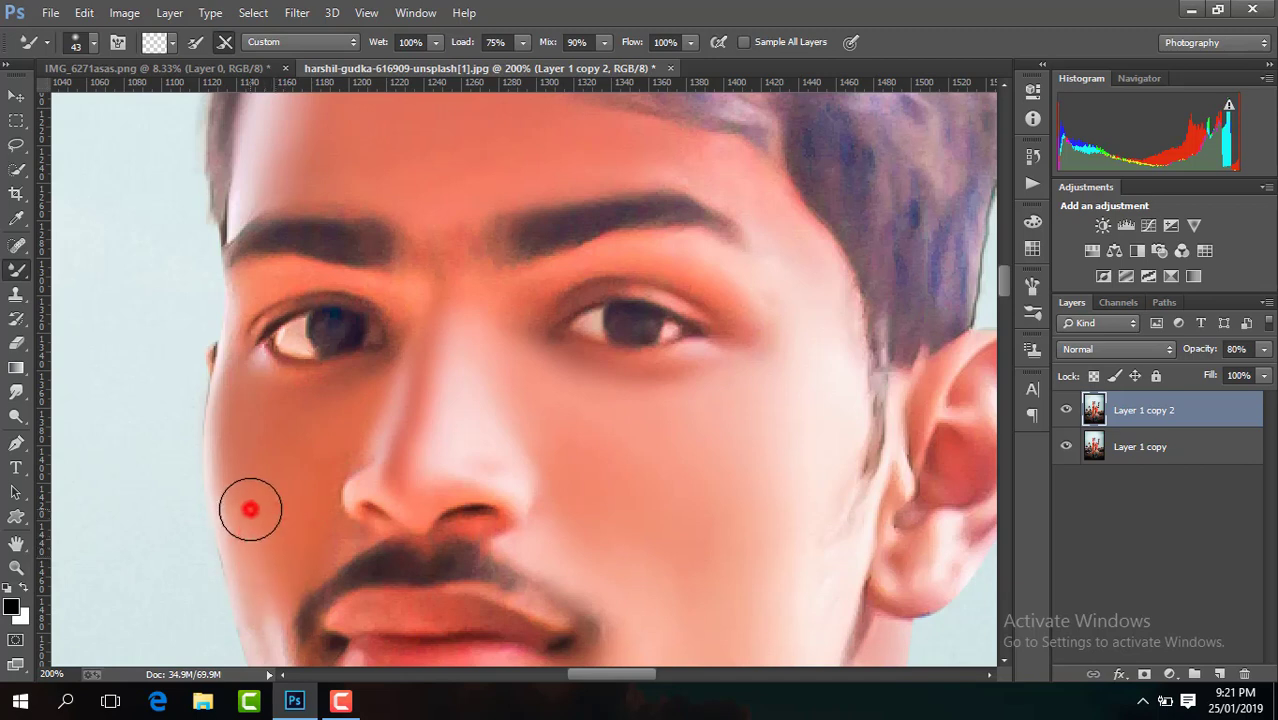
{"action": "left_click_drag", "start_coordinate": [257, 414], "coordinate": [263, 427]}
{"action": "left_click_drag", "start_coordinate": [306, 508], "coordinate": [308, 543]}
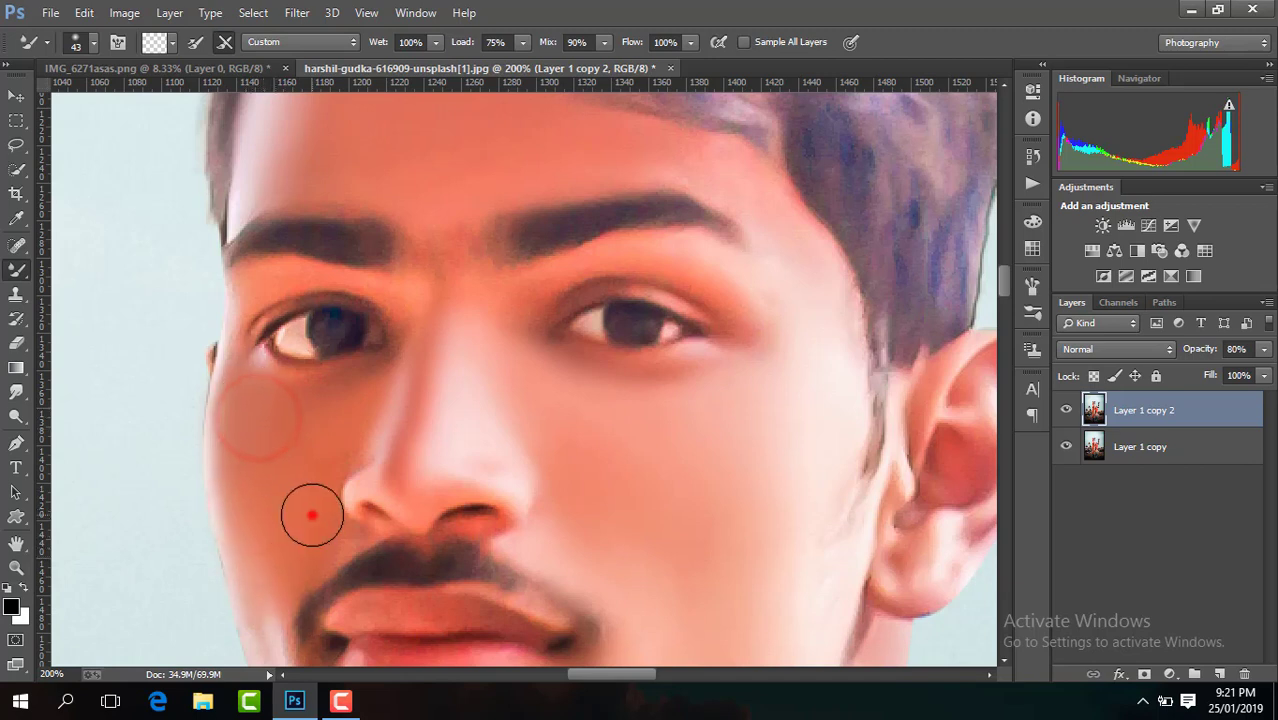
{"action": "left_click_drag", "start_coordinate": [309, 494], "coordinate": [320, 472]}
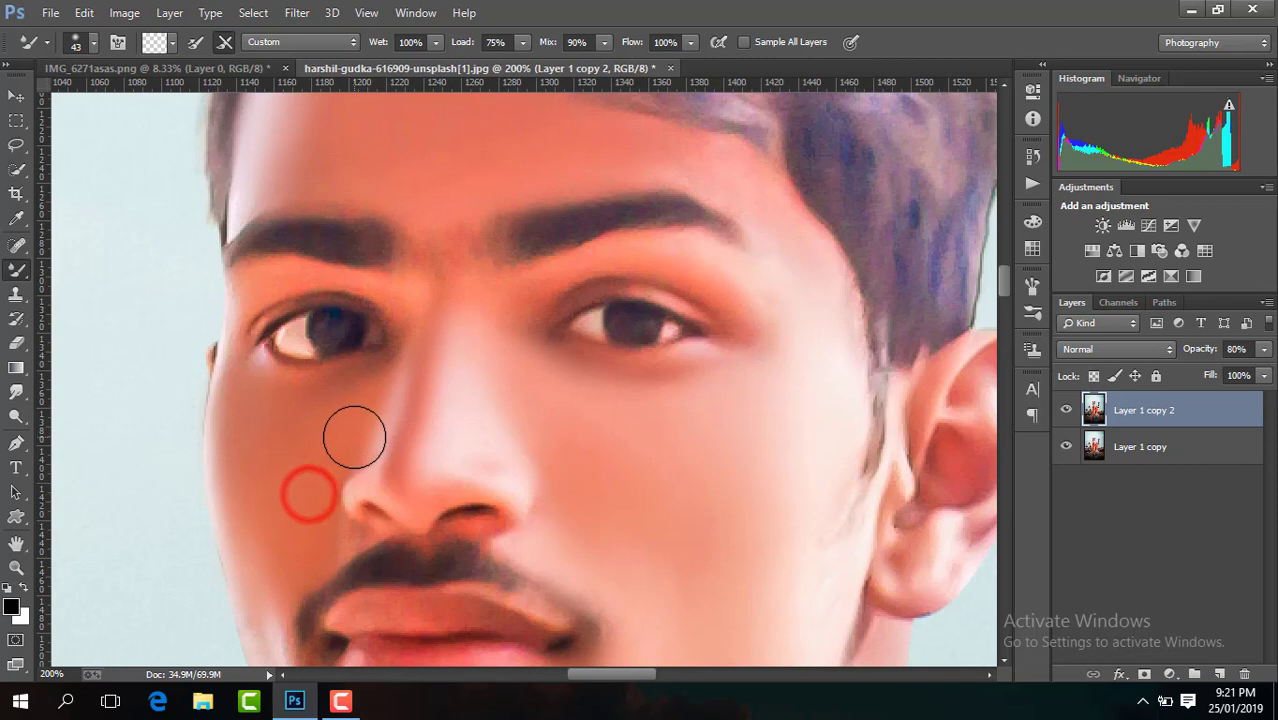
Smooth the forehead between the brows, the temple, the jawline and the lip corner.
{"action": "left_click_drag", "start_coordinate": [452, 256], "coordinate": [443, 254]}
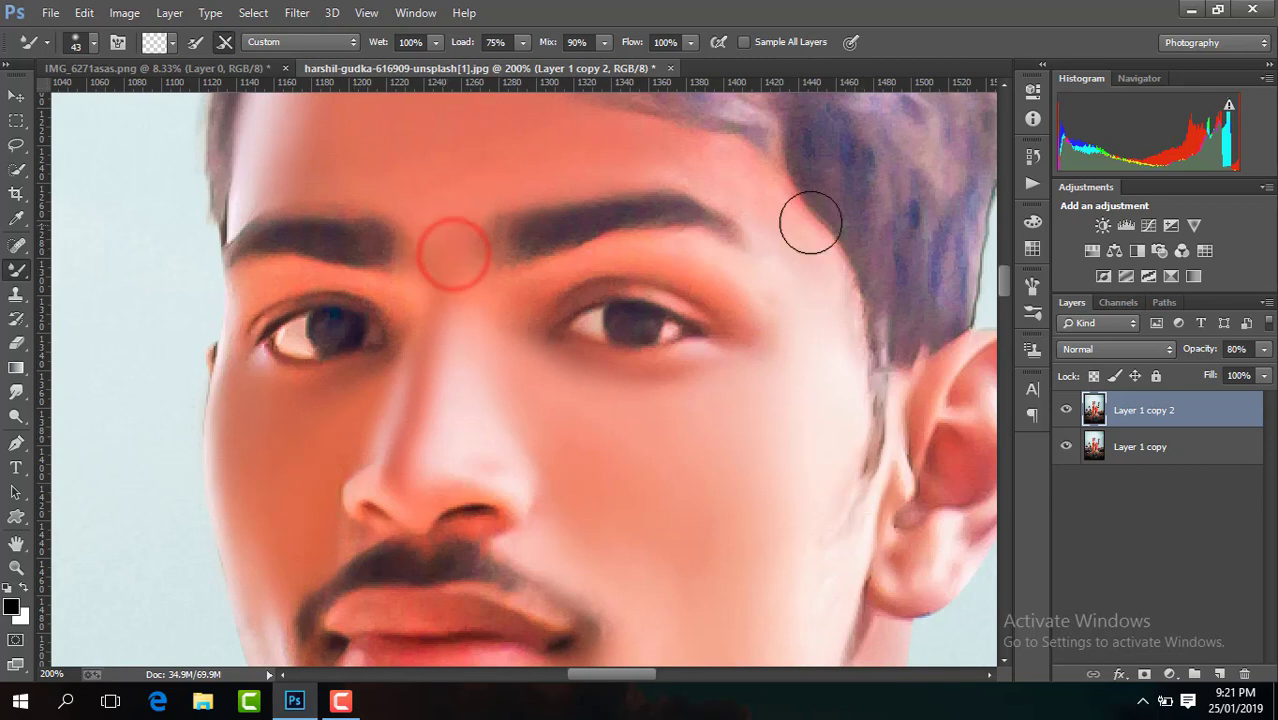
{"action": "left_click_drag", "start_coordinate": [648, 158], "coordinate": [758, 195]}
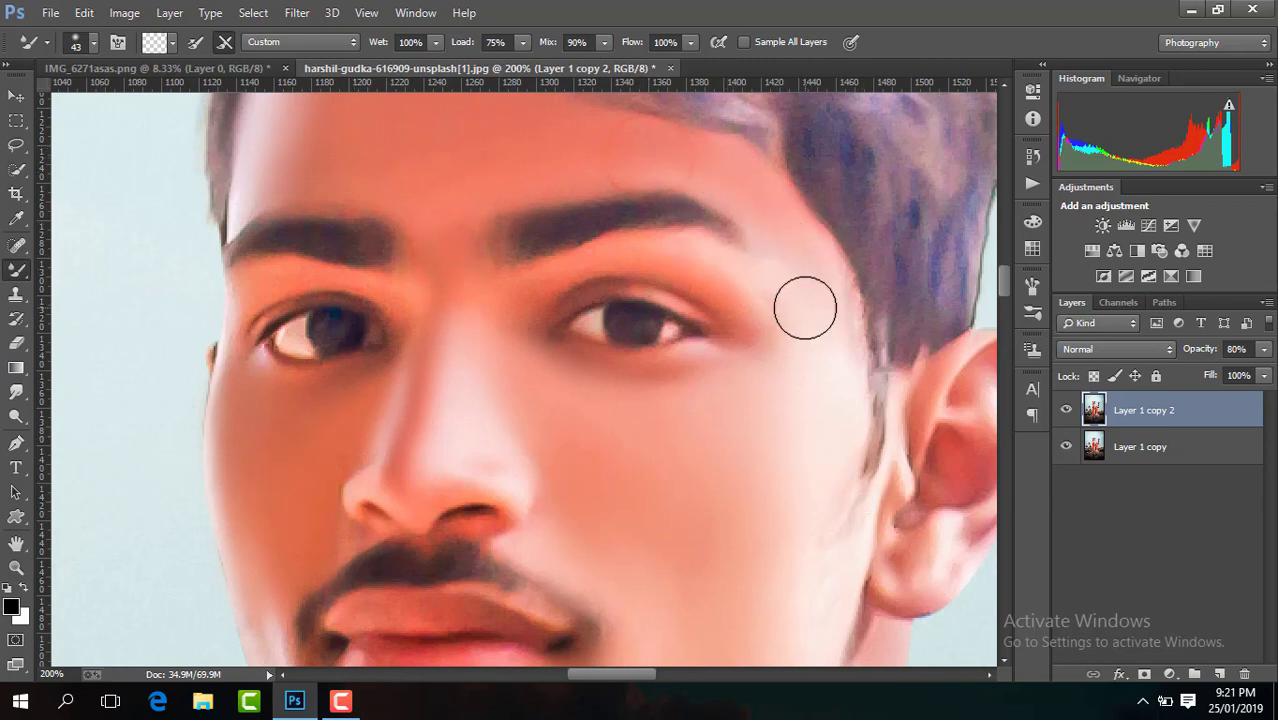
{"action": "left_click_drag", "start_coordinate": [805, 305], "coordinate": [793, 257]}
{"action": "left_click_drag", "start_coordinate": [1003, 278], "coordinate": [1005, 293]}
{"action": "left_click_drag", "start_coordinate": [262, 328], "coordinate": [271, 408]}
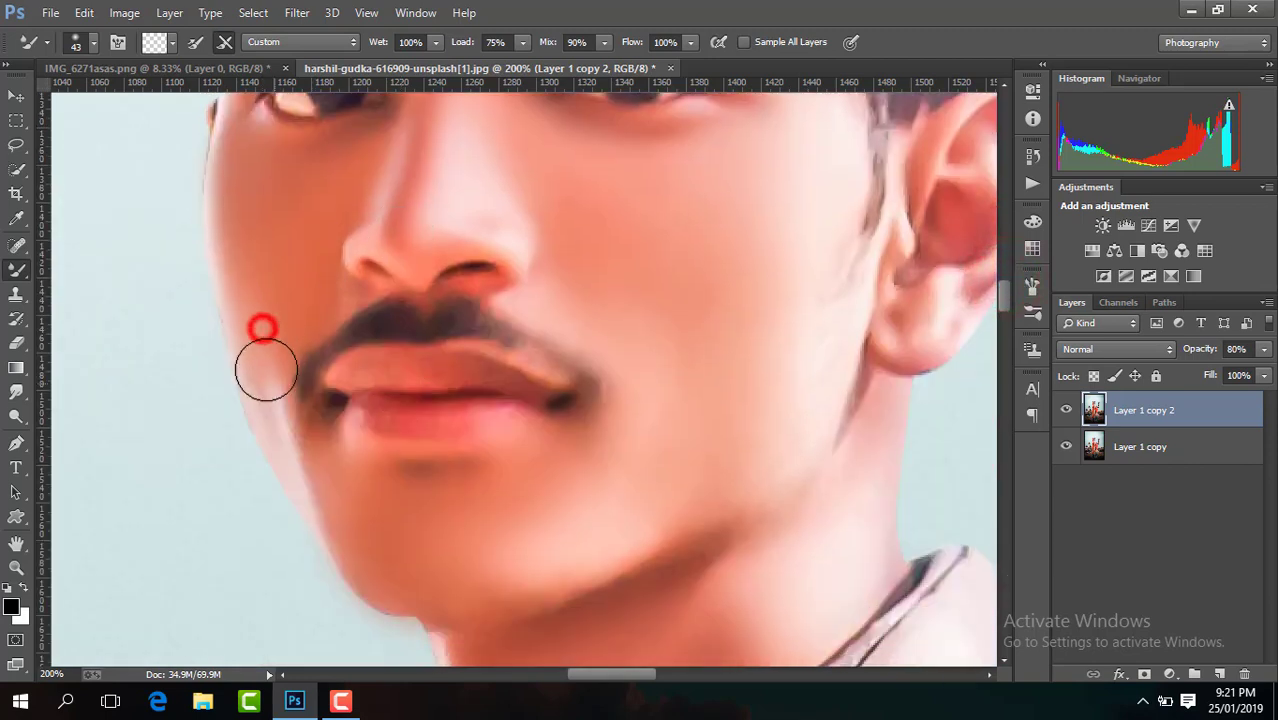
{"action": "left_click_drag", "start_coordinate": [331, 491], "coordinate": [318, 475]}
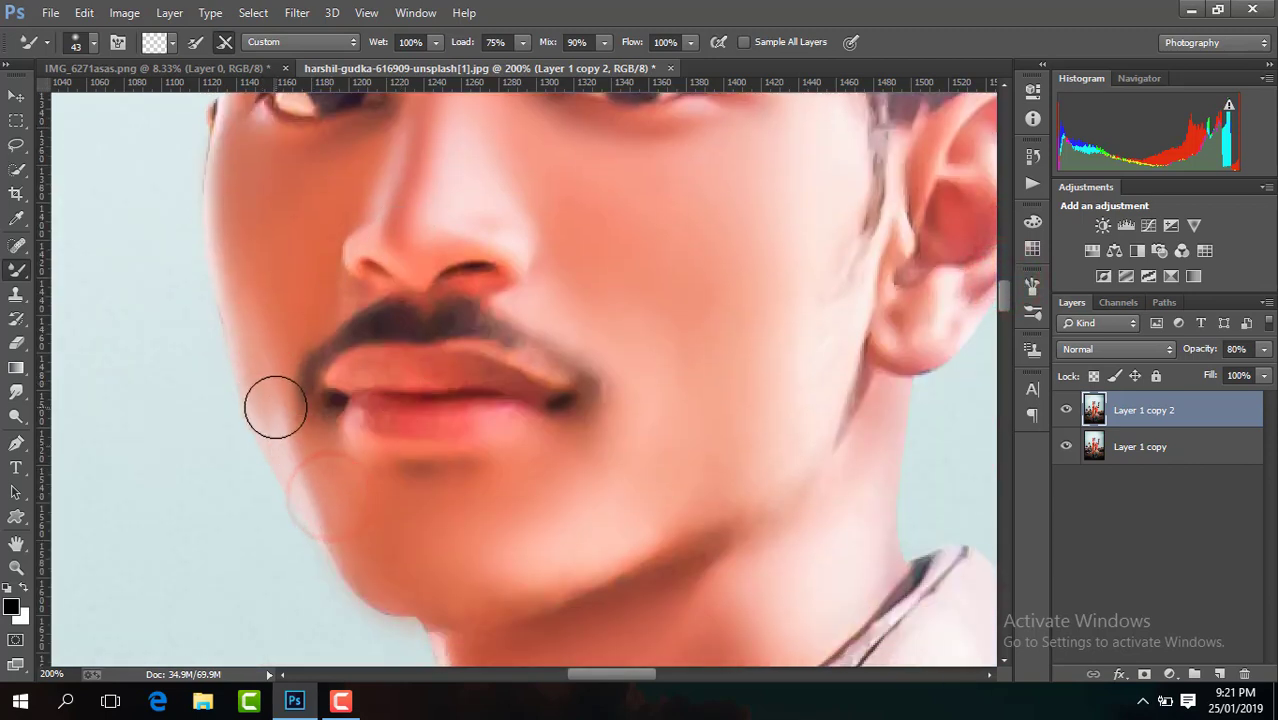
{"action": "left_click_drag", "start_coordinate": [271, 402], "coordinate": [279, 411]}
{"action": "key", "text": "ctrl+minus"}
{"action": "key", "text": "ctrl+minus"}
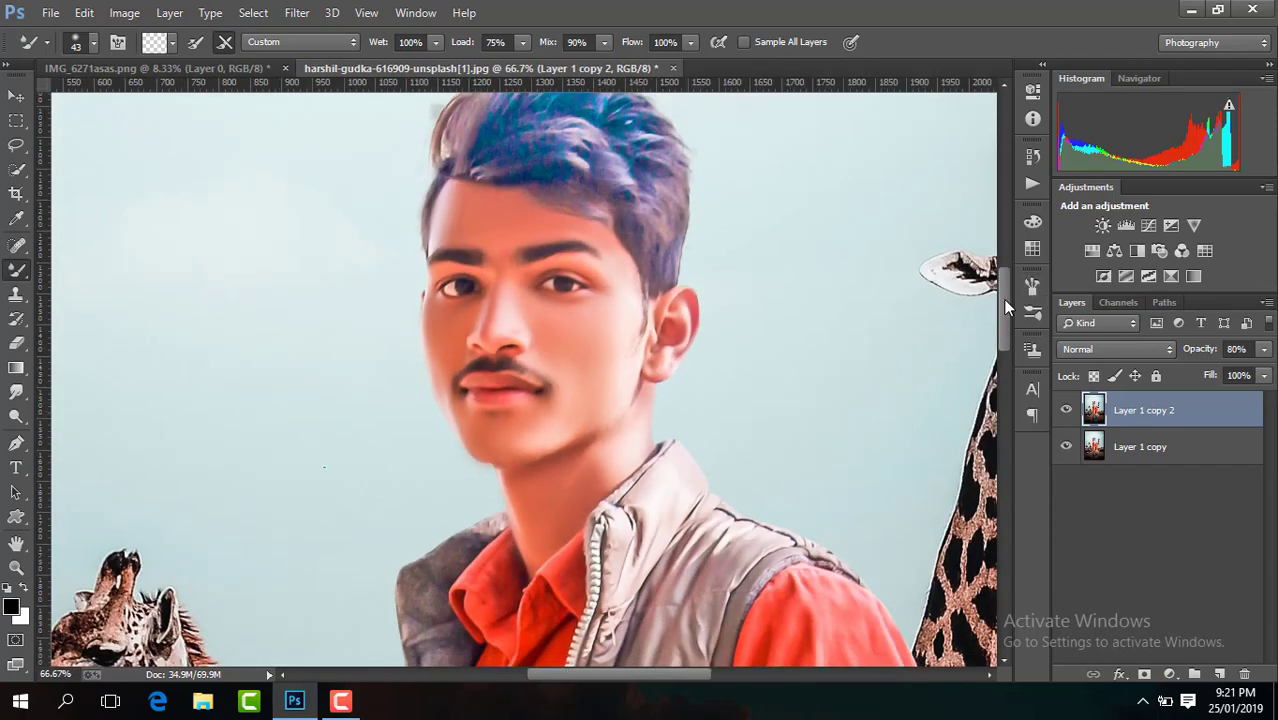
Enlarge the Mixer Brush to 111 px.
{"action": "left_click_drag", "start_coordinate": [1004, 301], "coordinate": [995, 436]}
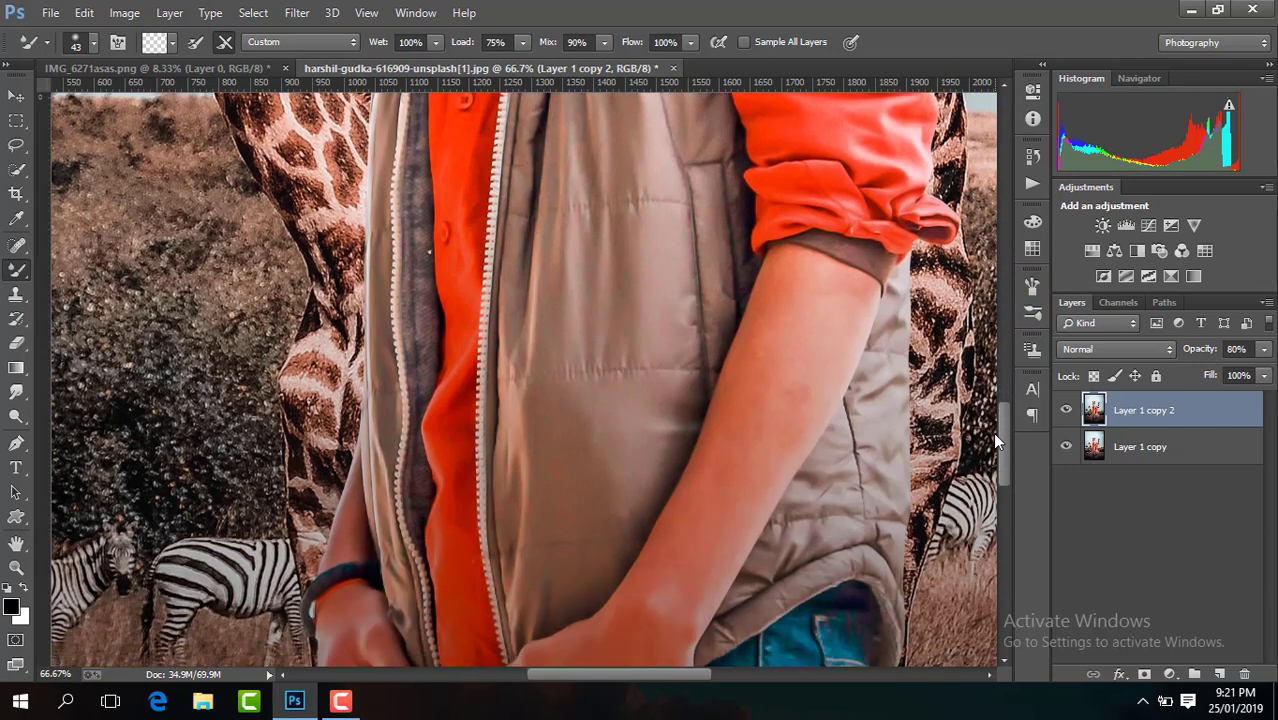
{"action": "left_click", "coordinate": [93, 48]}
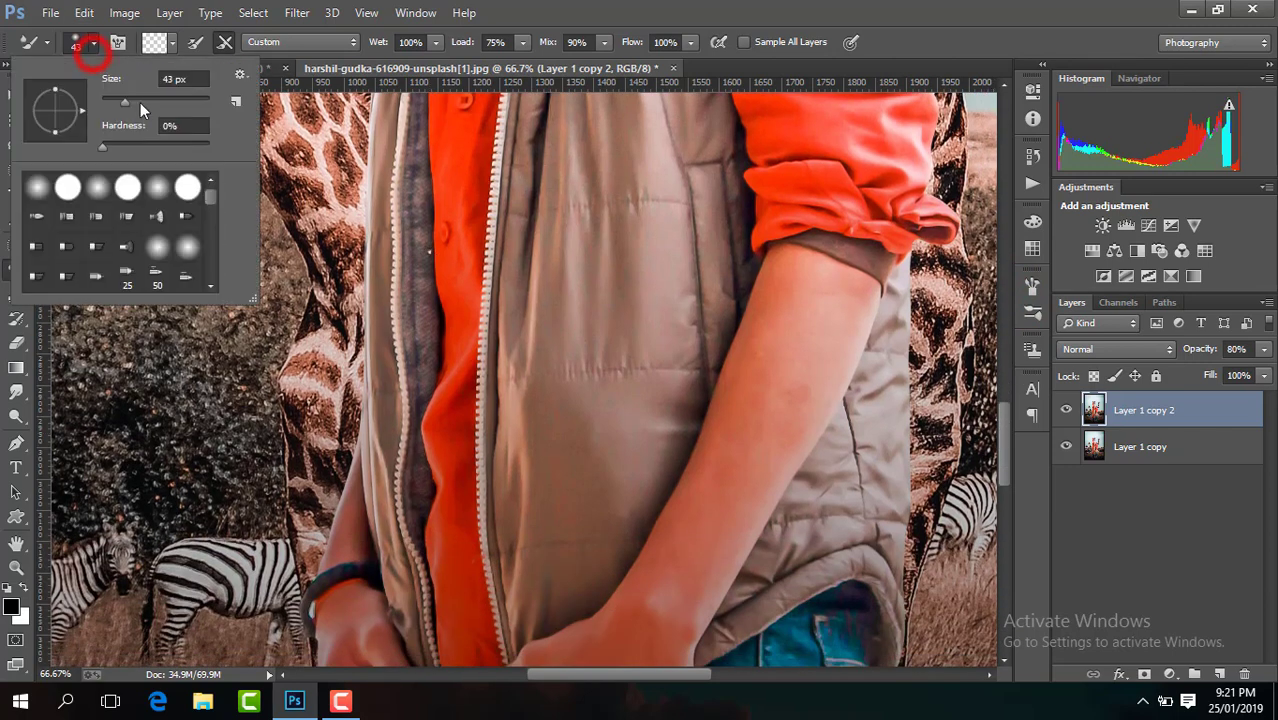
{"action": "left_click", "coordinate": [158, 103]}
{"action": "left_click", "coordinate": [778, 340]}
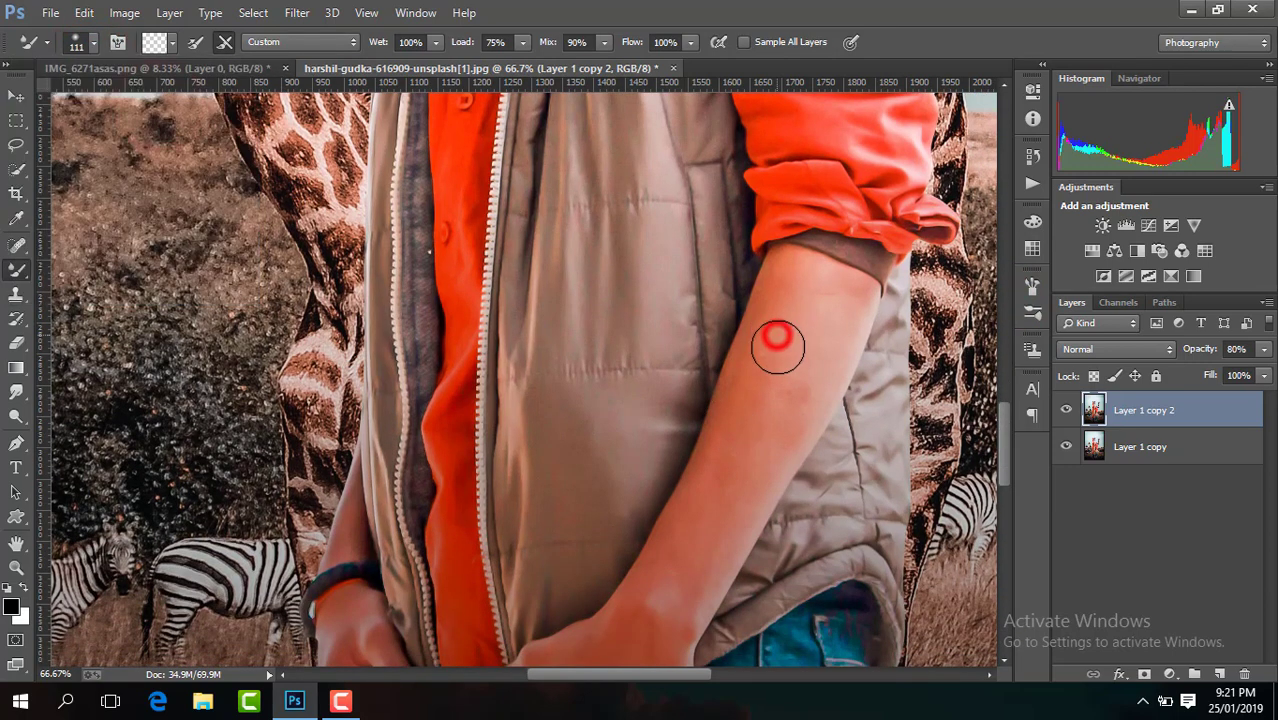
Blend the skin along the man's upper arm and forearm.
{"action": "mouse_move", "coordinate": [778, 340]}
{"action": "left_mouse_down"}
{"action": "mouse_move", "coordinate": [790, 285]}
{"action": "mouse_move", "coordinate": [713, 493]}
{"action": "left_mouse_up"}
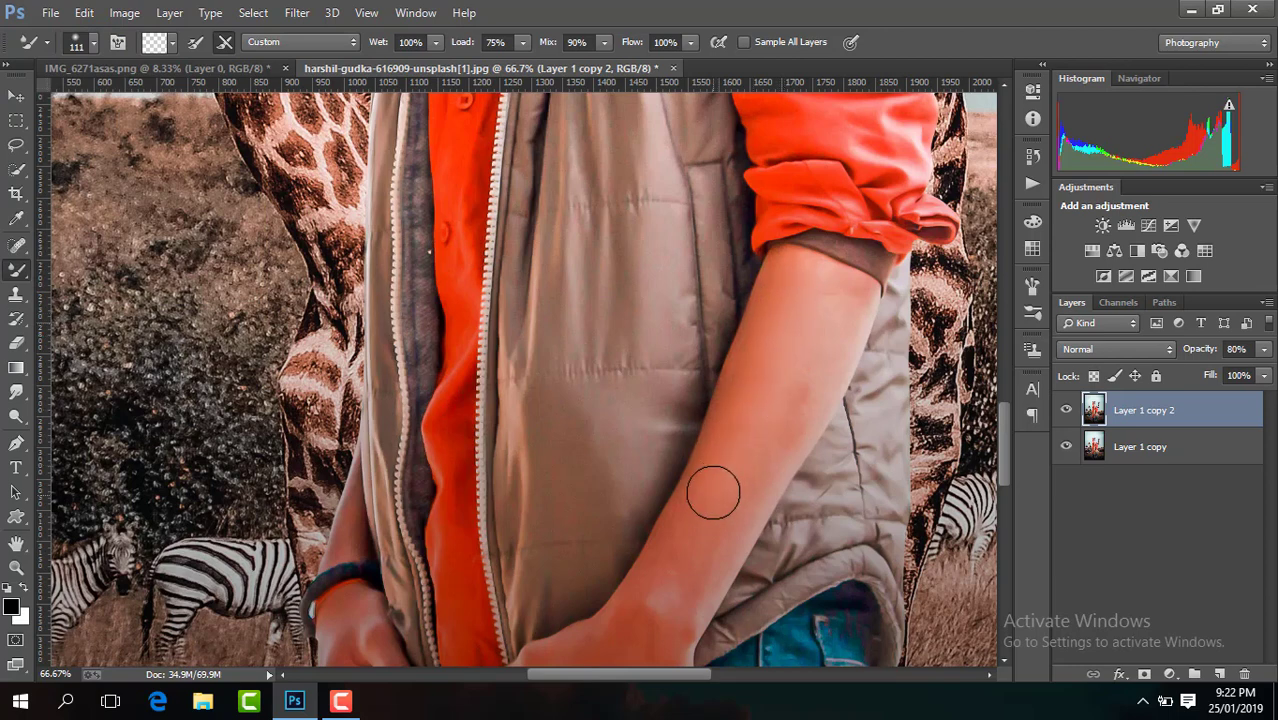
{"action": "left_click_drag", "start_coordinate": [764, 412], "coordinate": [813, 335]}
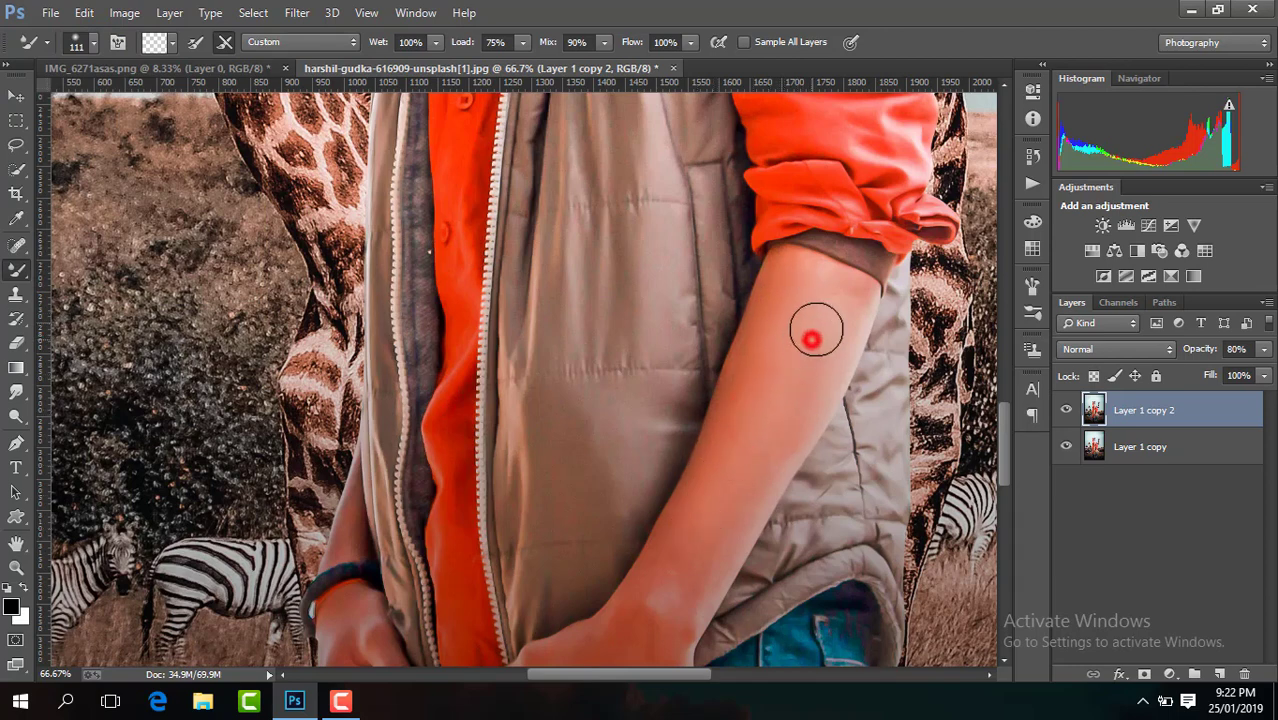
{"action": "left_click_drag", "start_coordinate": [767, 428], "coordinate": [645, 612]}
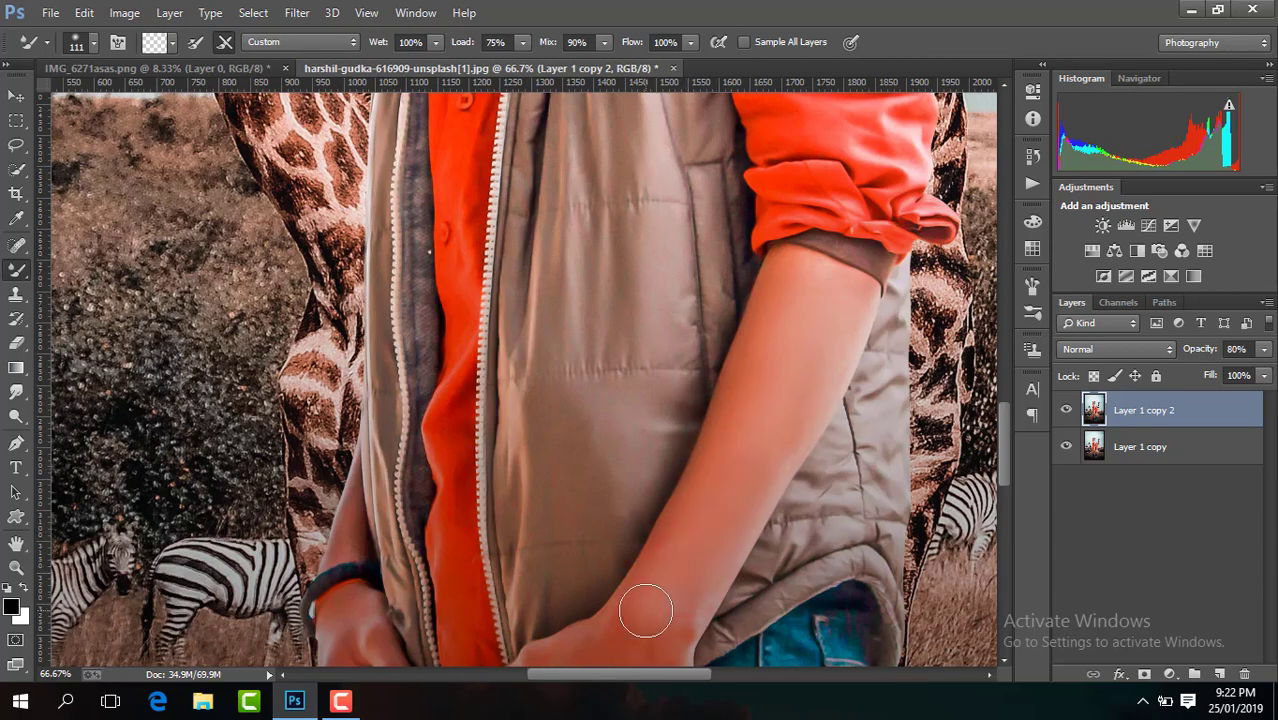
{"action": "left_click_drag", "start_coordinate": [999, 427], "coordinate": [998, 459]}
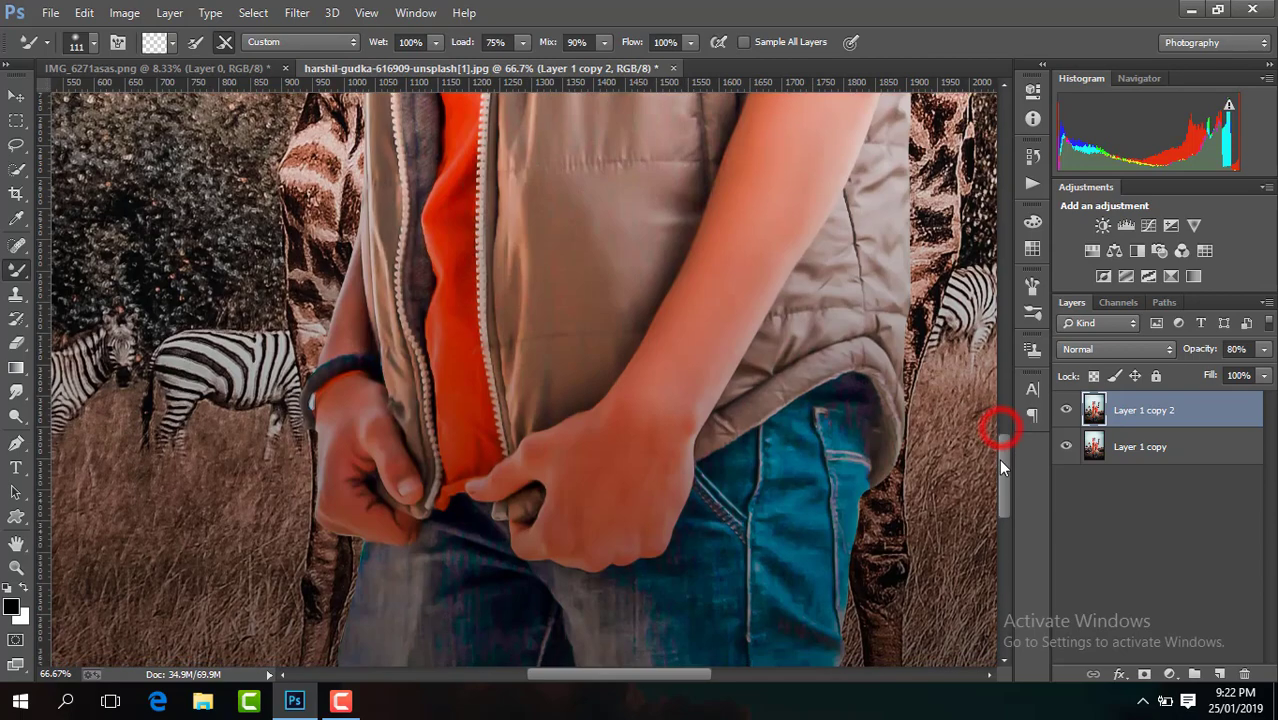
{"action": "mouse_move", "coordinate": [664, 424]}
{"action": "left_mouse_down"}
{"action": "mouse_move", "coordinate": [634, 509]}
{"action": "mouse_move", "coordinate": [608, 508]}
{"action": "mouse_move", "coordinate": [625, 449]}
{"action": "mouse_move", "coordinate": [596, 469]}
{"action": "mouse_move", "coordinate": [586, 454]}
{"action": "mouse_move", "coordinate": [596, 522]}
{"action": "mouse_move", "coordinate": [645, 449]}
{"action": "mouse_move", "coordinate": [656, 399]}
{"action": "left_mouse_up"}
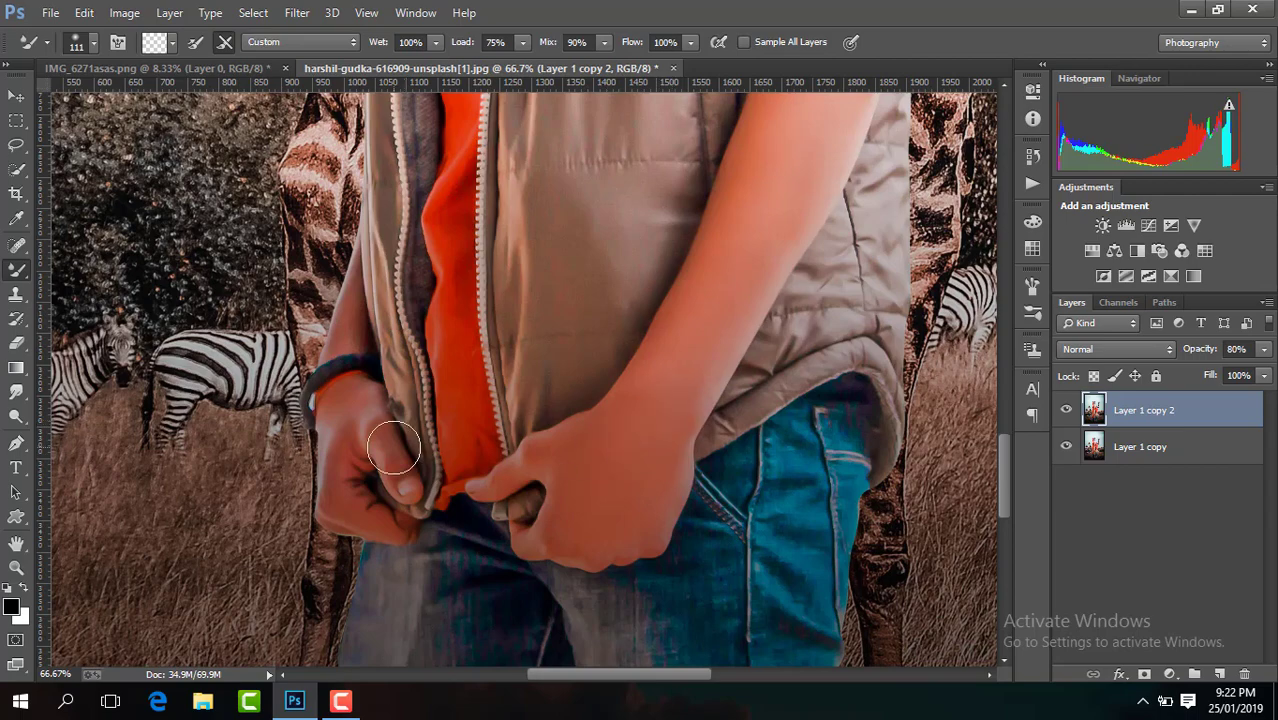
{"action": "key", "text": "ctrl+minus"}
{"action": "key", "text": "ctrl+minus"}
{"action": "key", "text": "ctrl+minus"}
{"action": "key", "text": "ctrl+minus"}
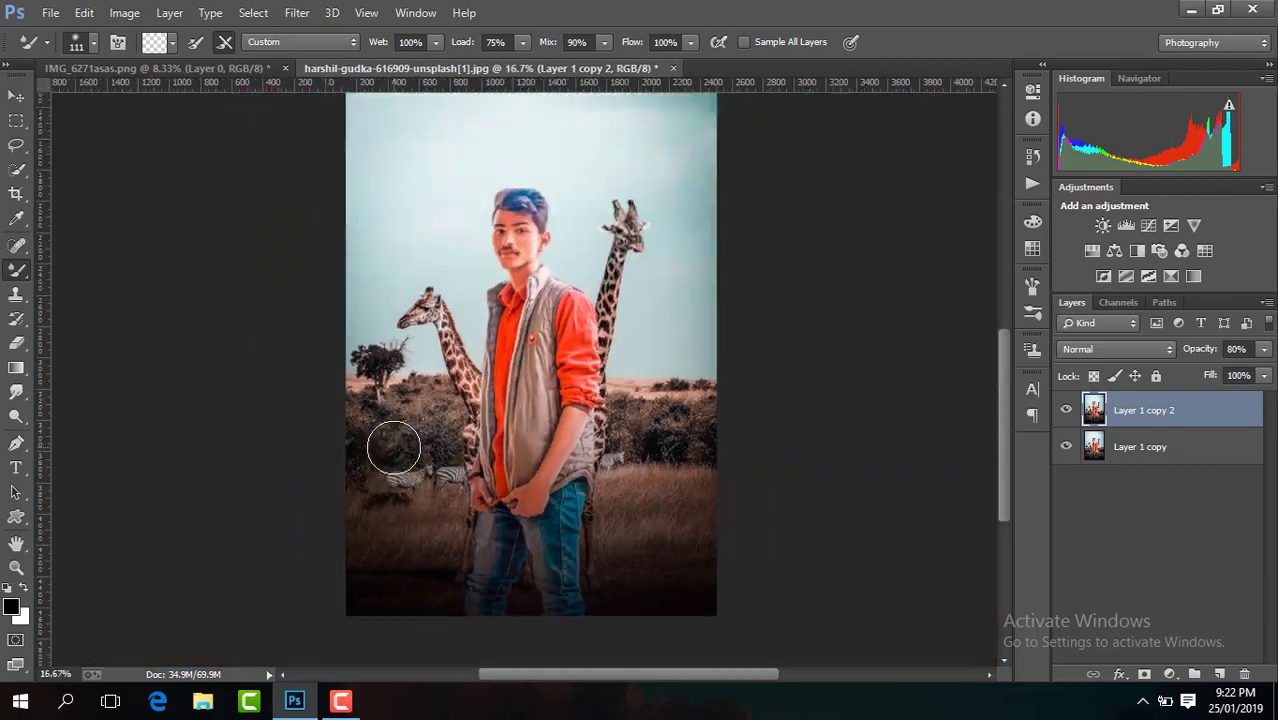
{"action": "key", "text": "ctrl+minus"}
Merge the visible layers and duplicate the result as Layer 1 copy 3.
{"action": "left_click", "coordinate": [1066, 410]}
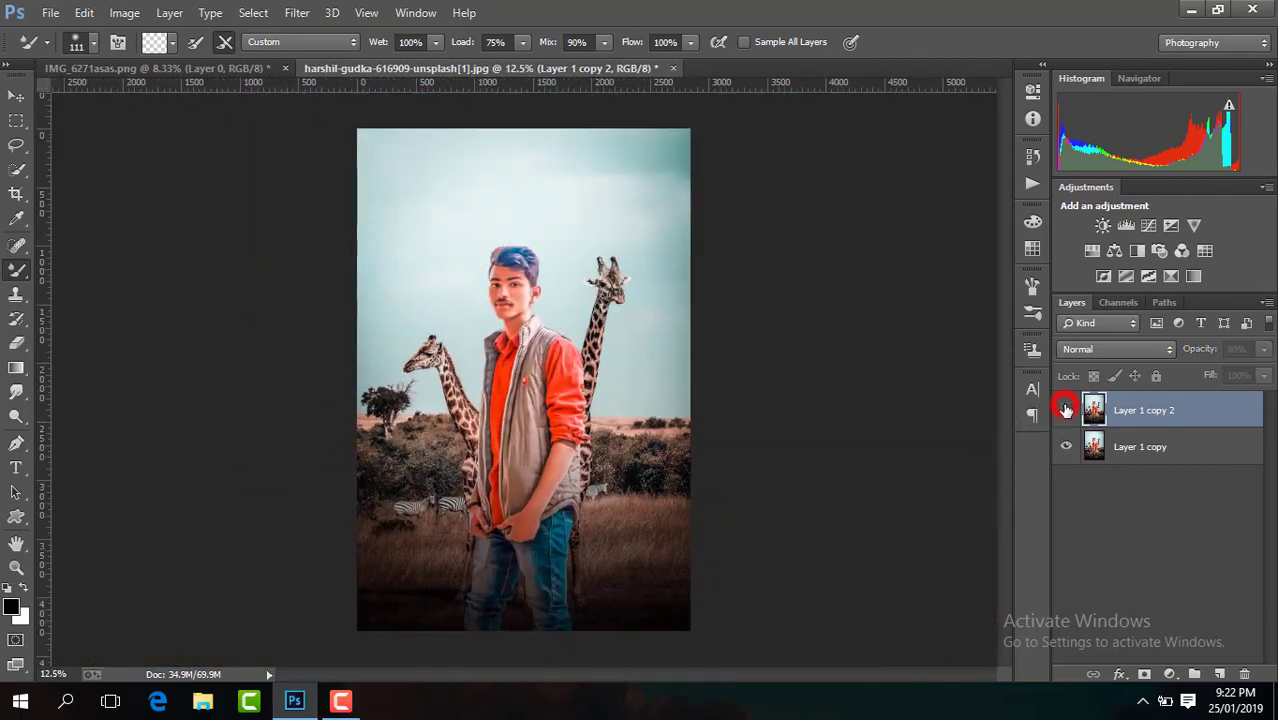
{"action": "left_click", "coordinate": [1066, 410]}
{"action": "right_click", "coordinate": [1066, 410]}
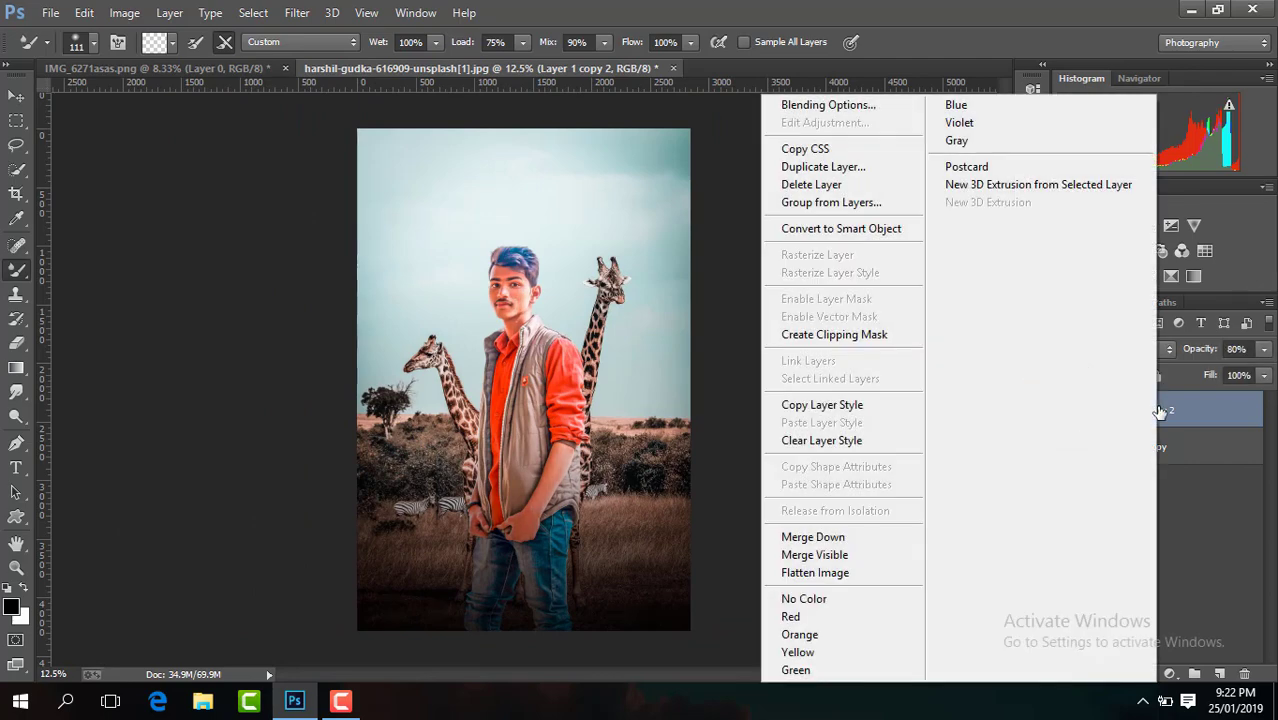
{"action": "left_click", "coordinate": [862, 555]}
{"action": "key", "text": "ctrl+j"}
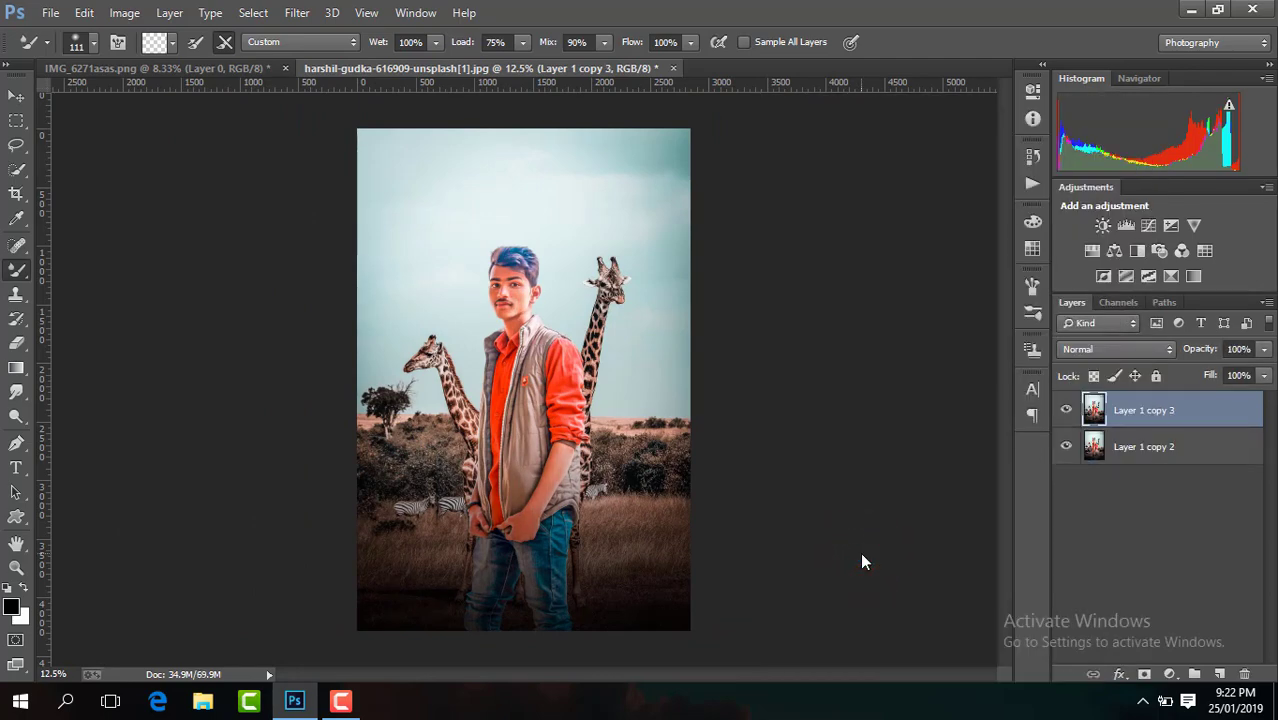
Add a Selective Color adjustment layer with Reds Black -10 and Blacks Black +3.
{"action": "left_click", "coordinate": [1170, 675]}
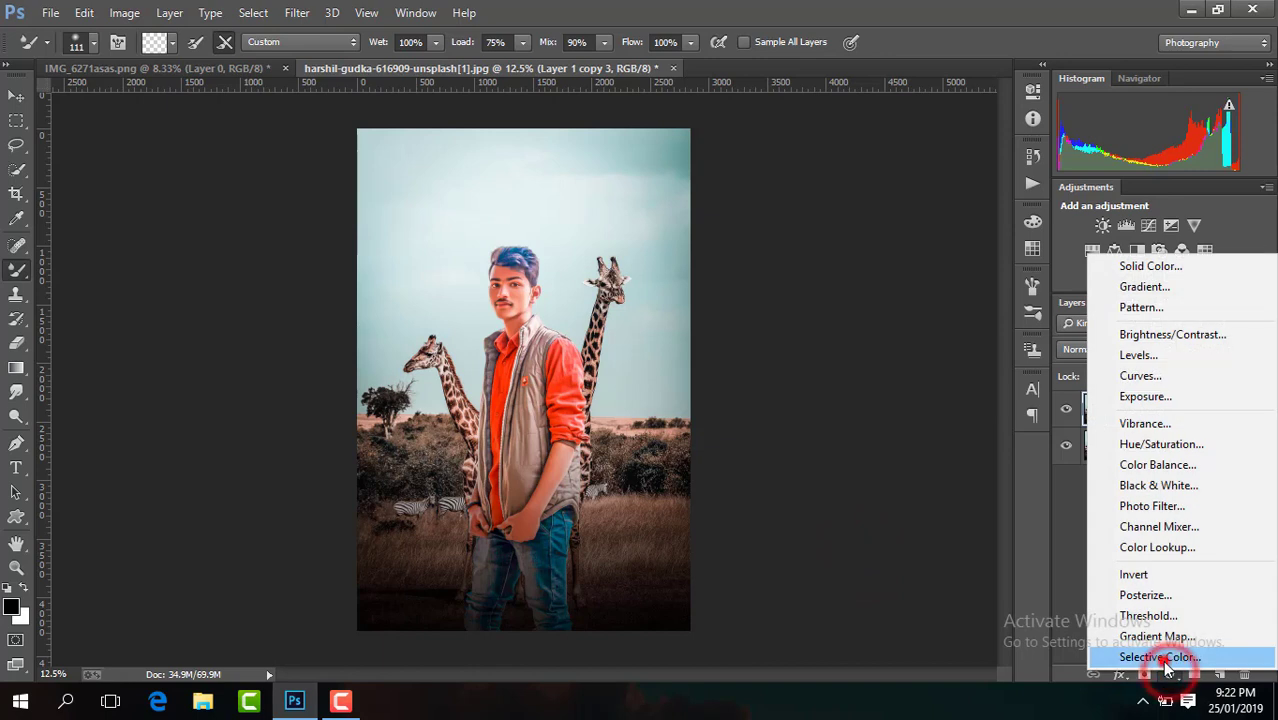
{"action": "left_click", "coordinate": [1160, 657]}
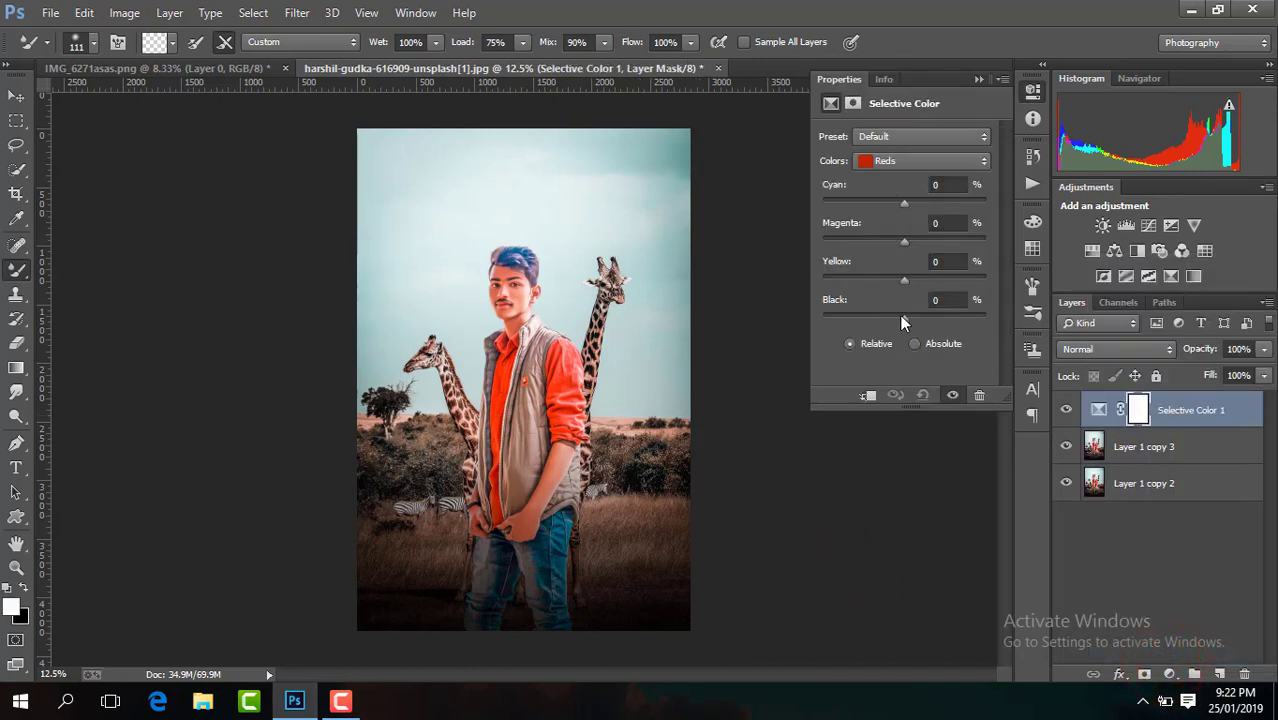
{"action": "left_click_drag", "start_coordinate": [903, 317], "coordinate": [895, 317]}
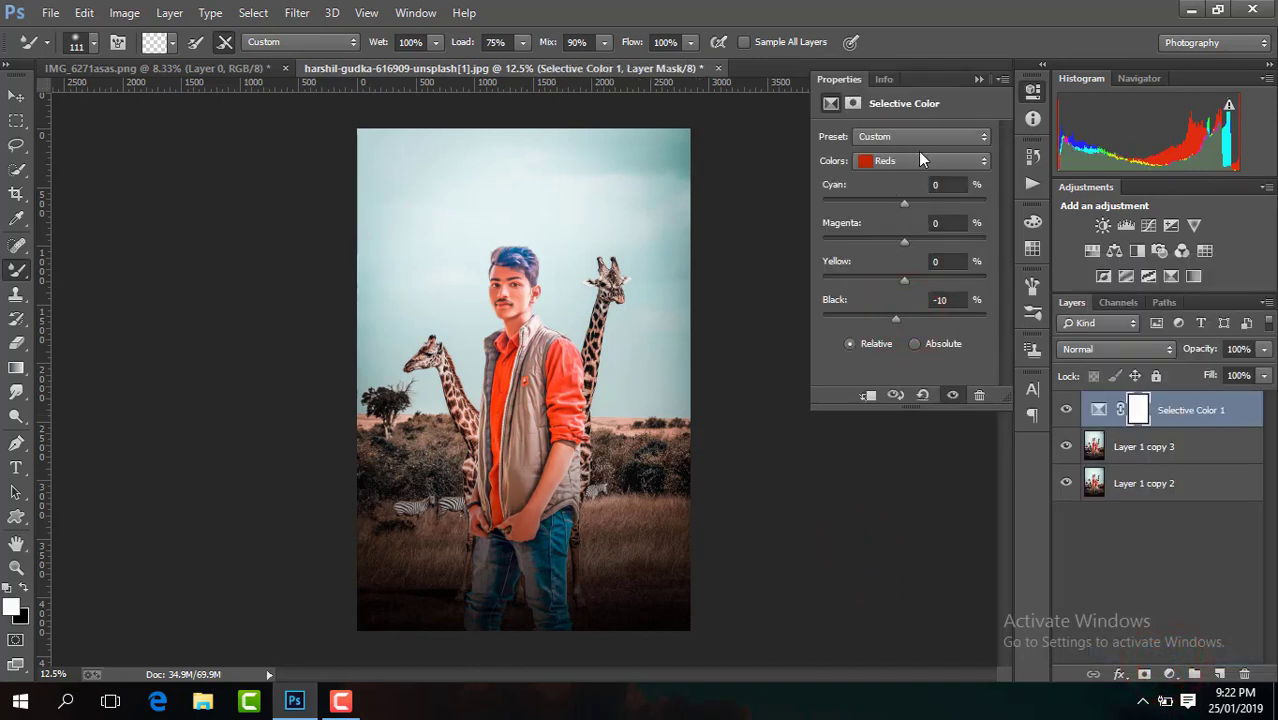
{"action": "left_click", "coordinate": [920, 160]}
{"action": "left_click", "coordinate": [921, 302]}
Toggle the Selective Color adjustment's visibility to compare before and after.
{"action": "left_click", "coordinate": [979, 79]}
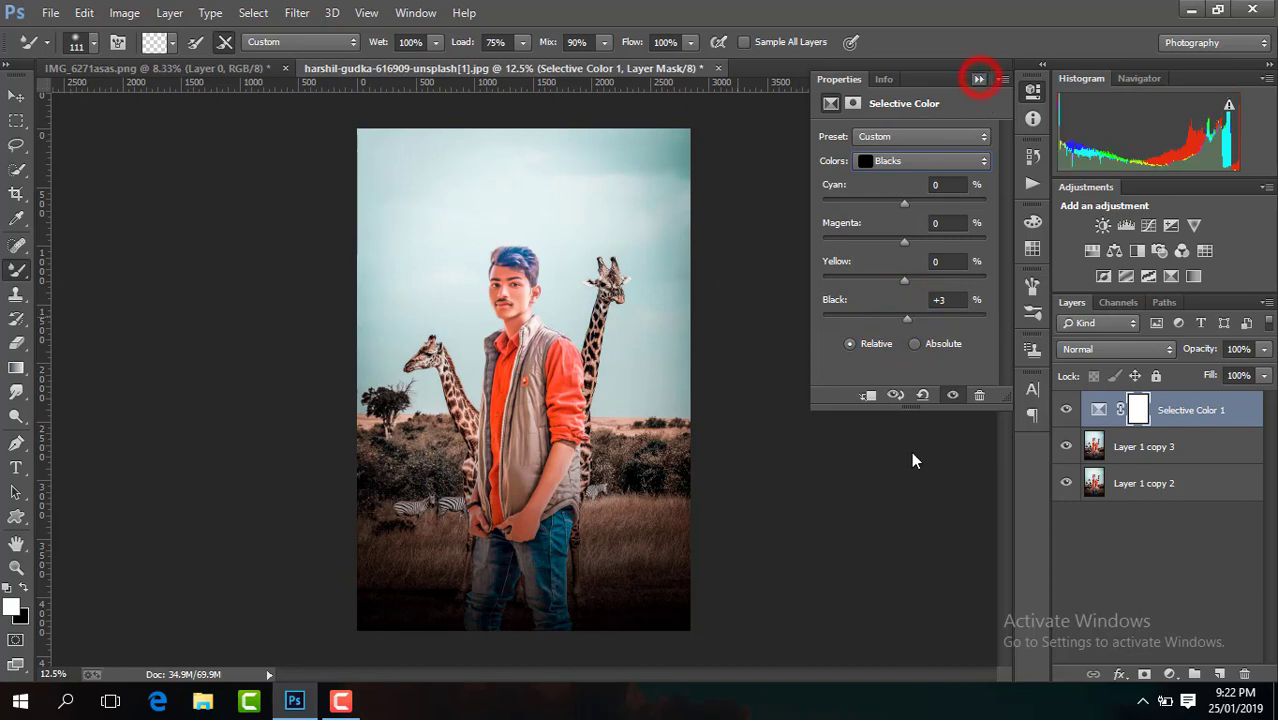
{"action": "left_click", "coordinate": [981, 80]}
{"action": "left_click", "coordinate": [1067, 410]}
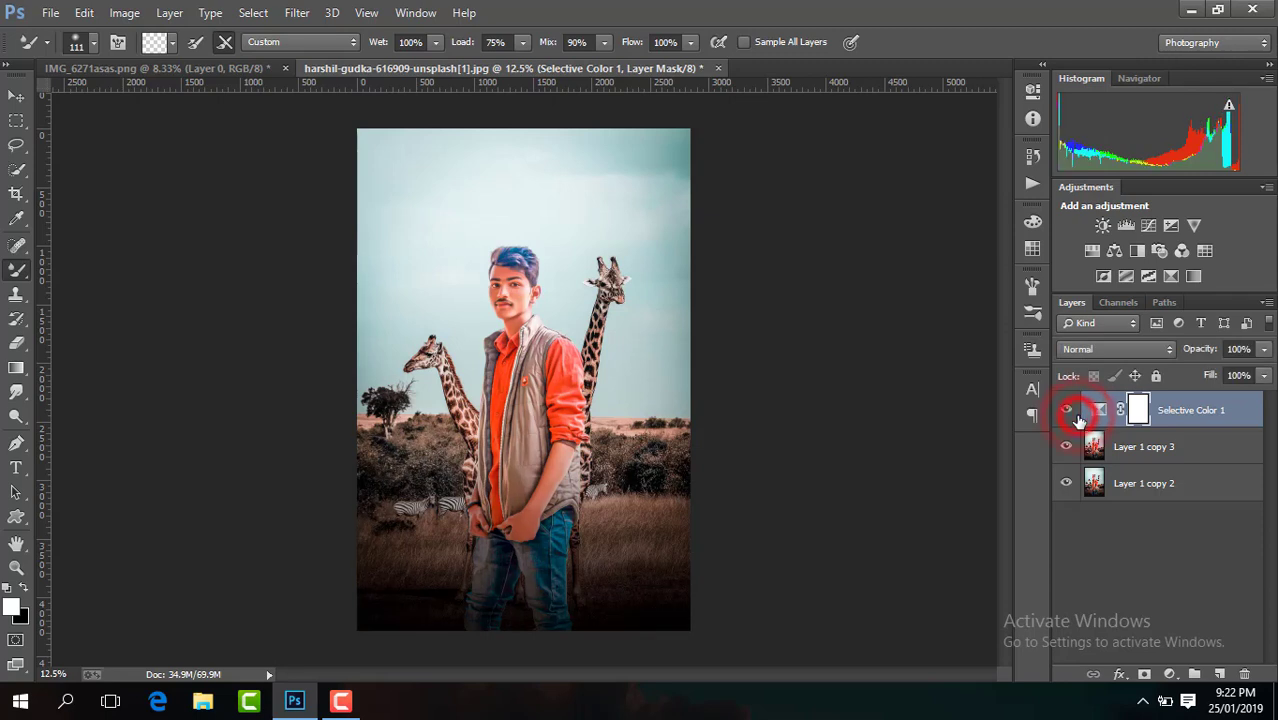
{"action": "left_click", "coordinate": [1076, 416]}
{"action": "left_click", "coordinate": [1066, 410]}
{"action": "right_click", "coordinate": [1189, 416]}
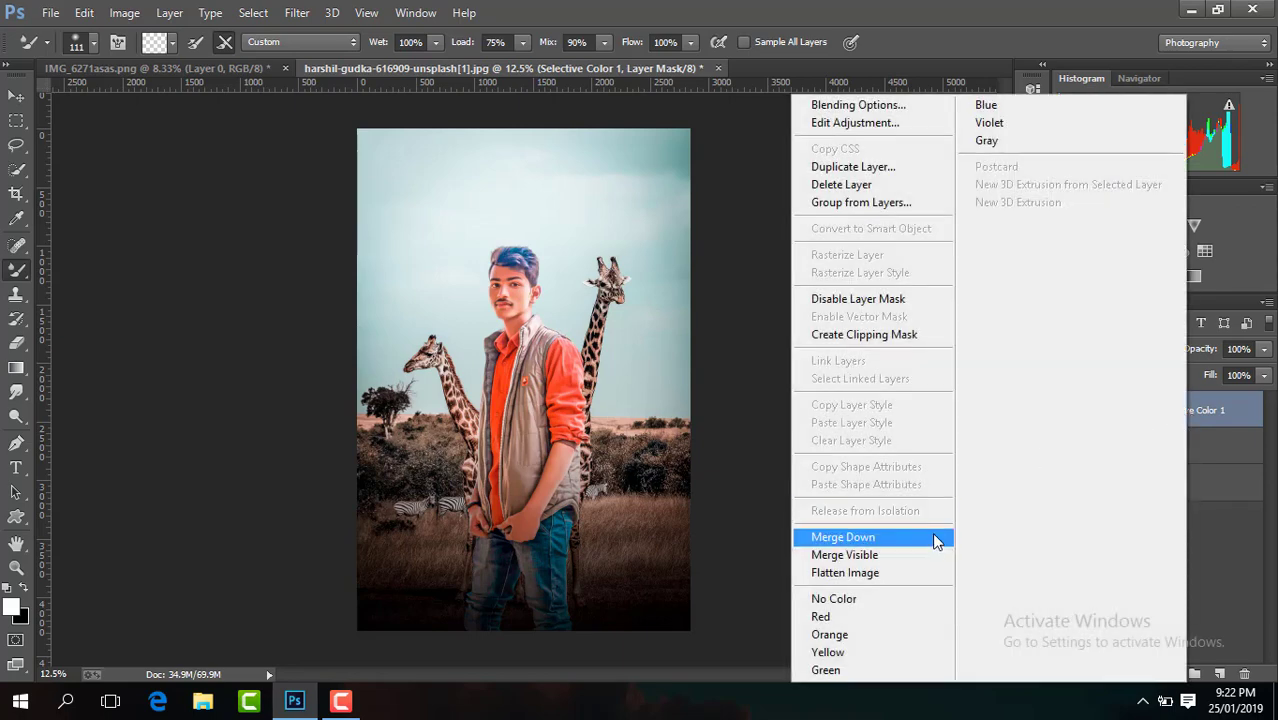
Merge the Selective Color down, duplicate the layer, and open Unsharp Mask at Amount 50%, Radius 1.0.
{"action": "left_click", "coordinate": [920, 557]}
{"action": "key", "text": "ctrl+j"}
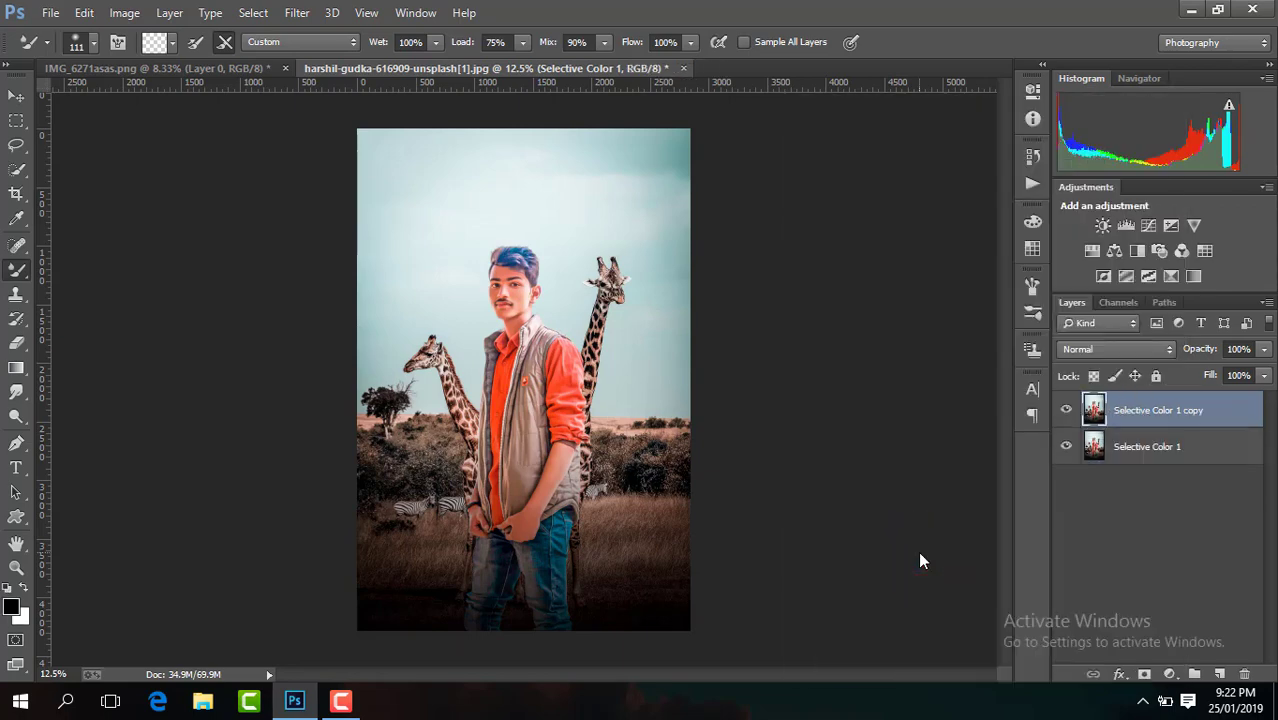
{"action": "left_click", "coordinate": [297, 13]}
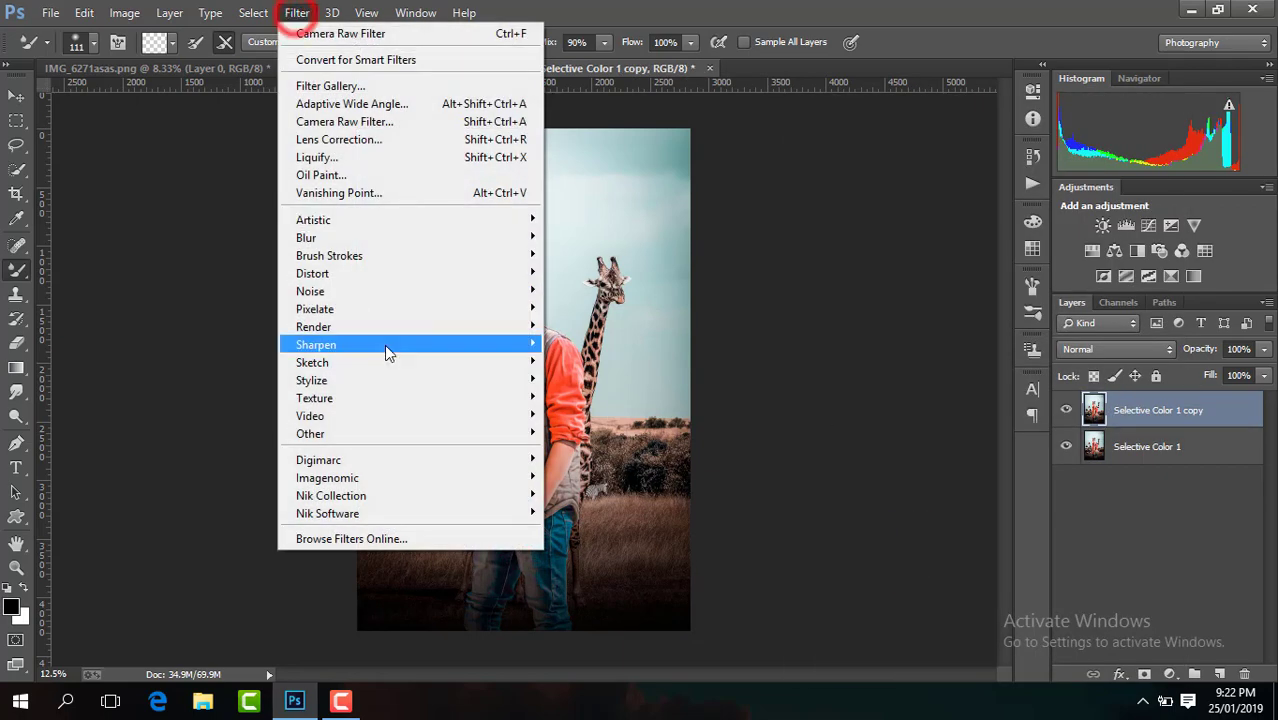
{"action": "mouse_move", "coordinate": [316, 344]}
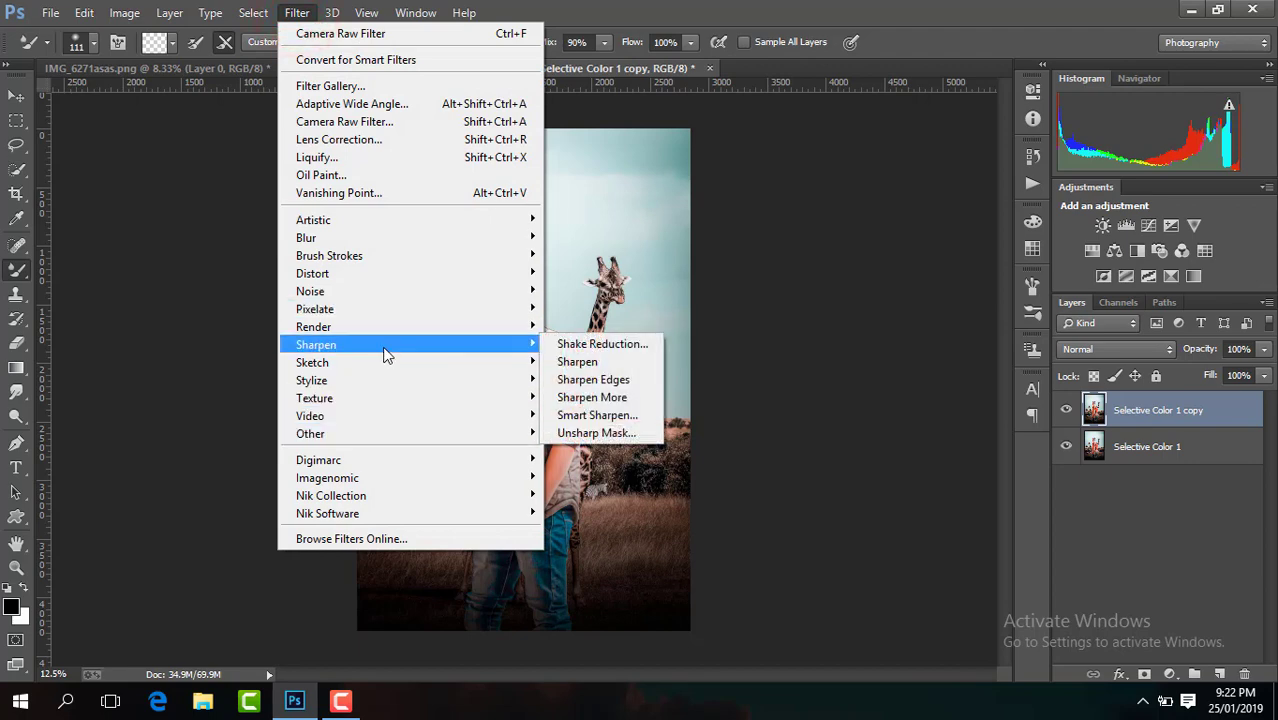
{"action": "left_click", "coordinate": [624, 437]}
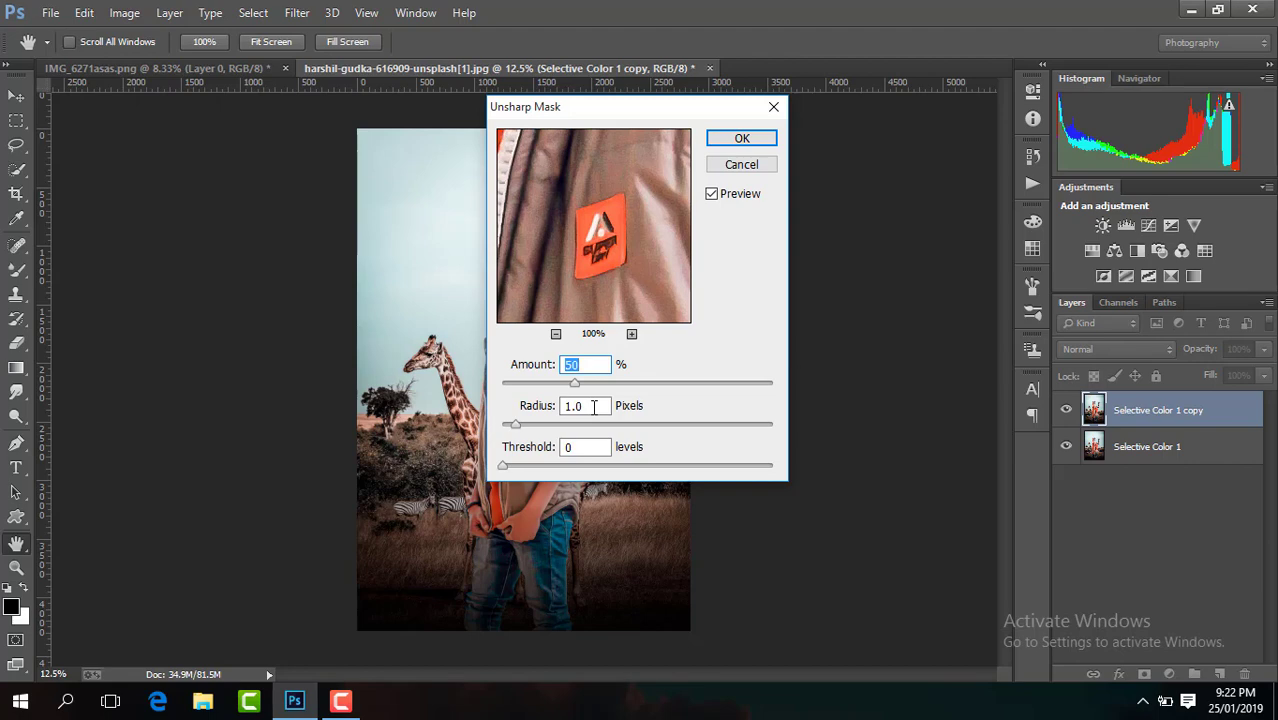
{"action": "left_click", "coordinate": [340, 700]}
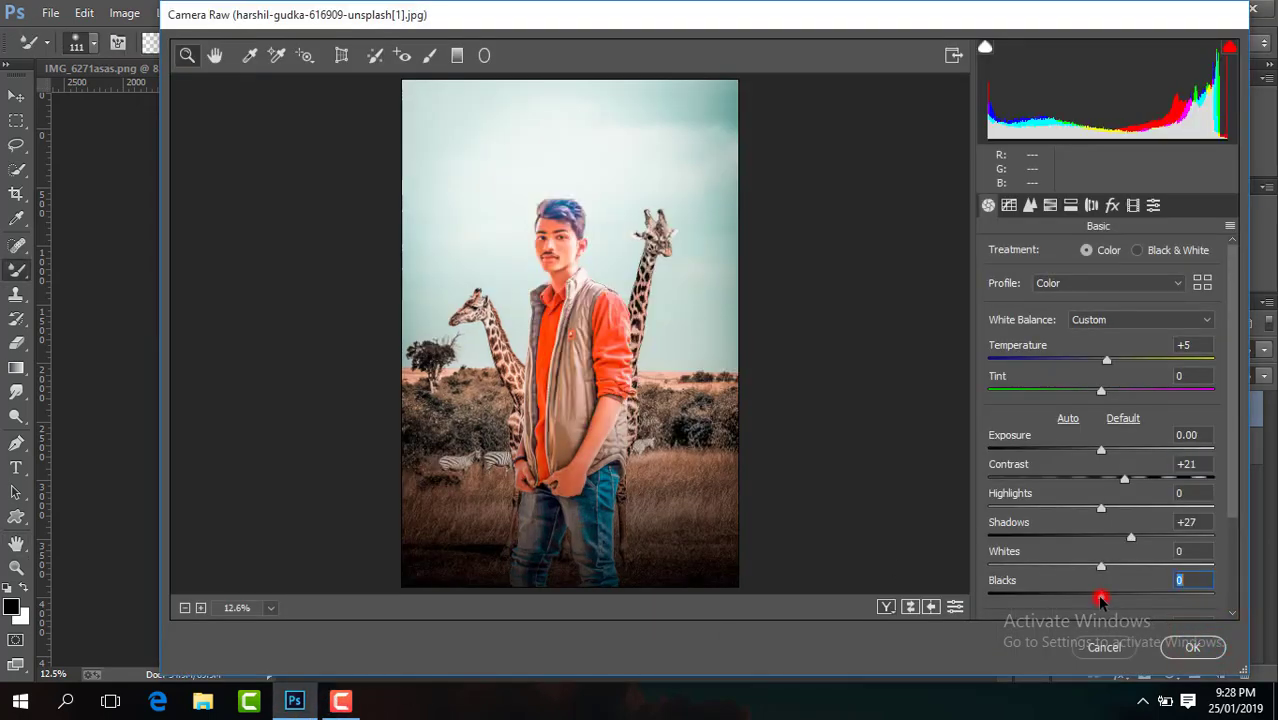
In Camera Raw Basic, set Blacks to −8 and Clarity to +9.
{"action": "left_click_drag", "start_coordinate": [1100, 598], "coordinate": [1090, 598]}
{"action": "mouse_move", "coordinate": [1236, 508]}
{"action": "left_mouse_down"}
{"action": "mouse_move", "coordinate": [1100, 571]}
{"action": "mouse_move", "coordinate": [1116, 570]}
{"action": "left_mouse_up"}
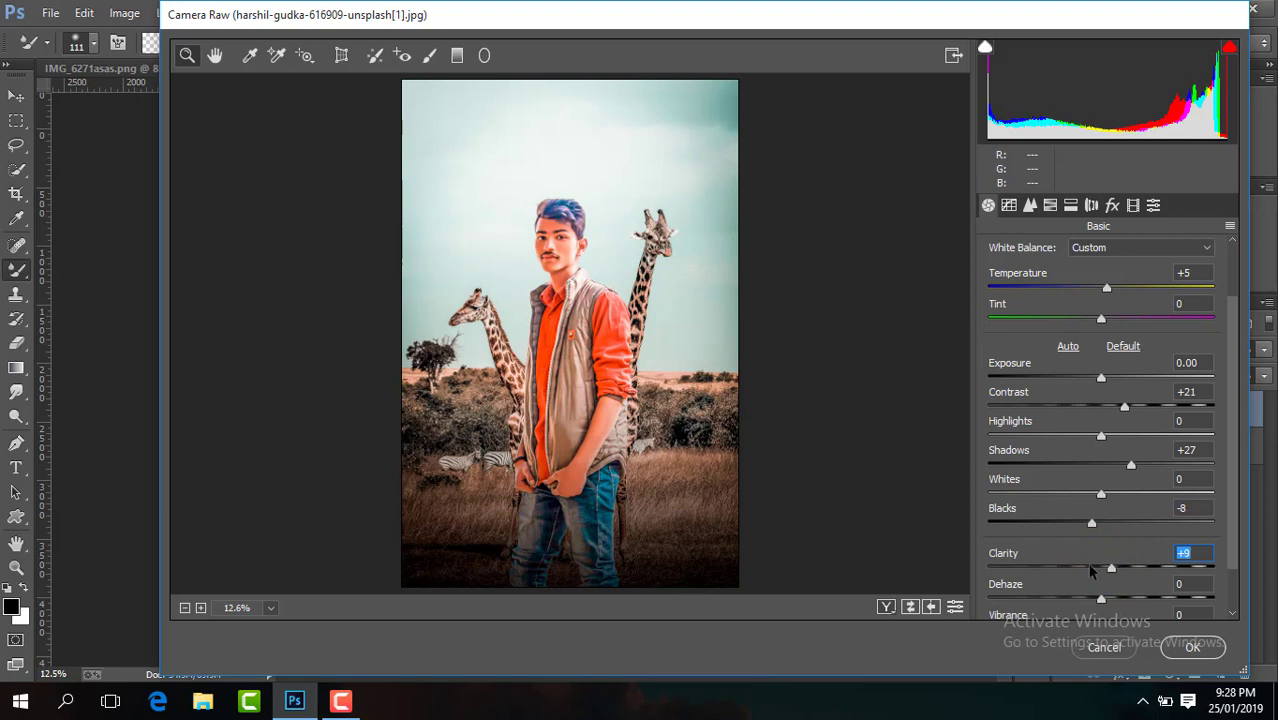
{"action": "left_click", "coordinate": [1050, 205]}
{"action": "left_click", "coordinate": [1064, 250]}
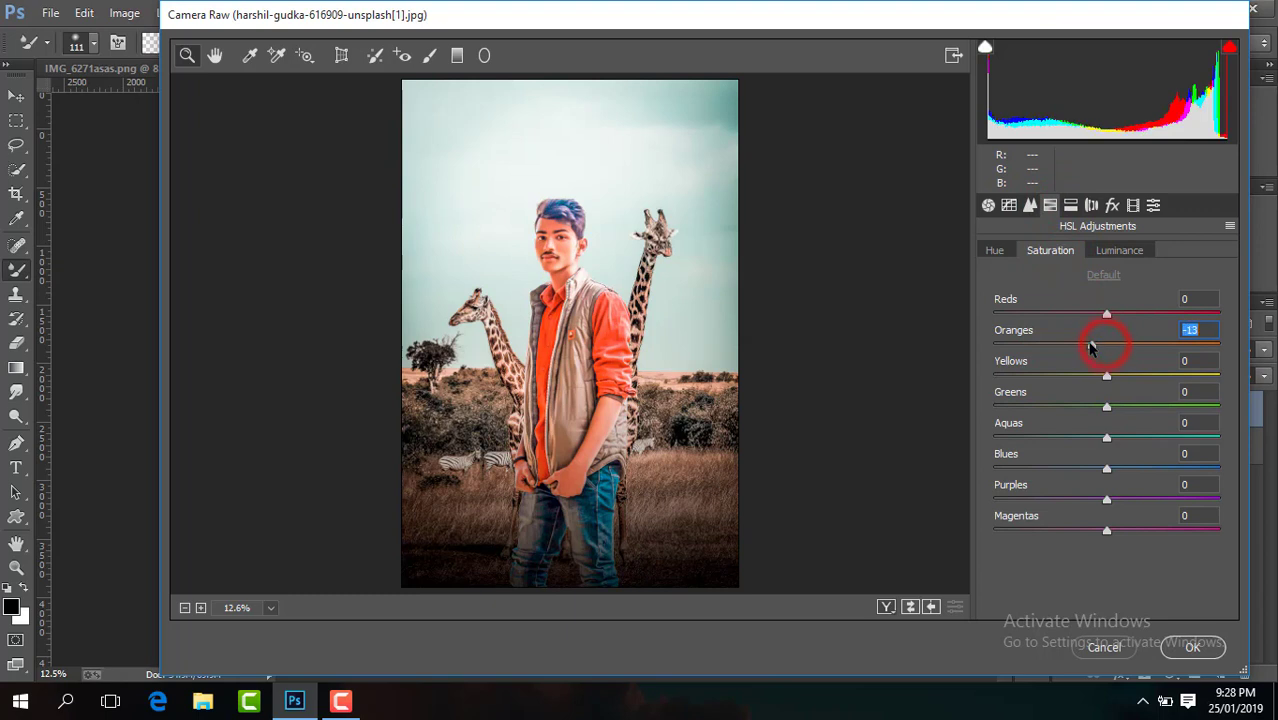
In HSL, desaturate Yellows to −100, boost Blues saturation +24, and shift the Blues hue.
{"action": "left_click_drag", "start_coordinate": [1106, 378], "coordinate": [1050, 378]}
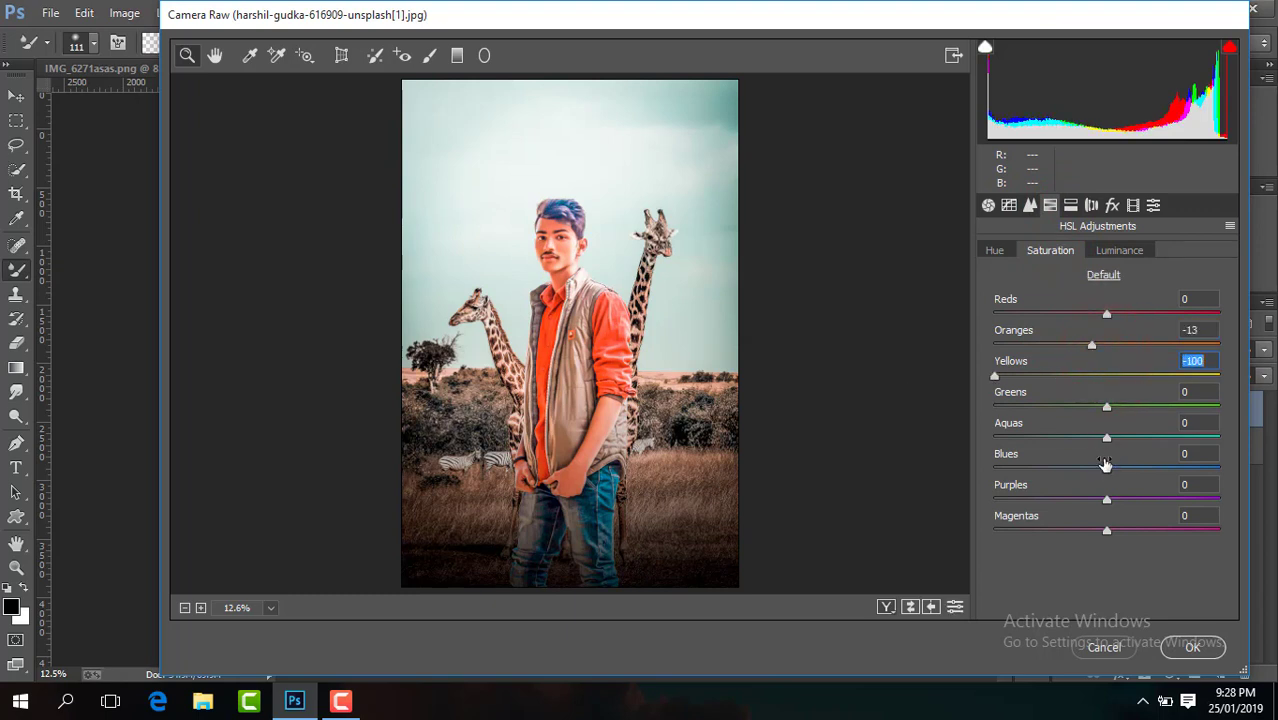
{"action": "left_click_drag", "start_coordinate": [1105, 468], "coordinate": [1119, 474]}
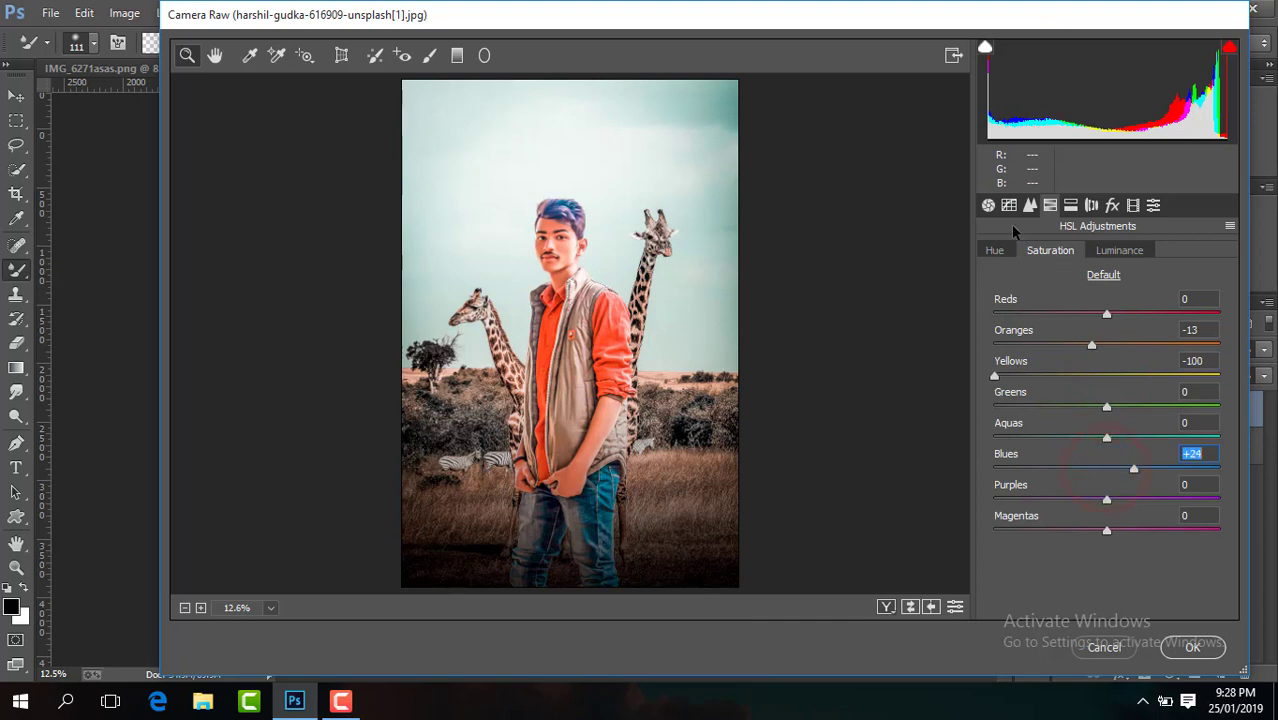
{"action": "left_click", "coordinate": [996, 251]}
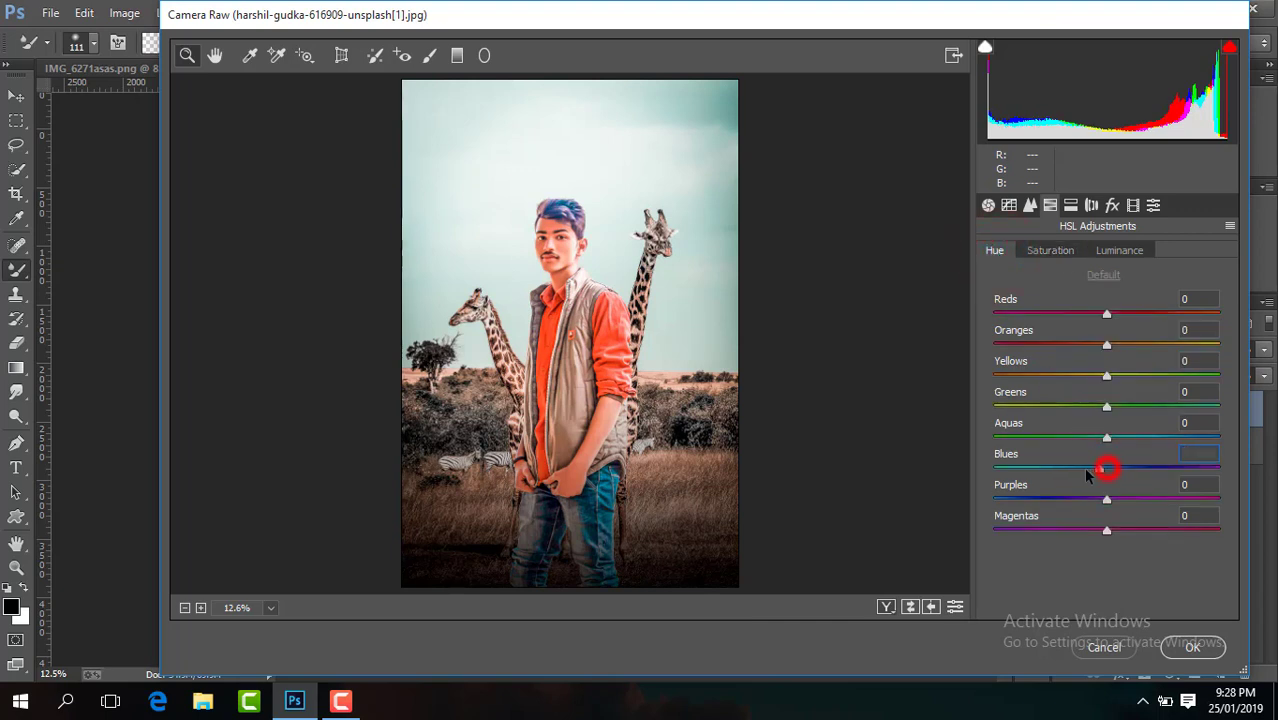
{"action": "left_click_drag", "start_coordinate": [1087, 474], "coordinate": [1083, 471]}
{"action": "left_click", "coordinate": [1117, 251]}
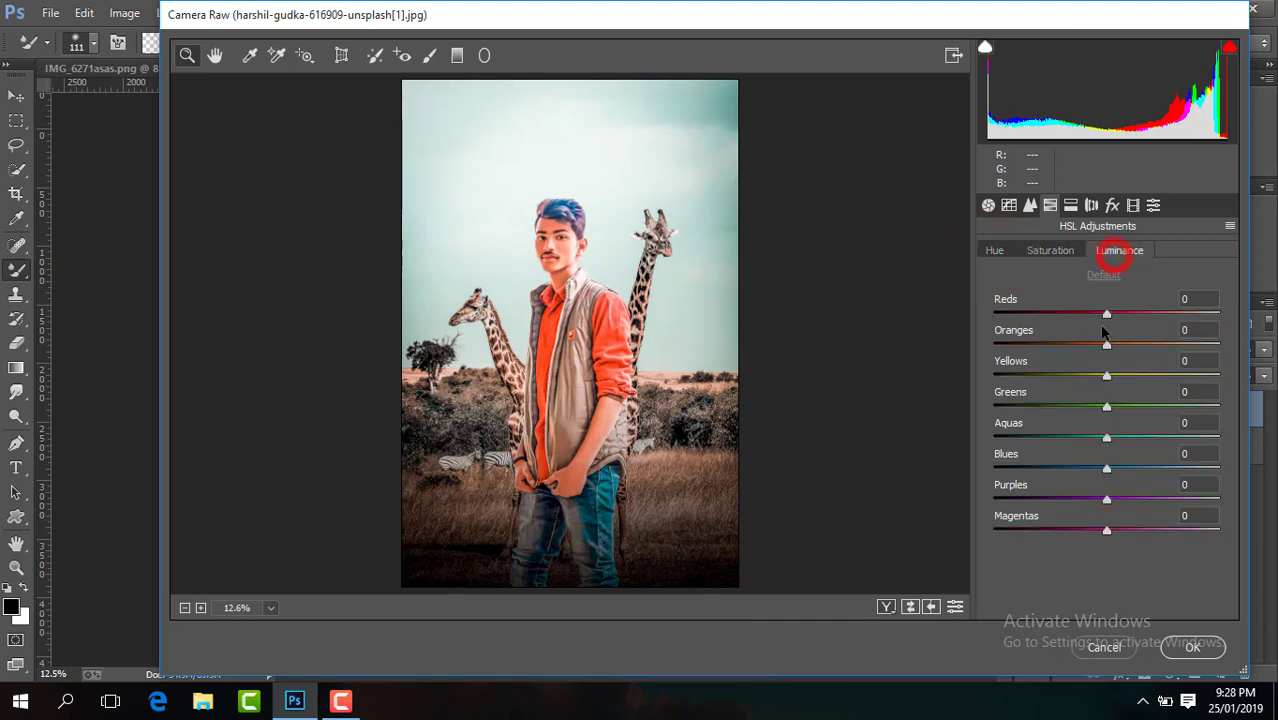
{"action": "left_click", "coordinate": [1030, 205]}
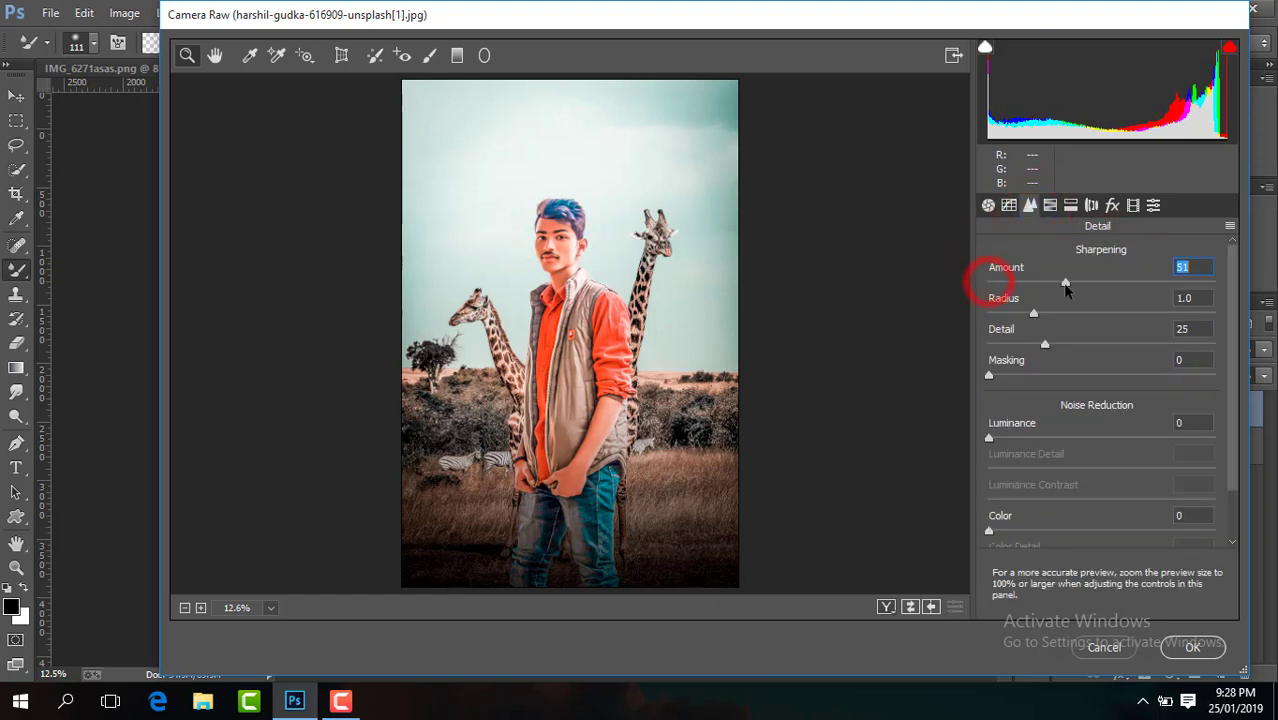
Add luminance noise reduction of 50 and try an edge-darkening vignette.
{"action": "left_click_drag", "start_coordinate": [990, 440], "coordinate": [1100, 436]}
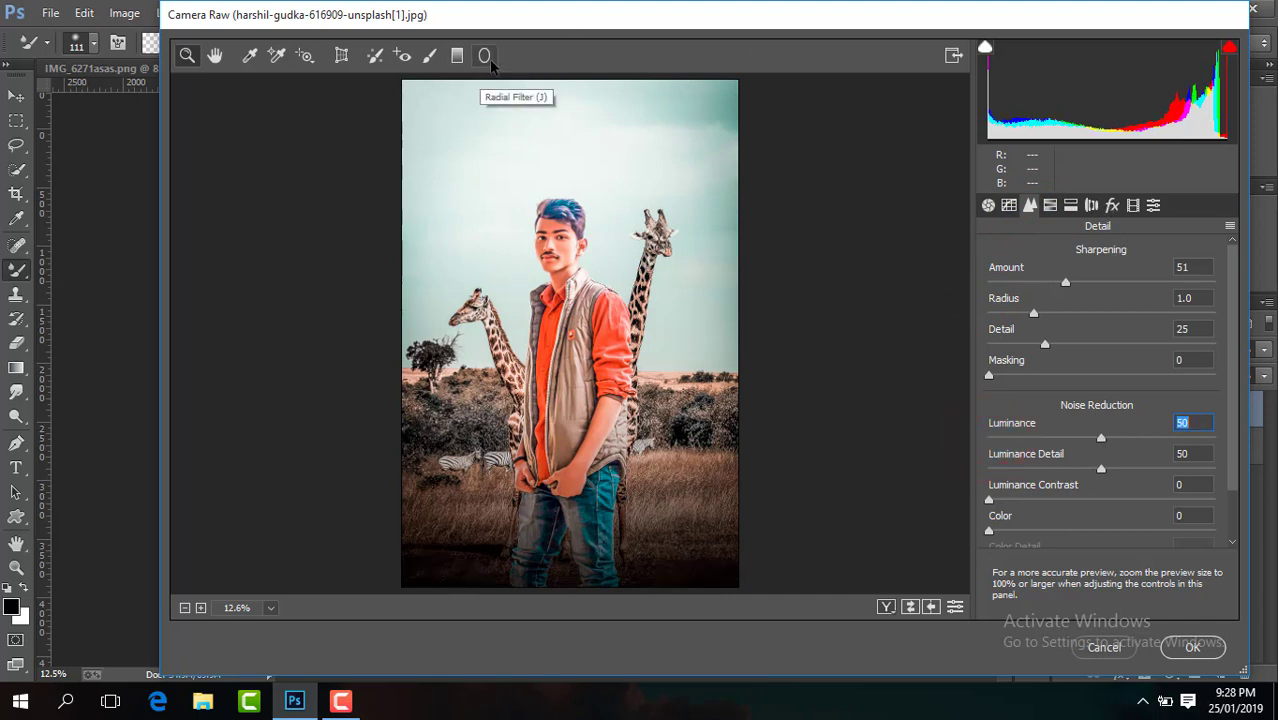
{"action": "left_click", "coordinate": [1112, 205]}
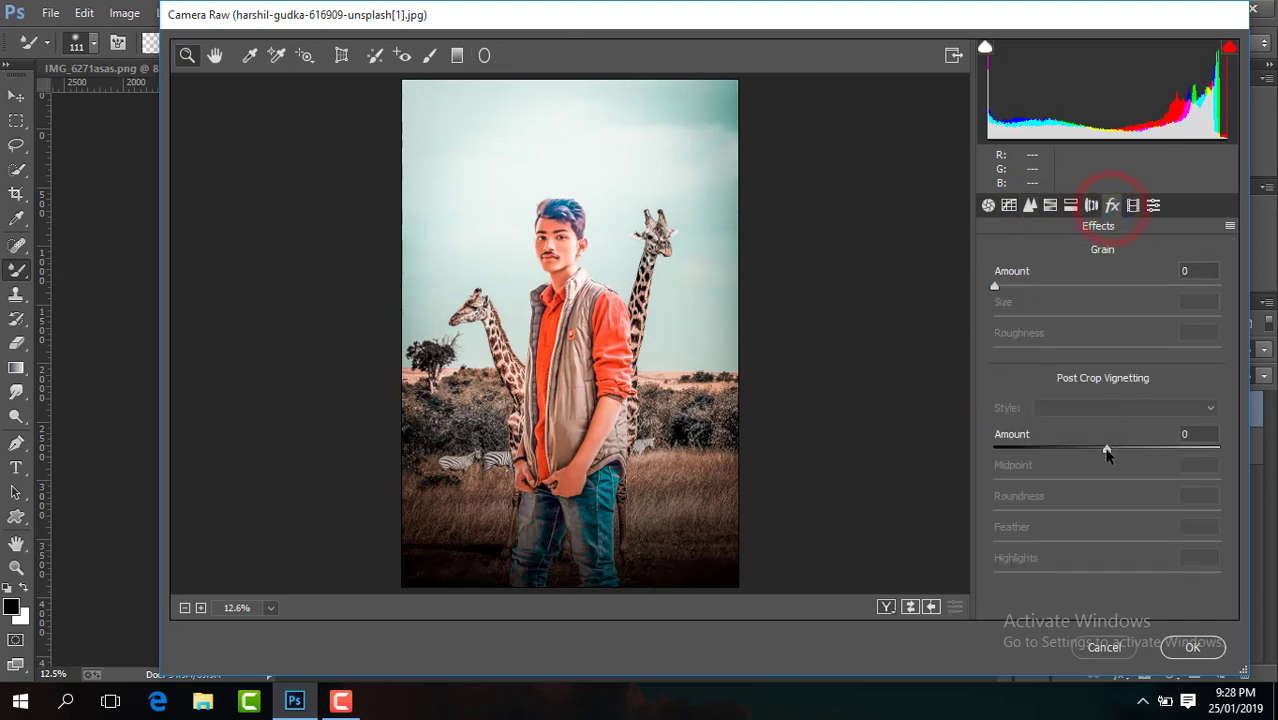
{"action": "mouse_move", "coordinate": [1106, 452]}
{"action": "left_mouse_down"}
{"action": "mouse_move", "coordinate": [952, 452]}
{"action": "mouse_move", "coordinate": [1090, 459]}
{"action": "mouse_move", "coordinate": [1107, 473]}
{"action": "left_mouse_up"}
Draw a radial filter around the man that cools and darkens the surroundings (Exposure −0.85, Temperature −8).
{"action": "left_click", "coordinate": [484, 55]}
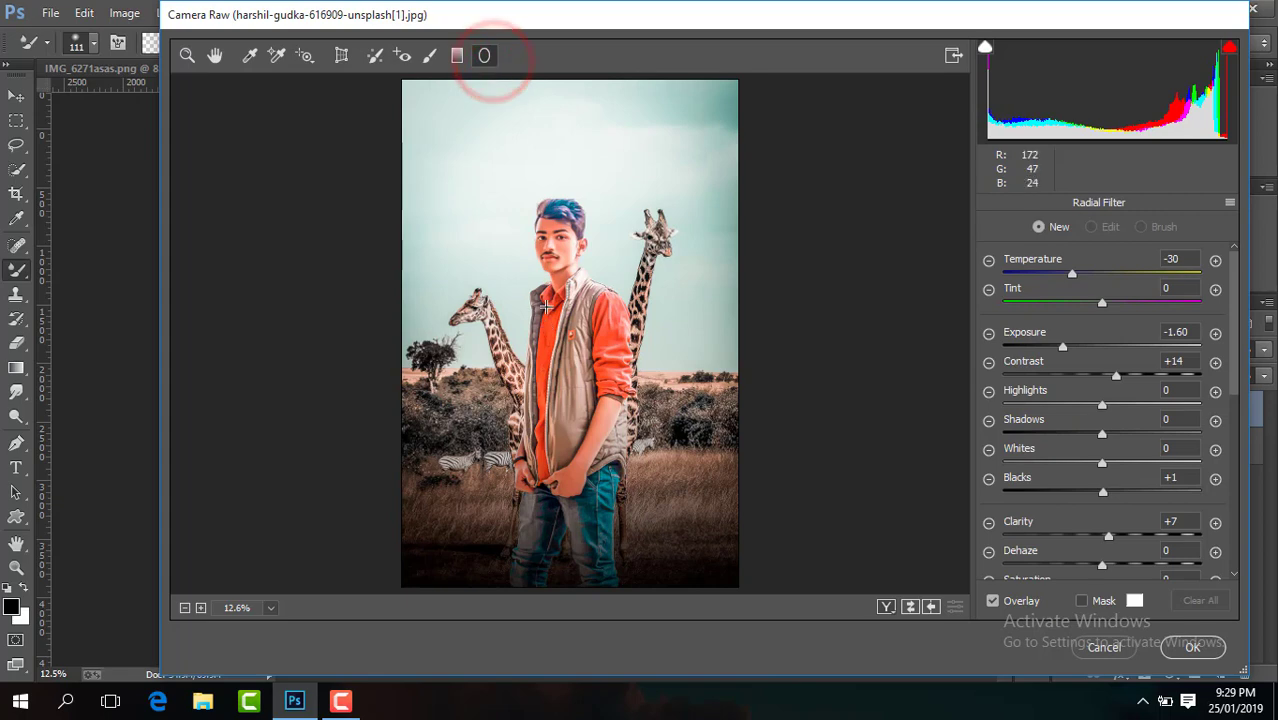
{"action": "mouse_move", "coordinate": [546, 307]}
{"action": "left_mouse_down"}
{"action": "mouse_move", "coordinate": [612, 490]}
{"action": "mouse_move", "coordinate": [668, 568]}
{"action": "left_mouse_up"}
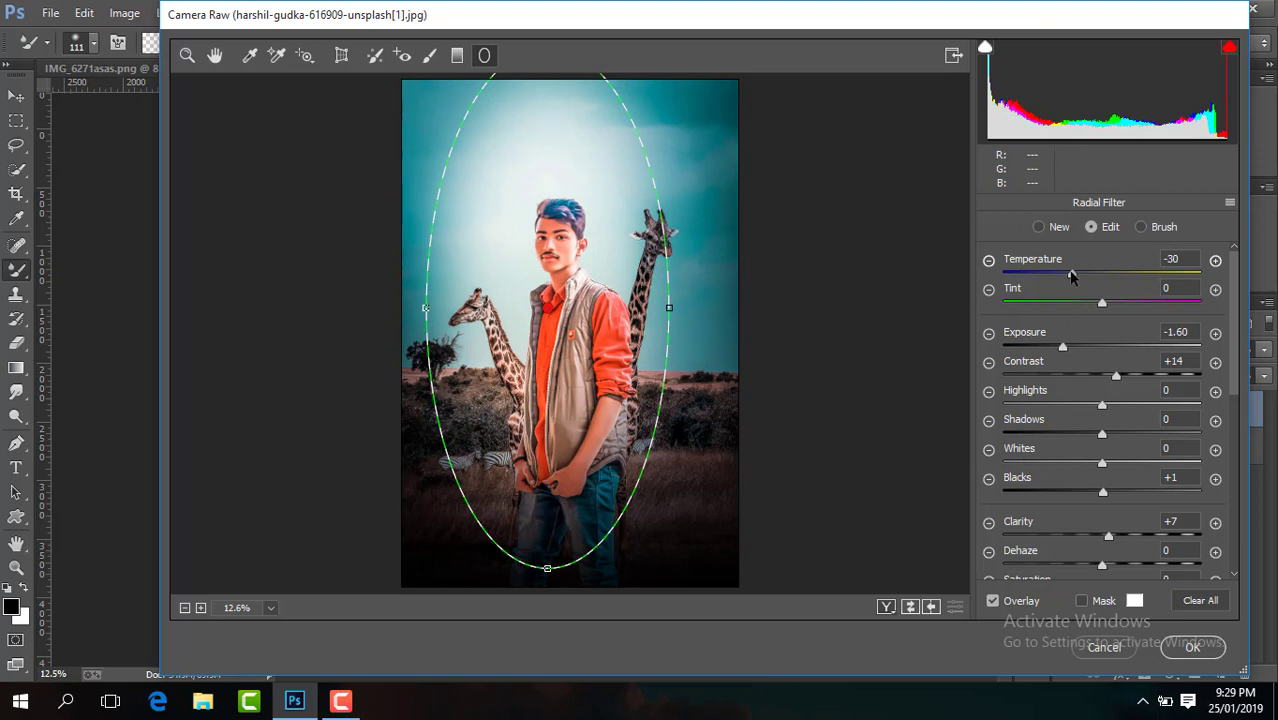
{"action": "left_click_drag", "start_coordinate": [1085, 274], "coordinate": [1092, 274]}
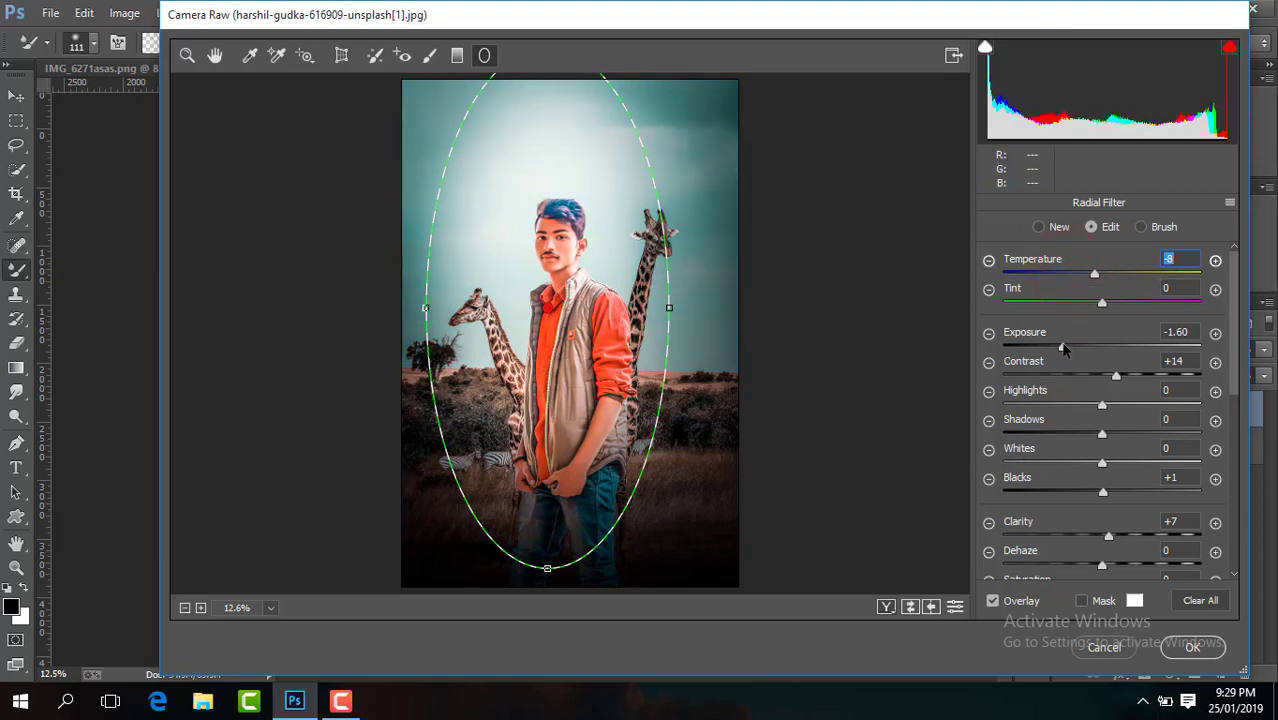
{"action": "left_click_drag", "start_coordinate": [1064, 348], "coordinate": [1066, 349]}
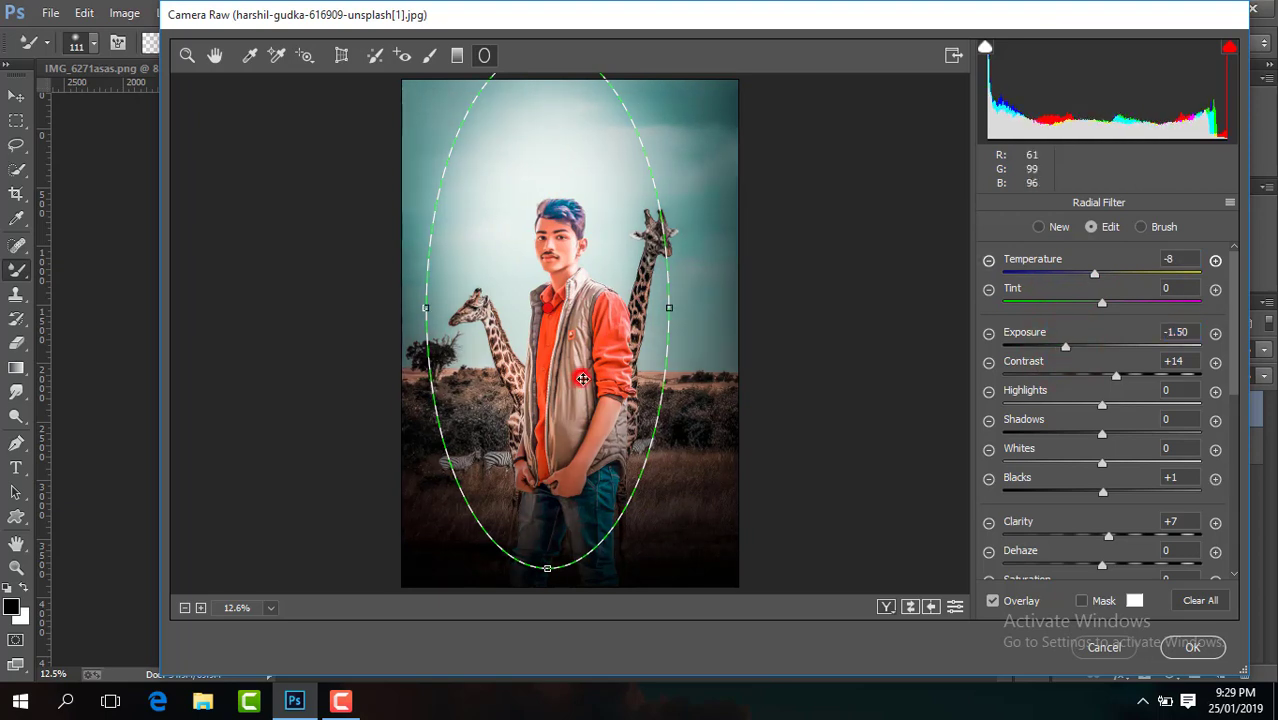
{"action": "left_click_drag", "start_coordinate": [580, 374], "coordinate": [607, 407]}
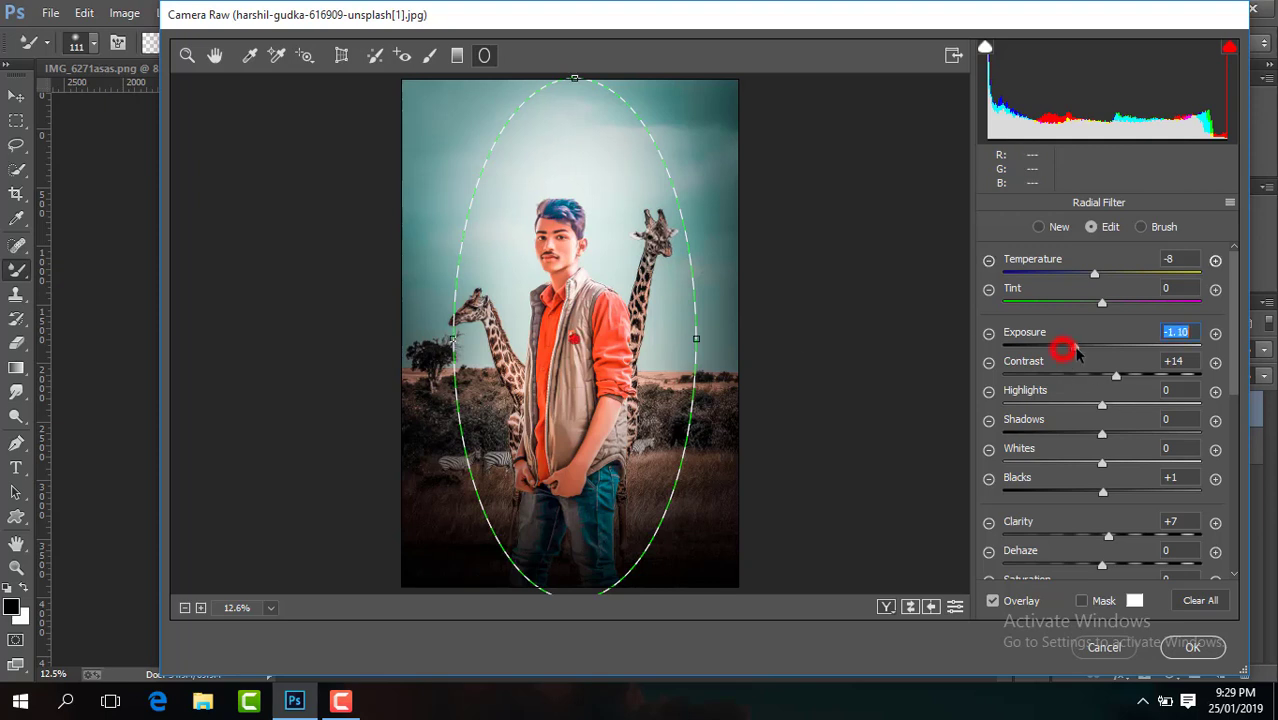
{"action": "left_click_drag", "start_coordinate": [1065, 347], "coordinate": [1085, 348]}
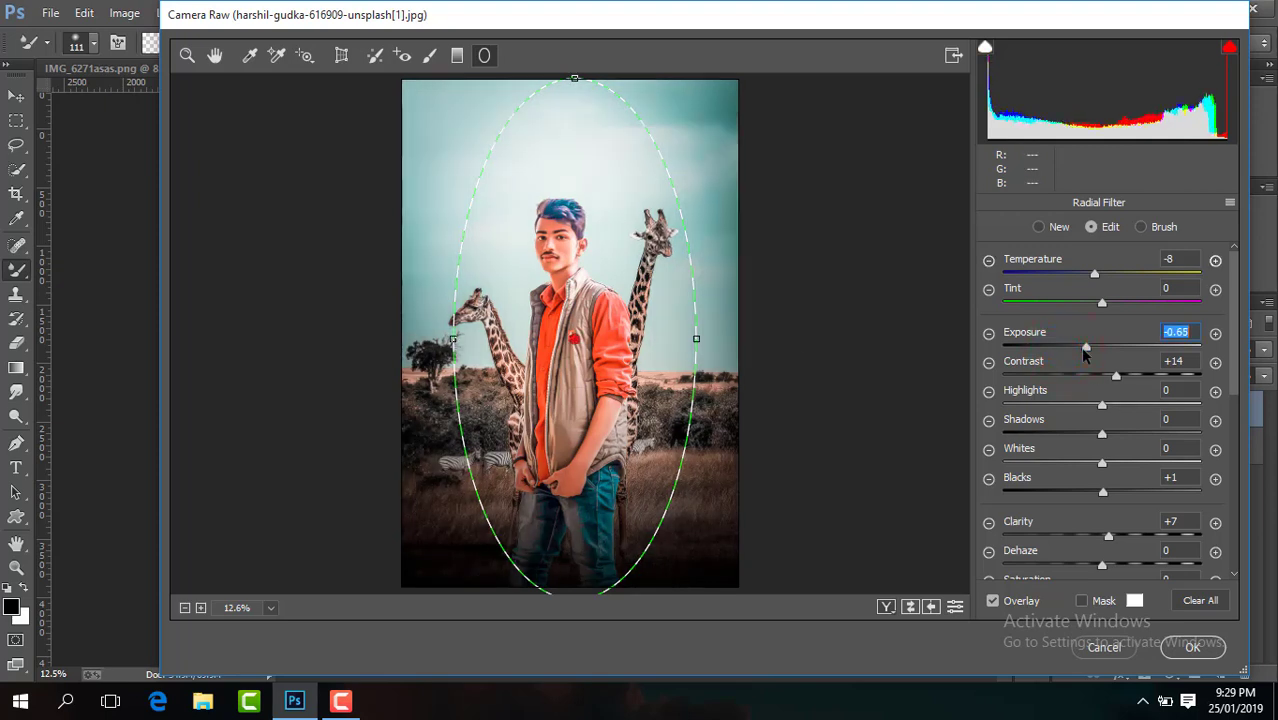
{"action": "left_click_drag", "start_coordinate": [1071, 355], "coordinate": [1078, 359]}
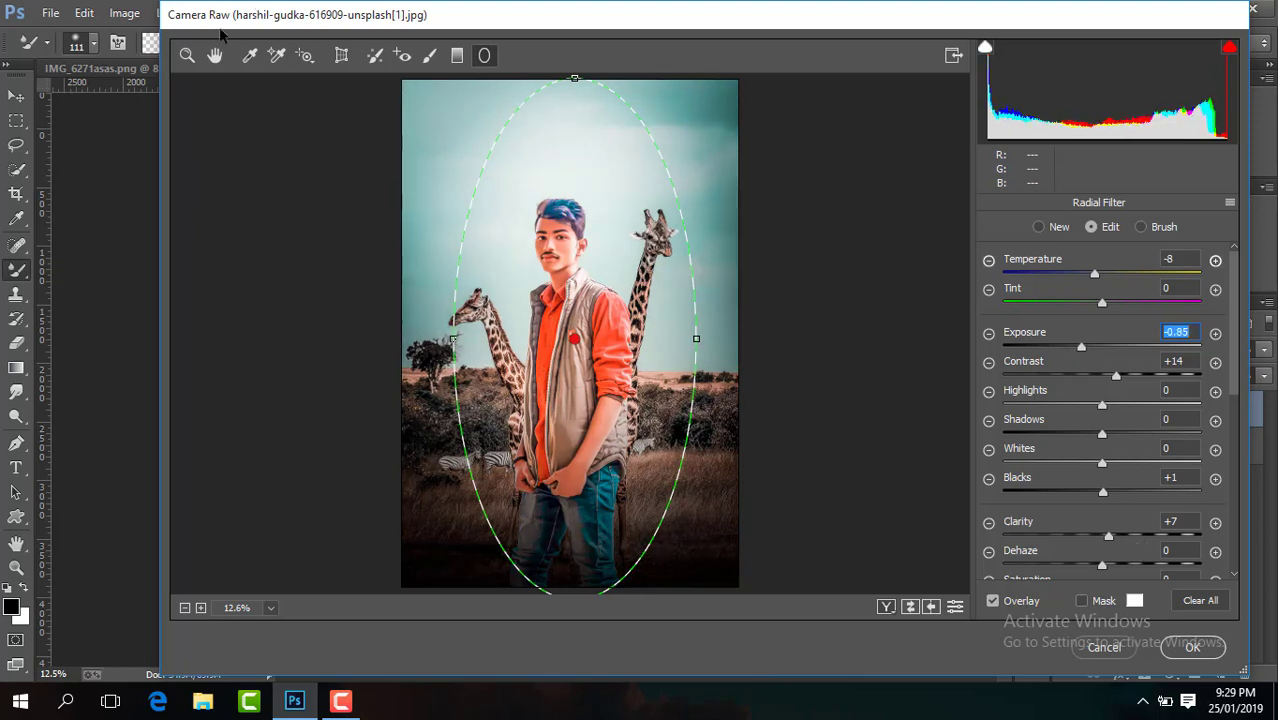
{"action": "left_click", "coordinate": [187, 55]}
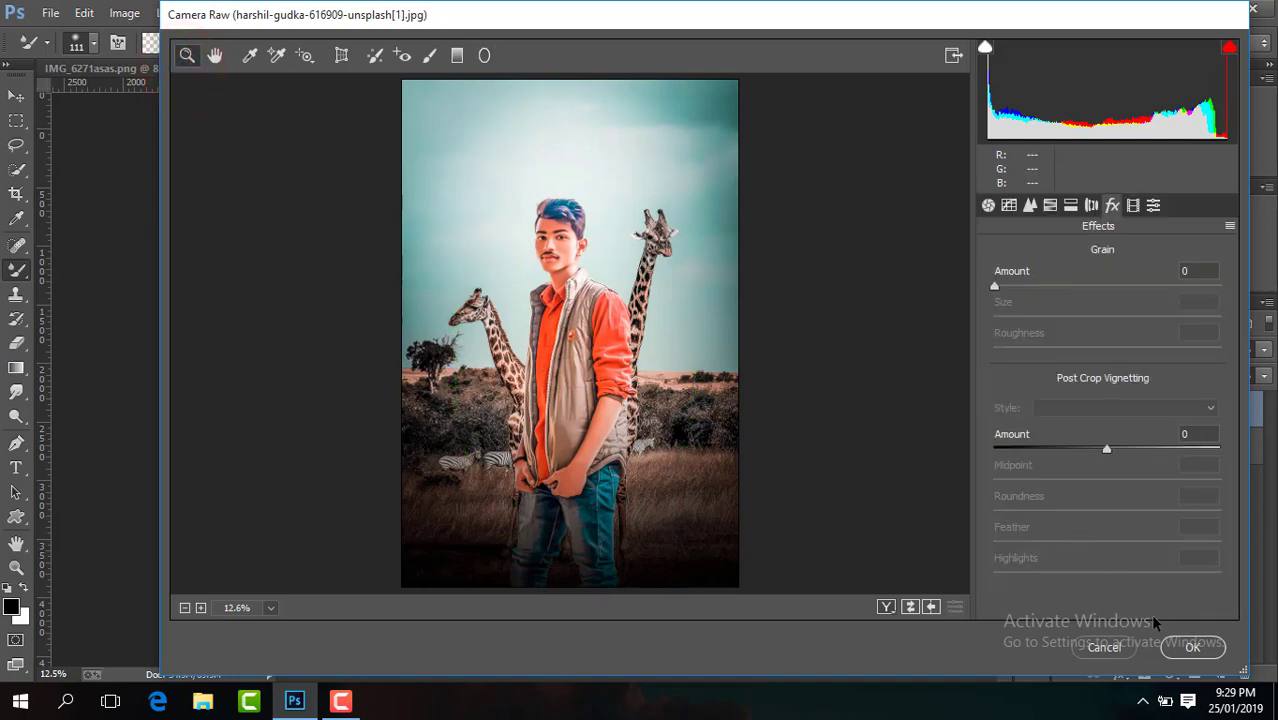
Apply the Camera Raw grade and toggle the graded top layer to compare before and after.
{"action": "left_click", "coordinate": [1192, 647]}
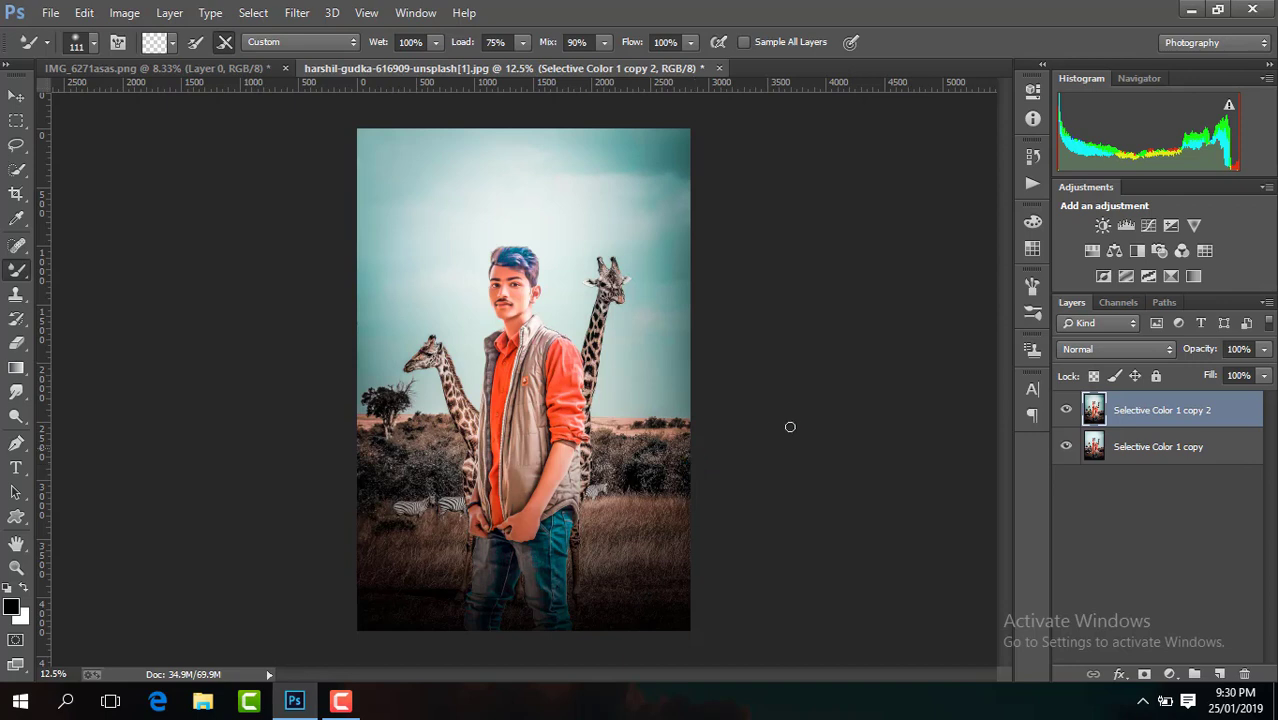
{"action": "left_click", "coordinate": [1066, 410]}
{"action": "left_click", "coordinate": [340, 700]}
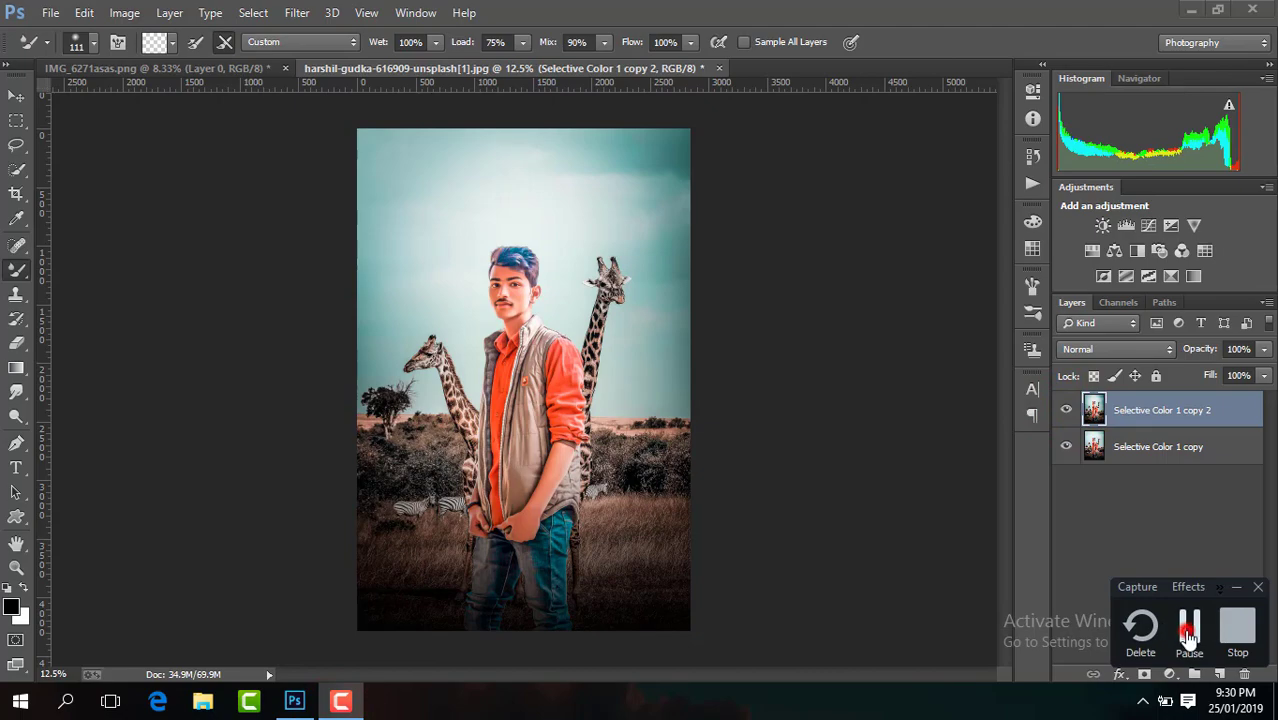
{"action": "key", "text": "ctrl+plus"}
{"action": "key", "text": "ctrl+plus"}
{"action": "key", "text": "ctrl+plus"}
{"action": "key", "text": "ctrl+plus"}
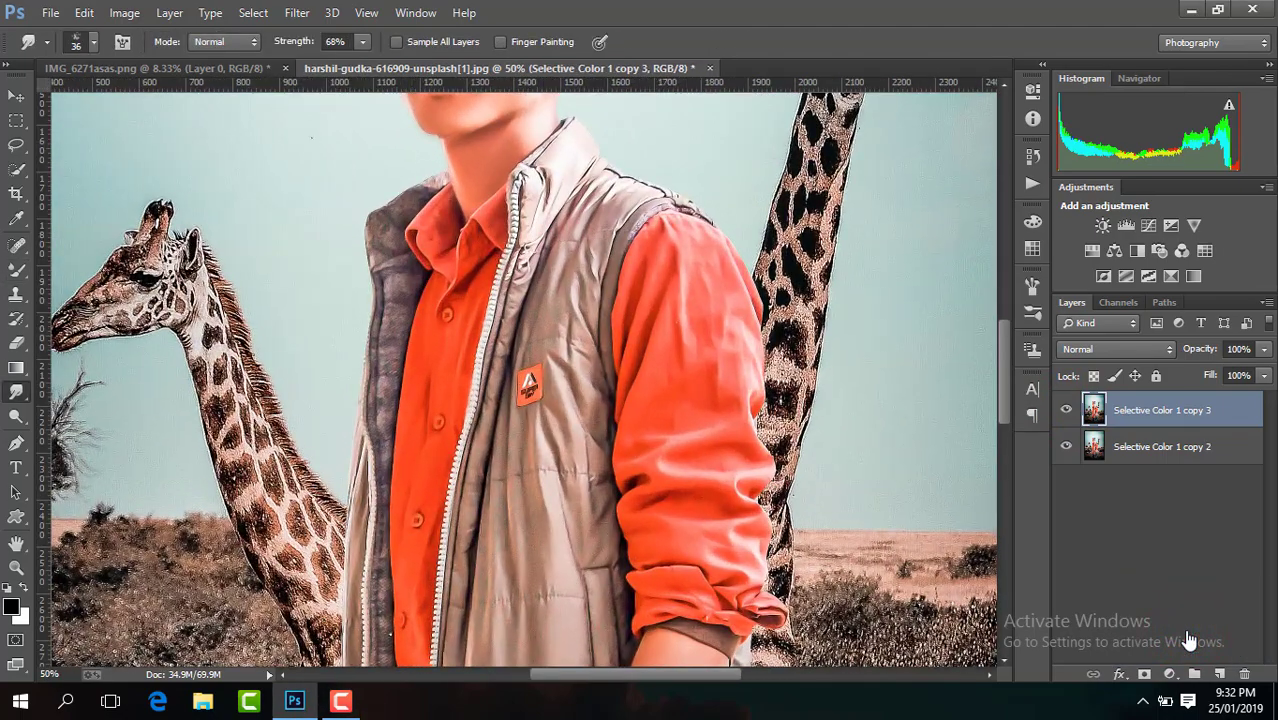
Zoom in on the face, invert the top layer, and set it to Vivid Light blending.
{"action": "left_click_drag", "start_coordinate": [1007, 395], "coordinate": [1003, 323]}
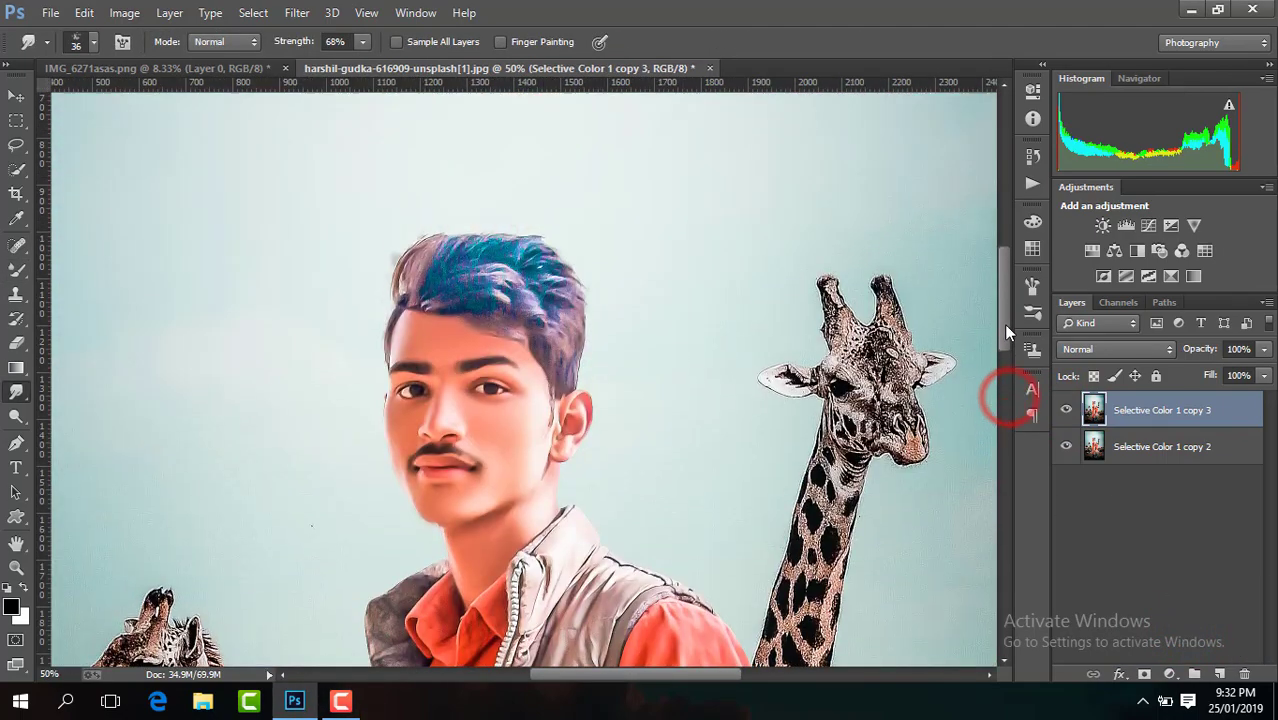
{"action": "key", "text": "ctrl+plus"}
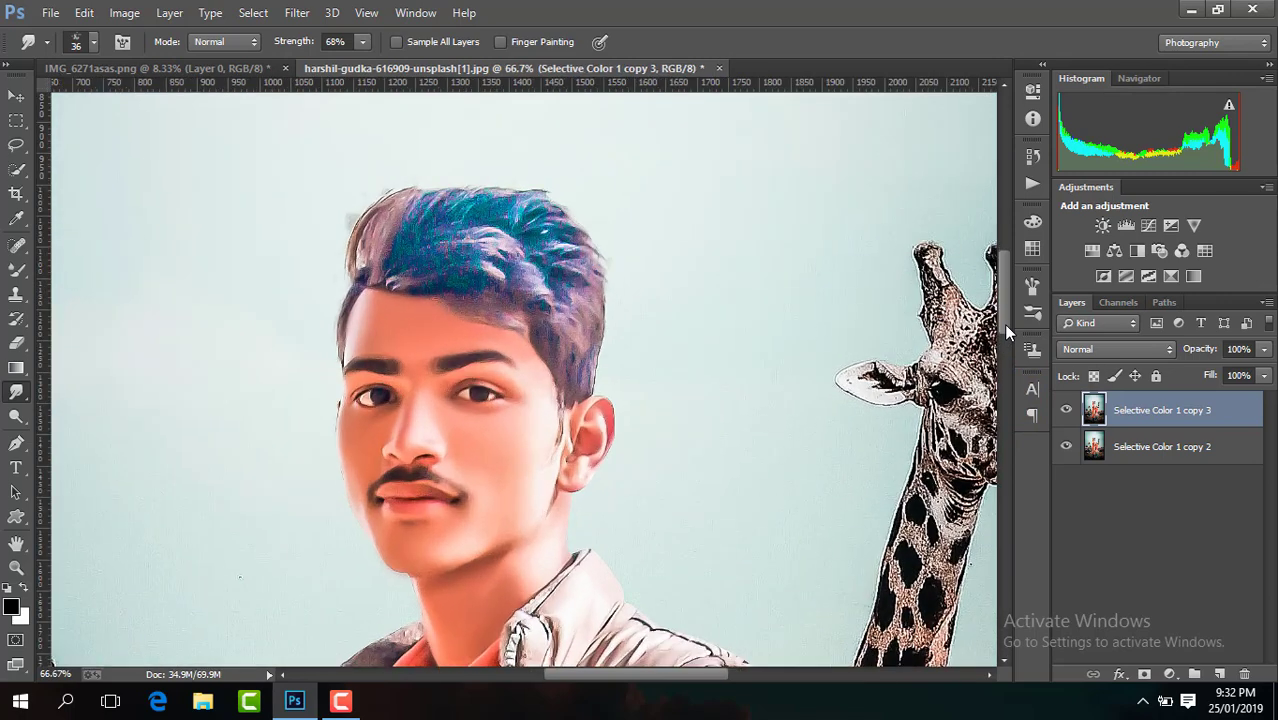
{"action": "key", "text": "ctrl+i"}
{"action": "left_click", "coordinate": [1089, 350]}
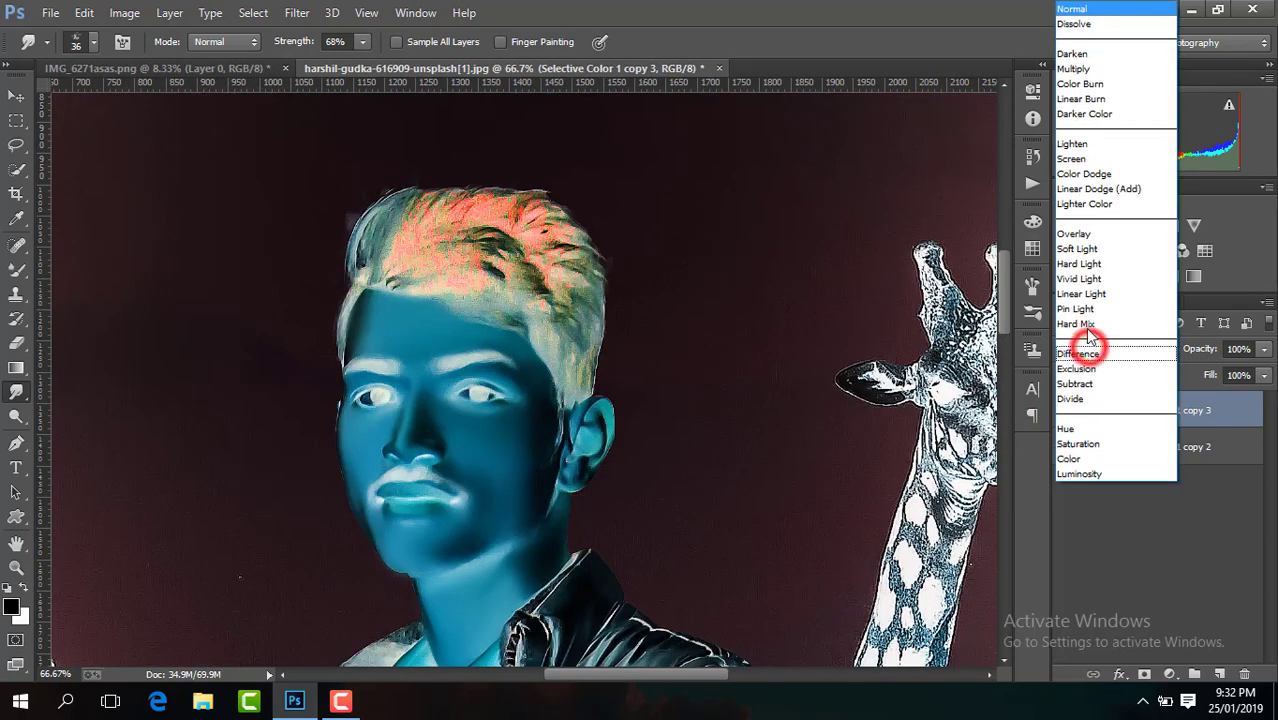
{"action": "left_click", "coordinate": [1083, 280]}
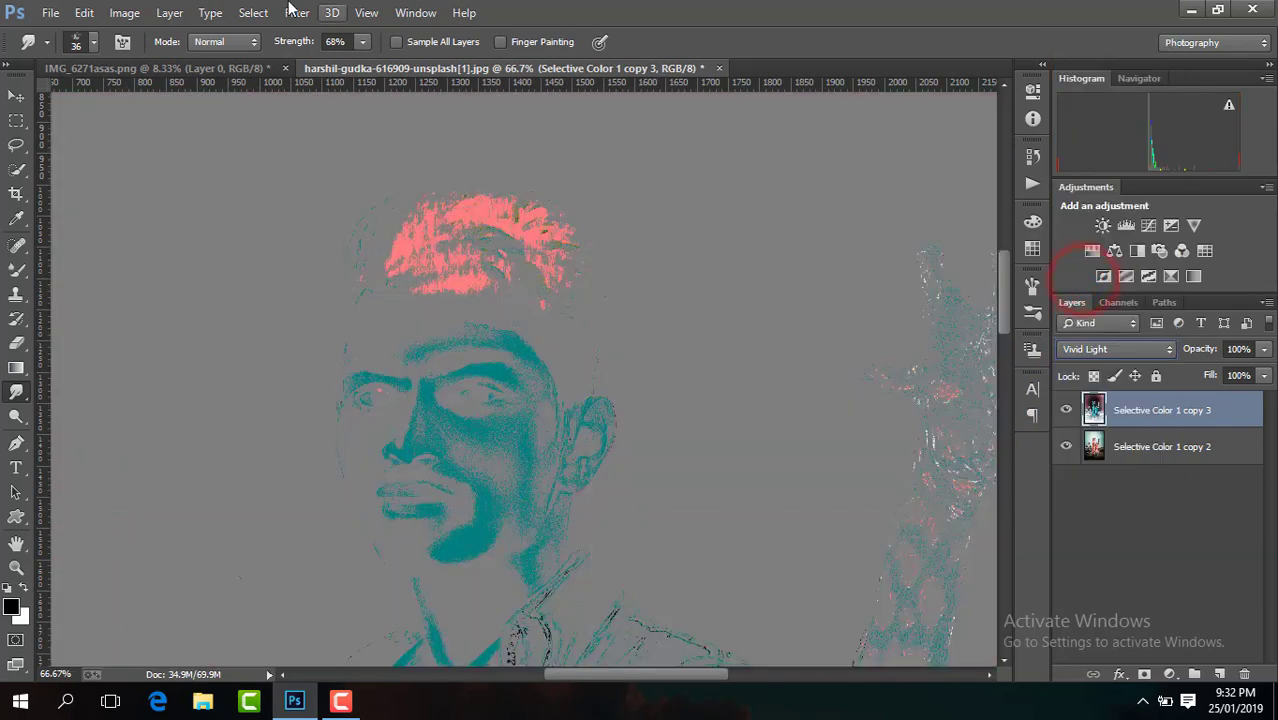
Apply a High Pass filter with a radius of about 7.2 px.
{"action": "left_click", "coordinate": [297, 12]}
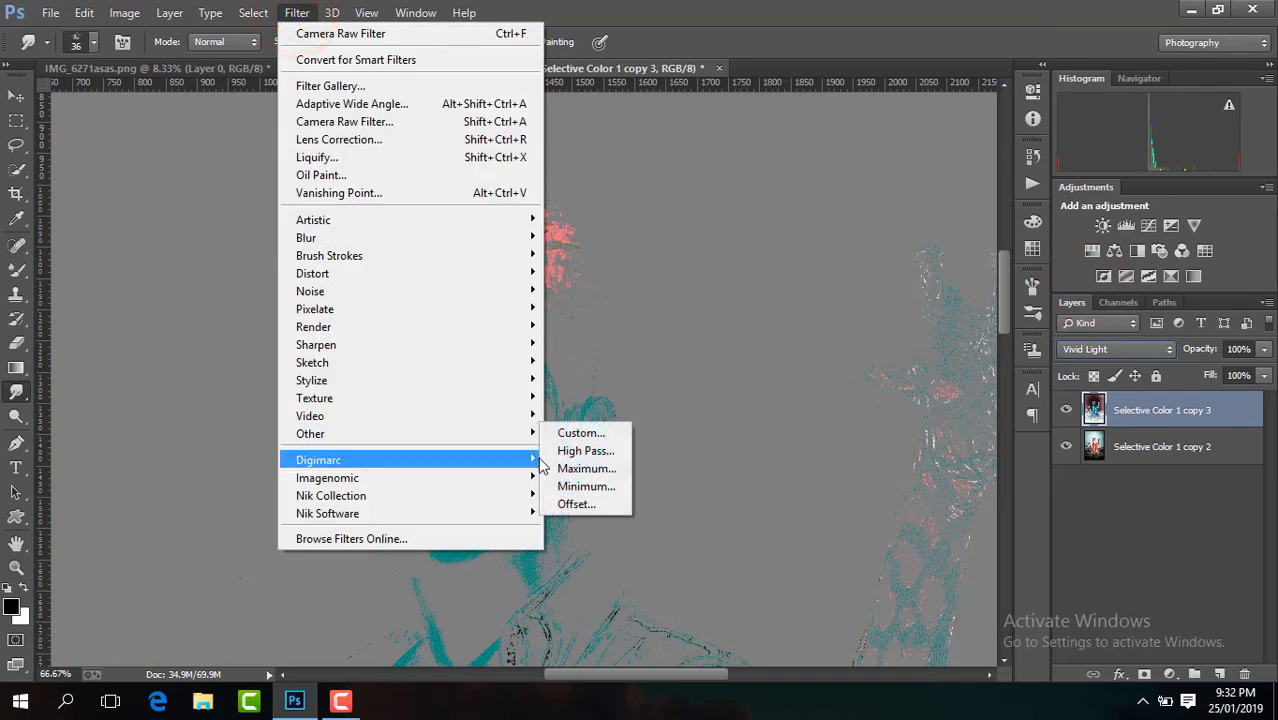
{"action": "mouse_move", "coordinate": [310, 434]}
{"action": "left_click", "coordinate": [561, 451]}
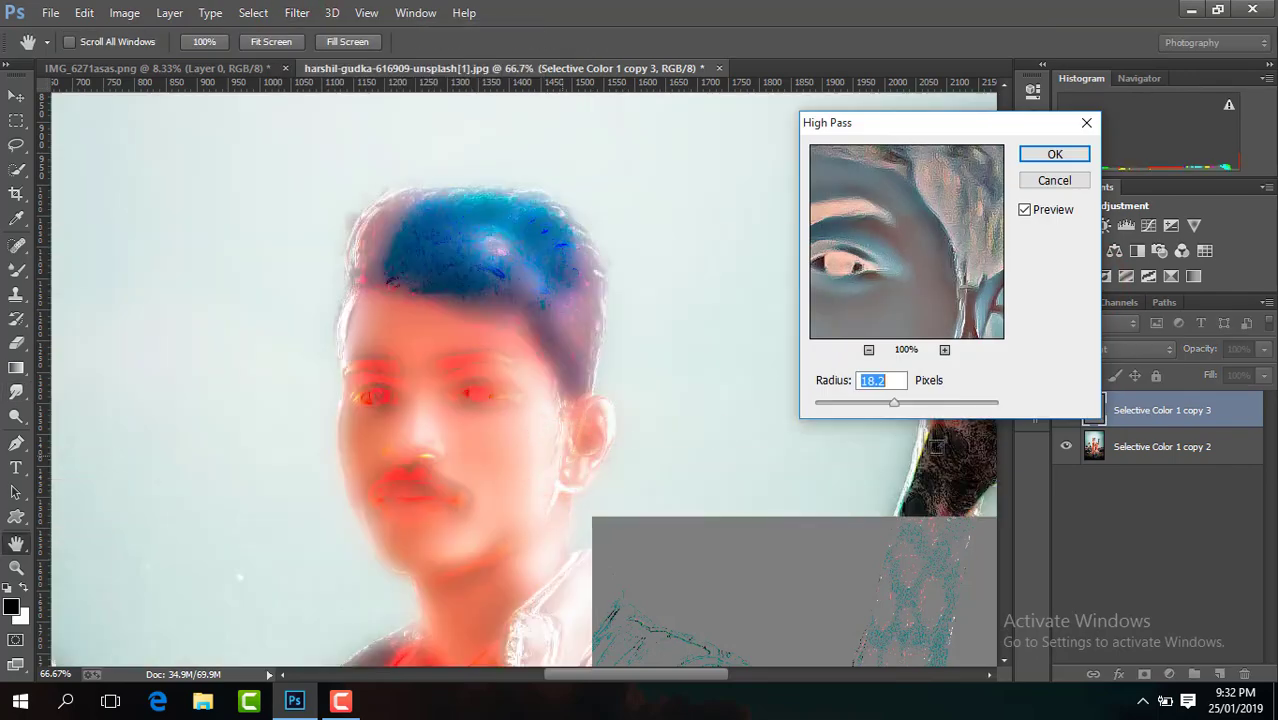
{"action": "left_click", "coordinate": [875, 402]}
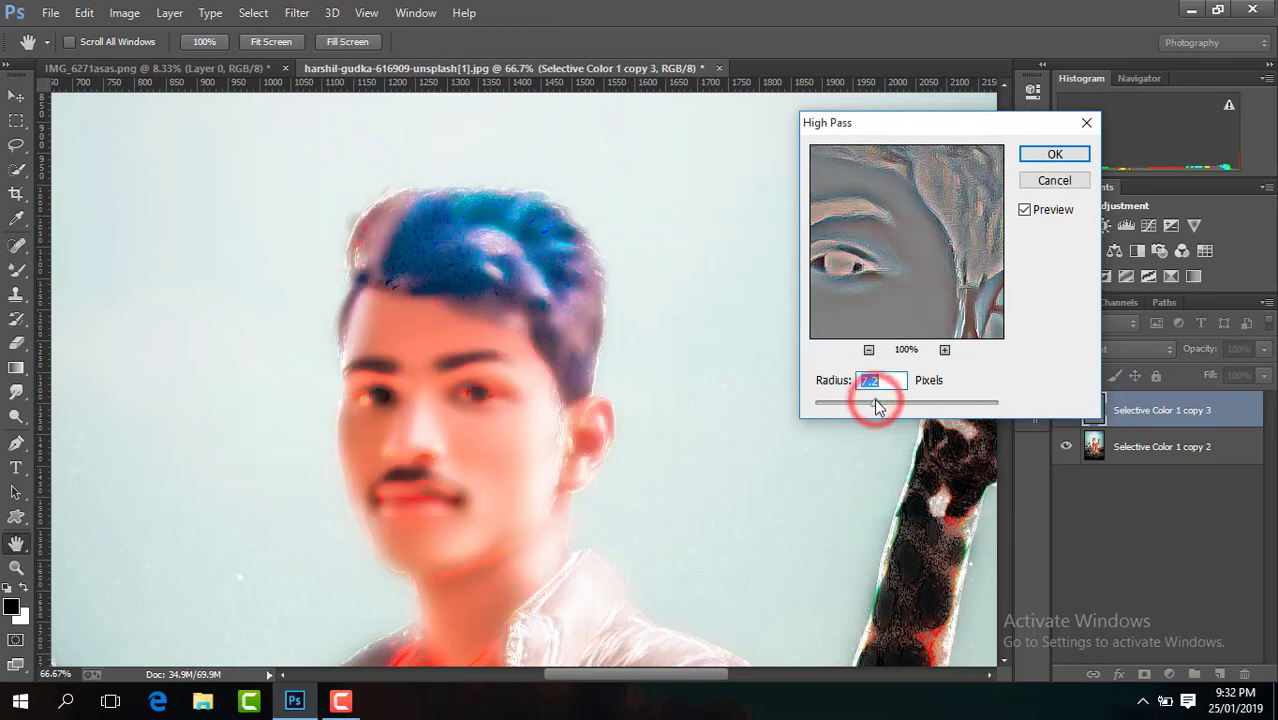
{"action": "left_click", "coordinate": [1052, 155]}
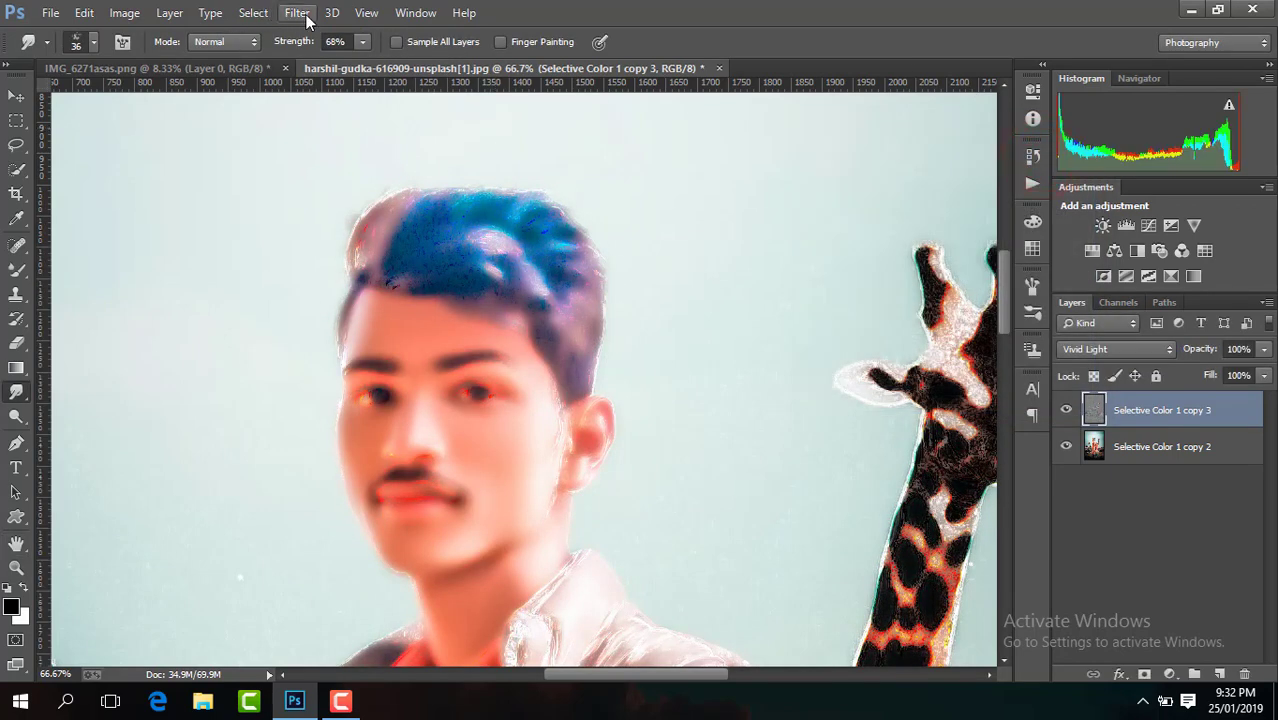
Apply a 6.4 px Gaussian Blur and compare the face with and without smoothing.
{"action": "left_click", "coordinate": [298, 13]}
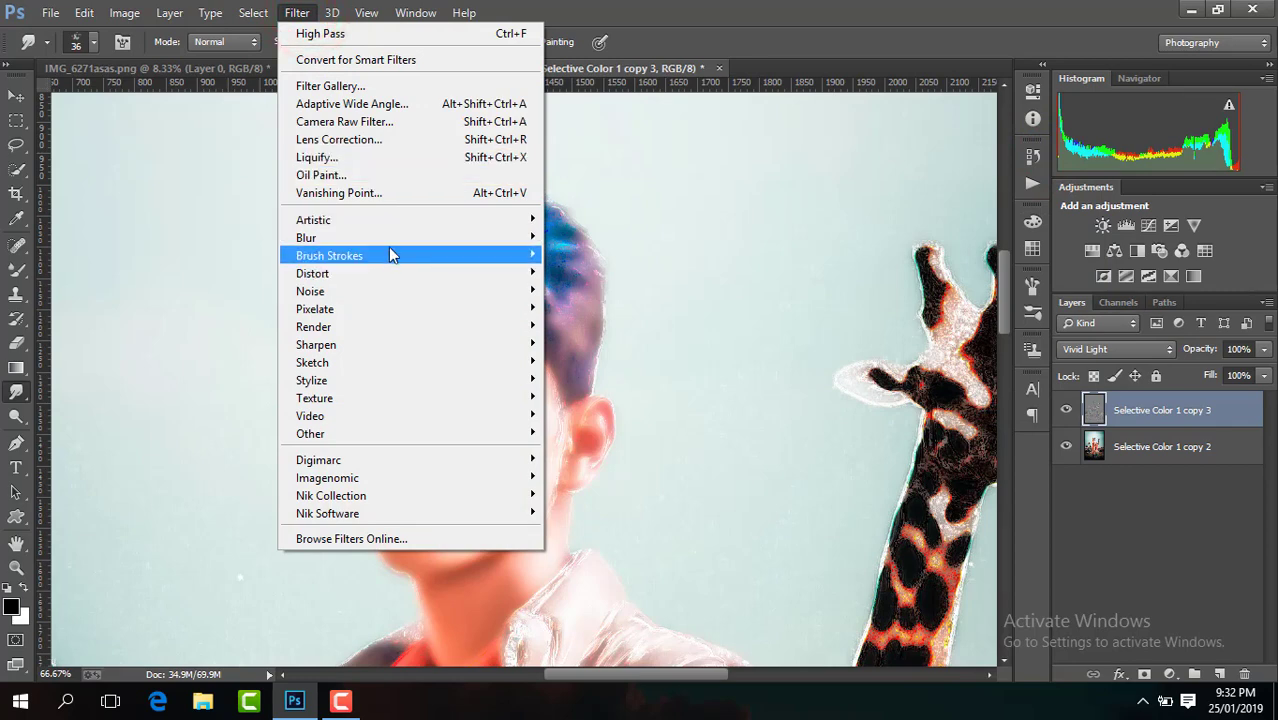
{"action": "mouse_move", "coordinate": [306, 237]}
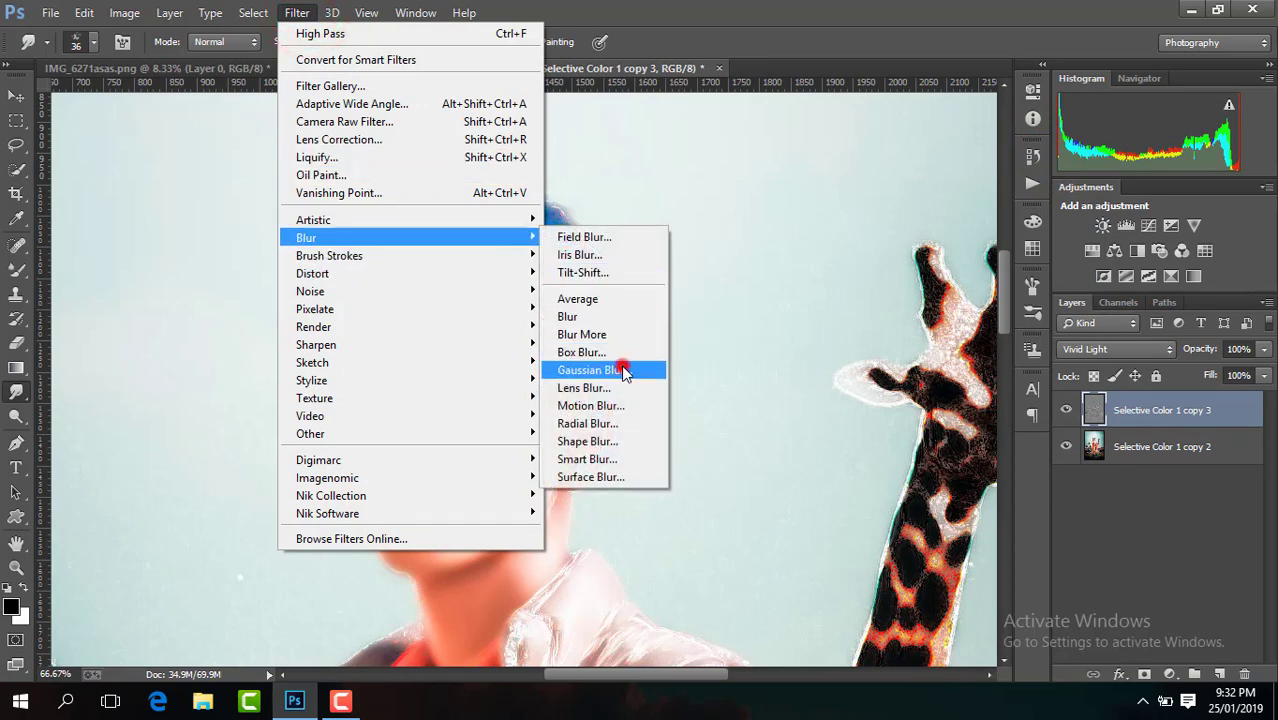
{"action": "left_click", "coordinate": [621, 370]}
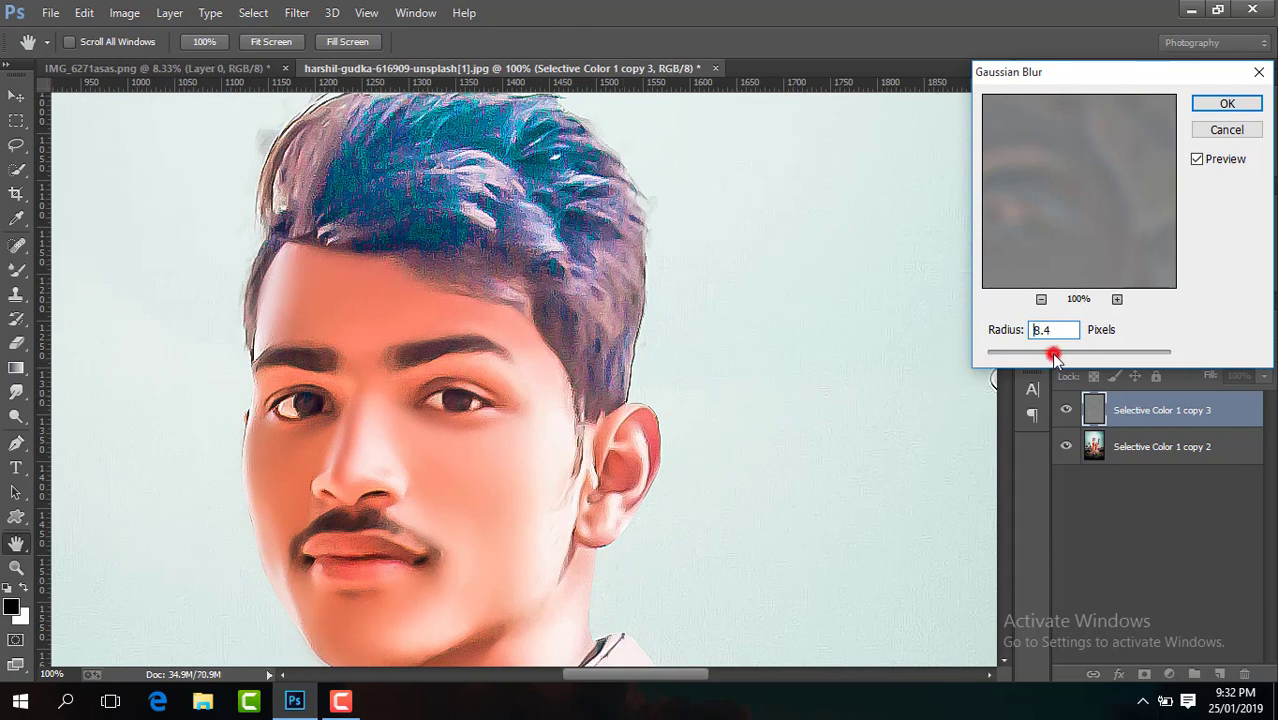
{"action": "left_click_drag", "start_coordinate": [1054, 355], "coordinate": [1043, 355]}
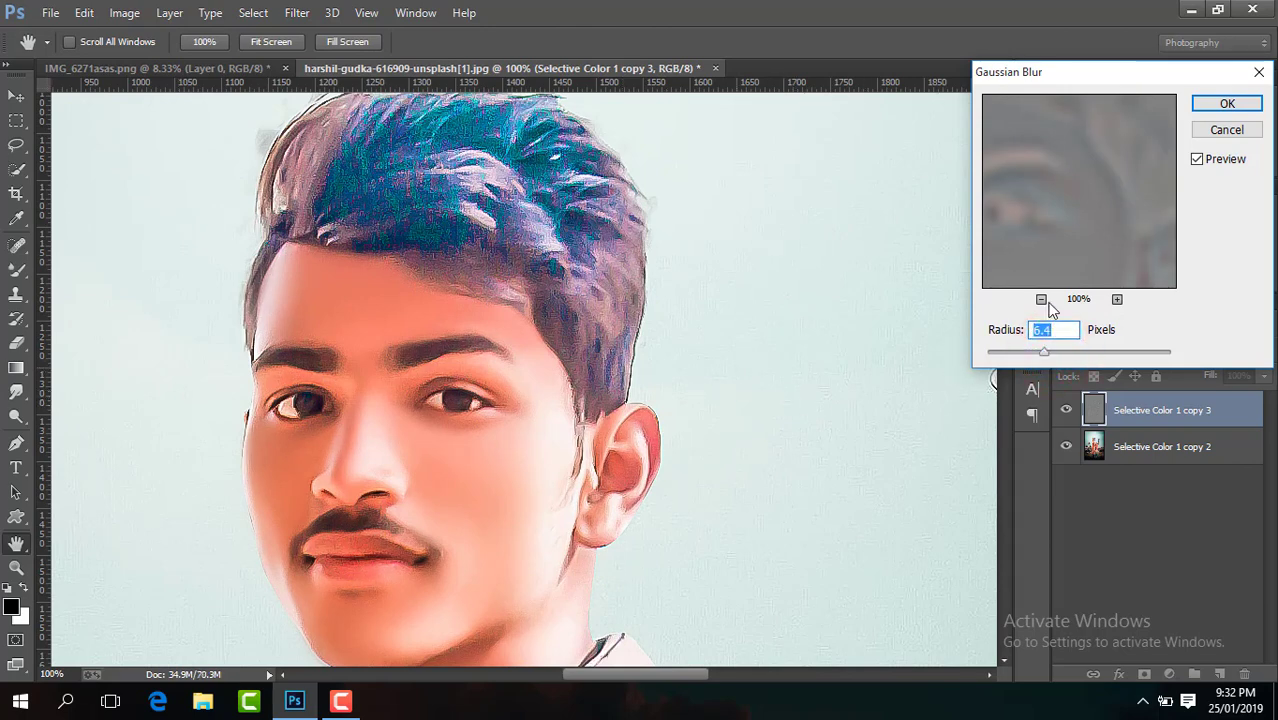
{"action": "left_click", "coordinate": [1225, 107]}
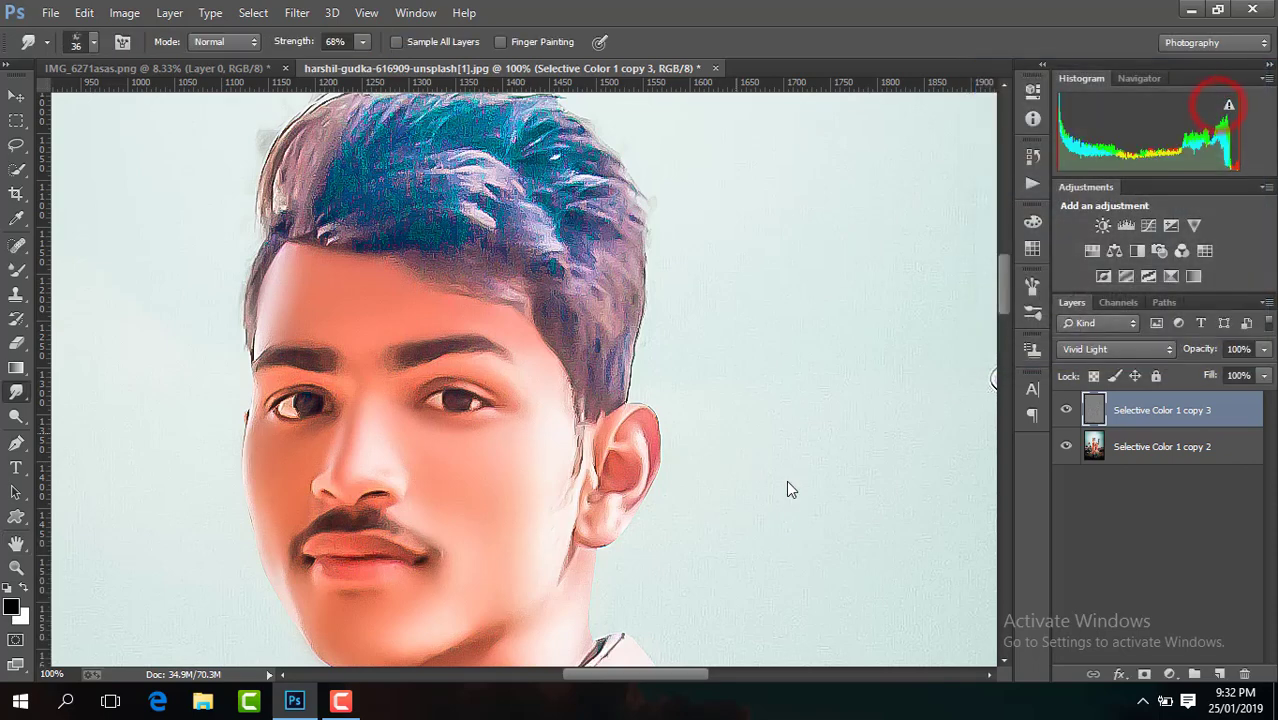
{"action": "left_click", "coordinate": [1066, 410]}
Add a black layer mask to the smoothing layer and set the Brush to 75 px.
{"action": "left_click", "coordinate": [1140, 676], "text": "alt"}
{"action": "left_click", "coordinate": [26, 273]}
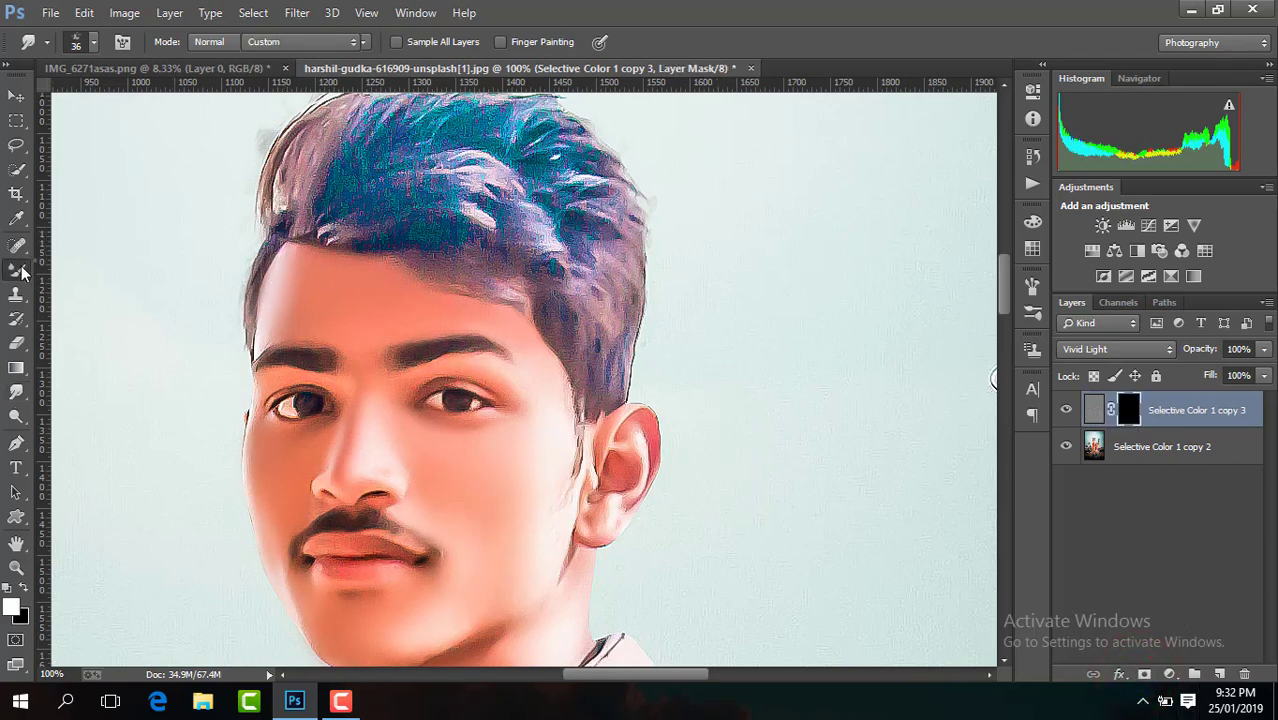
{"action": "left_click", "coordinate": [94, 268]}
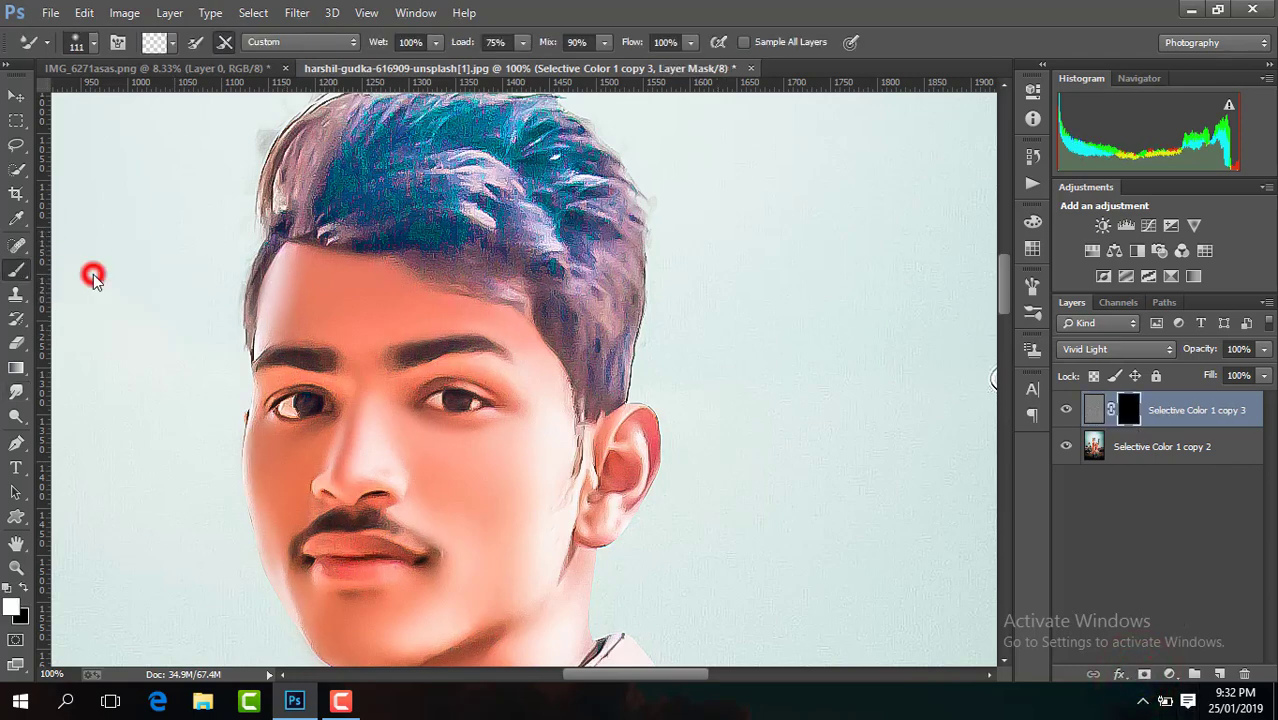
{"action": "left_click", "coordinate": [93, 42]}
{"action": "left_click_drag", "start_coordinate": [136, 102], "coordinate": [127, 102]}
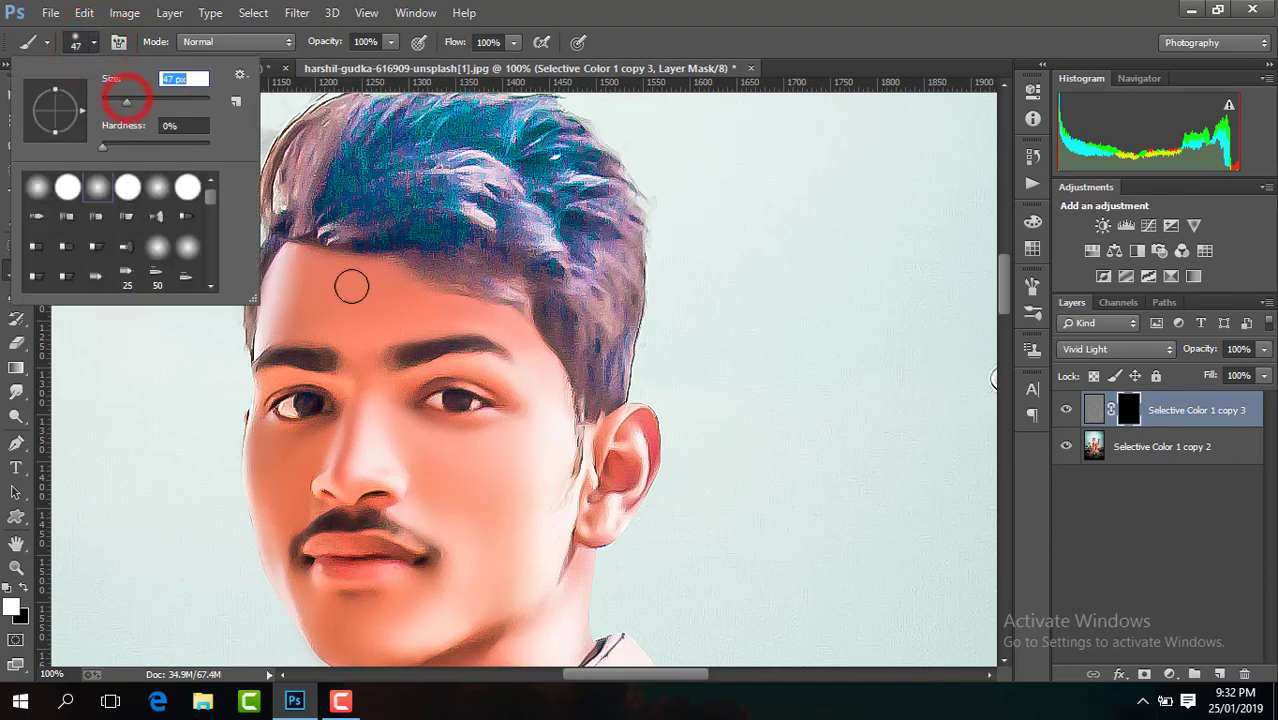
{"action": "left_click", "coordinate": [143, 102]}
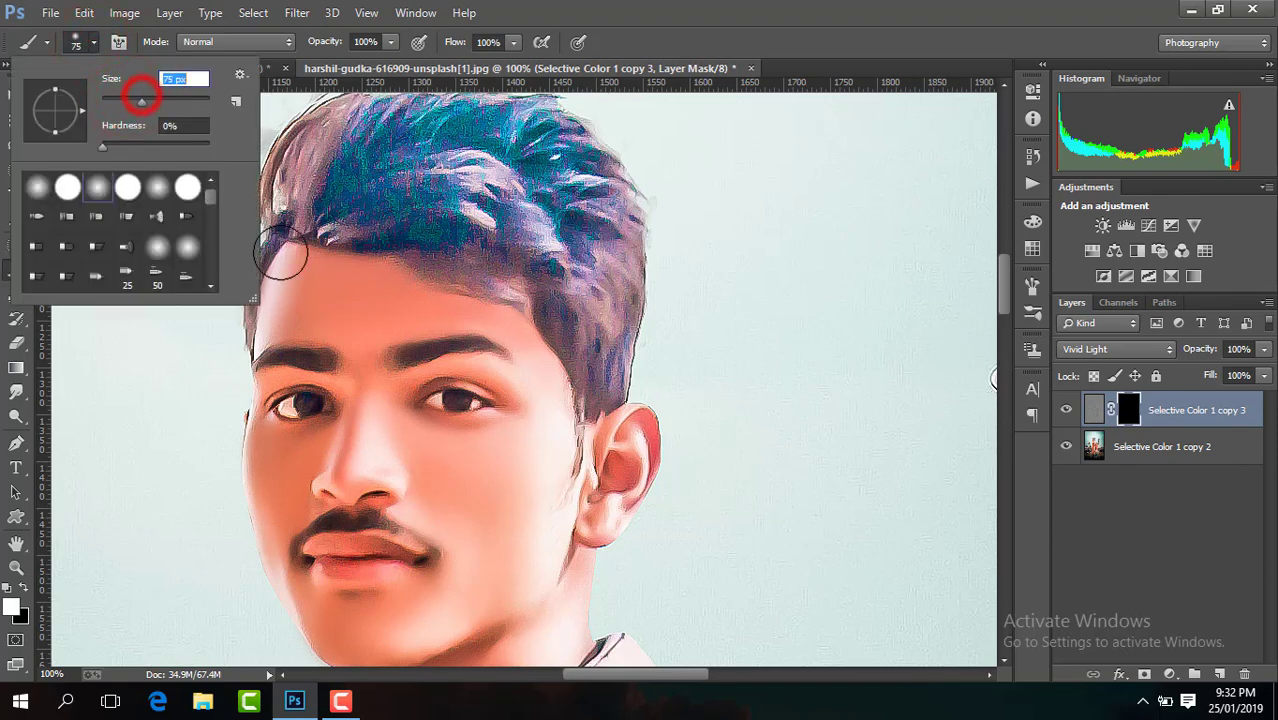
{"action": "left_click", "coordinate": [325, 305]}
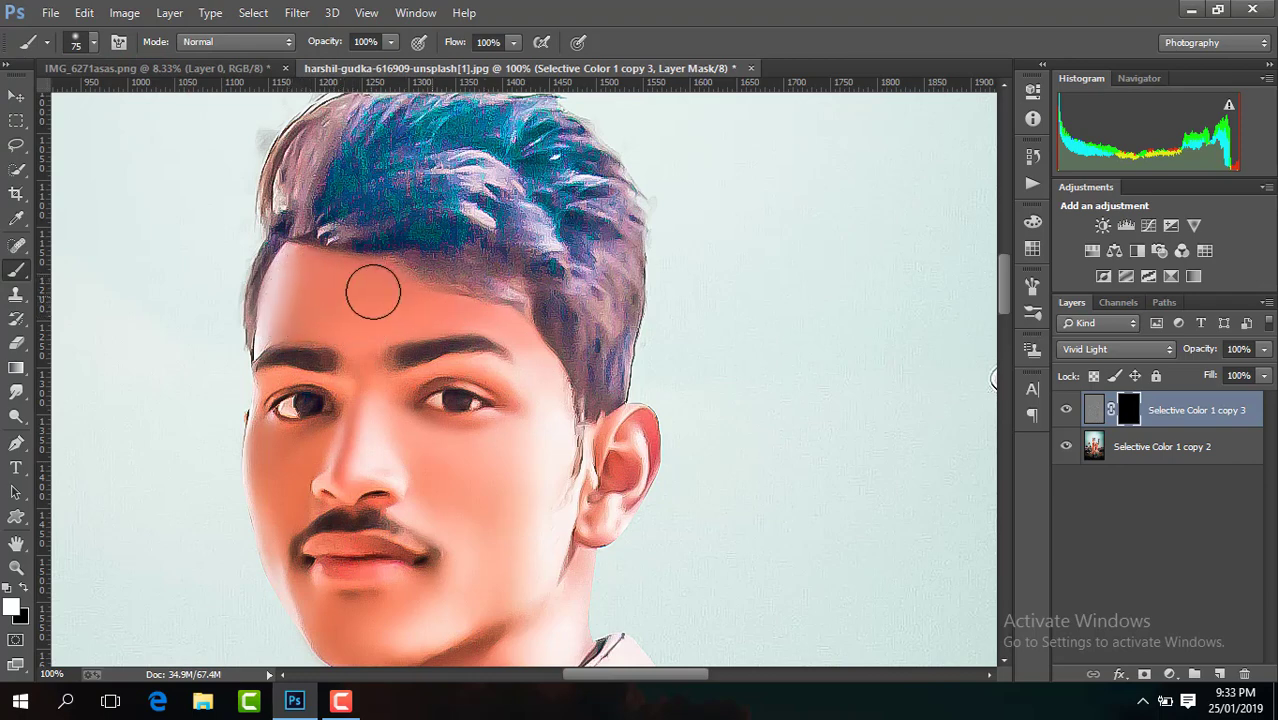
Paint the smoothing onto the forehead, nose and chin, then compare it on and off.
{"action": "left_click_drag", "start_coordinate": [381, 398], "coordinate": [434, 422]}
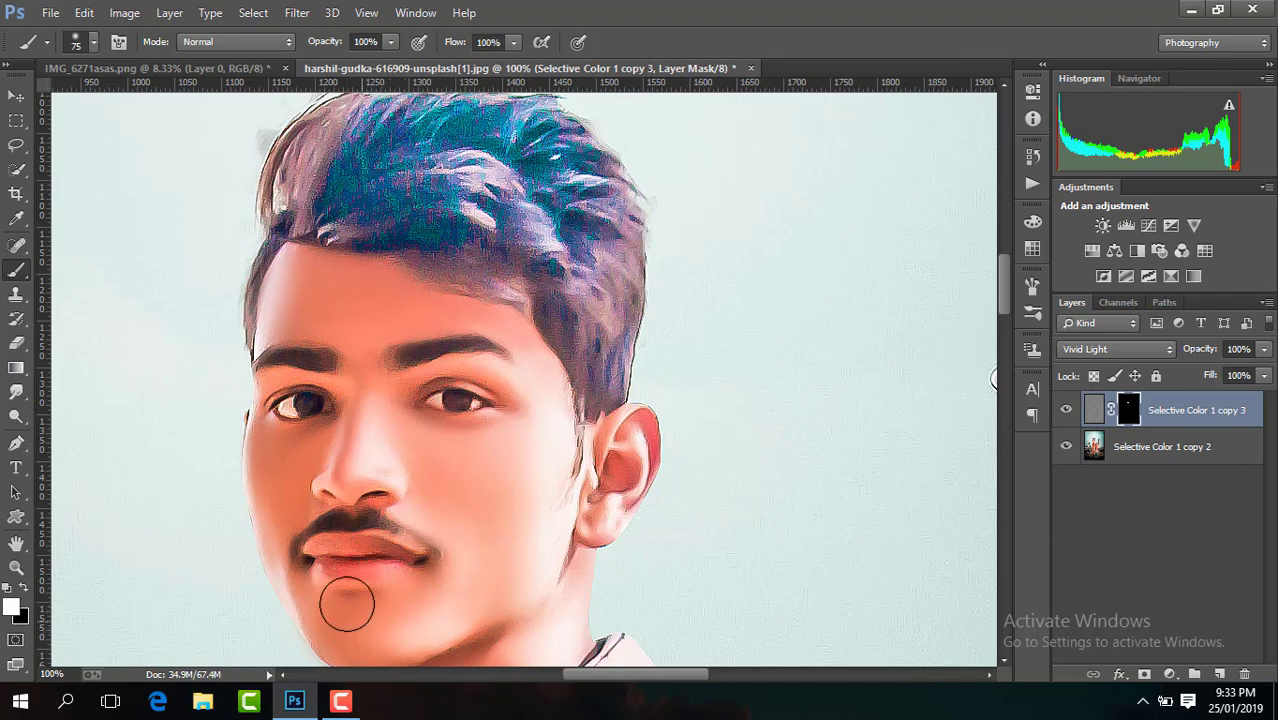
{"action": "mouse_move", "coordinate": [329, 456]}
{"action": "left_mouse_down"}
{"action": "mouse_move", "coordinate": [335, 446]}
{"action": "mouse_move", "coordinate": [285, 471]}
{"action": "left_mouse_up"}
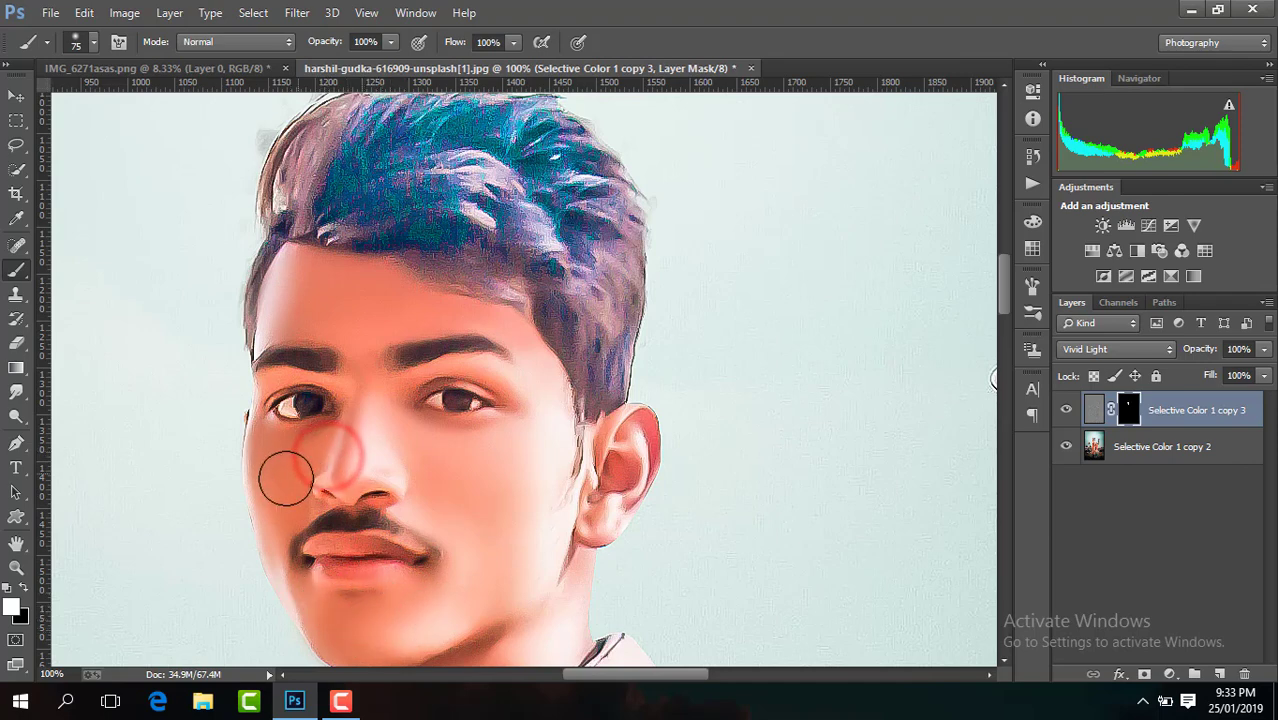
{"action": "left_click", "coordinate": [1065, 412]}
{"action": "left_click", "coordinate": [1065, 412]}
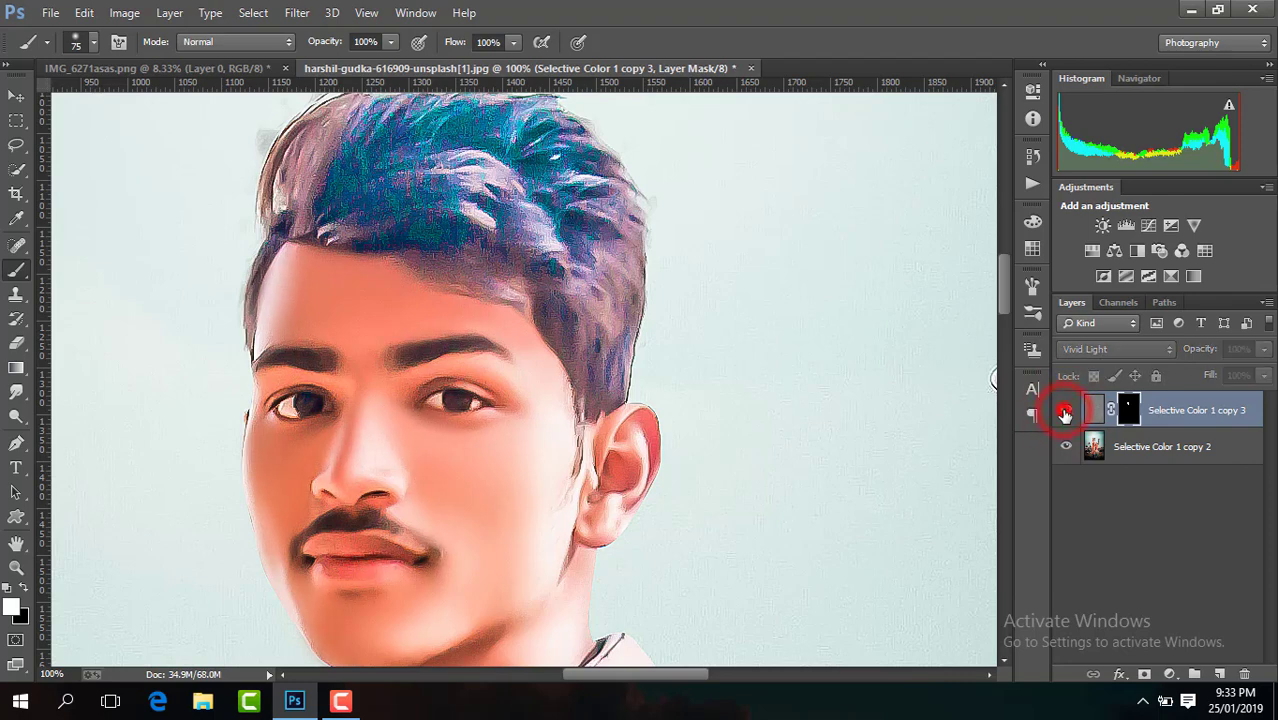
{"action": "left_click", "coordinate": [1065, 412]}
Merge the visible layers into one and zoom out to view the whole image.
{"action": "right_click", "coordinate": [1230, 410]}
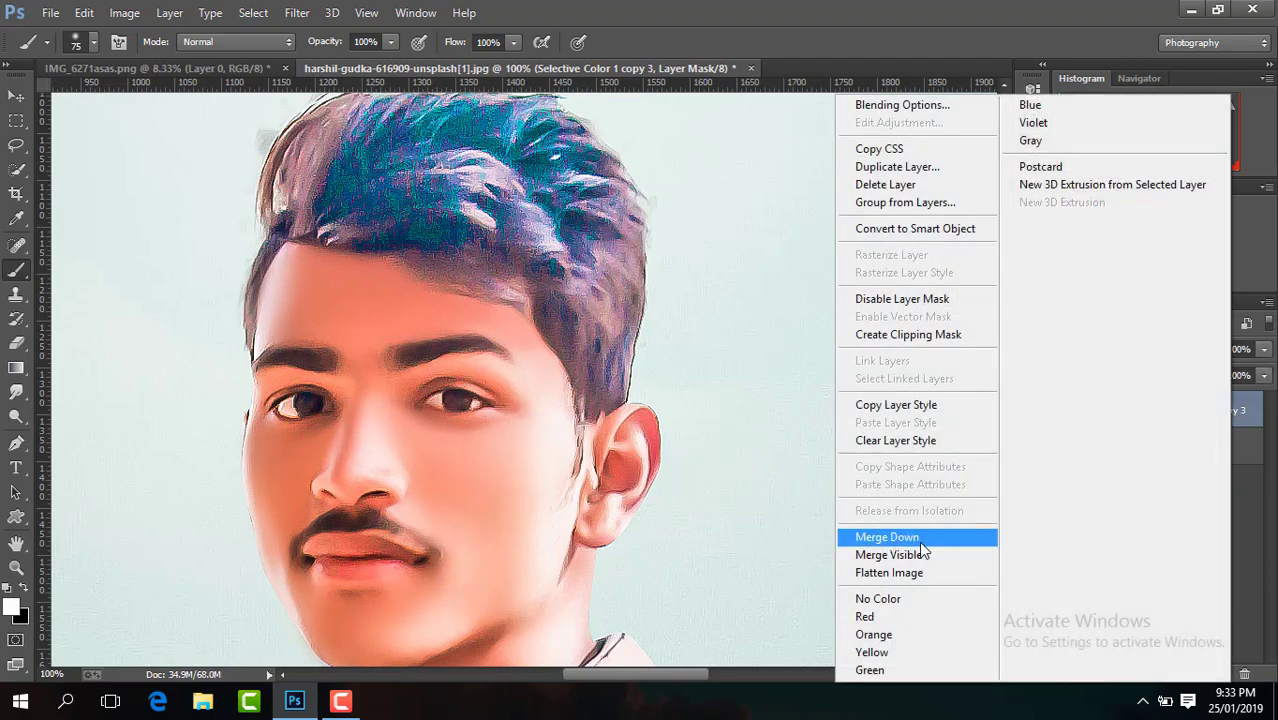
{"action": "left_click", "coordinate": [922, 552]}
{"action": "key", "text": "ctrl+minus"}
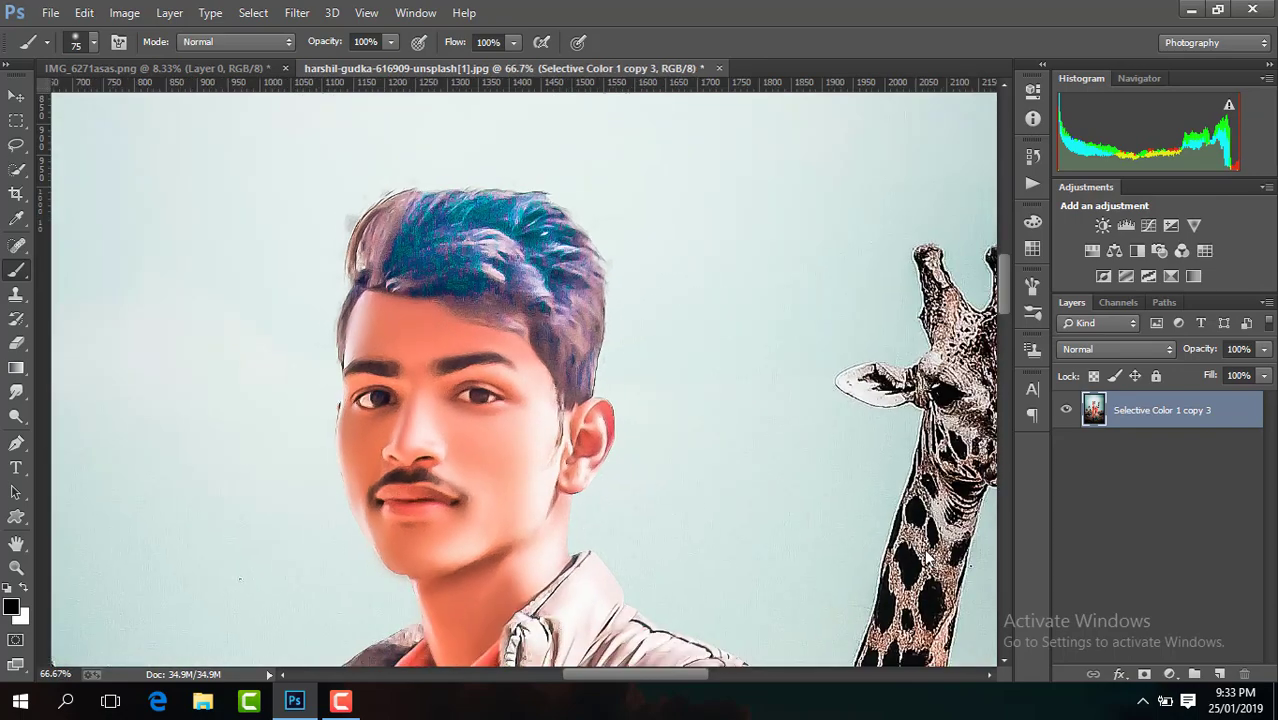
{"action": "key", "text": "ctrl+minus"}
{"action": "key", "text": "ctrl+minus"}
{"action": "key", "text": "ctrl+minus"}
{"action": "key", "text": "ctrl+minus"}
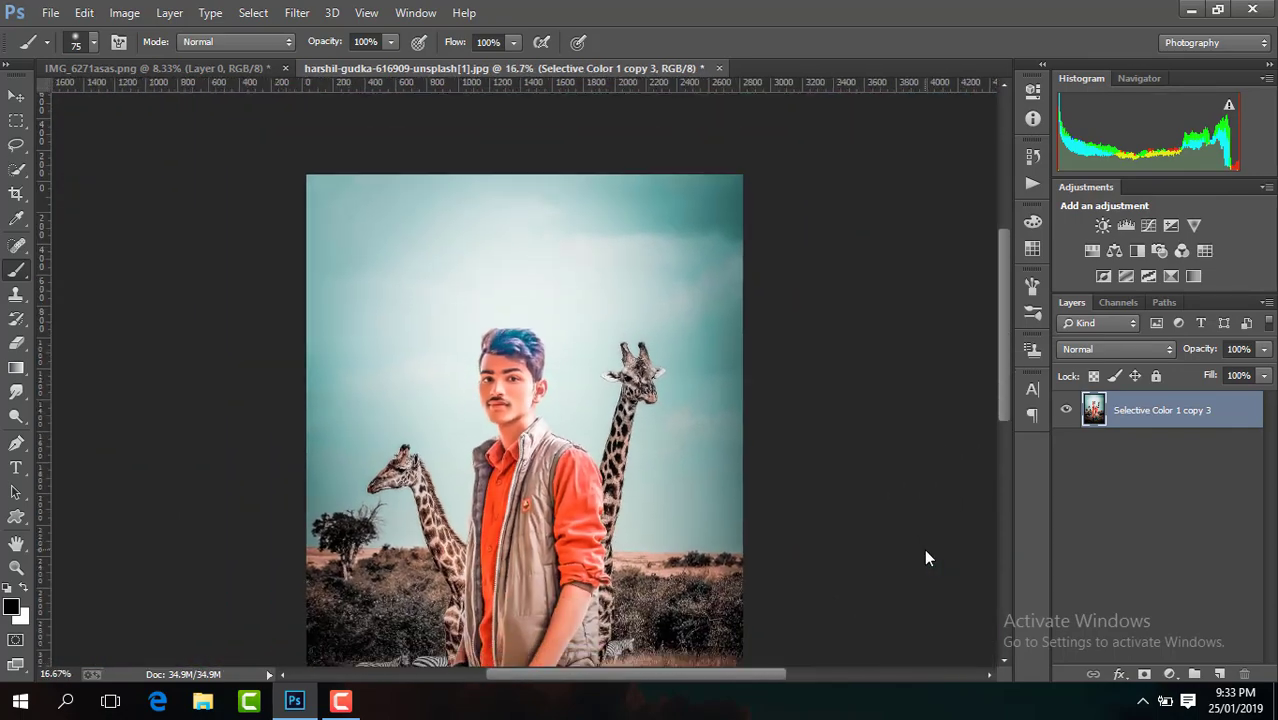
{"action": "key", "text": "ctrl+minus"}
{"action": "key", "text": "ctrl+minus"}
Duplicate the layer and add a Color Balance shifting midtones Cyan–Red to −30.
{"action": "key", "text": "ctrl+plus"}
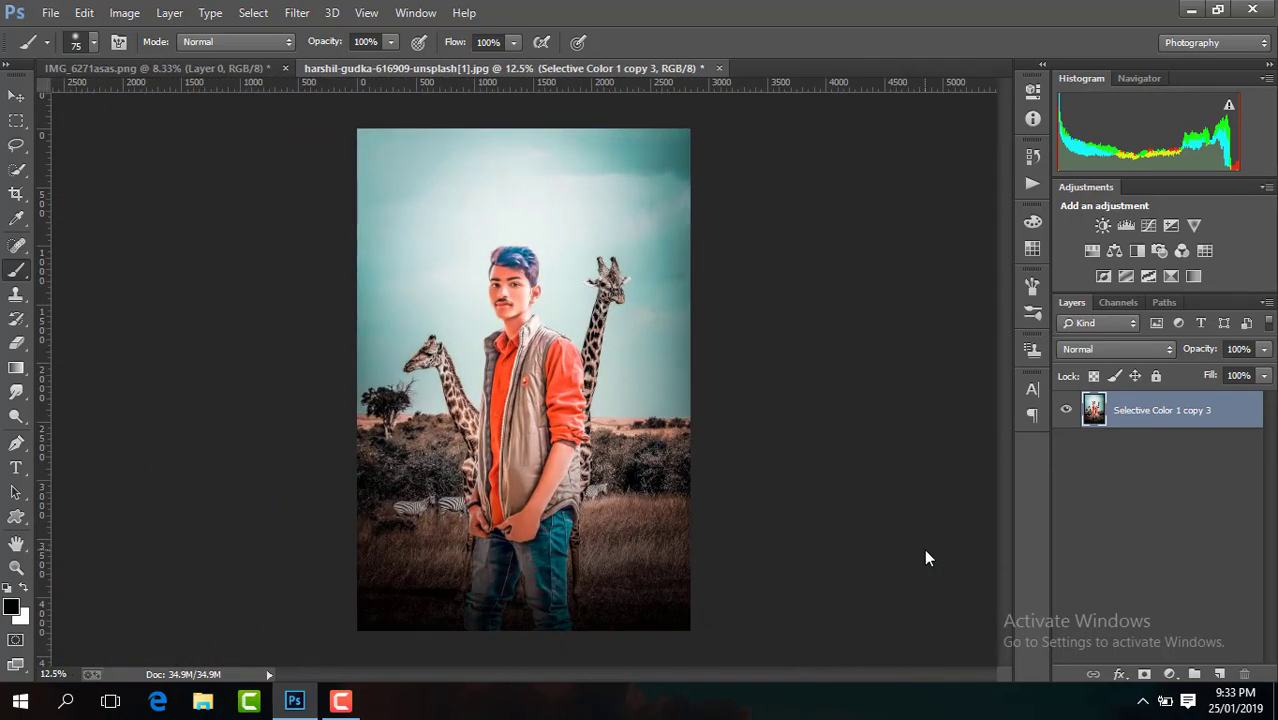
{"action": "key", "text": "ctrl+j"}
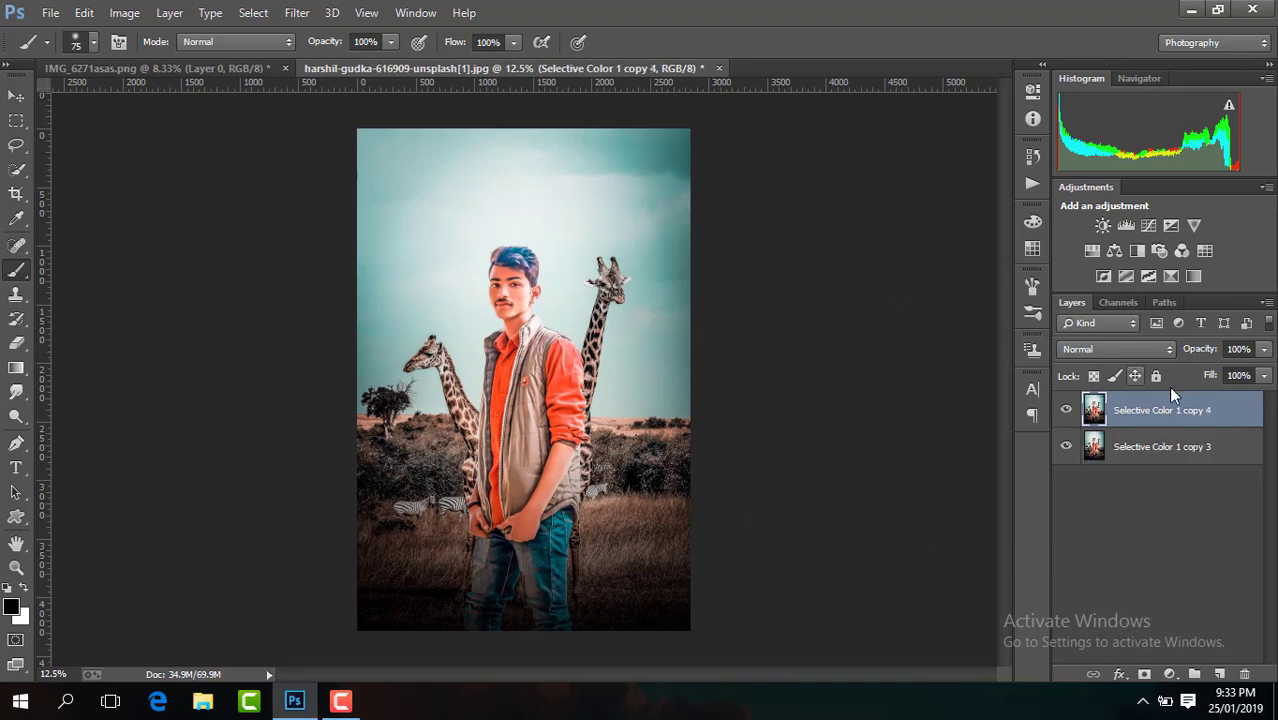
{"action": "left_click", "coordinate": [1113, 251]}
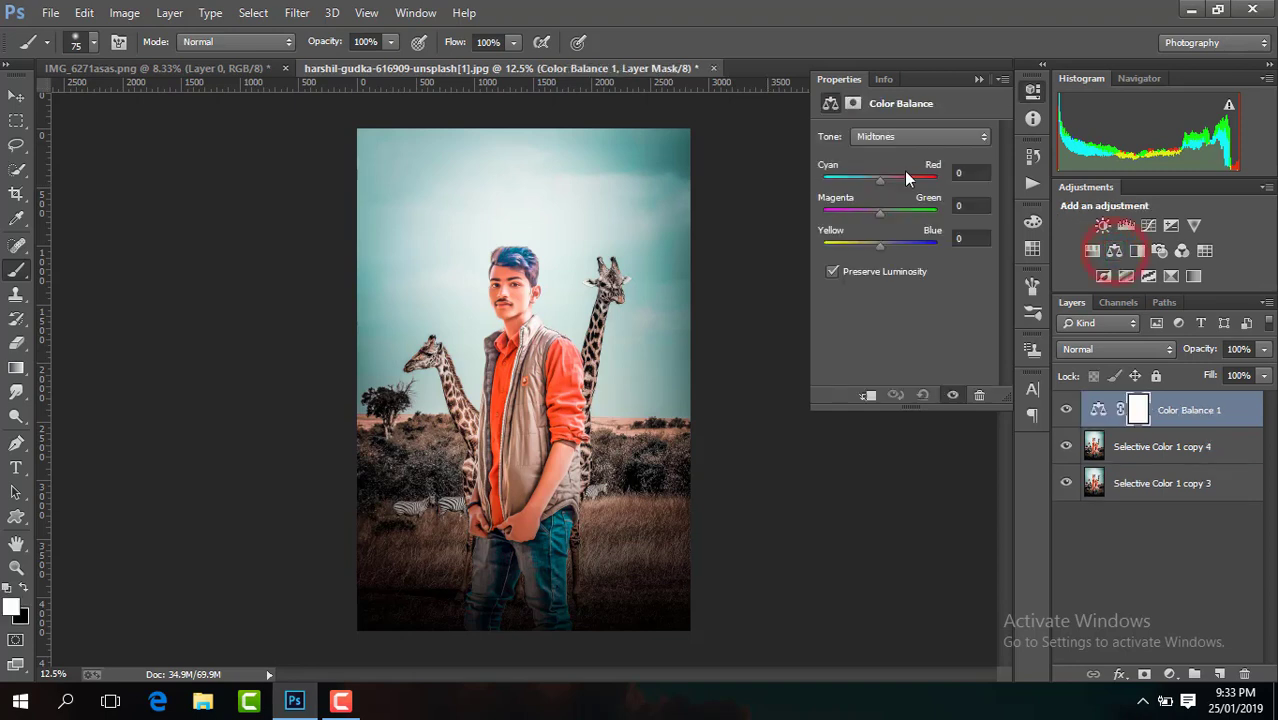
{"action": "mouse_move", "coordinate": [880, 184]}
{"action": "left_mouse_down"}
{"action": "mouse_move", "coordinate": [870, 187]}
{"action": "mouse_move", "coordinate": [906, 181]}
{"action": "mouse_move", "coordinate": [860, 193]}
{"action": "left_mouse_up"}
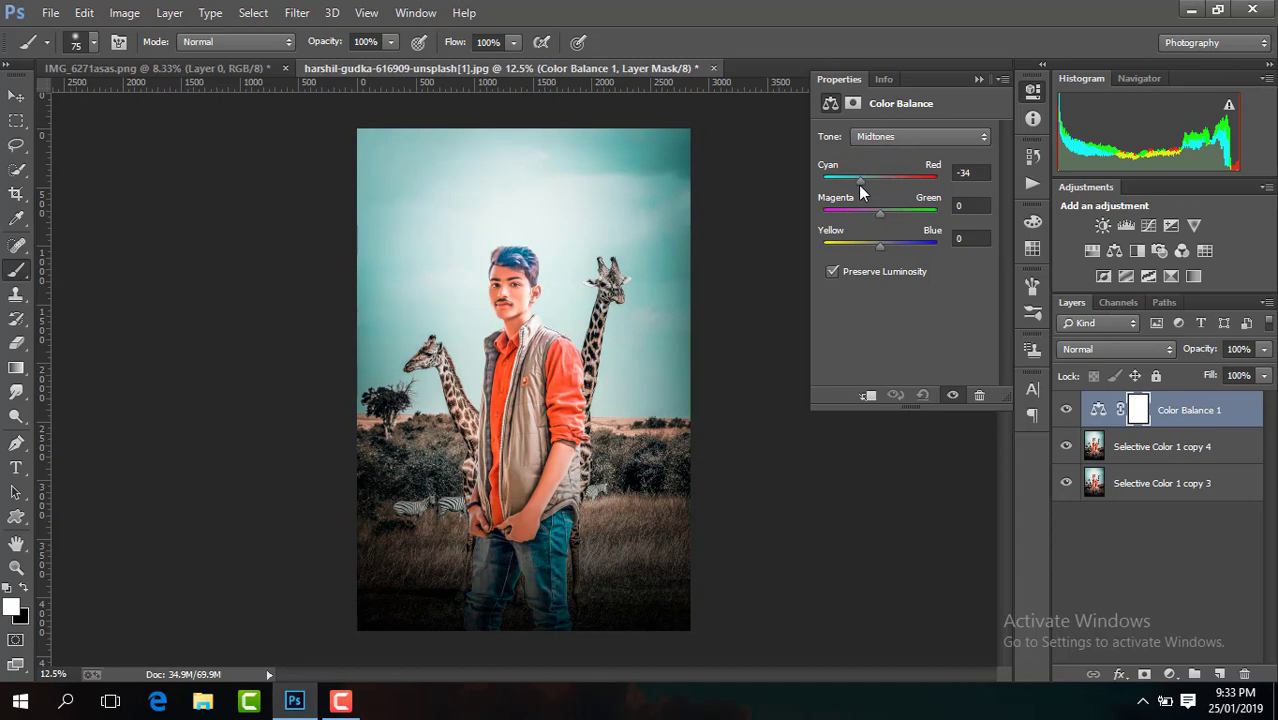
{"action": "left_click", "coordinate": [978, 79]}
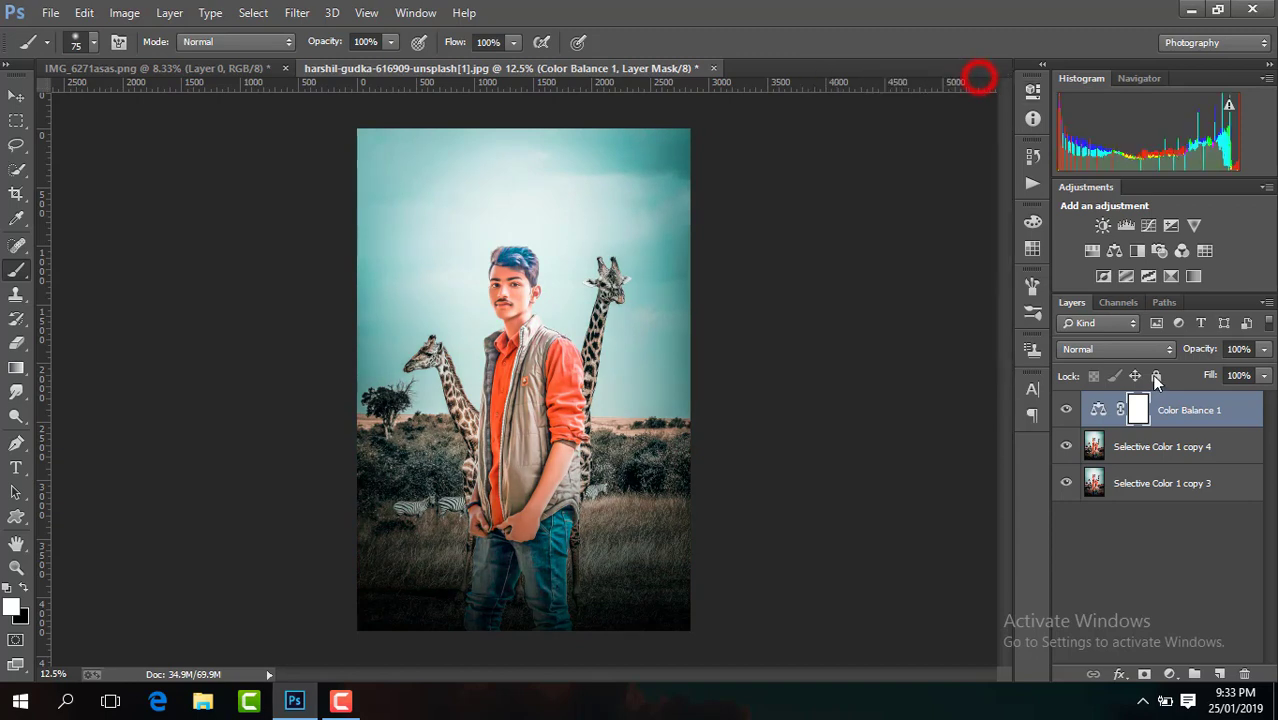
Compare the color balance on and off, then merge it down and merge all visible layers.
{"action": "left_click", "coordinate": [1066, 409]}
{"action": "left_click", "coordinate": [1066, 409]}
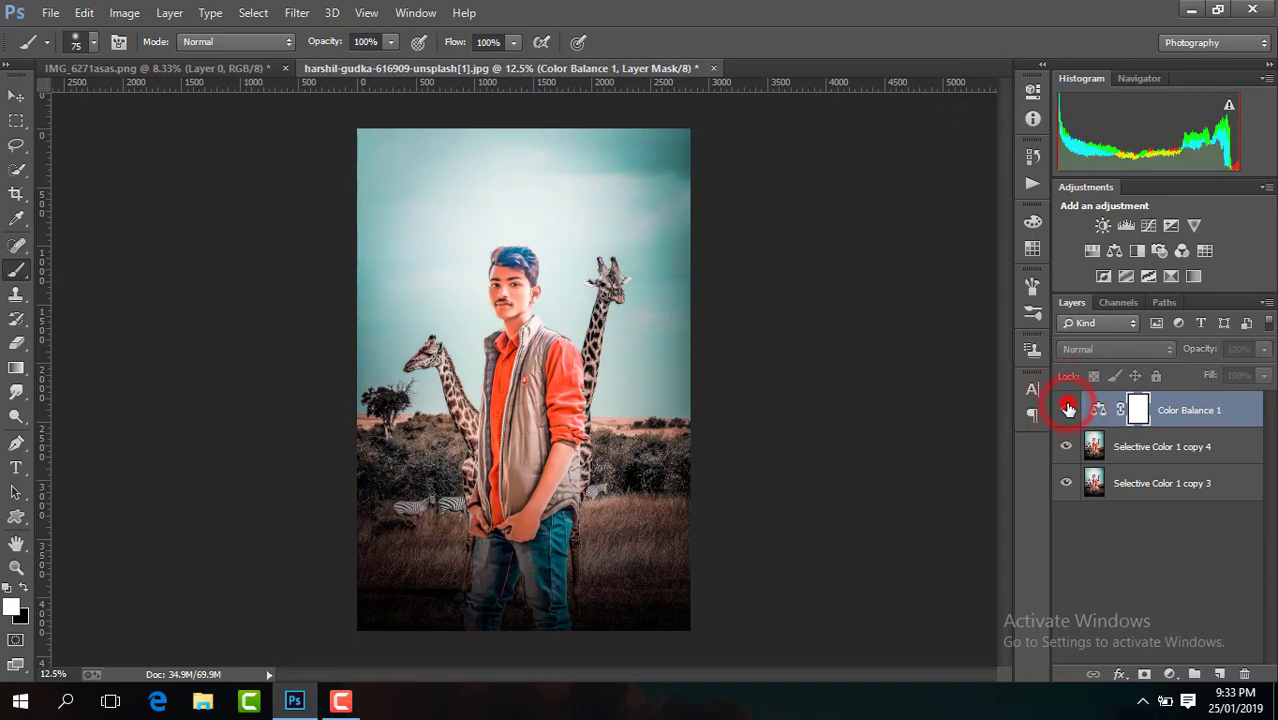
{"action": "left_click", "coordinate": [1066, 409]}
{"action": "left_click", "coordinate": [1066, 409]}
{"action": "key", "text": "ctrl+e"}
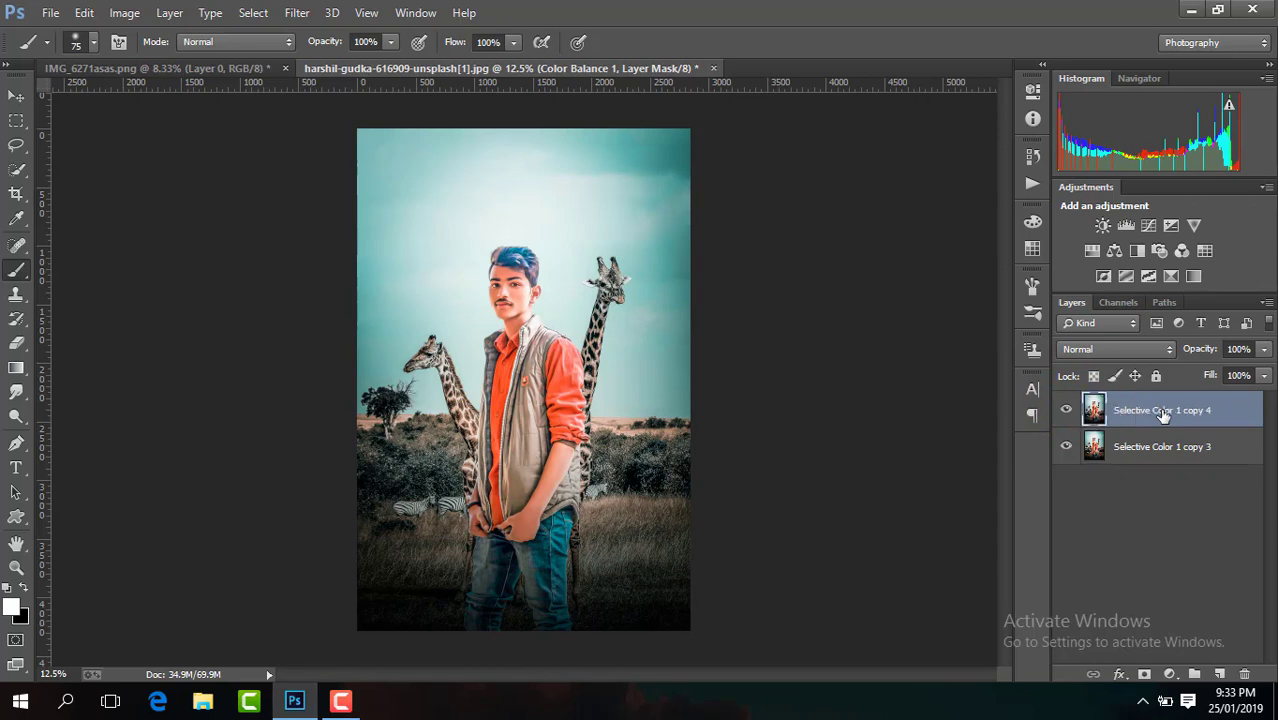
{"action": "right_click", "coordinate": [1165, 410]}
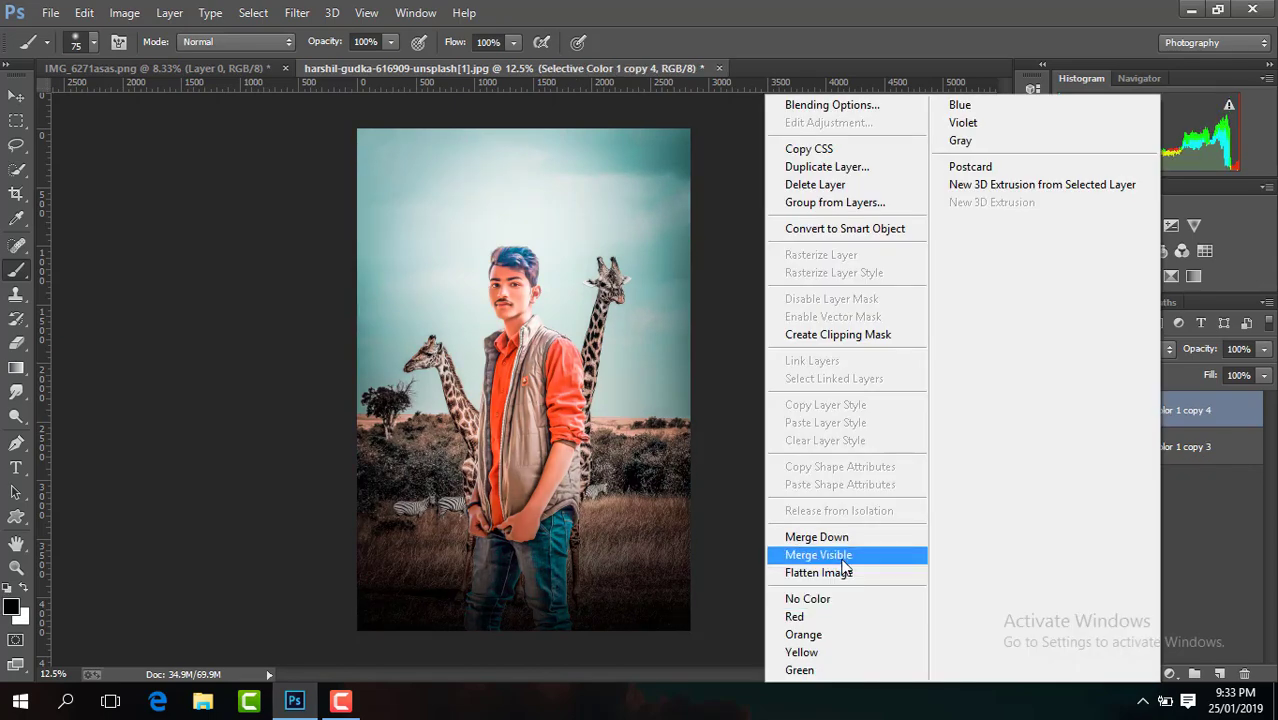
{"action": "left_click", "coordinate": [842, 556]}
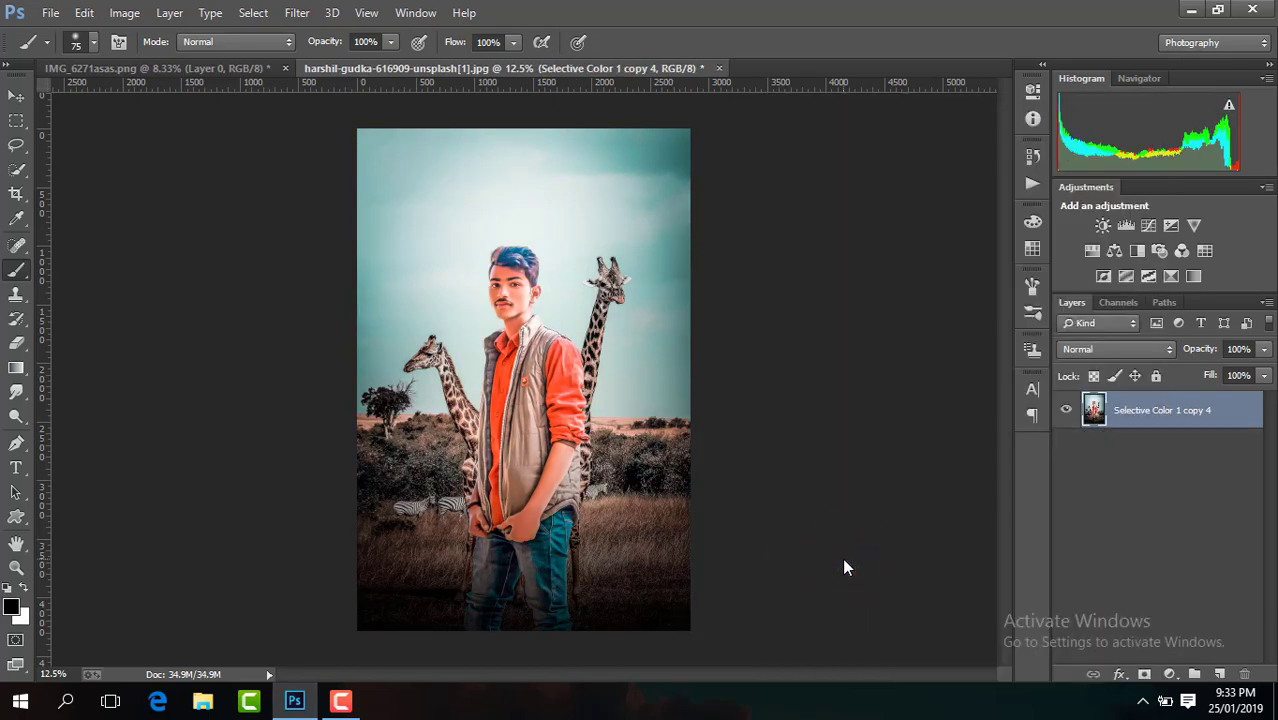